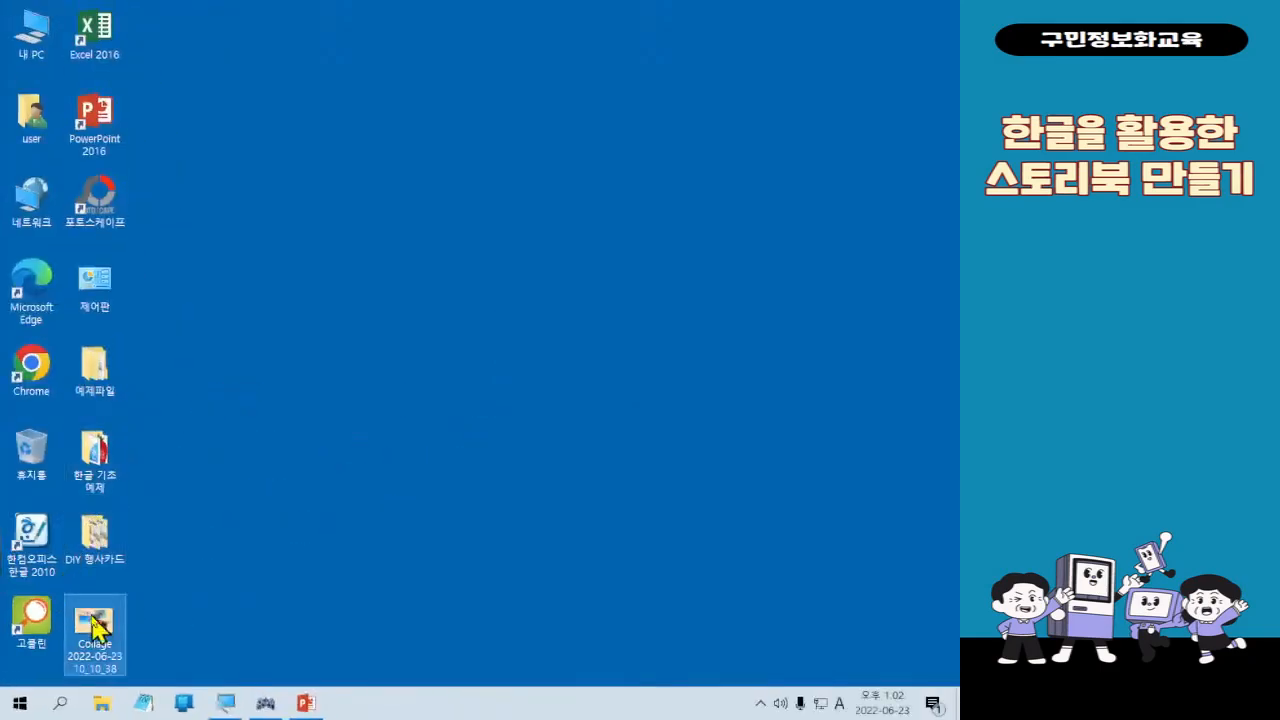
- Delete the Collage image file from the desktop
{"action": "left_click", "coordinate": [97, 628]}
{"action": "key", "text": "Delete"}
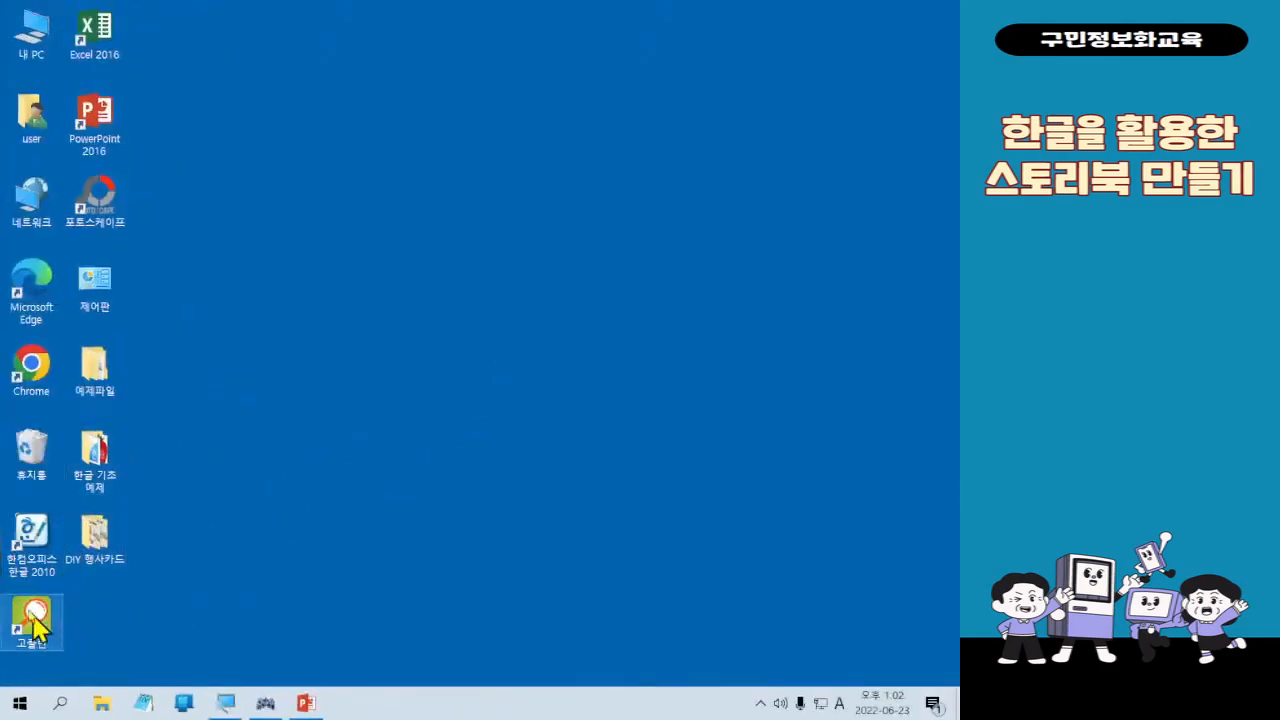
- Start Hancom Office Hangul 2010 and open the saved document "06 여행 스토리북" from the 문서 folder
{"action": "double_click", "coordinate": [33, 558]}
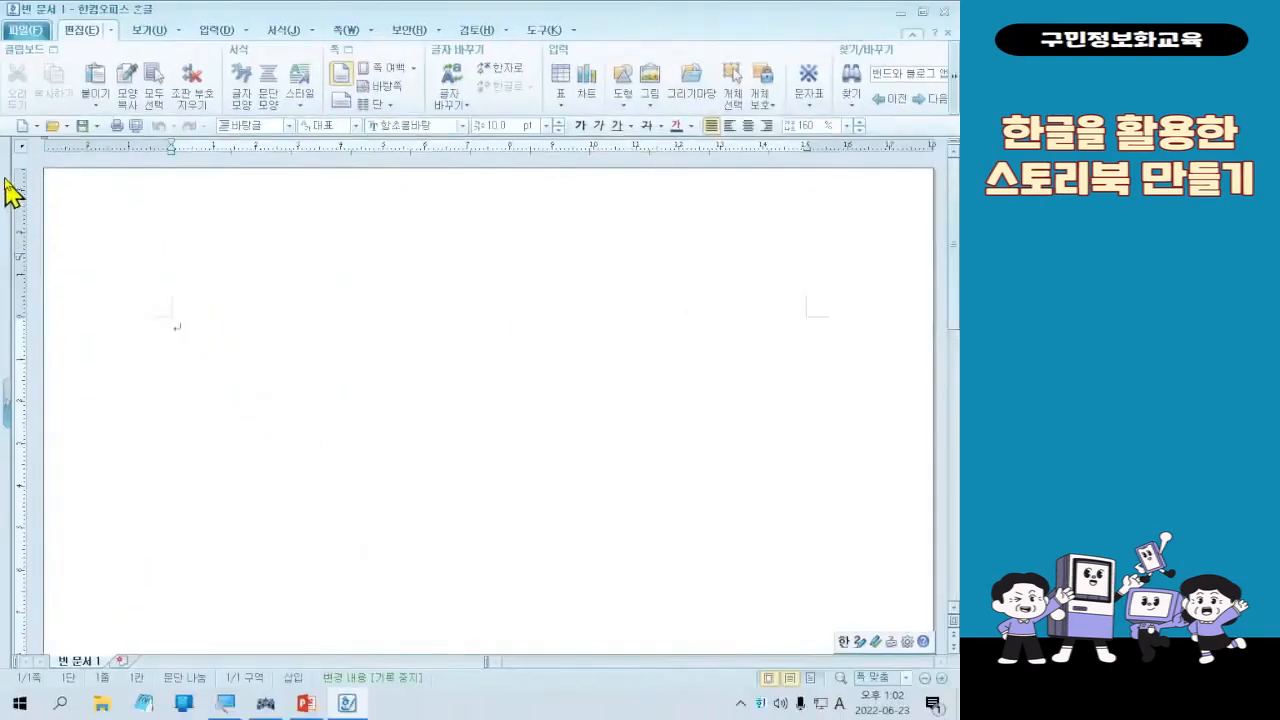
{"action": "left_click", "coordinate": [105, 251]}
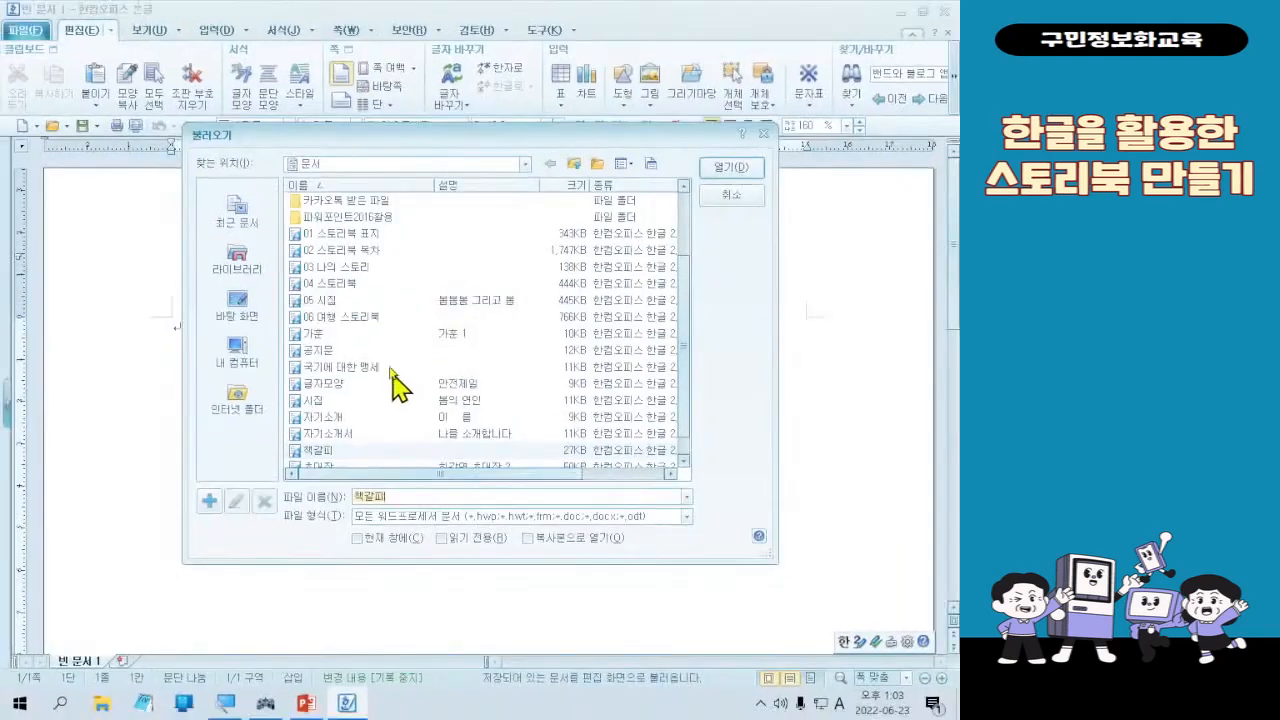
{"action": "double_click", "coordinate": [380, 316]}
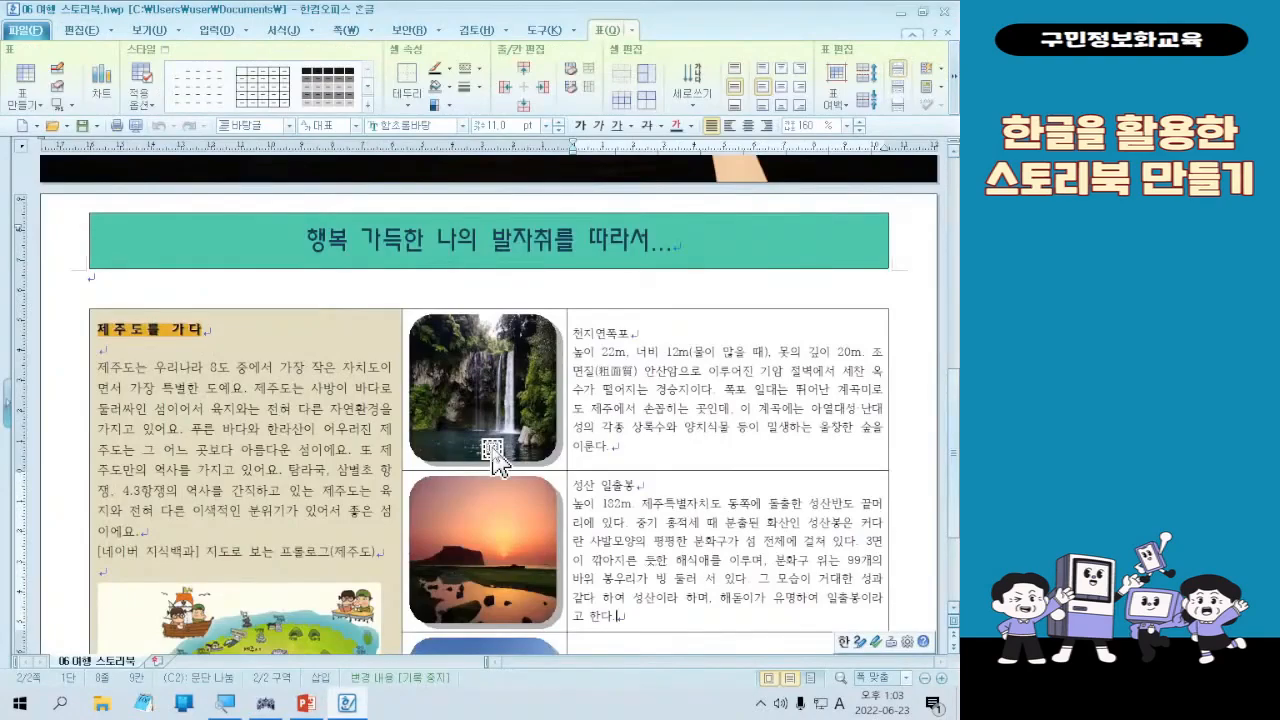
- Place the text cursor in the empty table cell beside the snowy mountain photo
{"action": "scroll", "coordinate": [770, 378], "scroll_direction": "down", "scroll_amount": 4}
{"action": "scroll", "coordinate": [772, 372], "scroll_direction": "up", "scroll_amount": 4}
{"action": "scroll", "coordinate": [780, 400], "scroll_direction": "down", "scroll_amount": 4}
{"action": "scroll", "coordinate": [785, 415], "scroll_direction": "up", "scroll_amount": 4}
{"action": "scroll", "coordinate": [792, 437], "scroll_direction": "down", "scroll_amount": 4}
{"action": "left_click", "coordinate": [778, 582]}
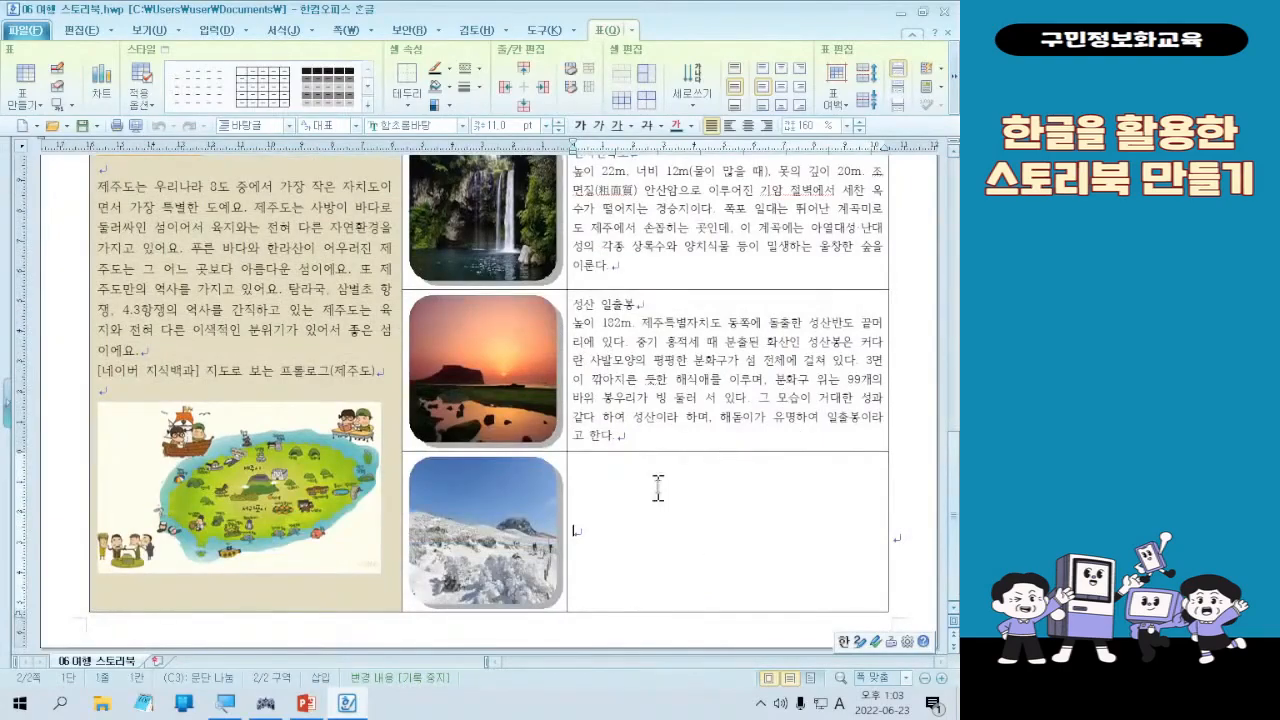
{"action": "scroll", "coordinate": [790, 600], "scroll_direction": "up", "scroll_amount": 2}
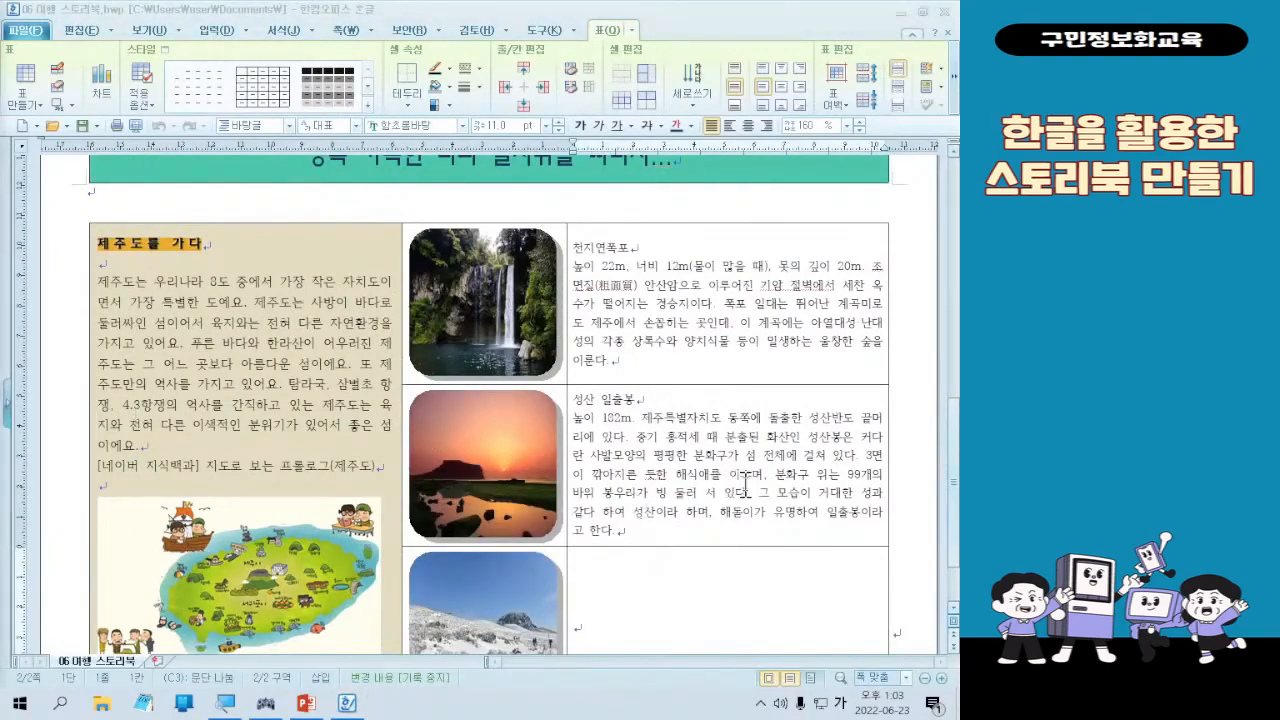
{"action": "scroll", "coordinate": [745, 485], "scroll_direction": "down", "scroll_amount": 2}
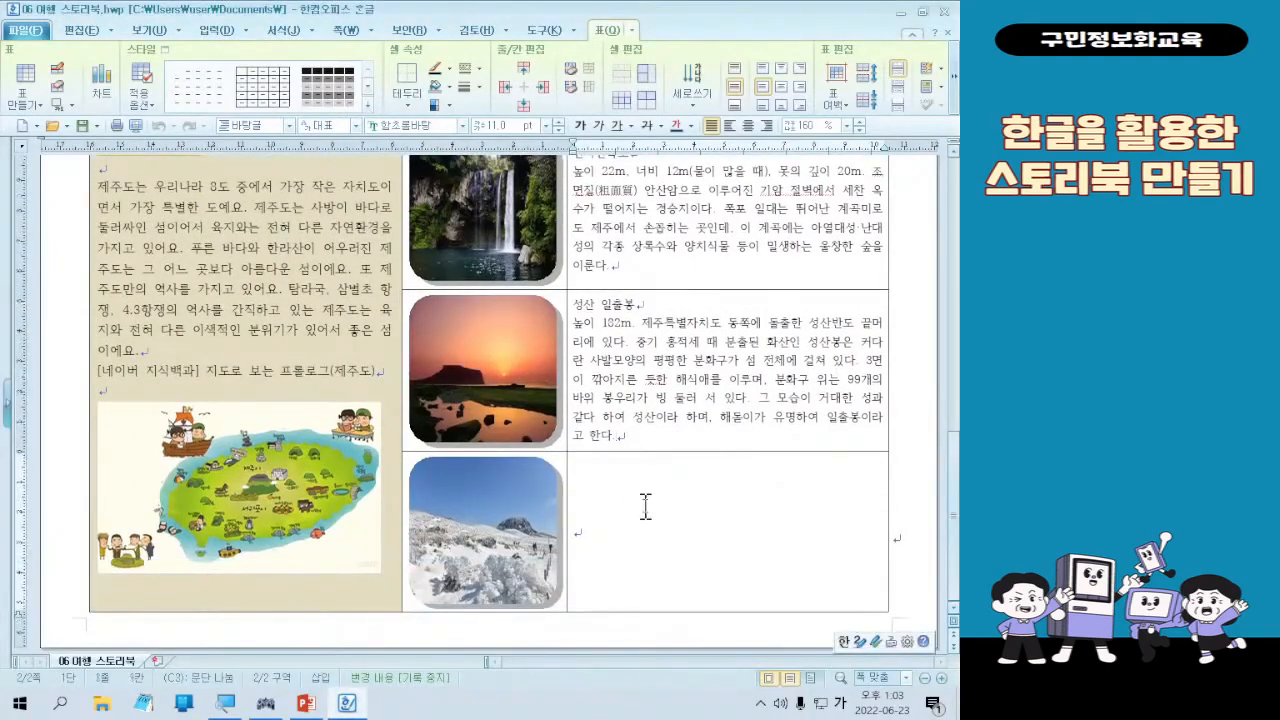
{"action": "left_click", "coordinate": [652, 507]}
{"action": "key", "text": "ctrl"}
{"action": "key", "text": "ctrl"}
{"action": "key", "text": "ctrl"}
{"action": "key", "text": "ctrl"}
- Minimize the document and open the 6회차 subfolder inside the desktop's 예제파일 folder
{"action": "left_click", "coordinate": [841, 27]}
{"action": "key", "text": "ctrl+1"}
{"action": "left_click", "coordinate": [195, 363]}
{"action": "mouse_move", "coordinate": [124, 268]}
{"action": "left_mouse_down"}
{"action": "mouse_move", "coordinate": [160, 288]}
{"action": "mouse_move", "coordinate": [264, 414]}
{"action": "left_mouse_up"}
{"action": "mouse_move", "coordinate": [312, 306]}
{"action": "left_mouse_down"}
{"action": "mouse_move", "coordinate": [360, 322]}
{"action": "mouse_move", "coordinate": [393, 287]}
{"action": "left_mouse_up"}
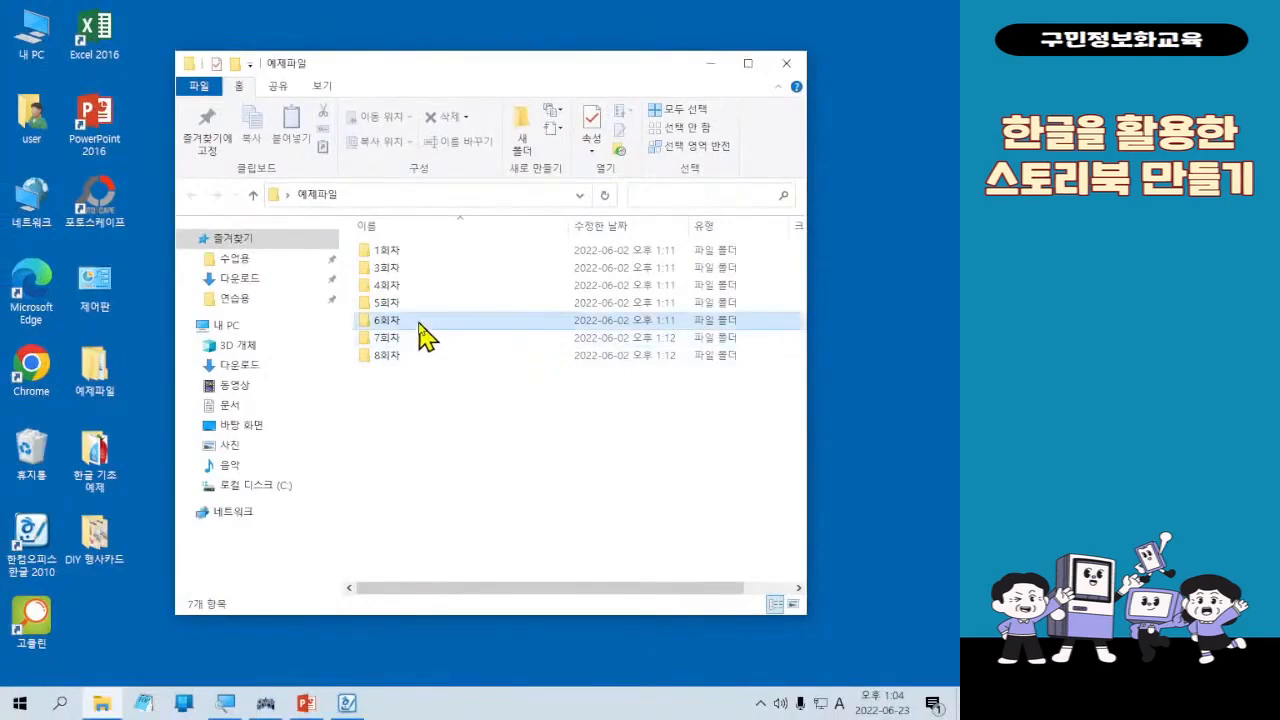
{"action": "double_click", "coordinate": [393, 318]}
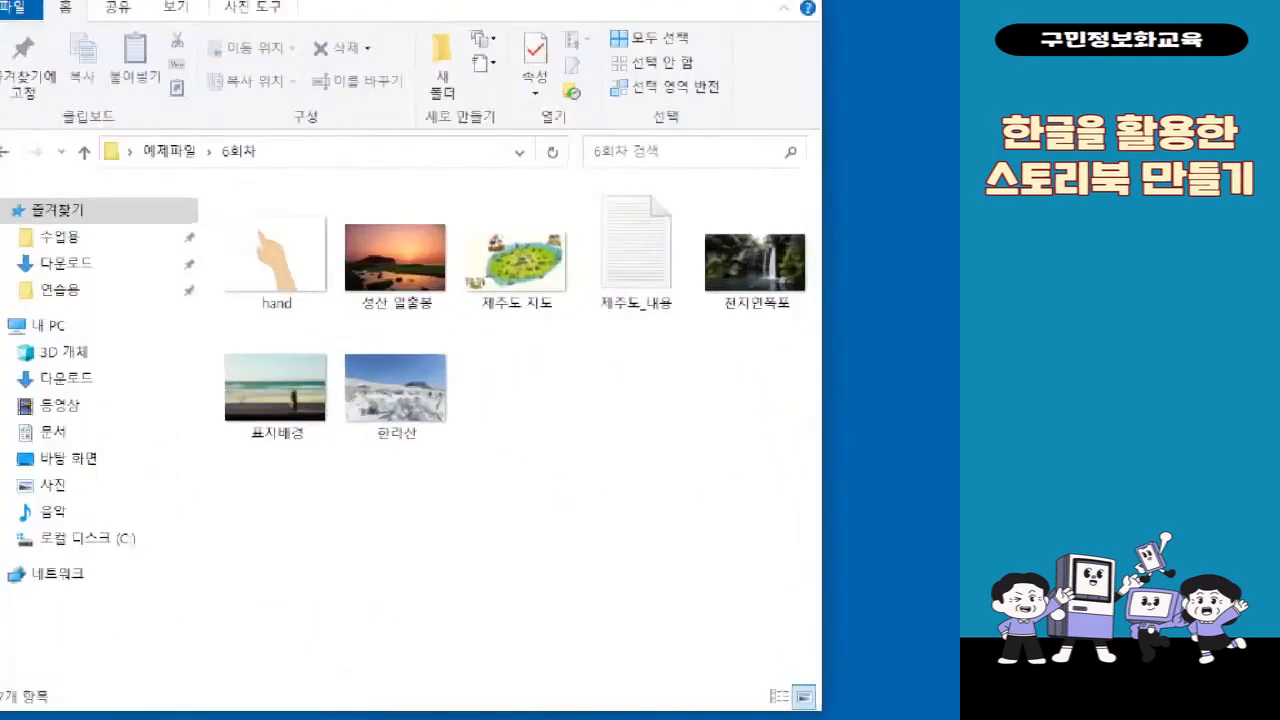
- Open the 제주도_내용 text file in Notepad and widen its window to show the 한라산 section
{"action": "left_click_drag", "start_coordinate": [479, 114], "coordinate": [650, 392]}
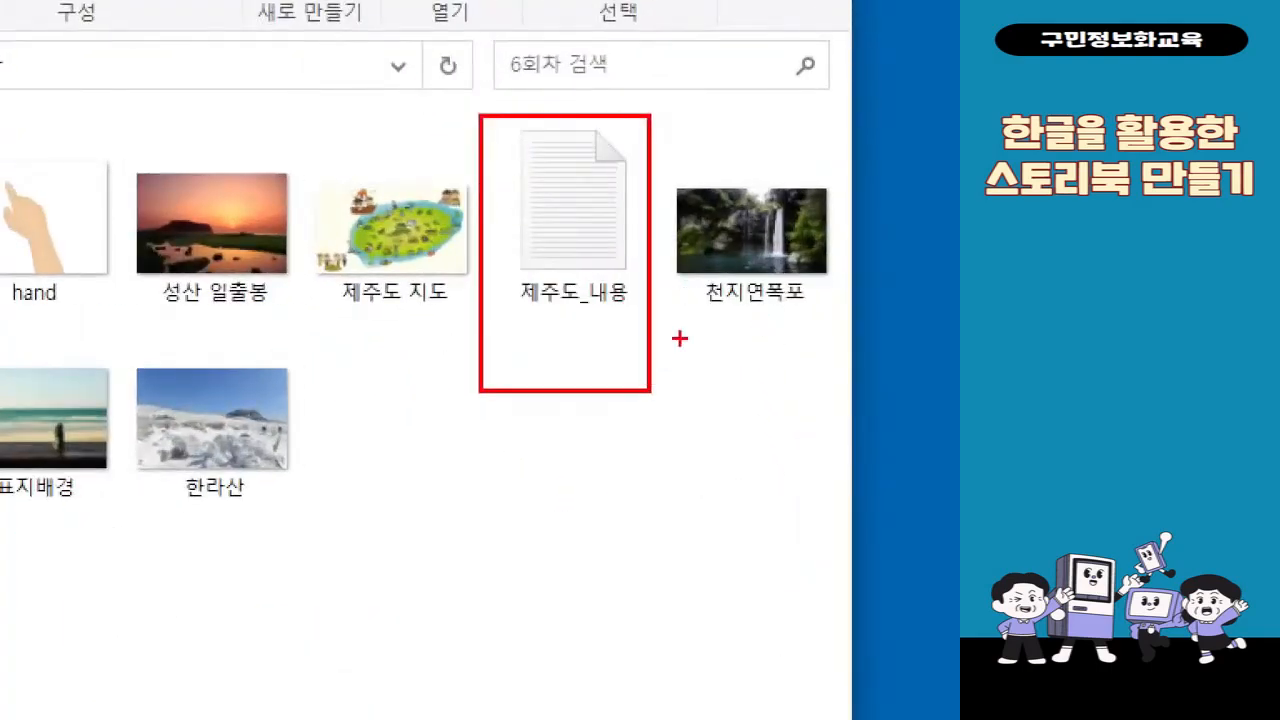
{"action": "left_click_drag", "start_coordinate": [680, 337], "coordinate": [770, 322]}
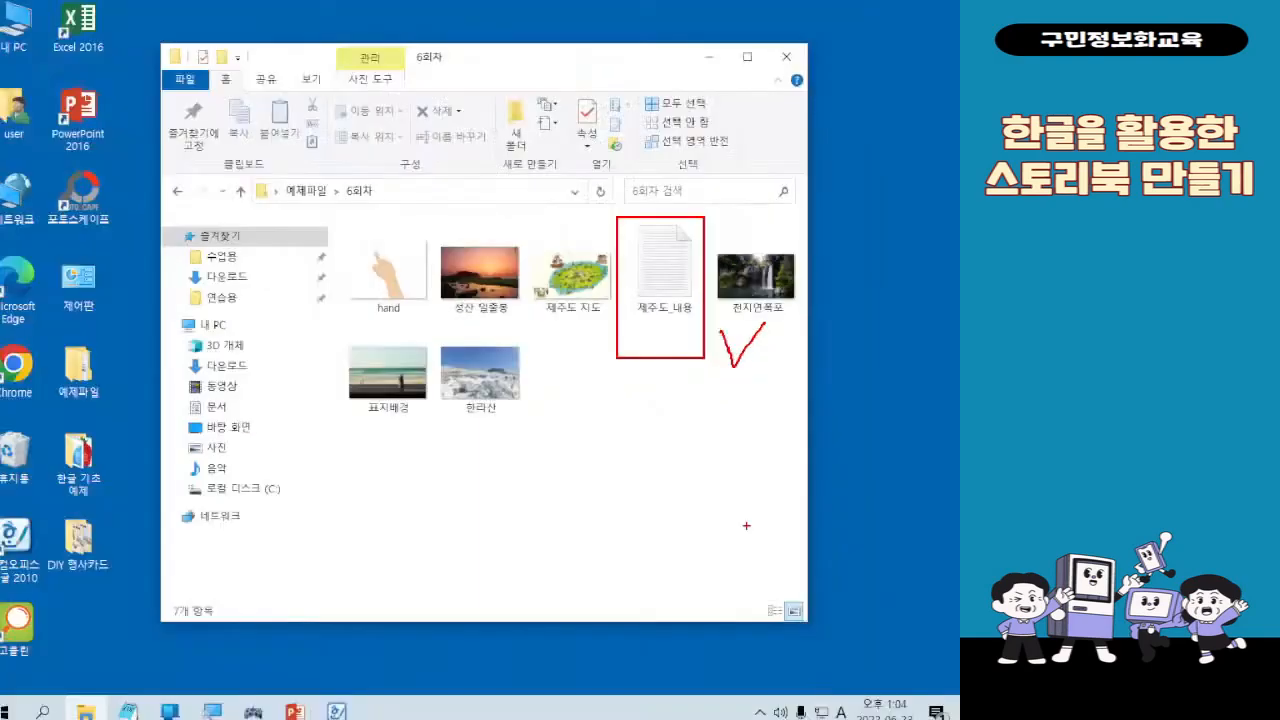
{"action": "left_click", "coordinate": [529, 200]}
{"action": "double_click", "coordinate": [650, 268]}
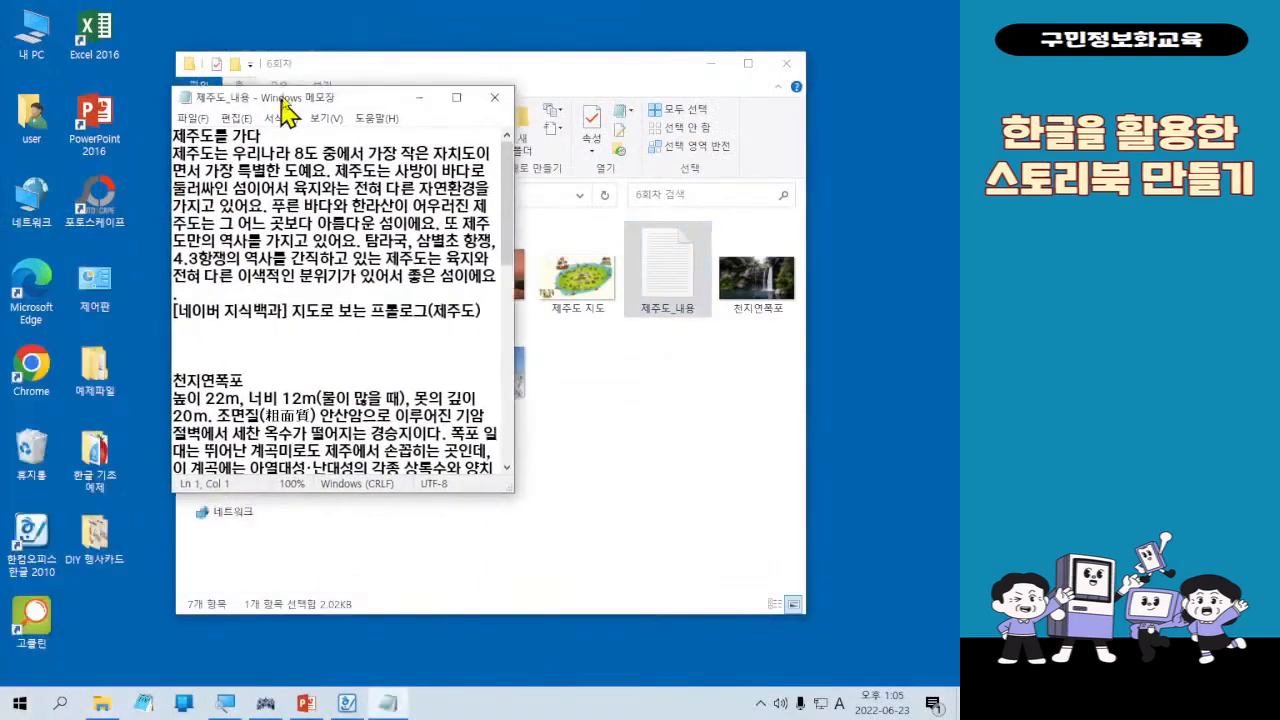
{"action": "left_click_drag", "start_coordinate": [527, 488], "coordinate": [816, 462]}
{"action": "scroll", "coordinate": [751, 366], "scroll_direction": "down", "scroll_amount": 3}
{"action": "scroll", "coordinate": [375, 345], "scroll_direction": "down", "scroll_amount": 3}
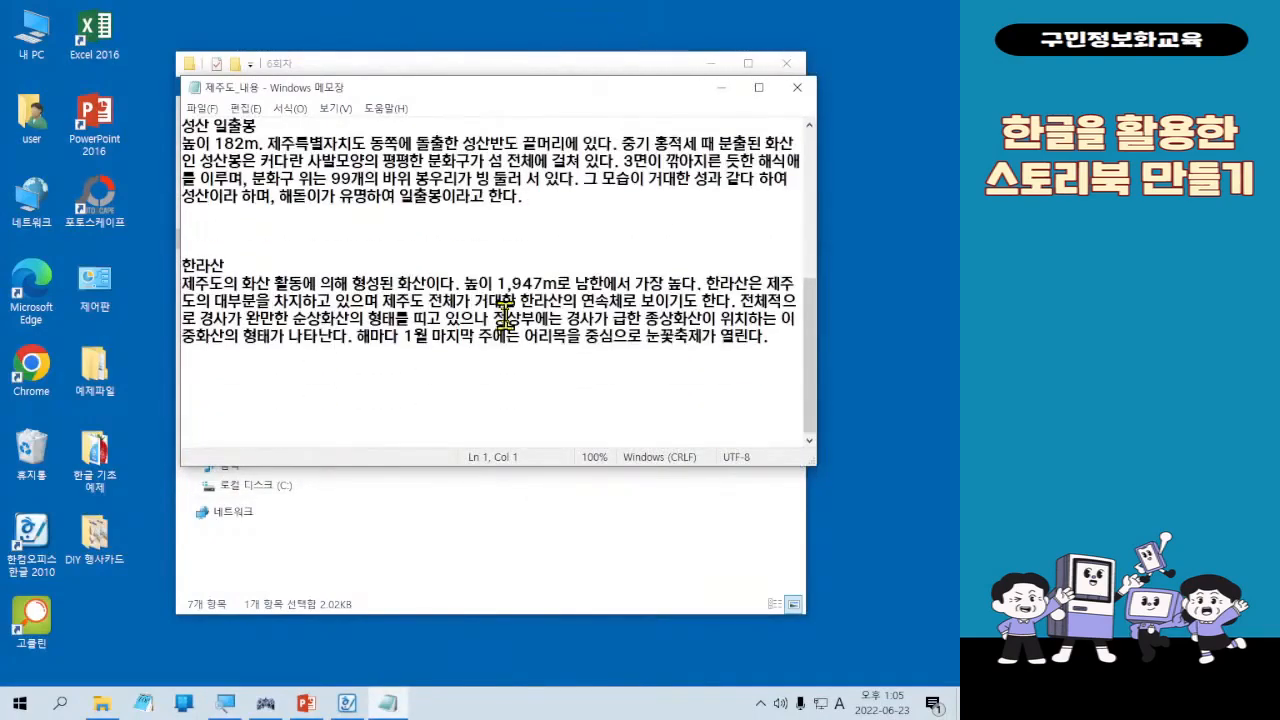
- Switch to the storybook document in Hangul and return to the Notepad text file
{"action": "left_click", "coordinate": [350, 703]}
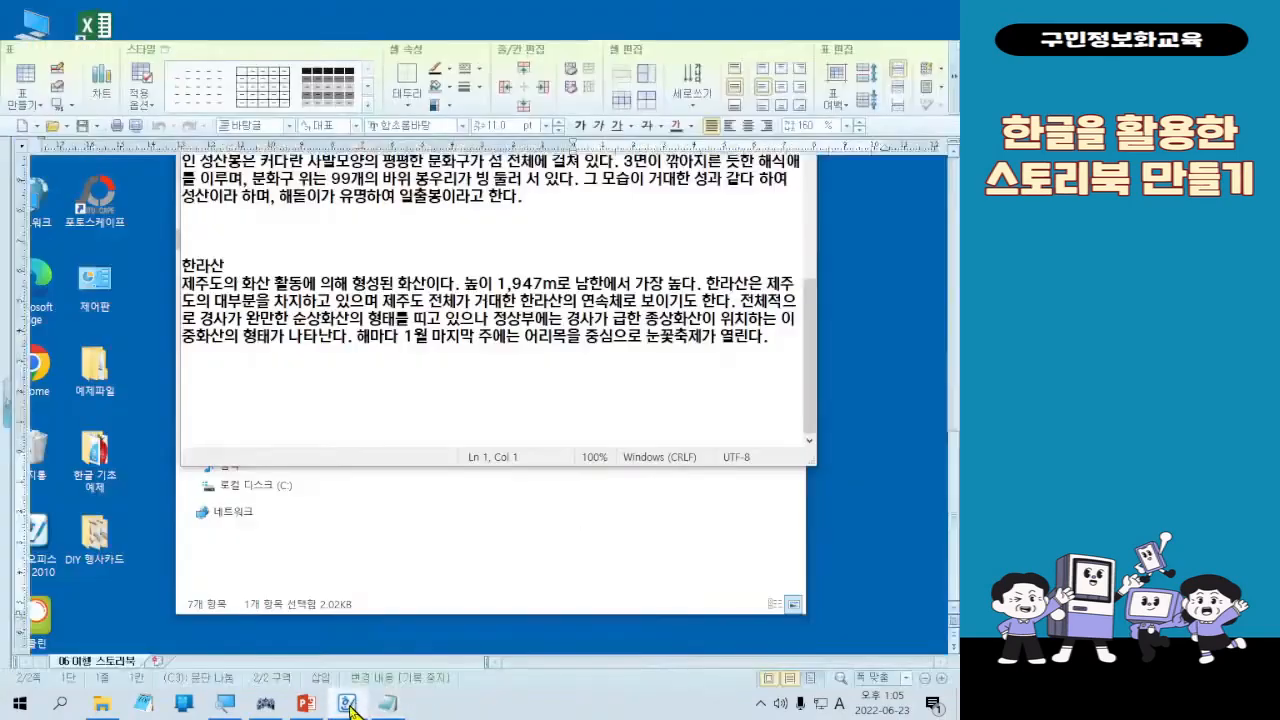
{"action": "left_click", "coordinate": [388, 703]}
{"action": "left_click", "coordinate": [380, 420]}
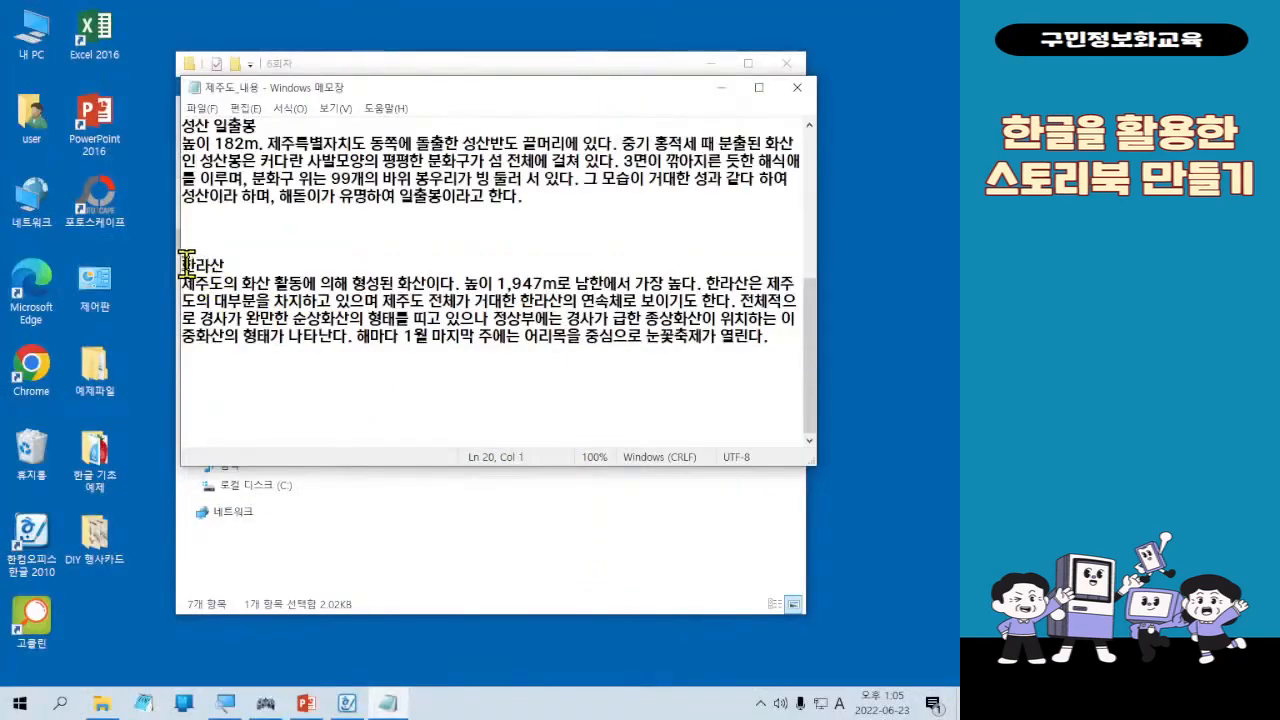
- Copy the 한라산 heading and its whole descriptive paragraph from the text file
{"action": "left_click_drag", "start_coordinate": [186, 262], "coordinate": [806, 331]}
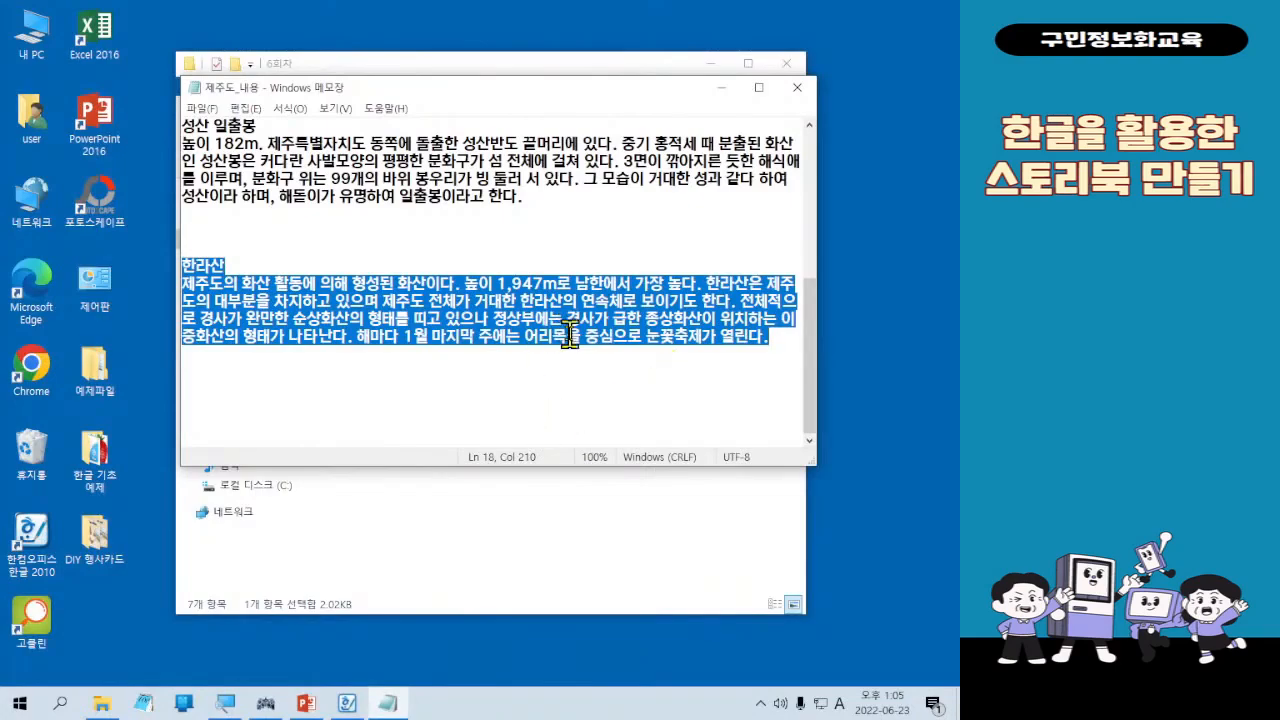
{"action": "key", "text": "ctrl+c"}
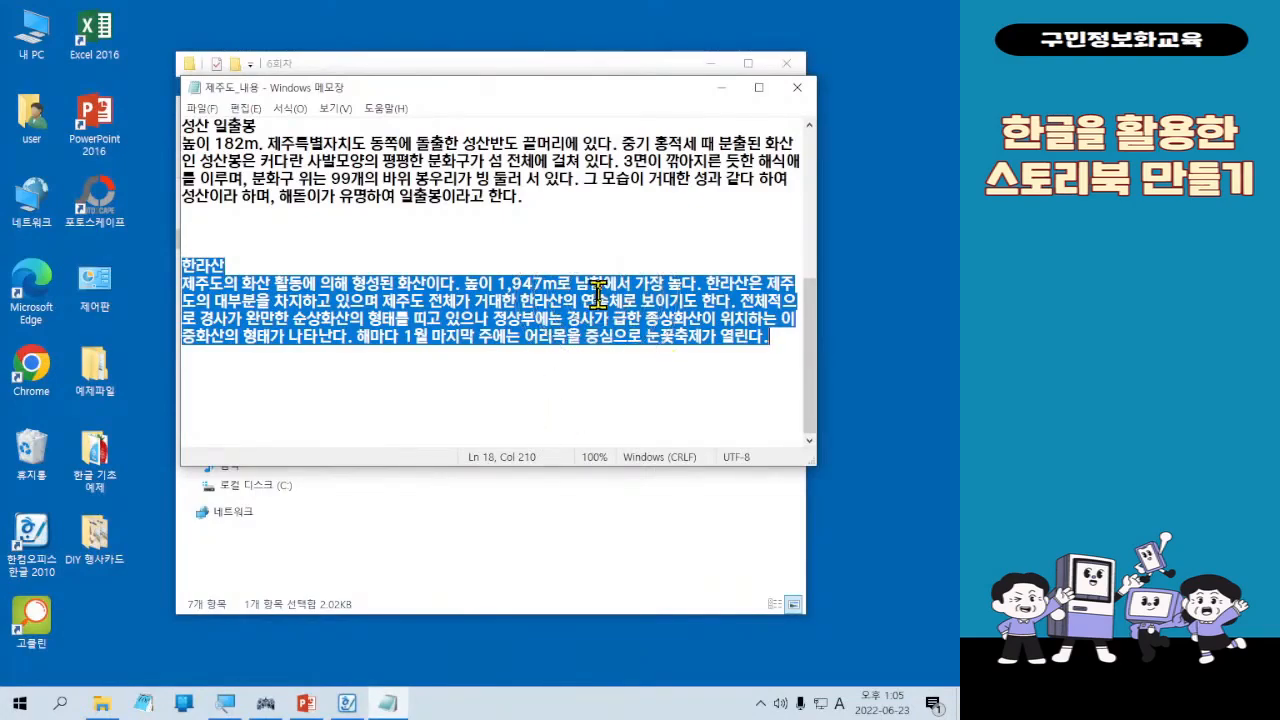
{"action": "right_click", "coordinate": [600, 297]}
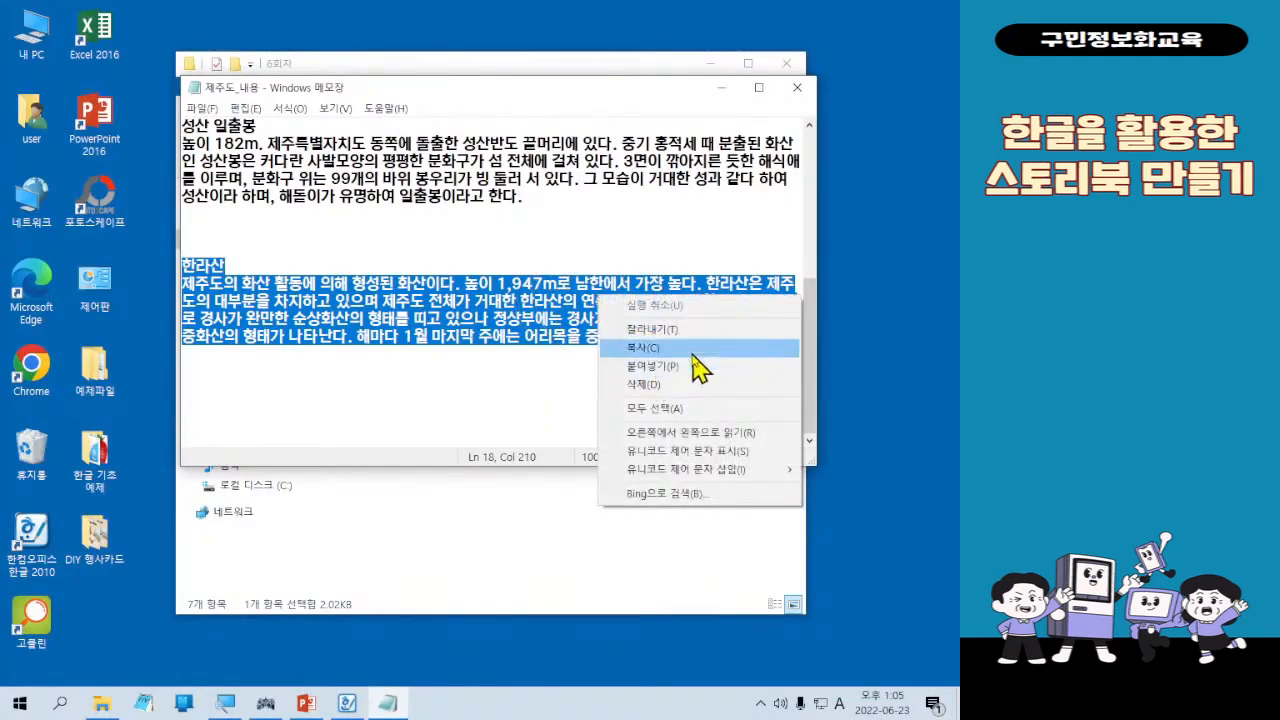
{"action": "key", "text": "ctrl+1"}
{"action": "left_click", "coordinate": [692, 356]}
{"action": "left_click_drag", "start_coordinate": [527, 304], "coordinate": [648, 369]}
{"action": "mouse_move", "coordinate": [662, 326]}
{"action": "left_mouse_down"}
{"action": "mouse_move", "coordinate": [695, 364]}
{"action": "mouse_move", "coordinate": [747, 296]}
{"action": "left_mouse_up"}
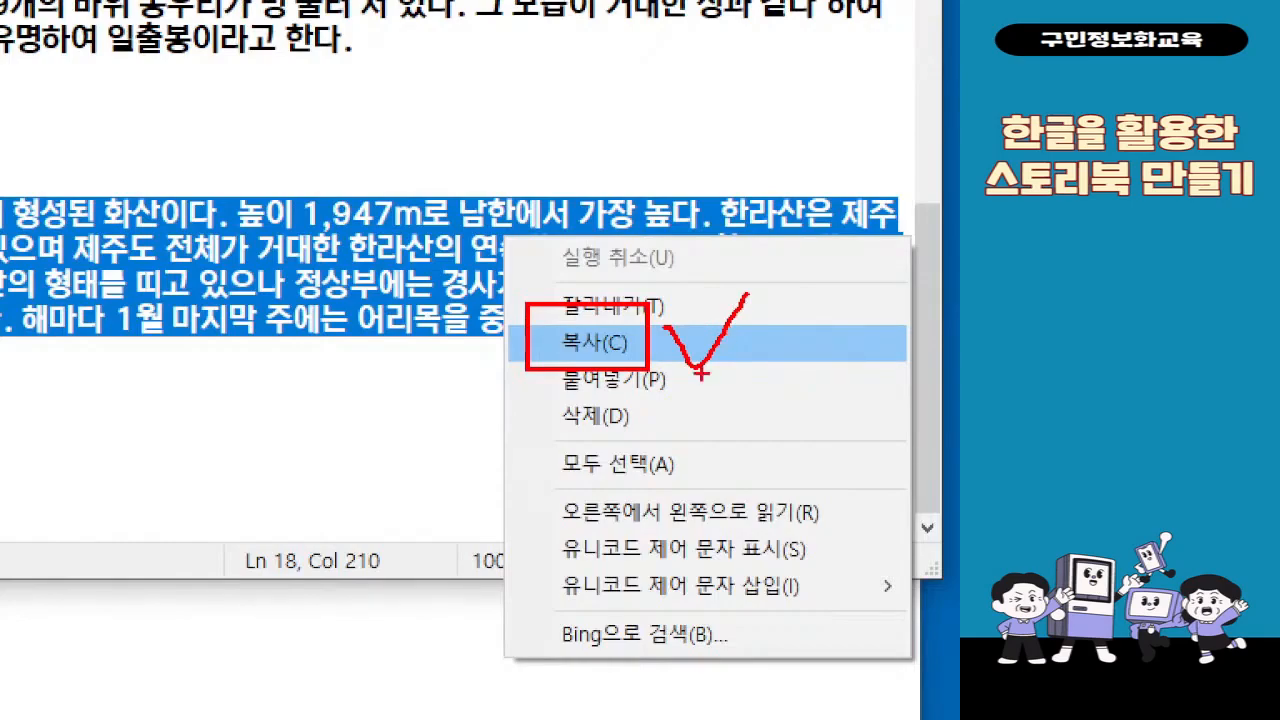
{"action": "key", "text": "Escape"}
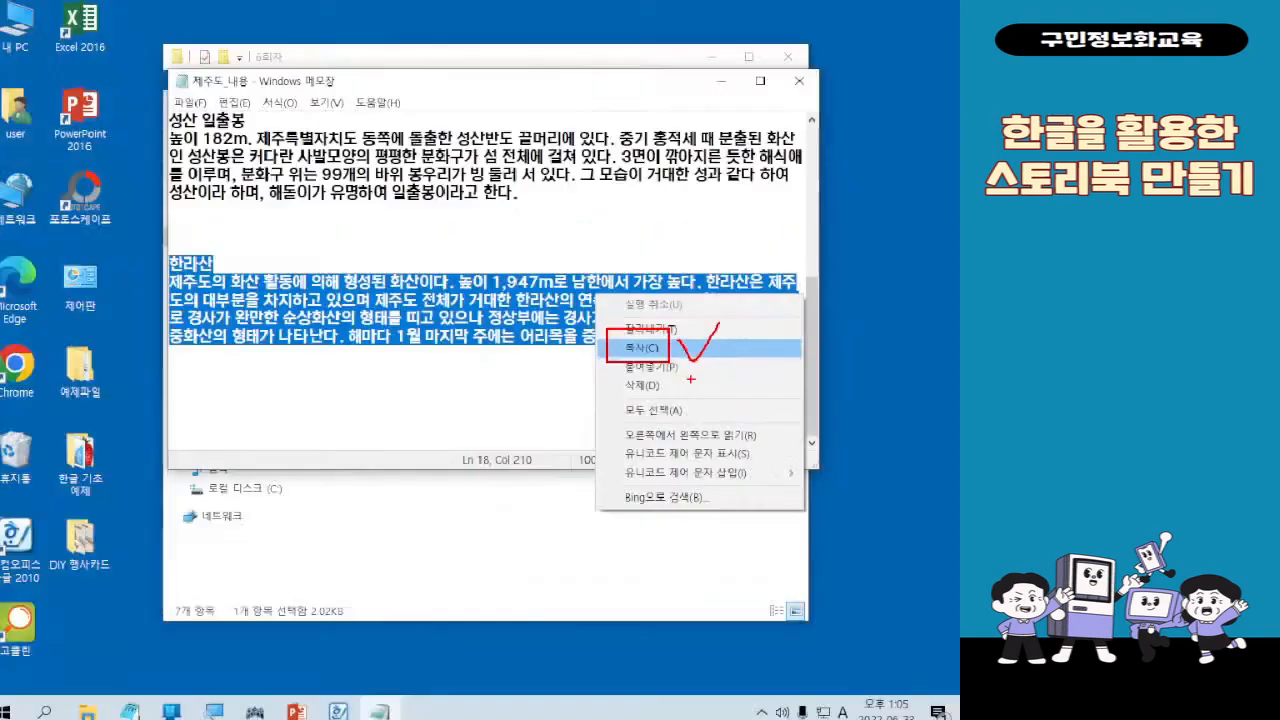
{"action": "right_click", "coordinate": [409, 246]}
{"action": "left_click", "coordinate": [596, 353]}
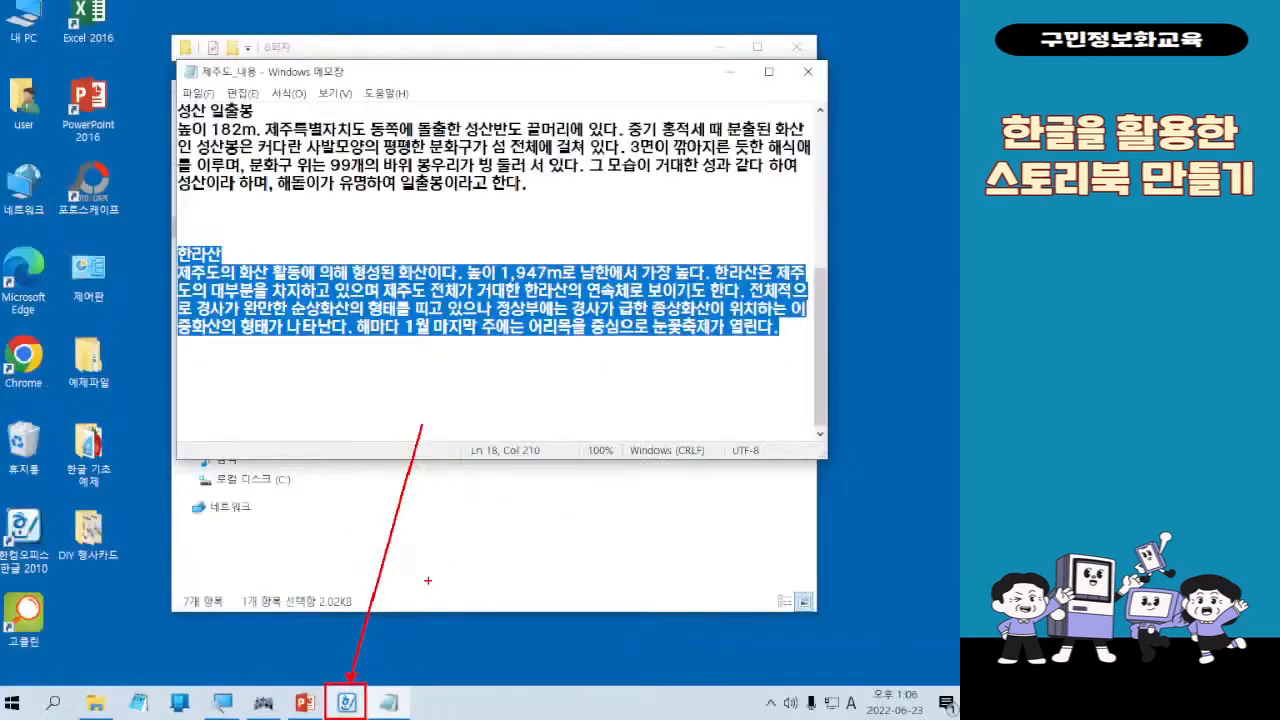
- Switch to the Hangul document and paste the 한라산 text into the empty cell beside the snowy mountain photo
{"action": "left_click", "coordinate": [343, 686]}
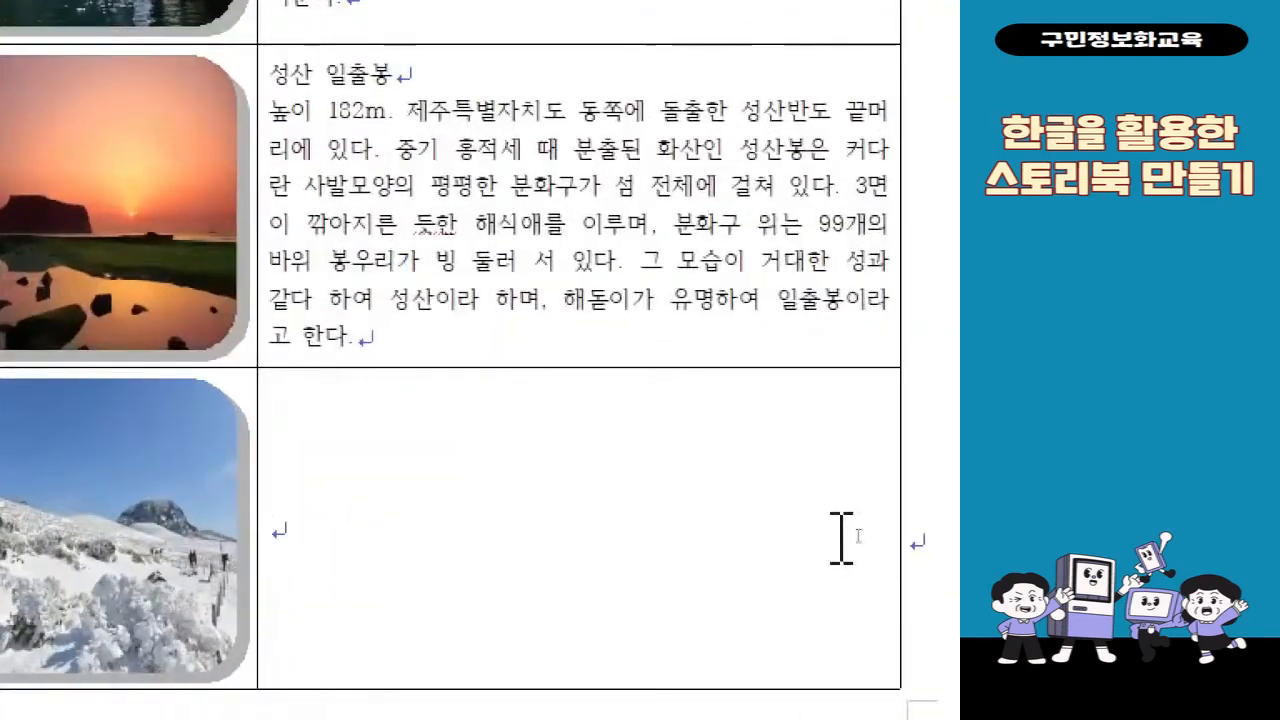
{"action": "key", "text": "ctrl"}
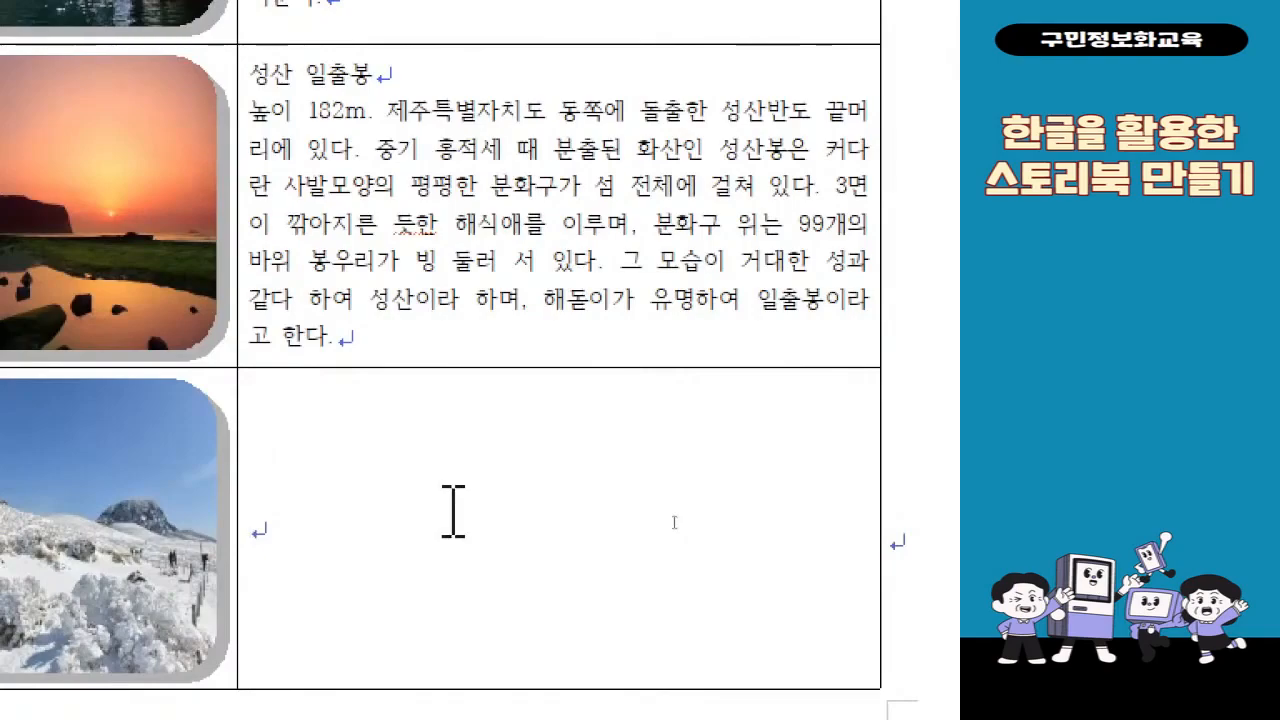
{"action": "right_click", "coordinate": [453, 511]}
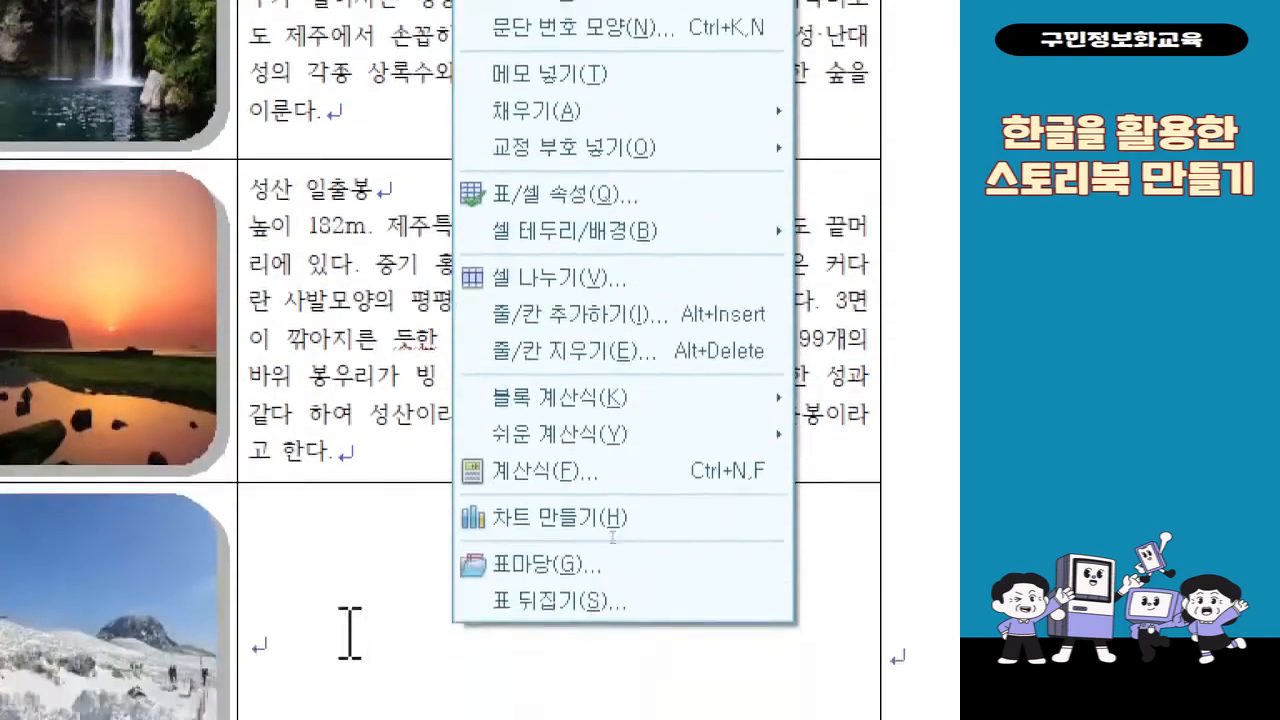
{"action": "right_click", "coordinate": [285, 519]}
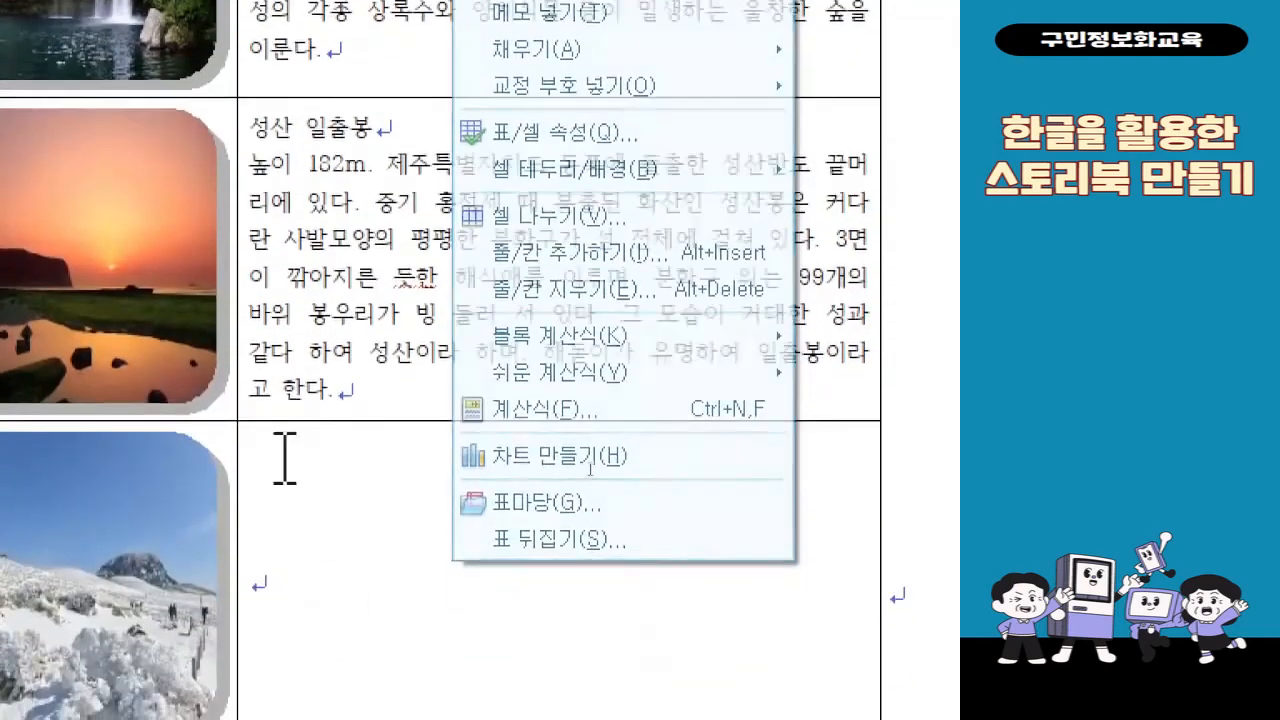
{"action": "right_click", "coordinate": [285, 572]}
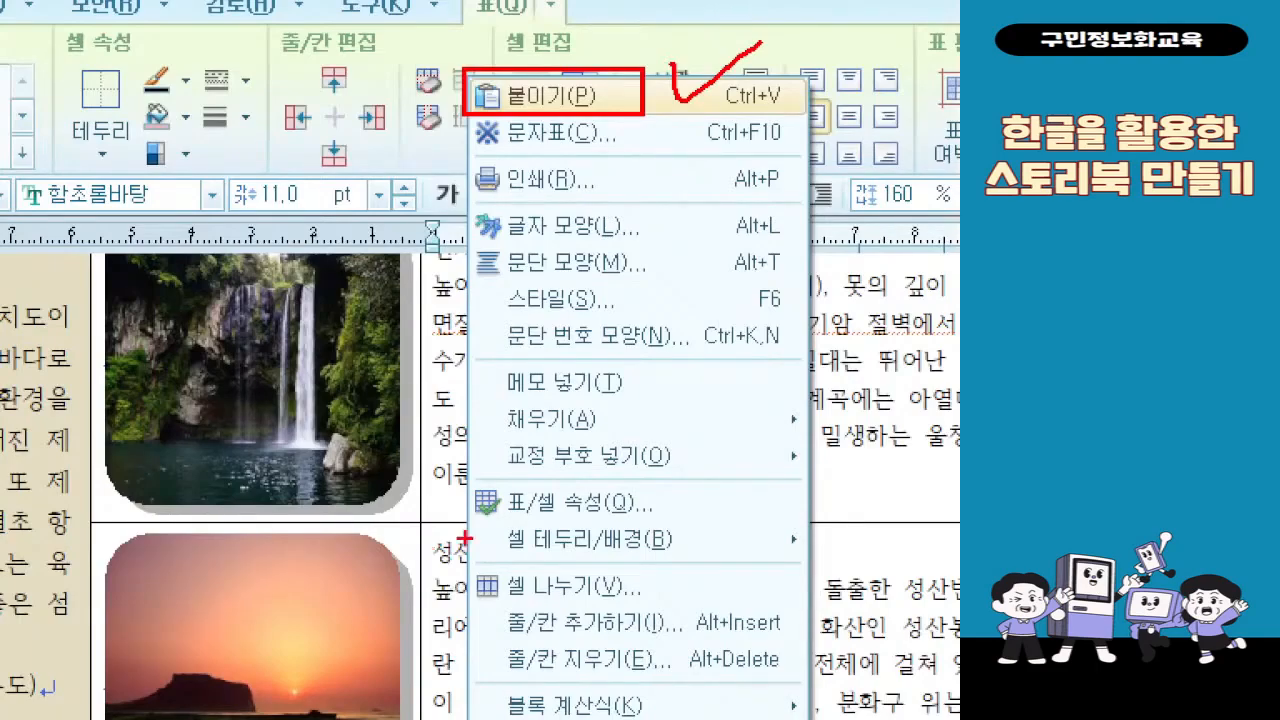
{"action": "key", "text": "Escape"}
{"action": "right_click", "coordinate": [690, 596]}
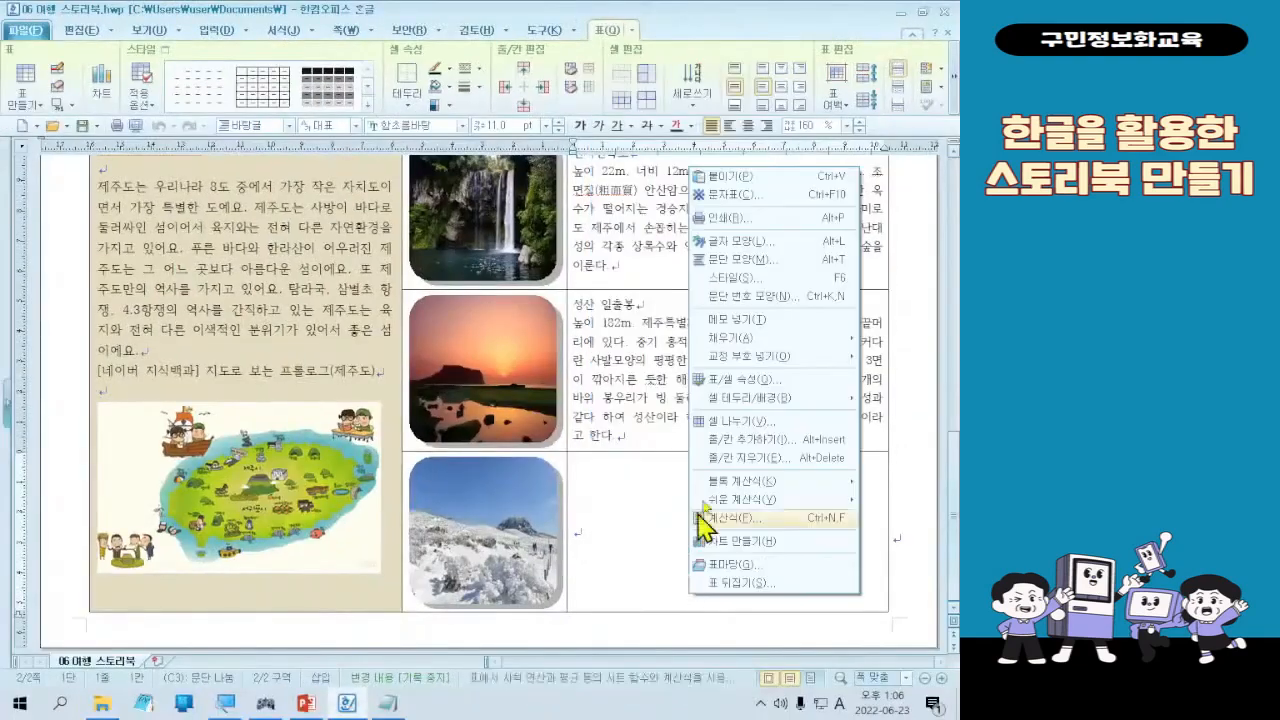
{"action": "left_click", "coordinate": [735, 177]}
{"action": "scroll", "coordinate": [784, 440], "scroll_direction": "up", "scroll_amount": 4}
{"action": "scroll", "coordinate": [787, 439], "scroll_direction": "down", "scroll_amount": 4}
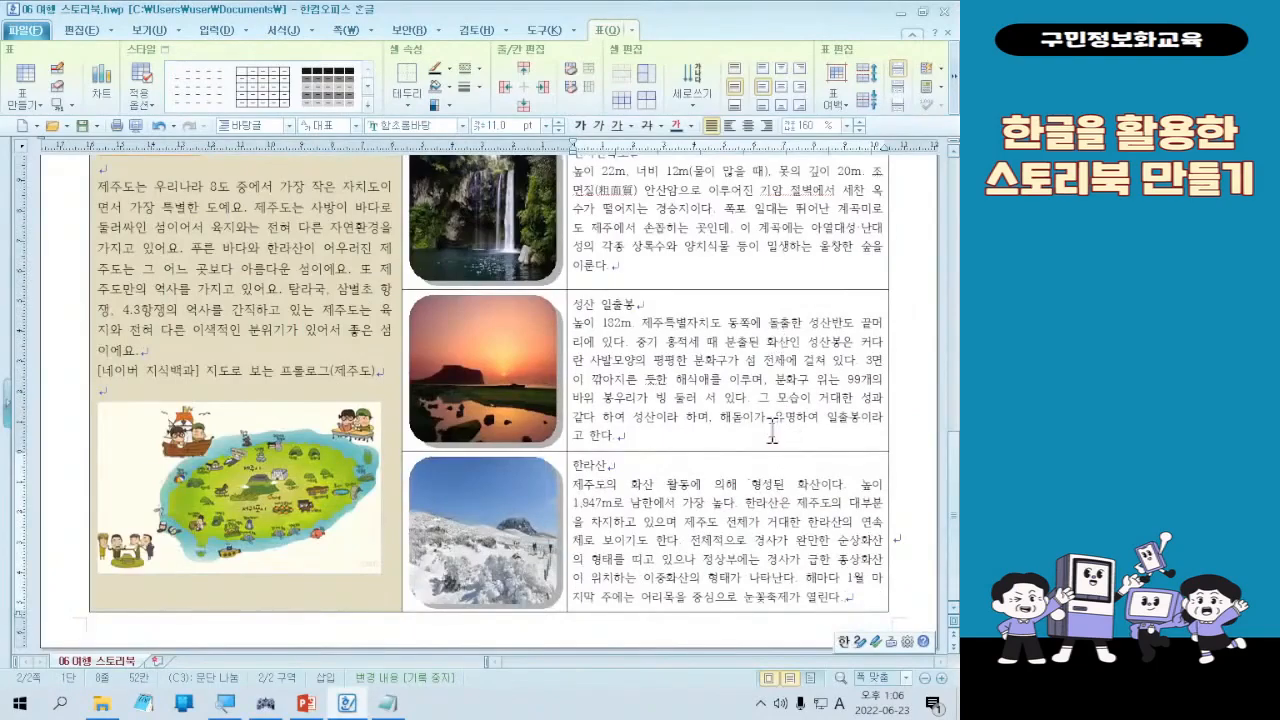
{"action": "scroll", "coordinate": [772, 432], "scroll_direction": "up", "scroll_amount": 2}
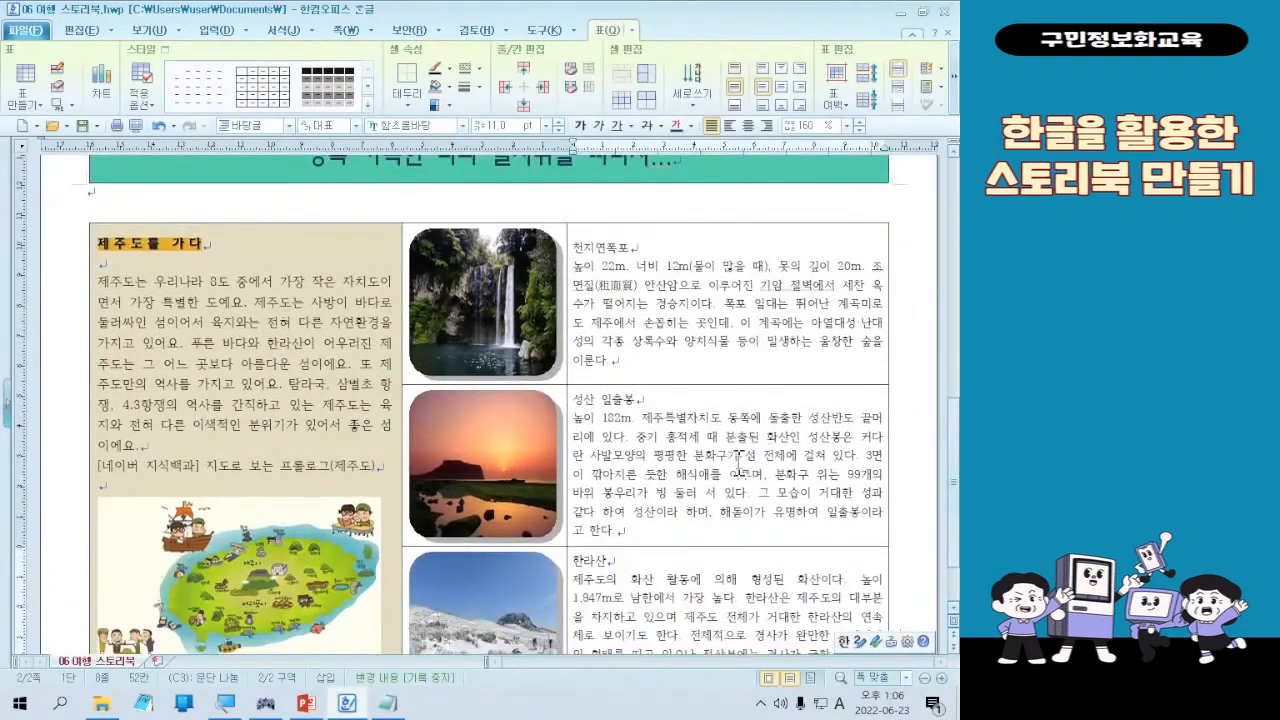
{"action": "scroll", "coordinate": [776, 430], "scroll_direction": "down", "scroll_amount": 1}
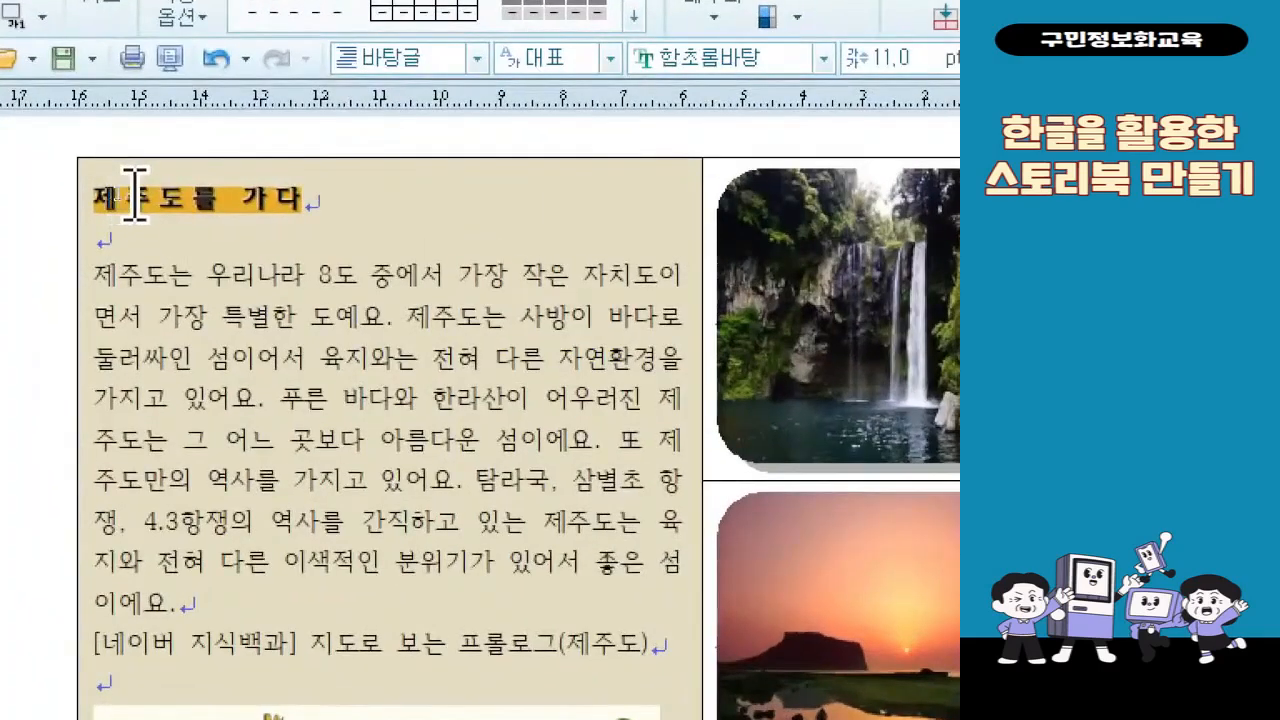
- Copy the character format (글자 모양) of the "제주도를 가다" heading with the 모양 복사 command
{"action": "left_click", "coordinate": [129, 196]}
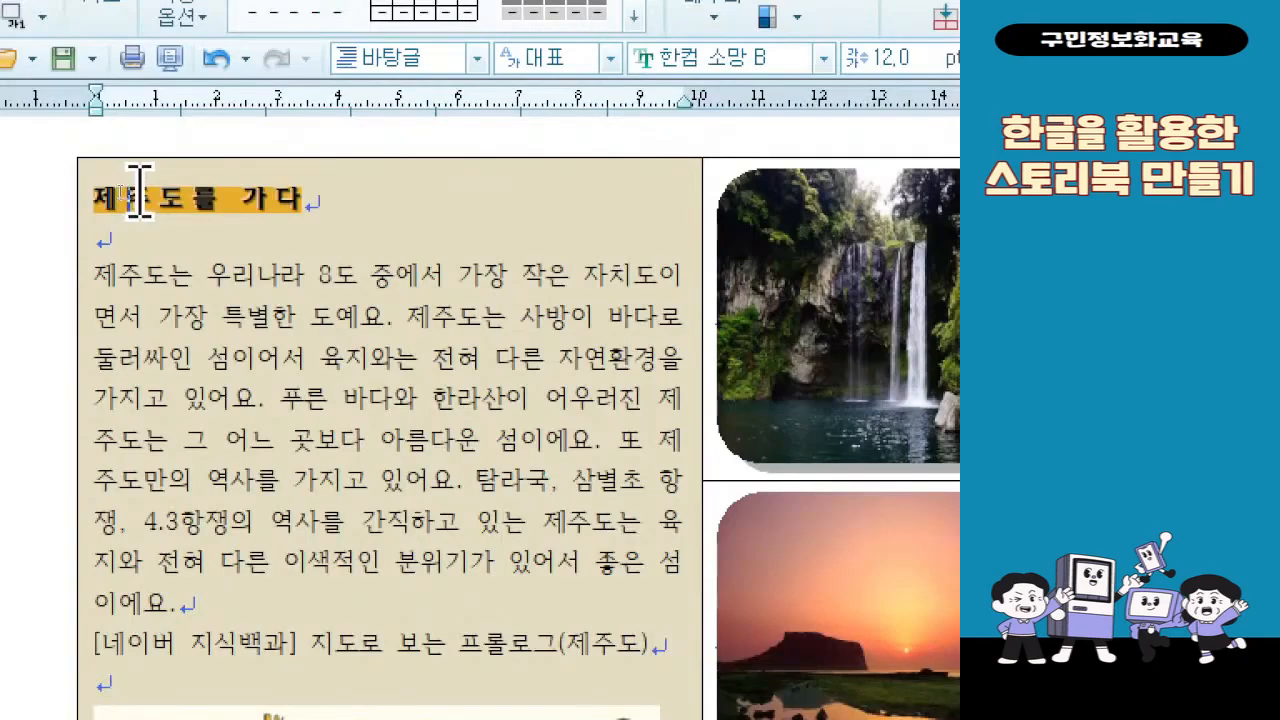
{"action": "left_click", "coordinate": [138, 191]}
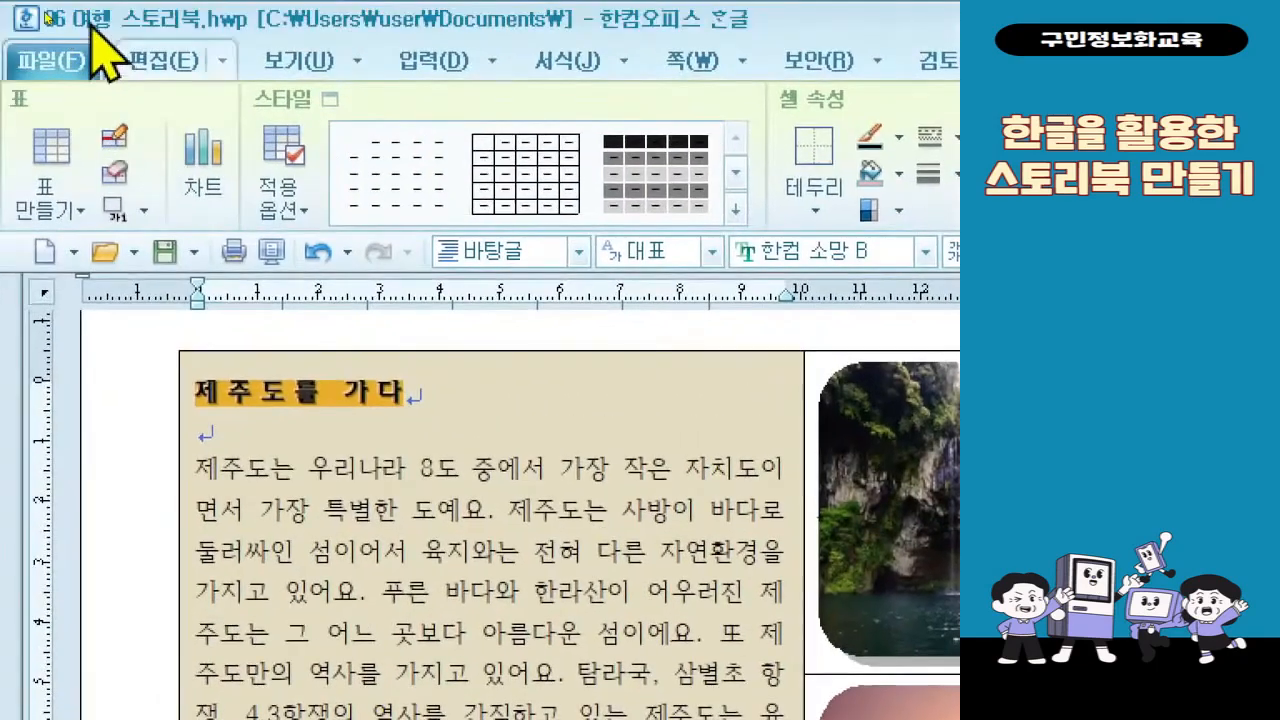
{"action": "left_click", "coordinate": [148, 62]}
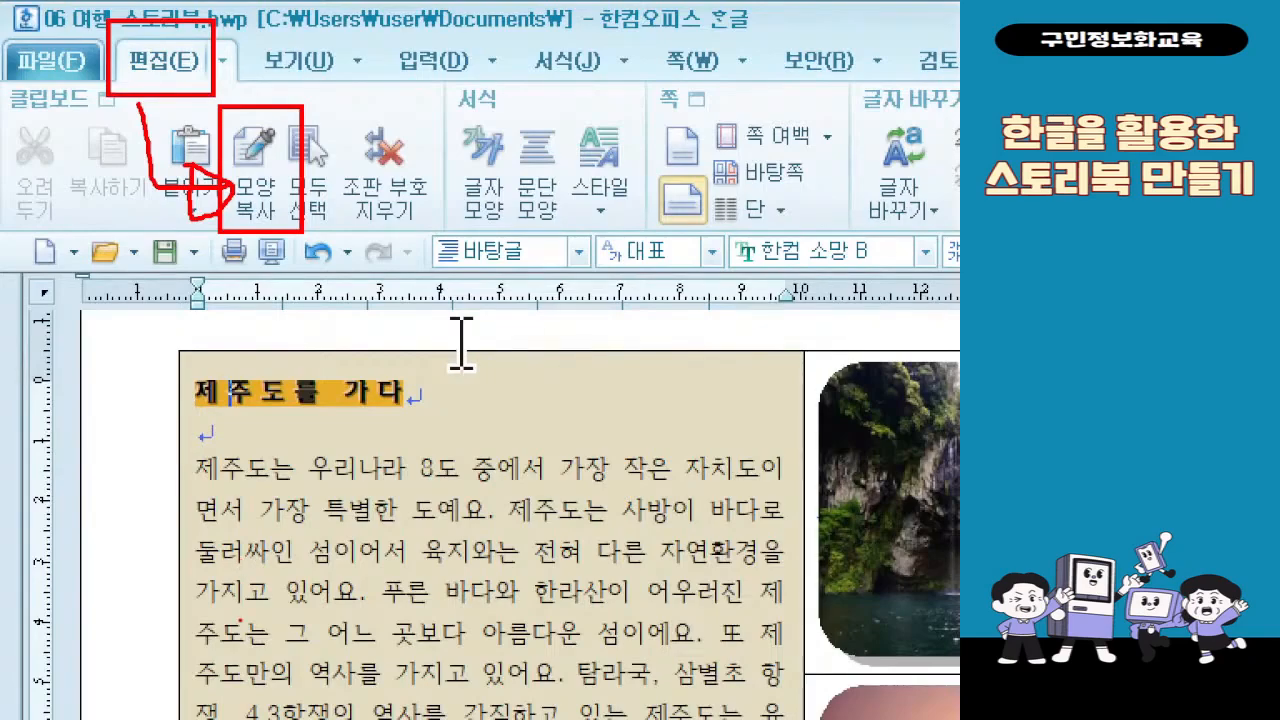
{"action": "left_click", "coordinate": [258, 190]}
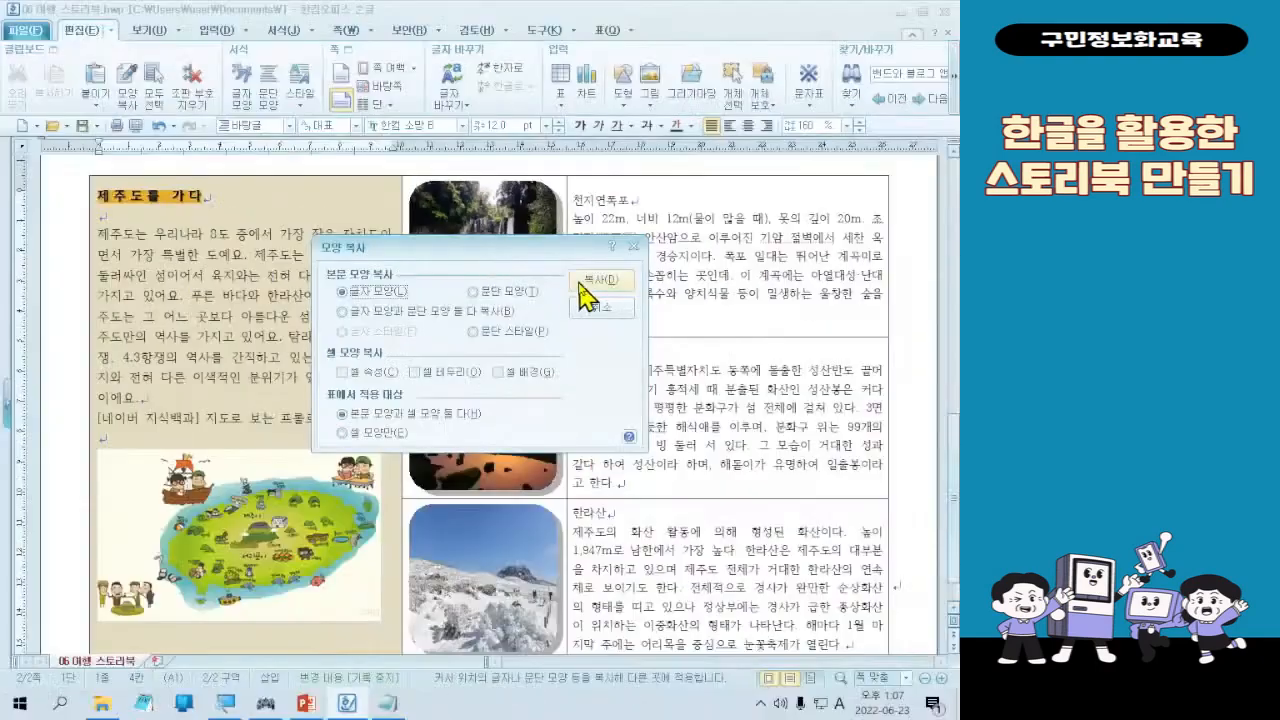
{"action": "left_click", "coordinate": [701, 399]}
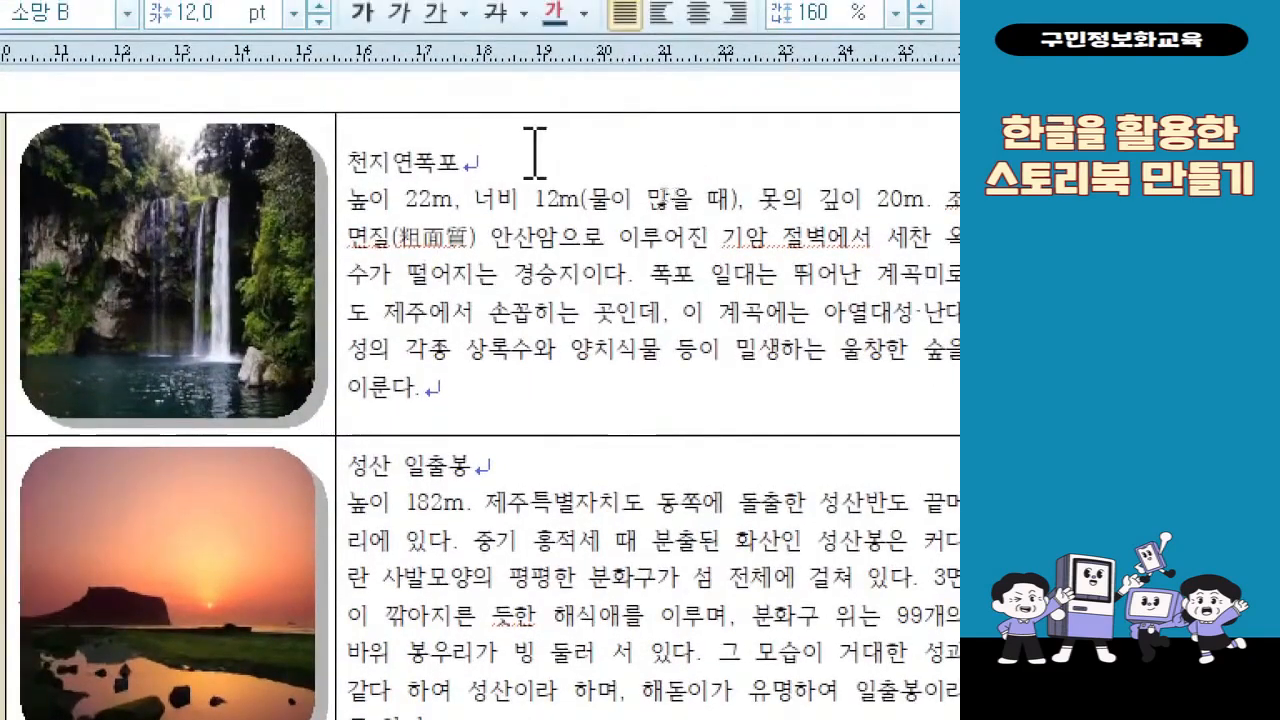
- Apply the copied heading character format to the 천지연폭포 and 성산 일출봉 titles
{"action": "left_click_drag", "start_coordinate": [500, 148], "coordinate": [348, 152]}
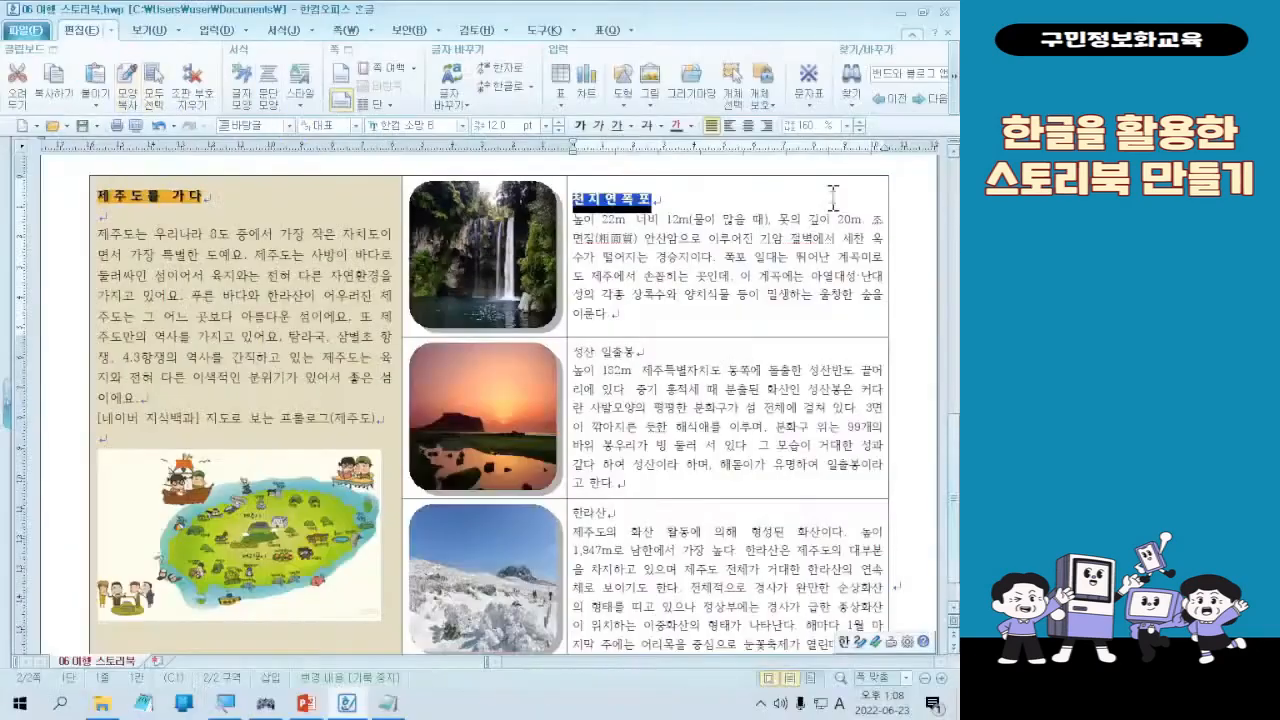
{"action": "left_click", "coordinate": [661, 219]}
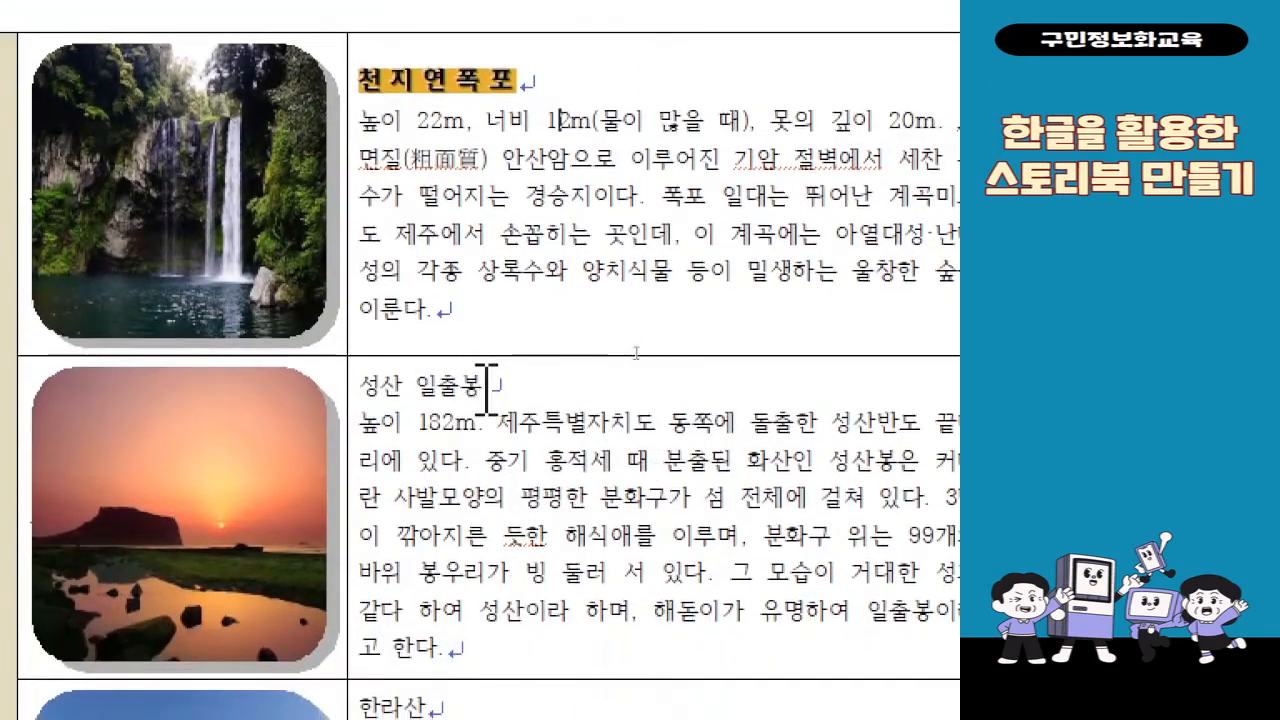
{"action": "left_click_drag", "start_coordinate": [487, 388], "coordinate": [358, 390]}
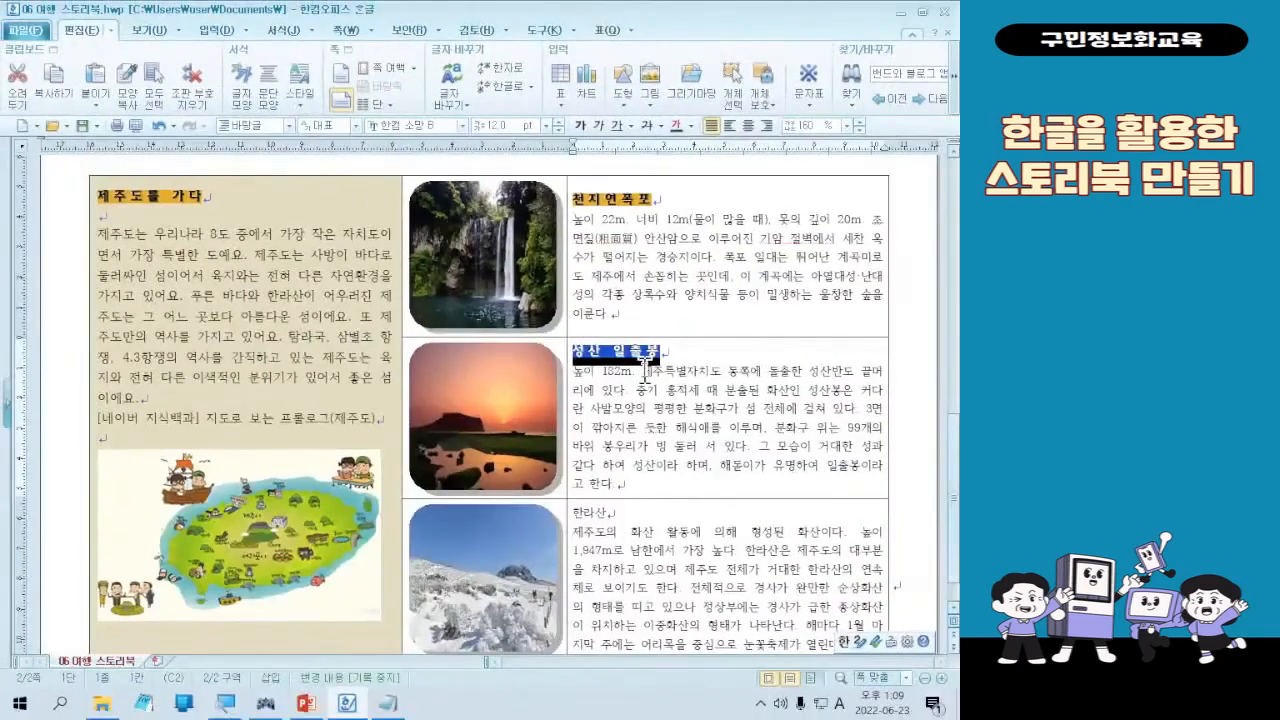
{"action": "left_click", "coordinate": [644, 369]}
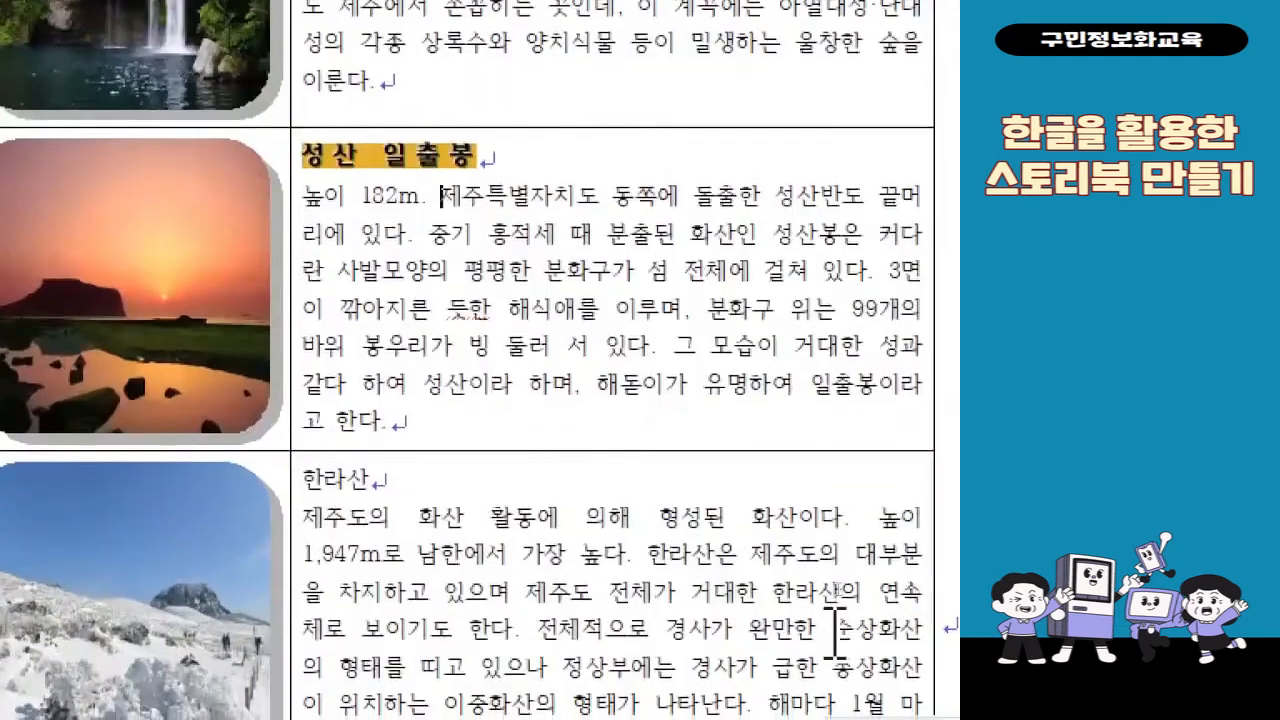
- Apply the same copied character format to the 한라산 title with the 모양 복사 command
{"action": "left_click_drag", "start_coordinate": [378, 485], "coordinate": [243, 485]}
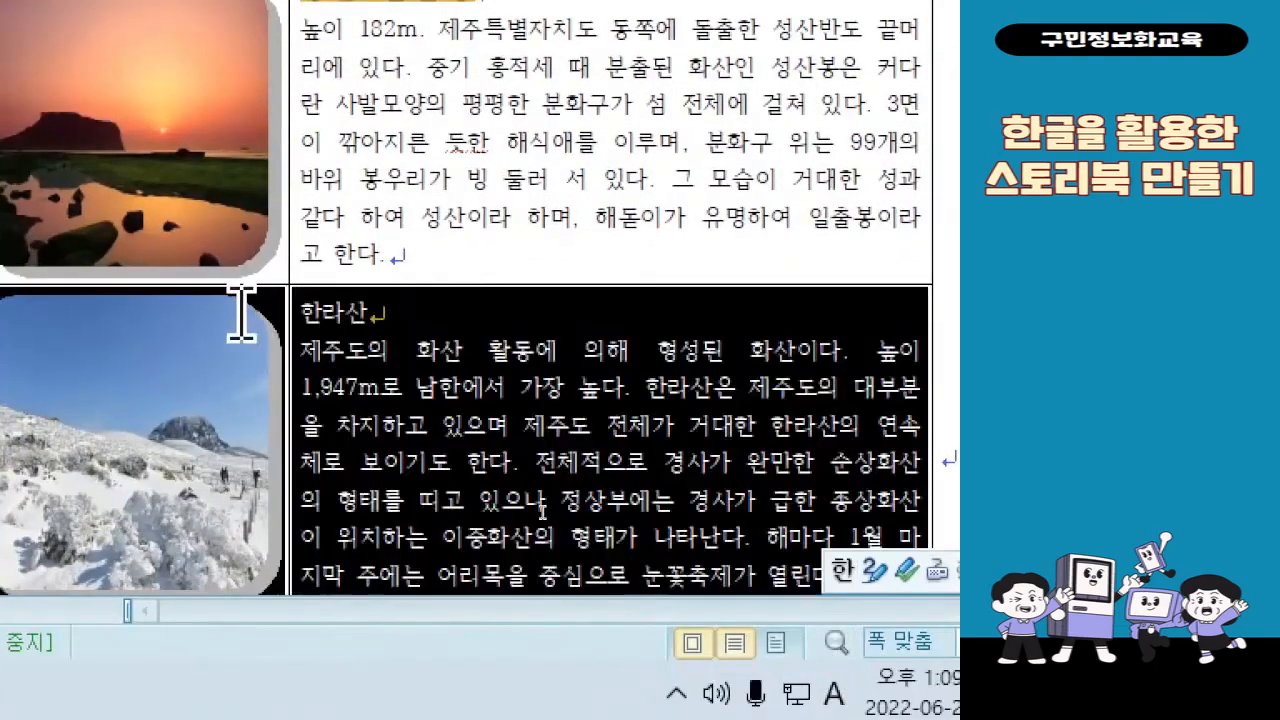
{"action": "left_click_drag", "start_coordinate": [366, 312], "coordinate": [294, 309]}
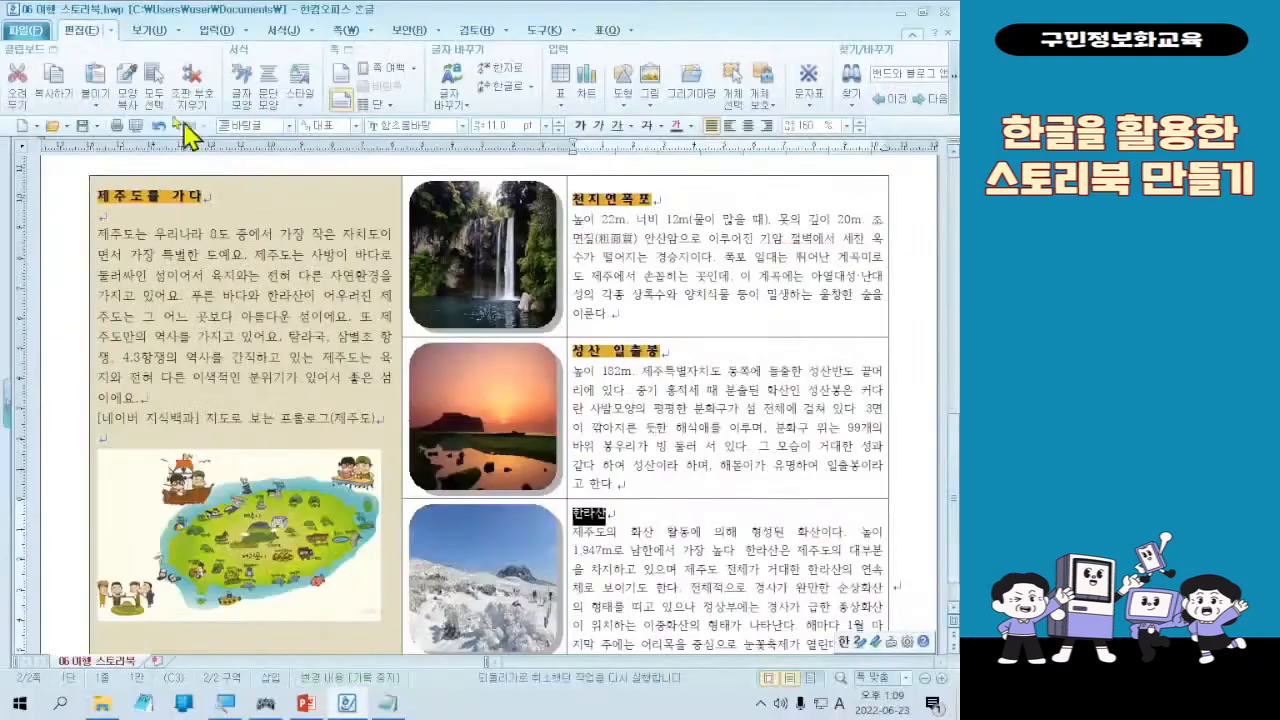
{"action": "left_click", "coordinate": [127, 85]}
{"action": "left_click", "coordinate": [738, 532]}
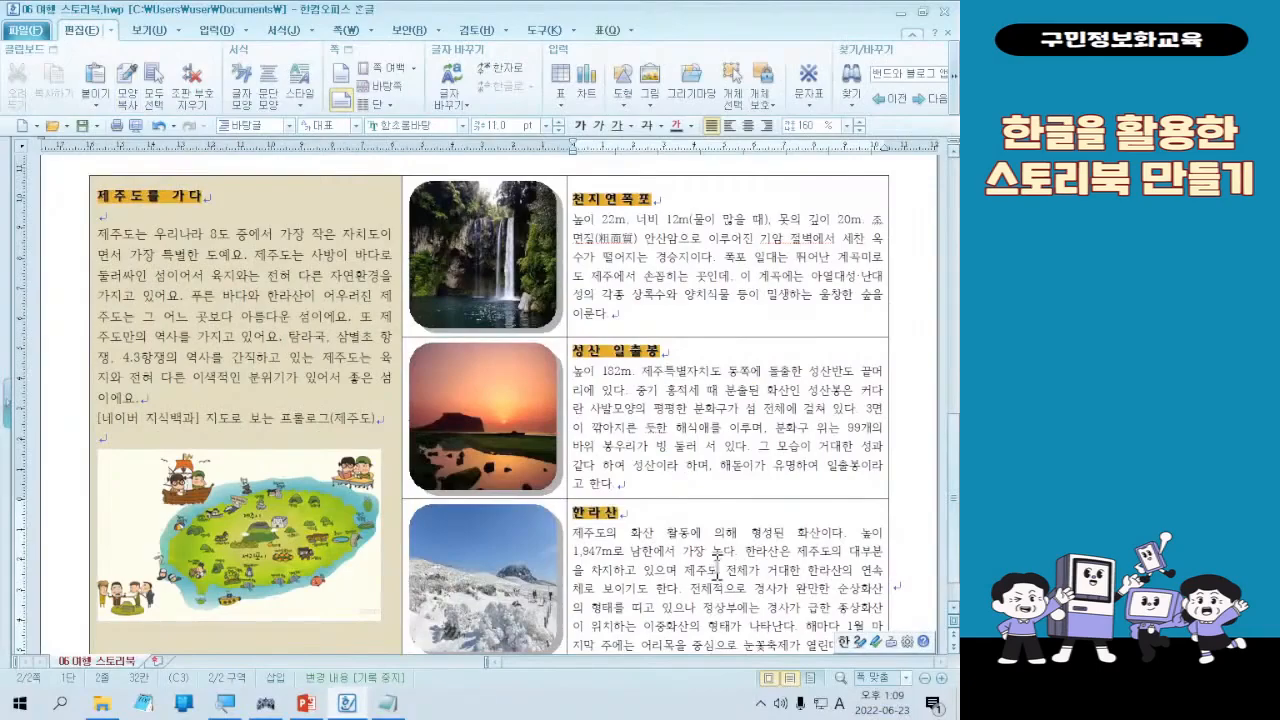
- Look over the whole storybook page to check the formatted place titles against the "제주도를 가다" heading
{"action": "scroll", "coordinate": [717, 568], "scroll_direction": "down", "scroll_amount": 1}
{"action": "scroll", "coordinate": [732, 538], "scroll_direction": "up", "scroll_amount": 2}
{"action": "scroll", "coordinate": [741, 514], "scroll_direction": "down", "scroll_amount": 2}
{"action": "scroll", "coordinate": [743, 511], "scroll_direction": "up", "scroll_amount": 3}
{"action": "scroll", "coordinate": [743, 511], "scroll_direction": "down", "scroll_amount": 3}
{"action": "scroll", "coordinate": [750, 530], "scroll_direction": "up", "scroll_amount": 2}
{"action": "scroll", "coordinate": [760, 550], "scroll_direction": "down", "scroll_amount": 2}
{"action": "scroll", "coordinate": [760, 550], "scroll_direction": "up", "scroll_amount": 3}
{"action": "scroll", "coordinate": [765, 545], "scroll_direction": "down", "scroll_amount": 3}
{"action": "scroll", "coordinate": [775, 535], "scroll_direction": "up", "scroll_amount": 1}
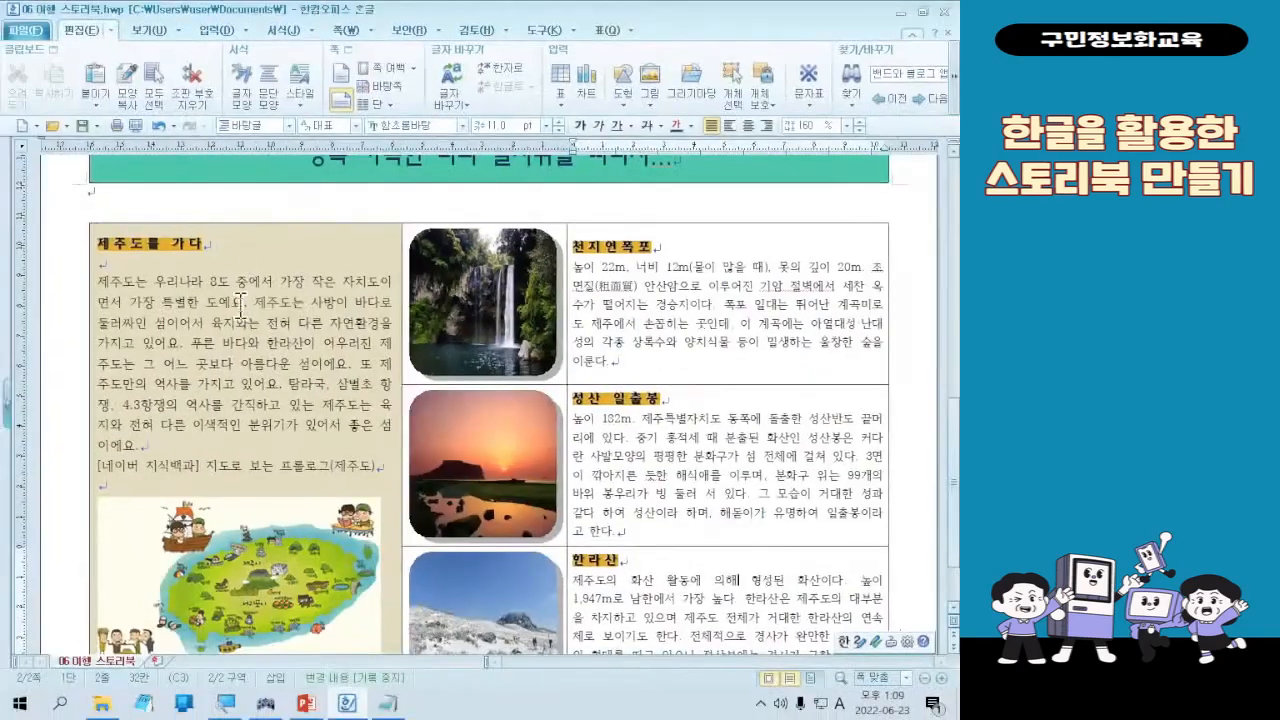
- Select all cells of the Jeju table, from the introduction cell through the 한라산 text cell
{"action": "left_click_drag", "start_coordinate": [240, 306], "coordinate": [768, 600]}
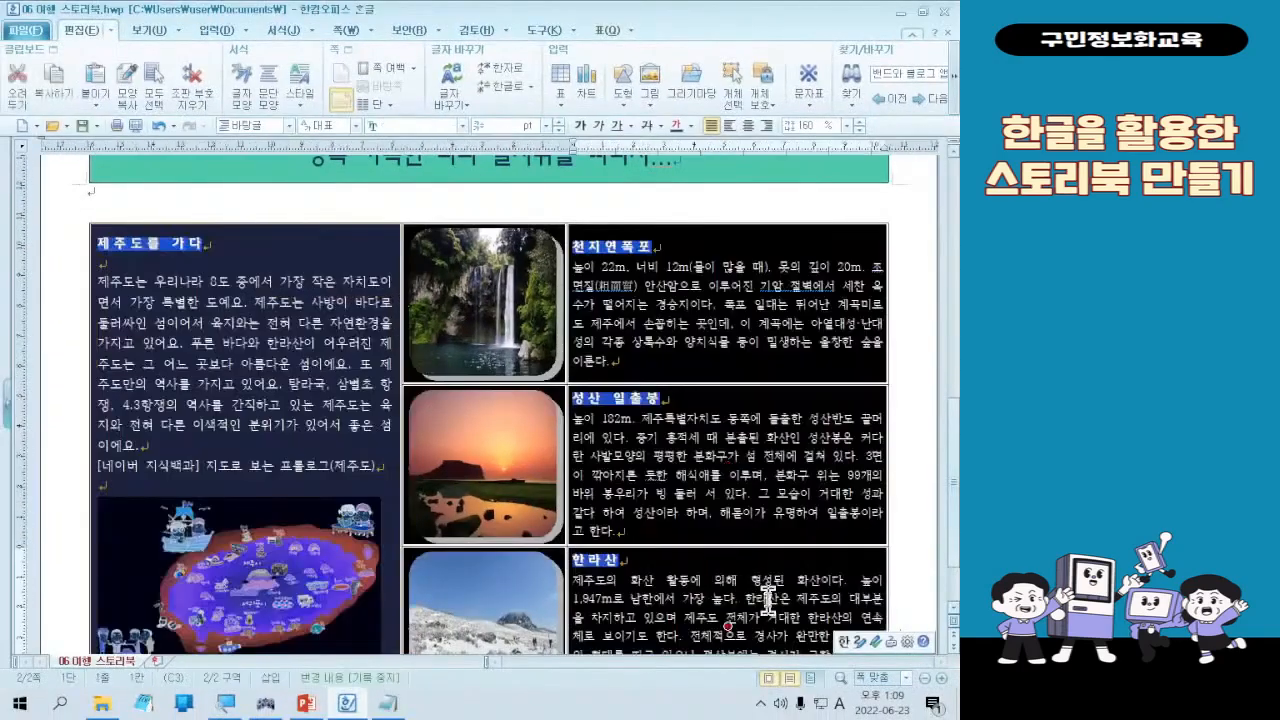
{"action": "left_click", "coordinate": [325, 362]}
{"action": "left_click_drag", "start_coordinate": [300, 285], "coordinate": [727, 548]}
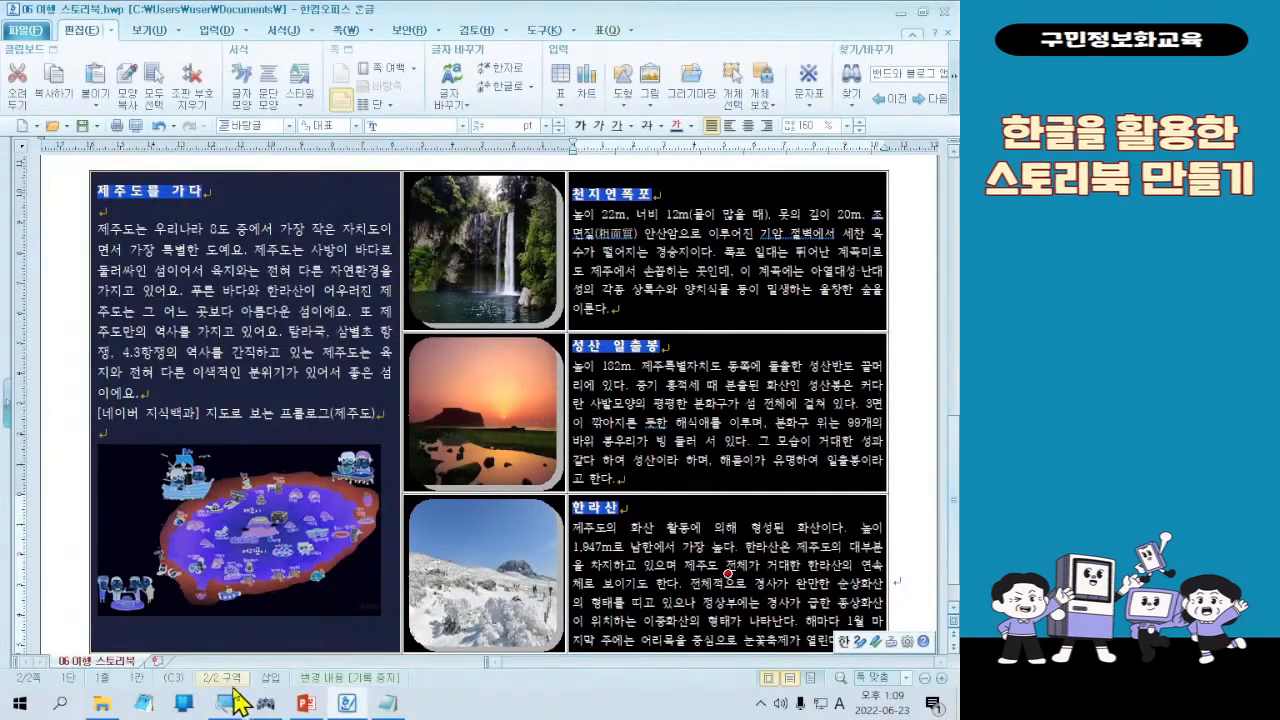
{"action": "left_click", "coordinate": [265, 703]}
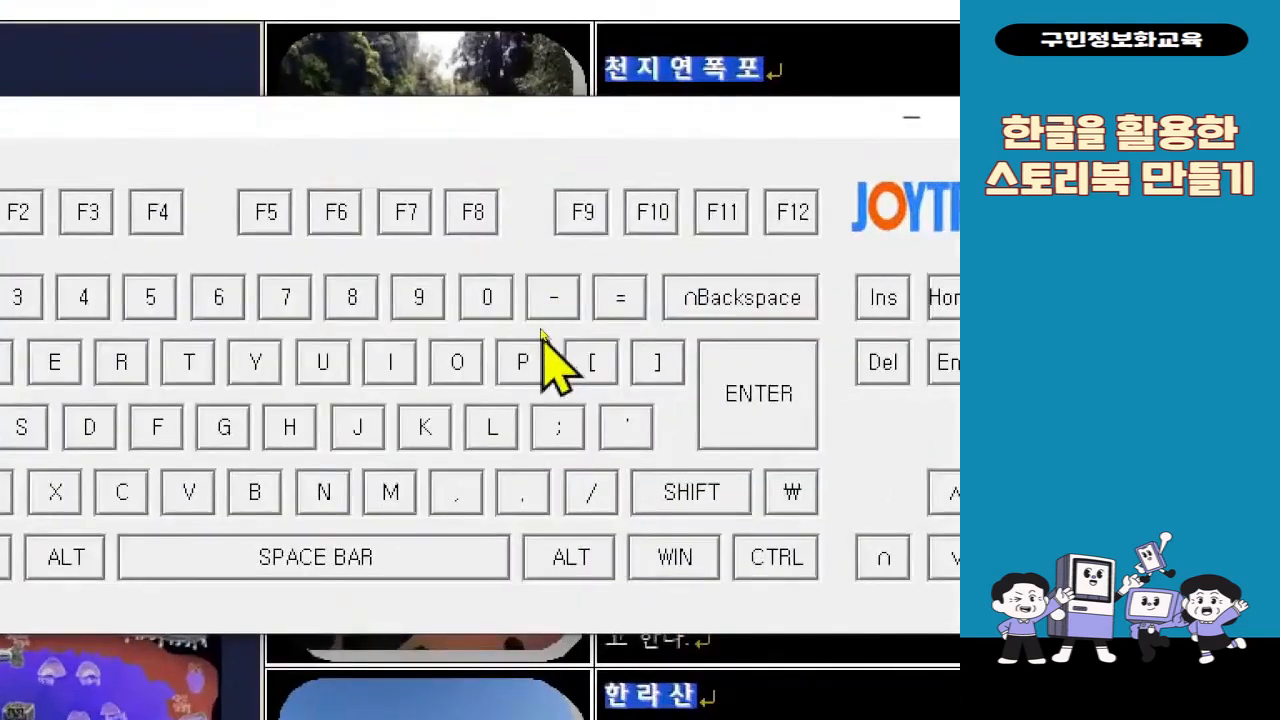
{"action": "key", "text": "l"}
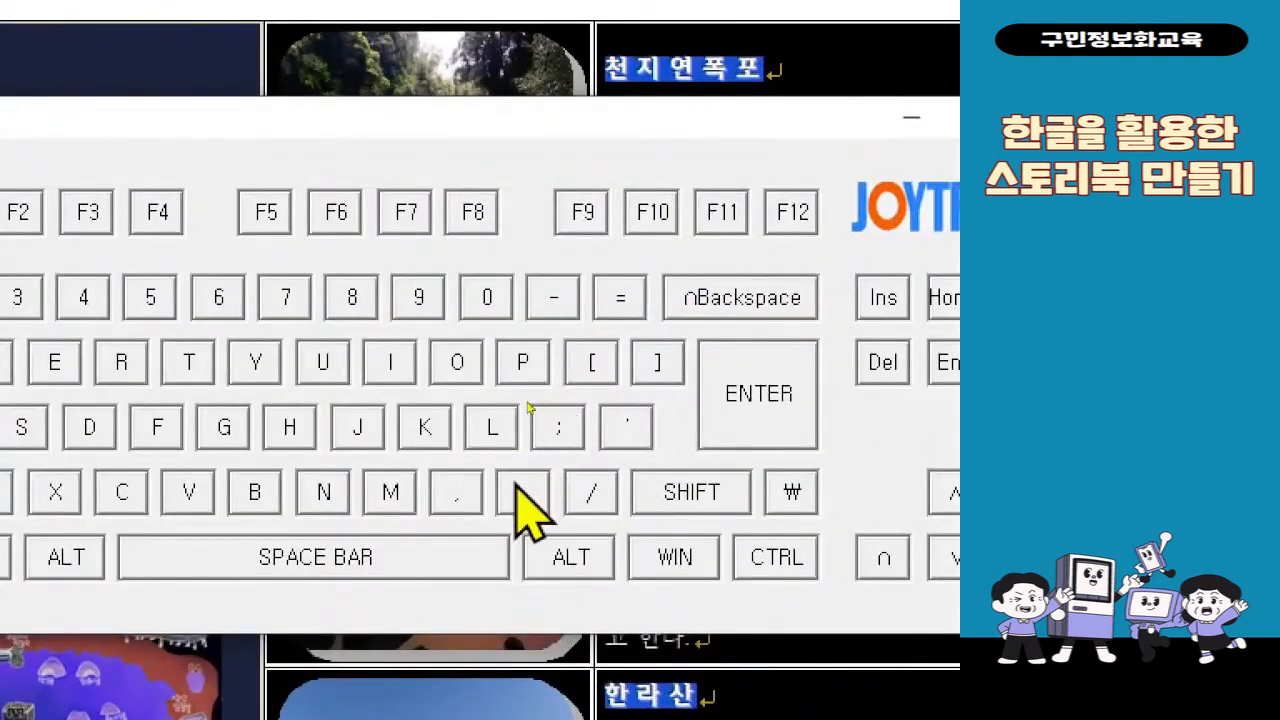
{"action": "key", "text": "l"}
{"action": "key", "text": "l"}
{"action": "key", "text": "l"}
{"action": "key", "text": "l"}
{"action": "key", "text": "l"}
{"action": "key", "text": "l"}
{"action": "key", "text": "l"}
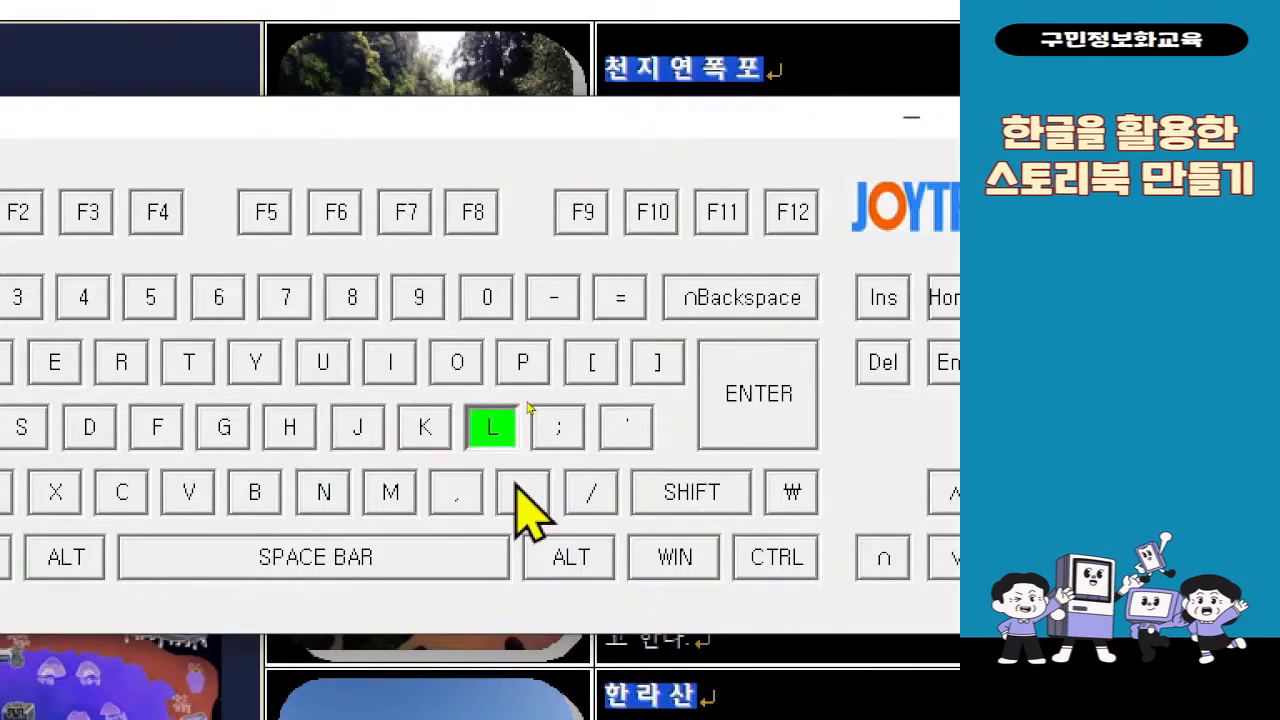
{"action": "key", "text": "l"}
{"action": "key", "text": "l"}
{"action": "key", "text": "l"}
{"action": "key", "text": "l"}
{"action": "key", "text": "ctrl+4"}
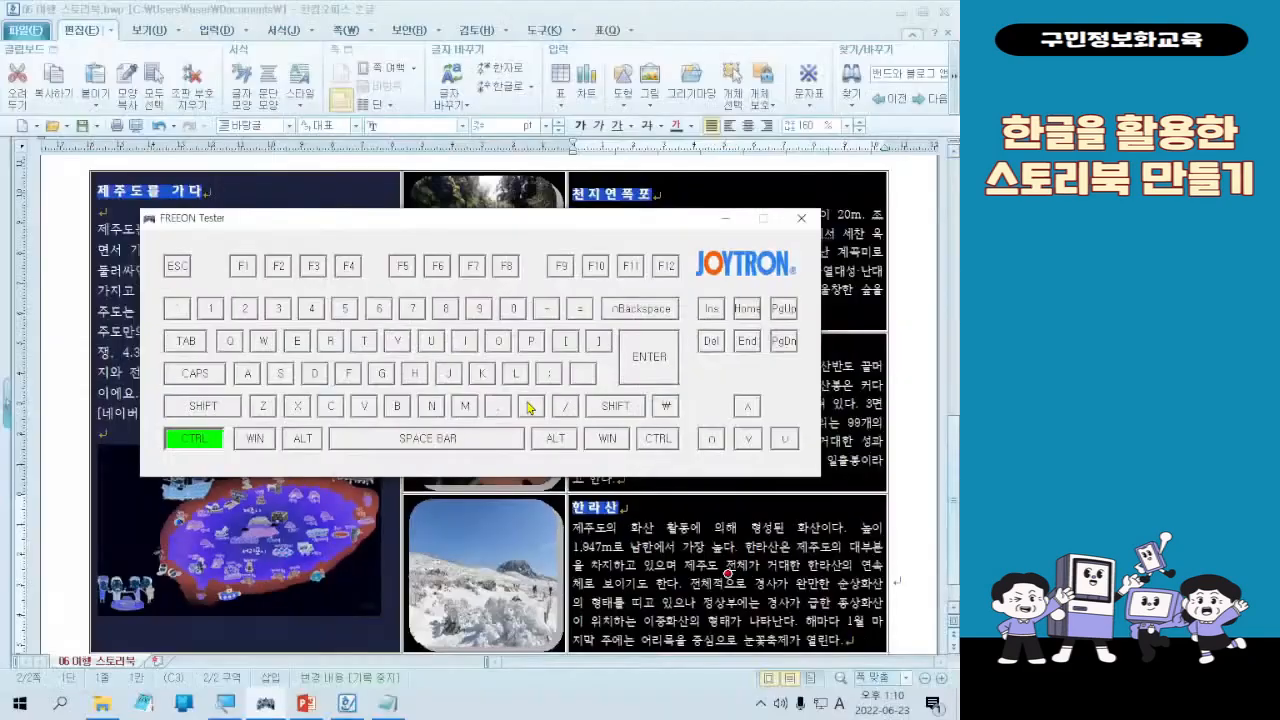
- Return to the Hangul document and set all borders of the selected table cells to 선 없음
{"action": "left_click", "coordinate": [562, 7]}
{"action": "key", "text": "l"}
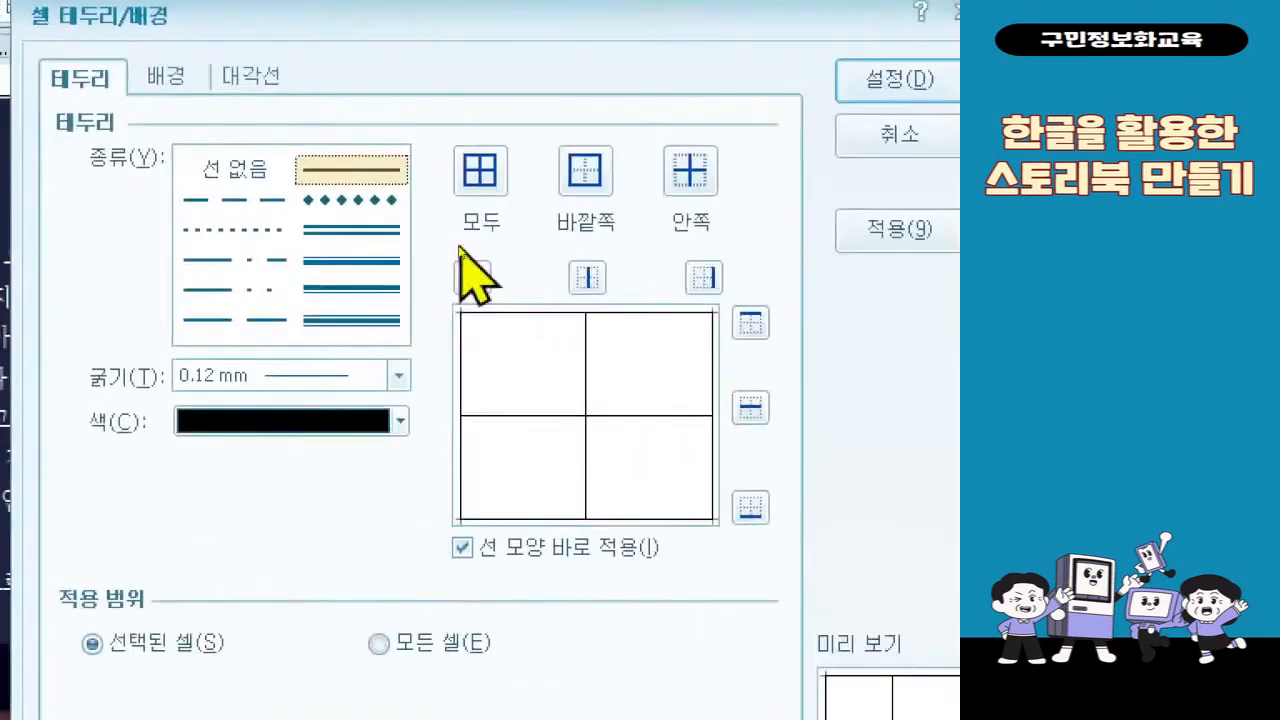
{"action": "left_click", "coordinate": [355, 210]}
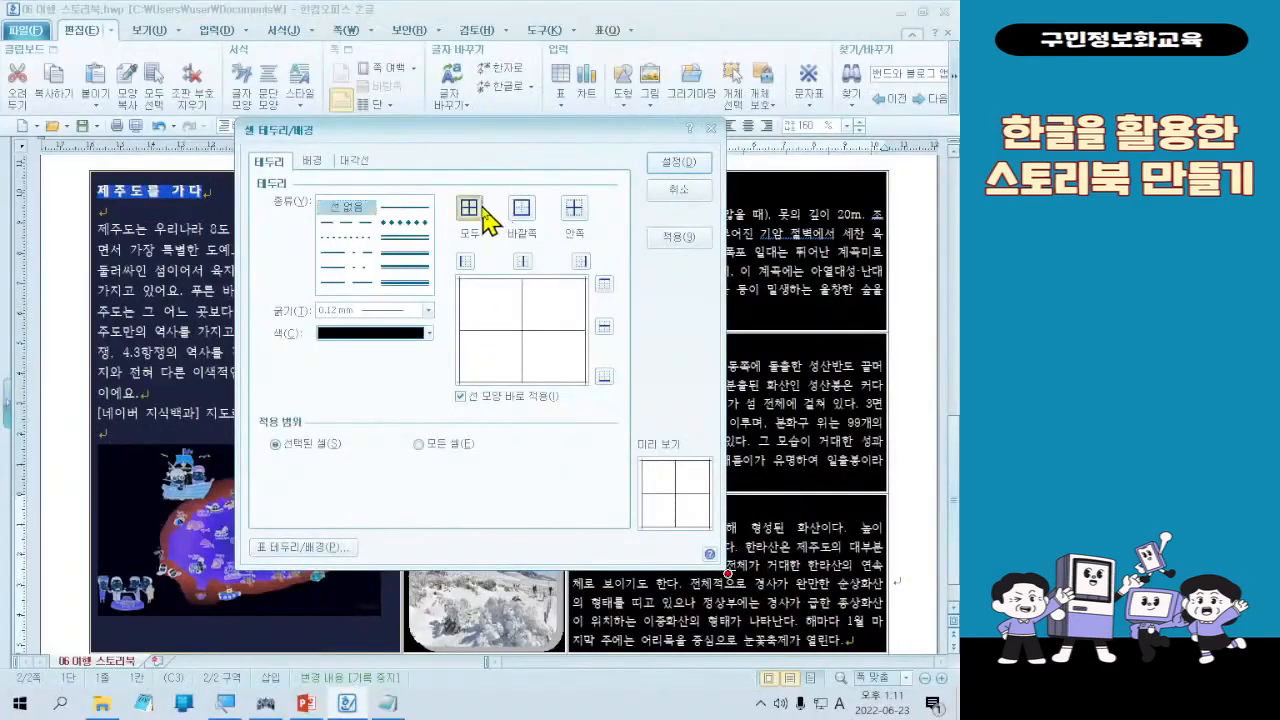
{"action": "left_click", "coordinate": [480, 172]}
{"action": "left_click", "coordinate": [679, 162]}
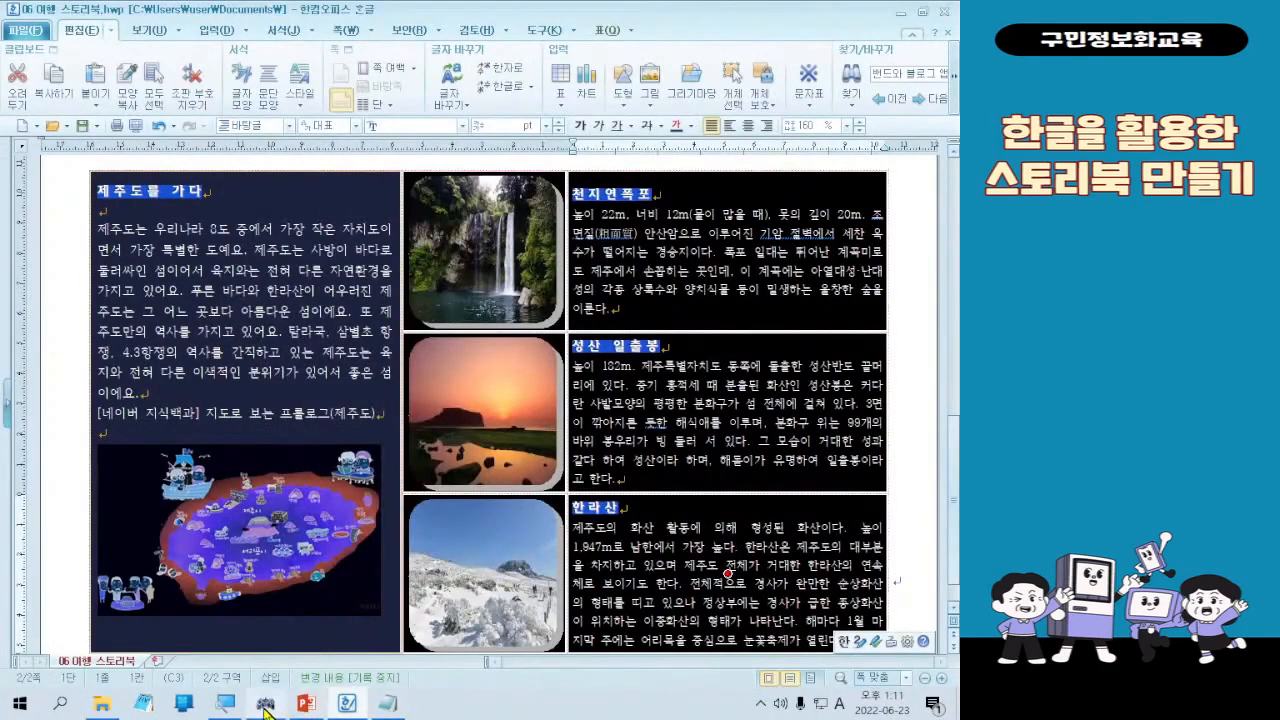
{"action": "left_click", "coordinate": [265, 703]}
{"action": "key", "text": "Escape"}
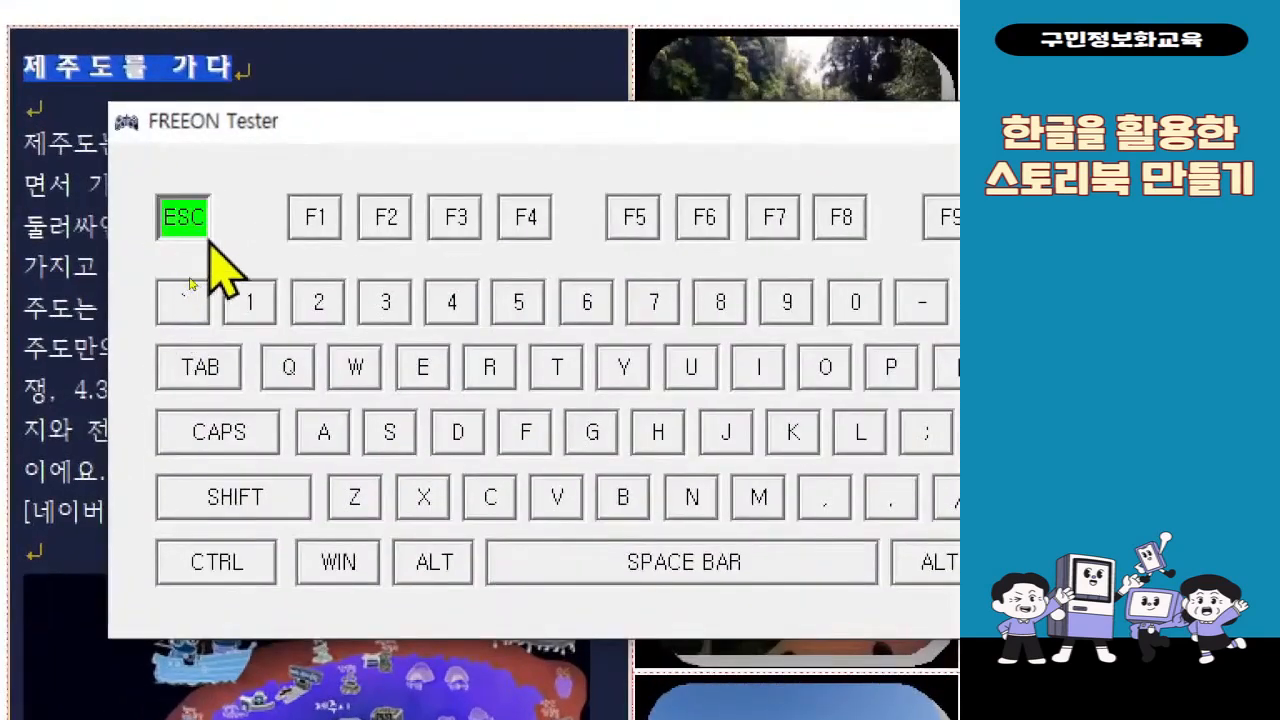
{"action": "key", "text": "Escape"}
{"action": "key", "text": "Escape"}
{"action": "key", "text": "Escape"}
{"action": "key", "text": "Escape"}
{"action": "key", "text": "Escape"}
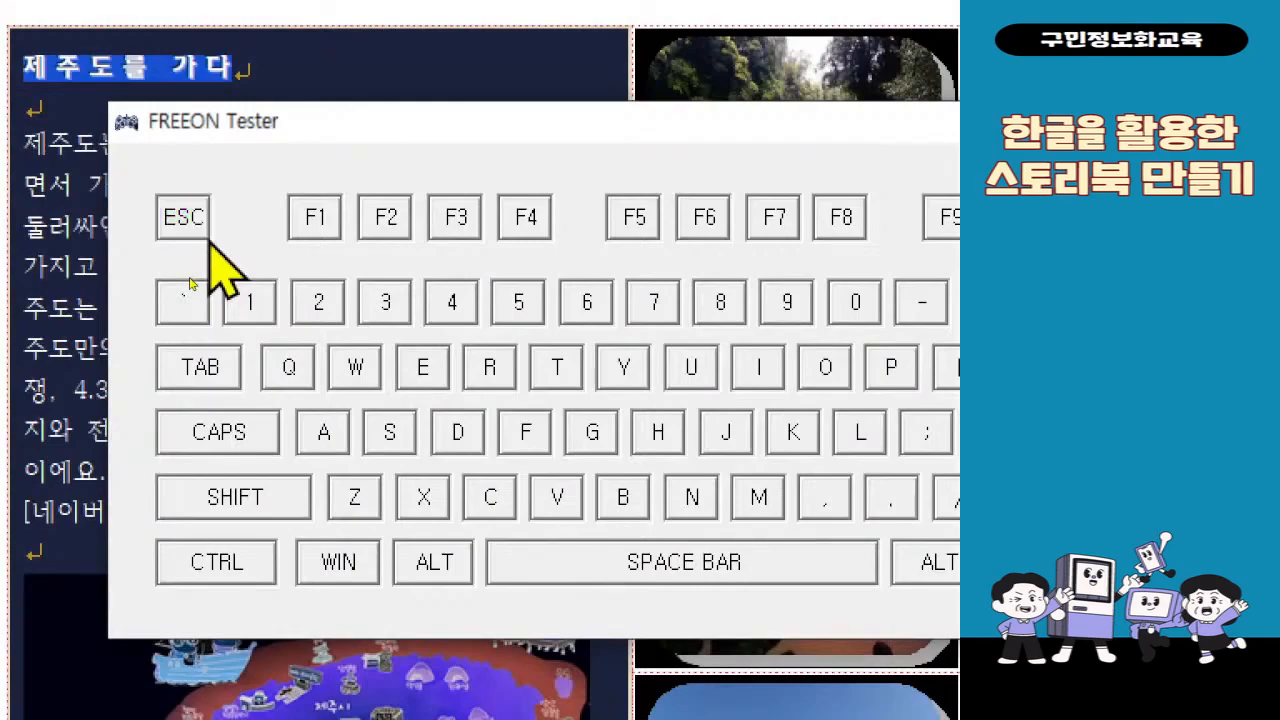
{"action": "key", "text": "Escape"}
{"action": "key", "text": "Escape"}
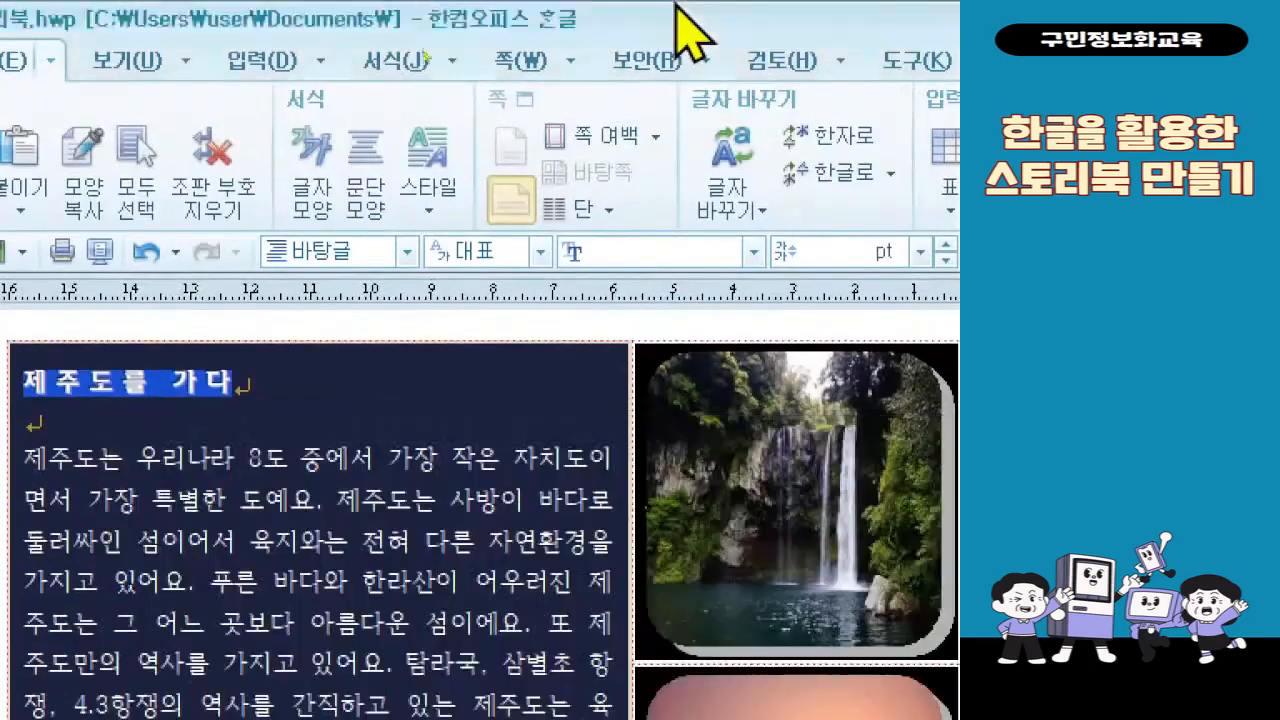
- Deselect the table cells and open the print preview (미리 보기) of the storybook
{"action": "scroll", "coordinate": [732, 480], "scroll_direction": "down", "scroll_amount": 1}
{"action": "scroll", "coordinate": [728, 466], "scroll_direction": "up", "scroll_amount": 4}
{"action": "scroll", "coordinate": [727, 466], "scroll_direction": "up", "scroll_amount": 3}
{"action": "scroll", "coordinate": [727, 466], "scroll_direction": "down", "scroll_amount": 6}
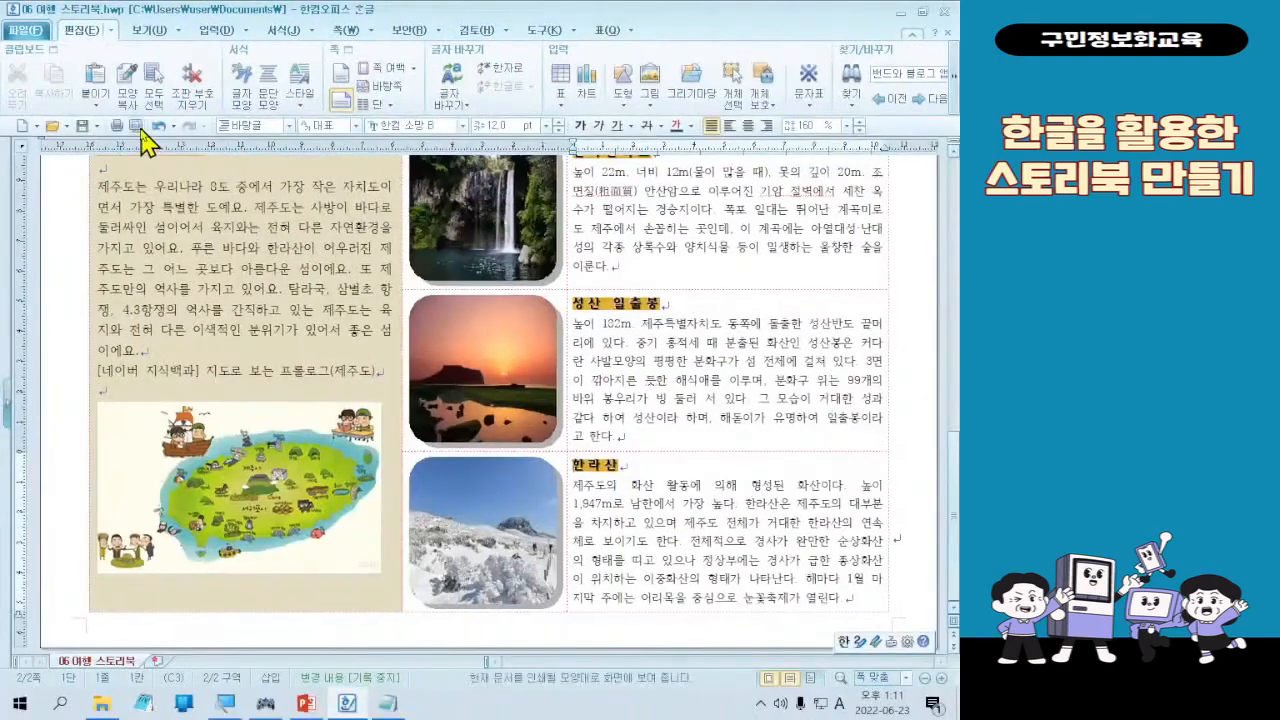
{"action": "left_click", "coordinate": [270, 251]}
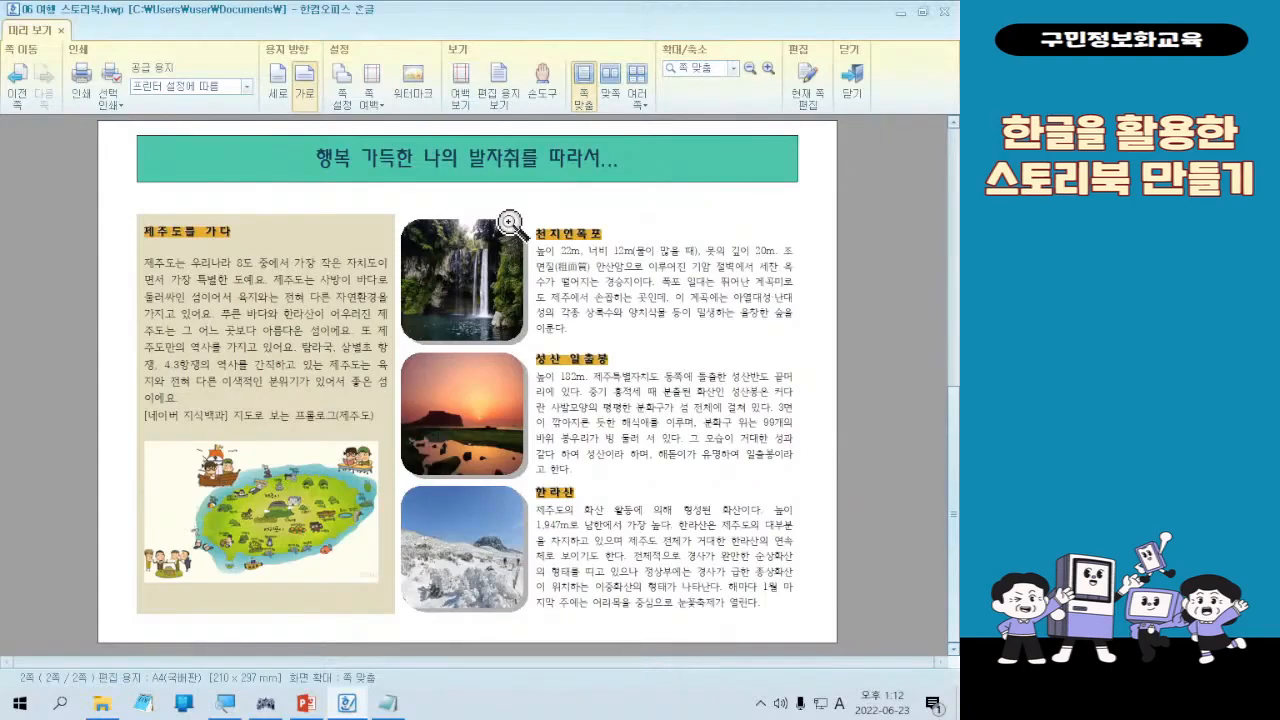
- Page back and forth through the preview to examine the cover page and the Jeju travel page
{"action": "scroll", "coordinate": [484, 314], "scroll_direction": "up", "scroll_amount": 3}
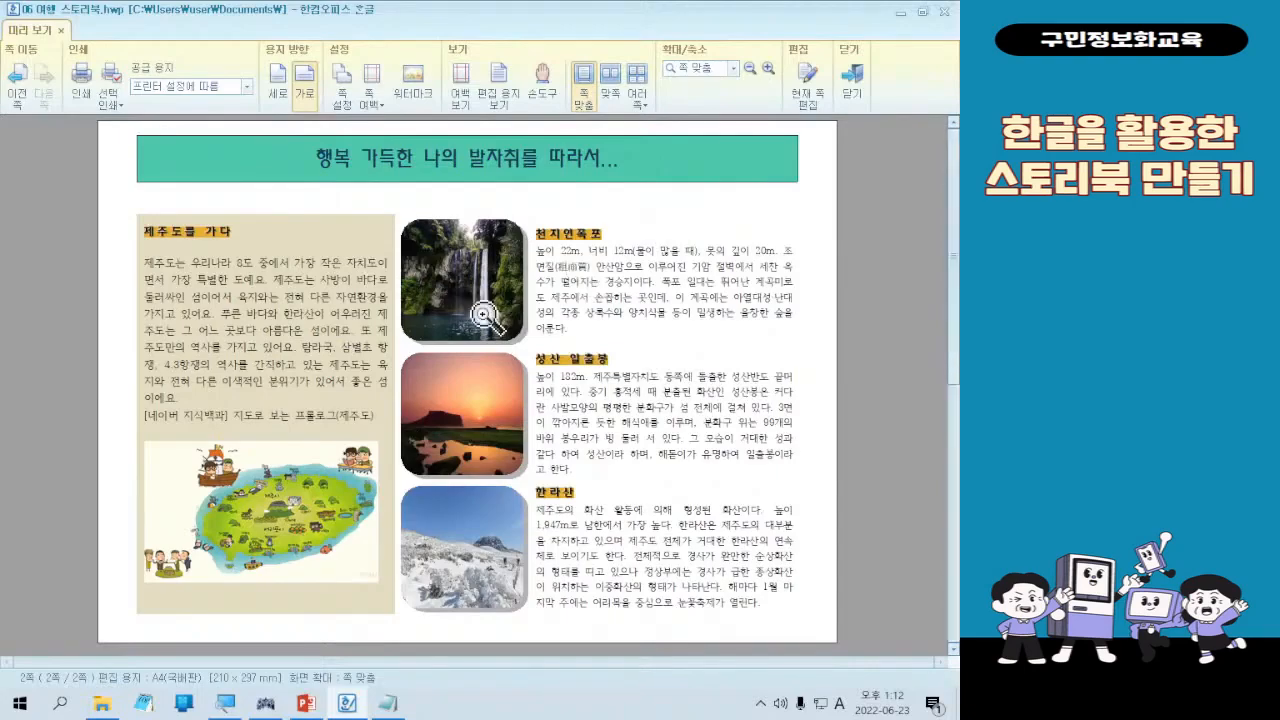
{"action": "scroll", "coordinate": [614, 388], "scroll_direction": "down", "scroll_amount": 3}
{"action": "scroll", "coordinate": [616, 386], "scroll_direction": "up", "scroll_amount": 3}
{"action": "scroll", "coordinate": [616, 386], "scroll_direction": "down", "scroll_amount": 3}
{"action": "scroll", "coordinate": [614, 386], "scroll_direction": "up", "scroll_amount": 3}
{"action": "scroll", "coordinate": [614, 386], "scroll_direction": "down", "scroll_amount": 3}
{"action": "scroll", "coordinate": [614, 381], "scroll_direction": "up", "scroll_amount": 3}
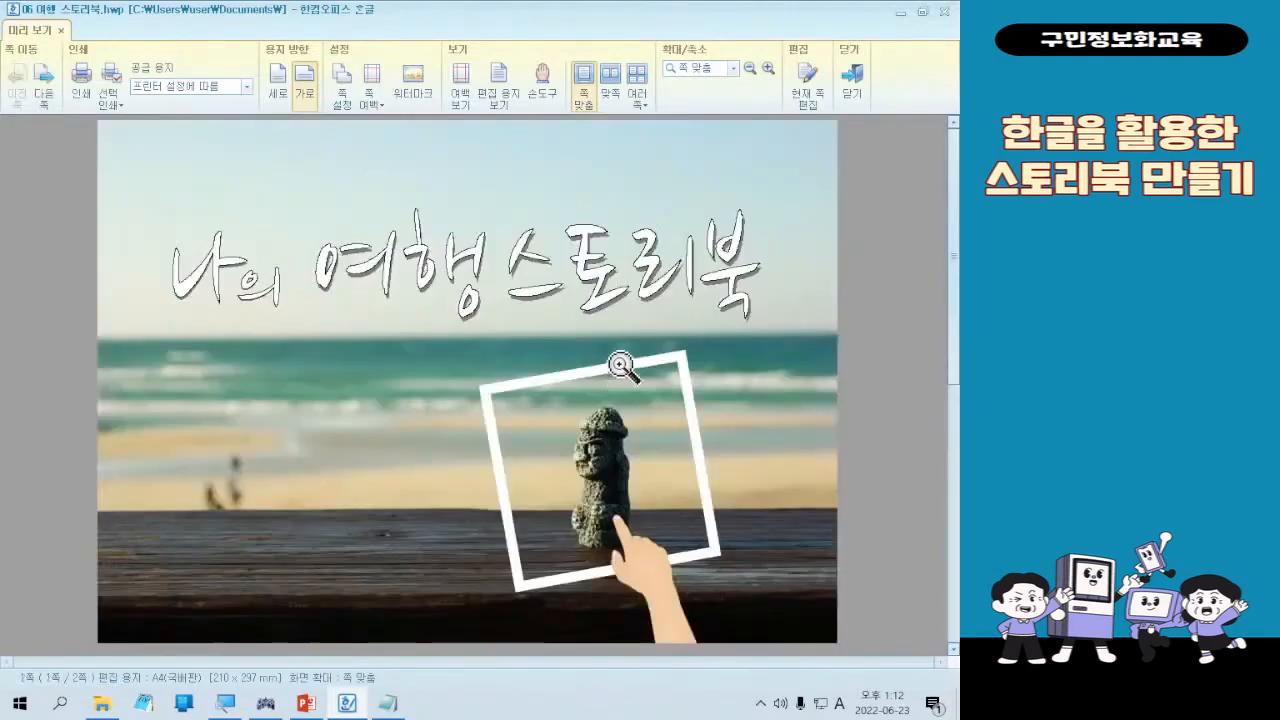
{"action": "scroll", "coordinate": [621, 358], "scroll_direction": "down", "scroll_amount": 3}
{"action": "scroll", "coordinate": [594, 366], "scroll_direction": "up", "scroll_amount": 3}
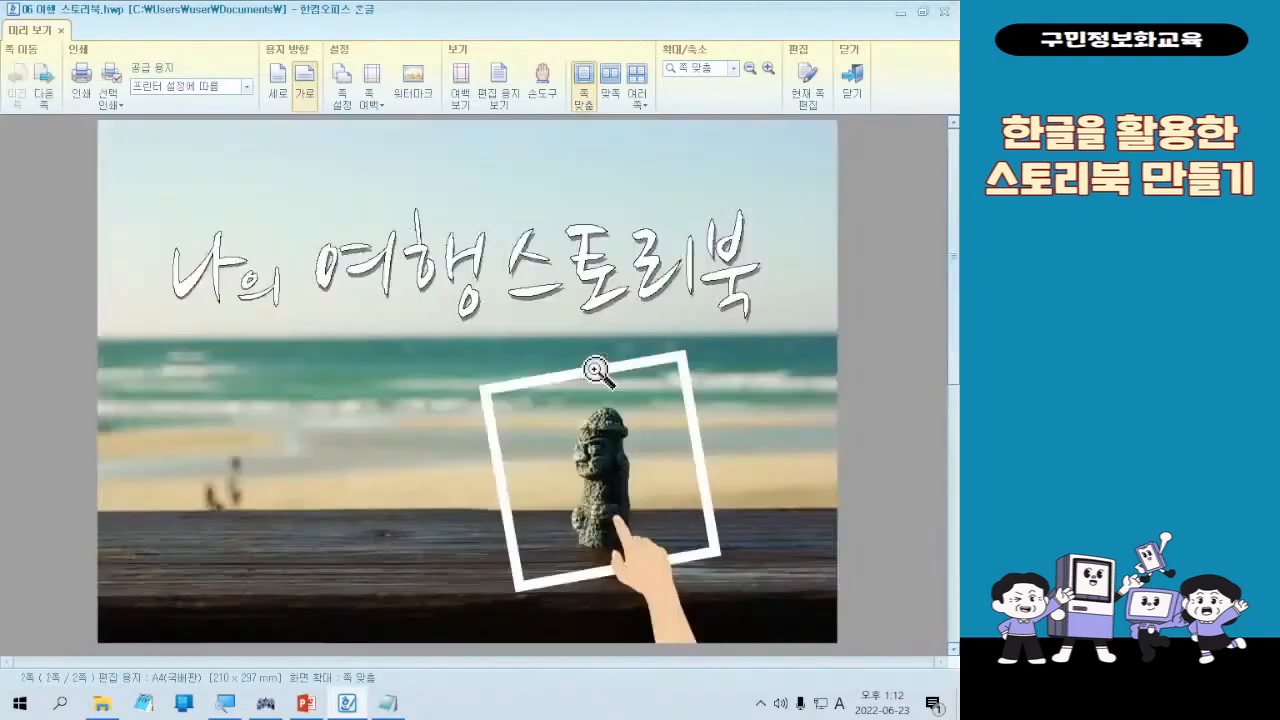
{"action": "scroll", "coordinate": [512, 350], "scroll_direction": "down", "scroll_amount": 3}
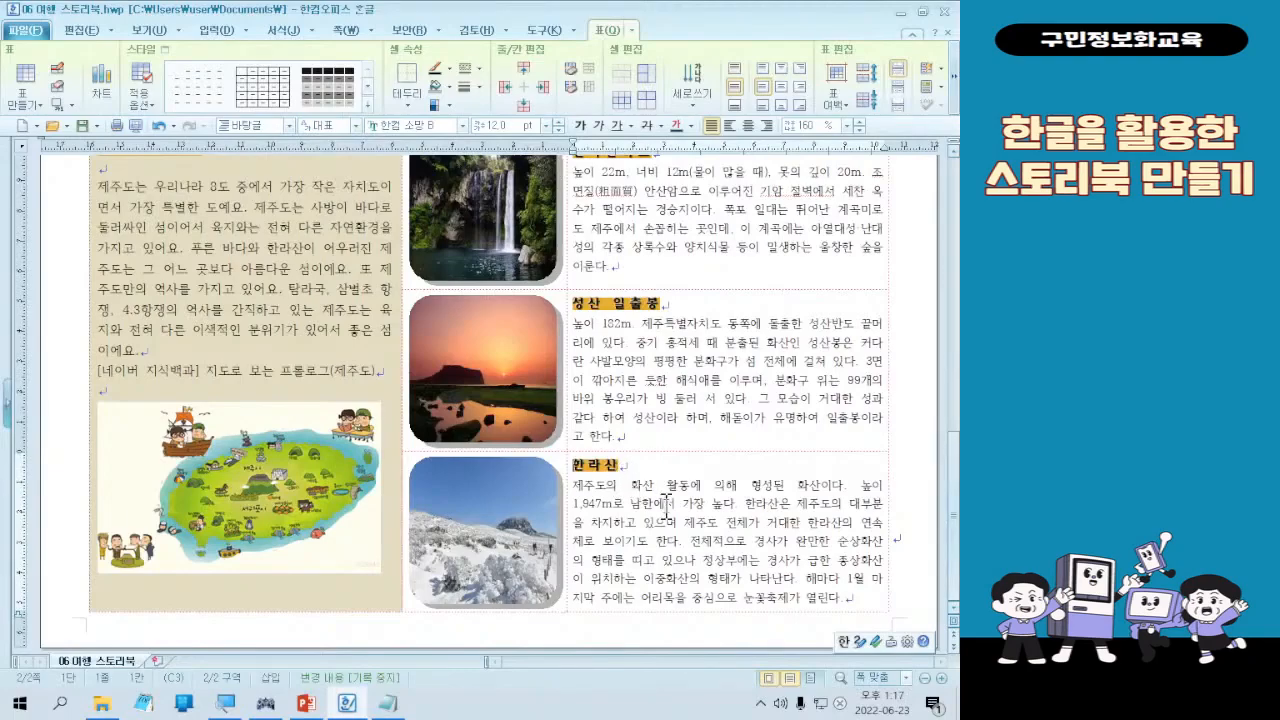
- Create a new blank document
{"action": "left_click", "coordinate": [28, 28]}
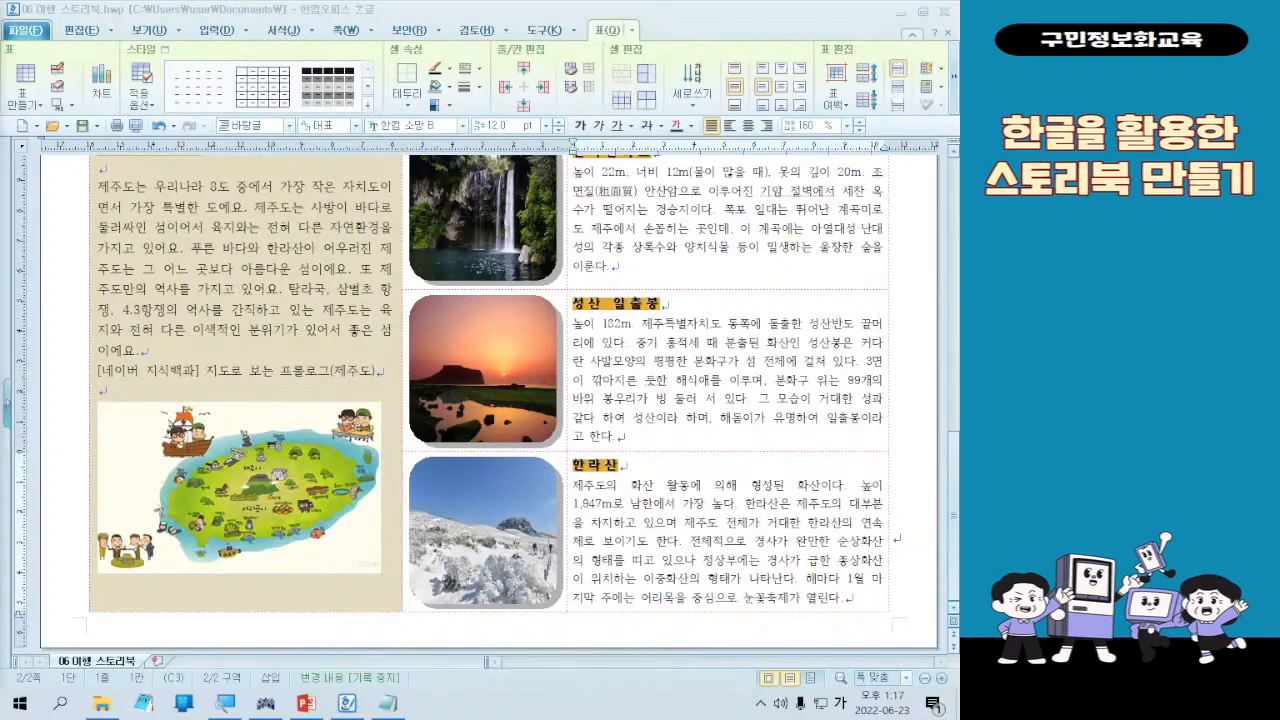
{"action": "key", "text": "Hangul"}
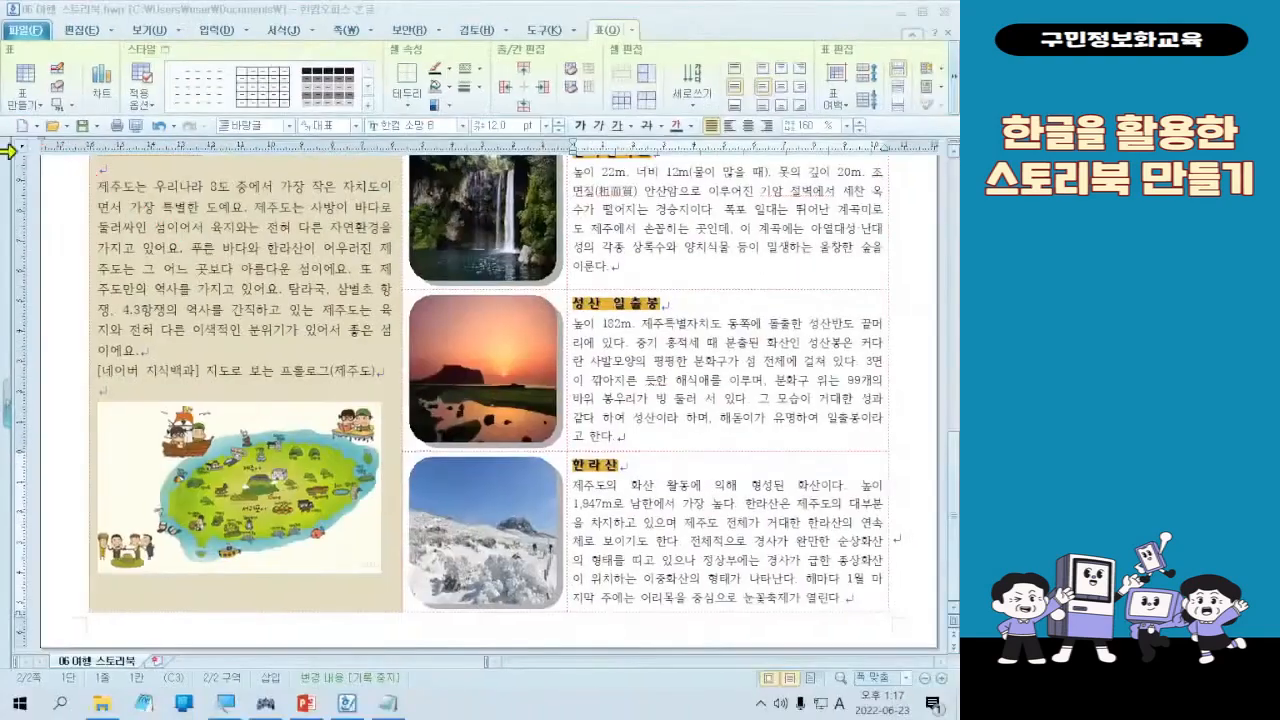
{"action": "key", "text": "alt+n"}
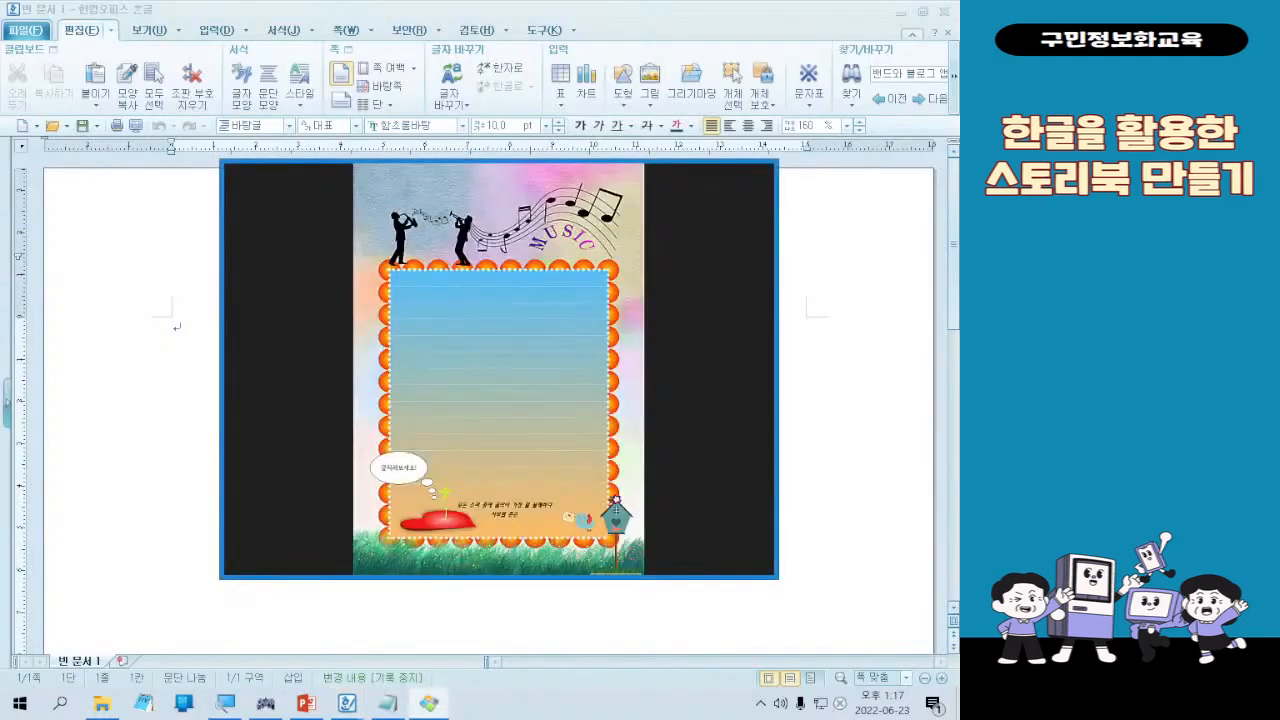
- Maximize the sample music letter image in 꿀뷰, view the envelope image after it, and return to the blank document
{"action": "left_click", "coordinate": [716, 176]}
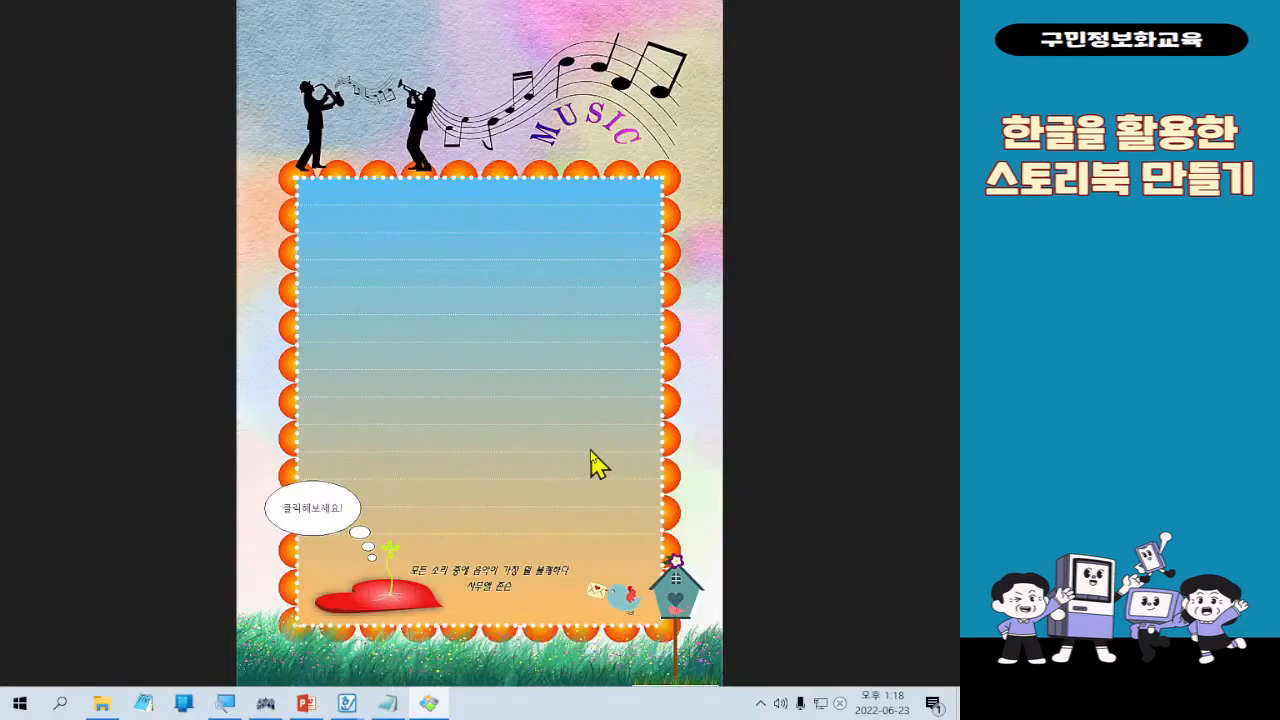
{"action": "key", "text": "Right"}
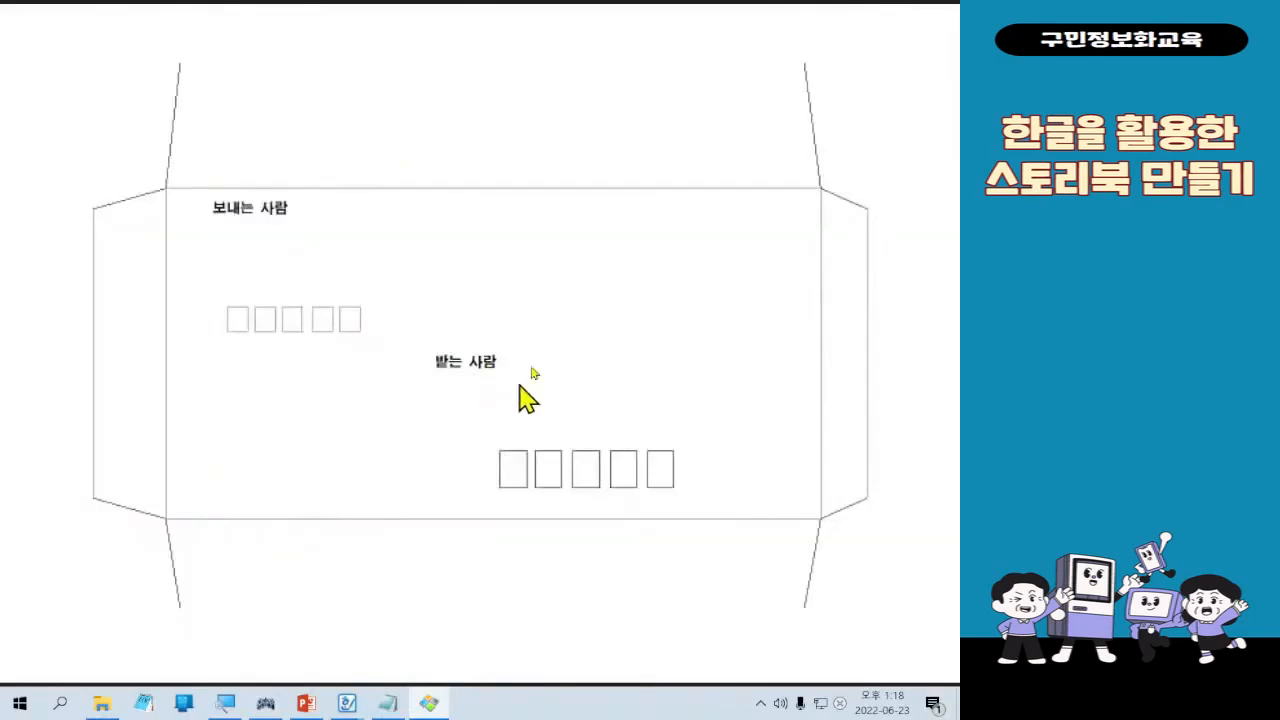
{"action": "key", "text": "Left"}
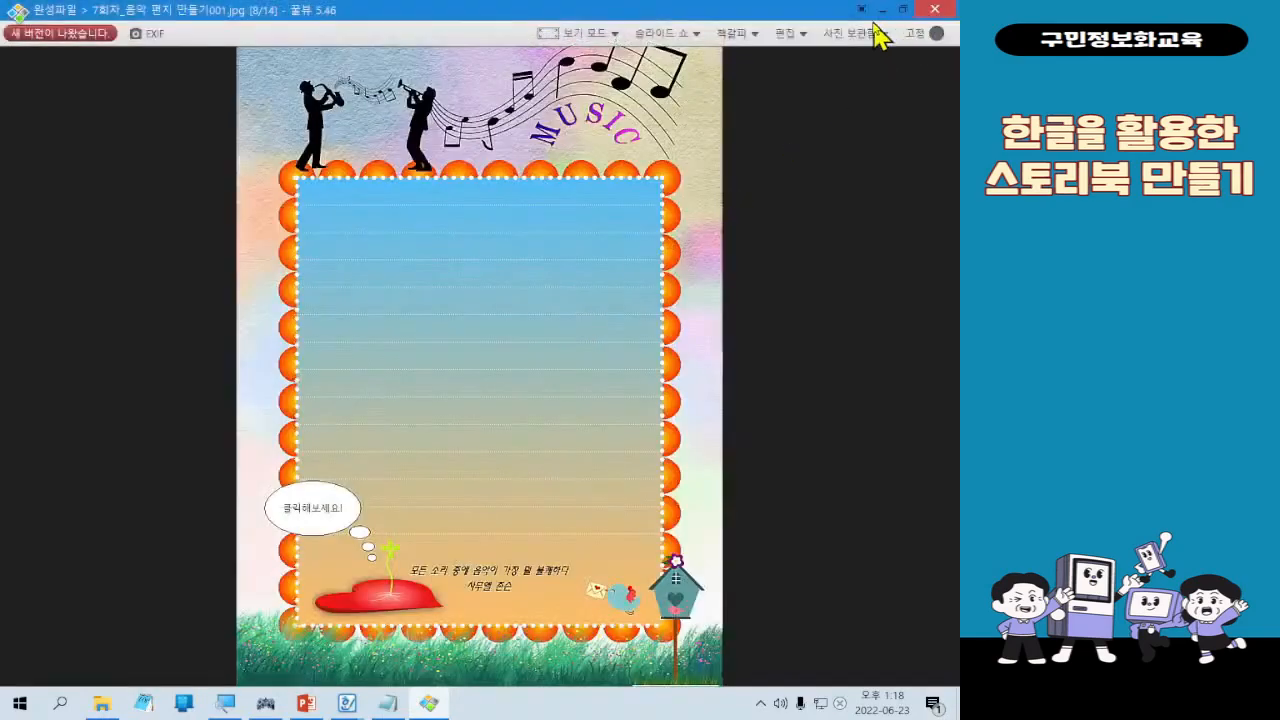
{"action": "left_click", "coordinate": [904, 8]}
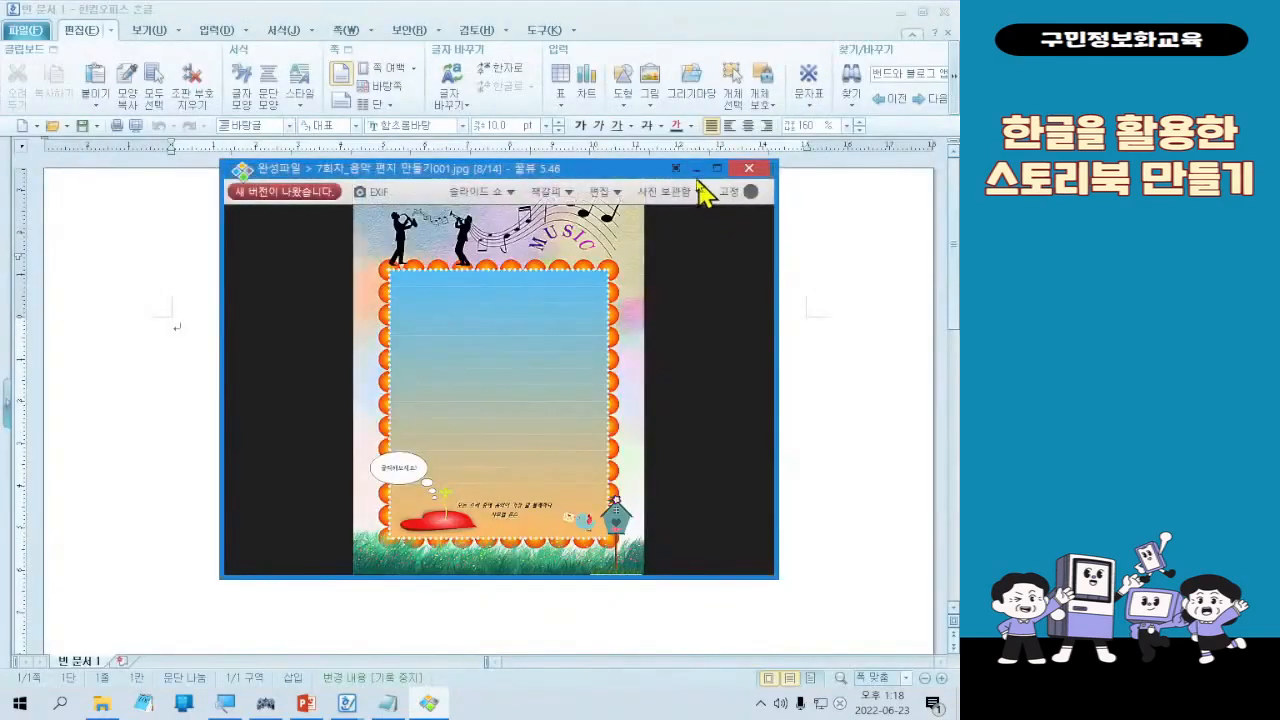
{"action": "left_click", "coordinate": [708, 190]}
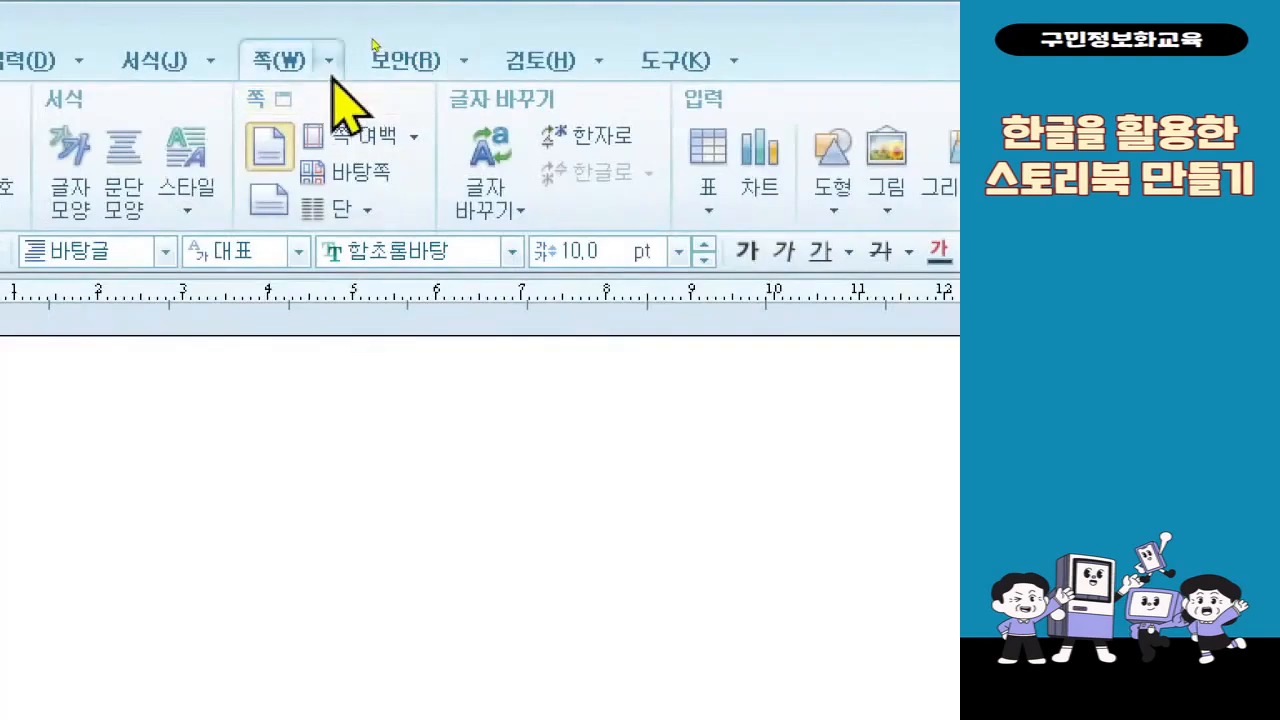
- Open the page setup (편집 용지) and set the top, bottom, left and right margins to 25 mm
{"action": "left_click", "coordinate": [330, 62]}
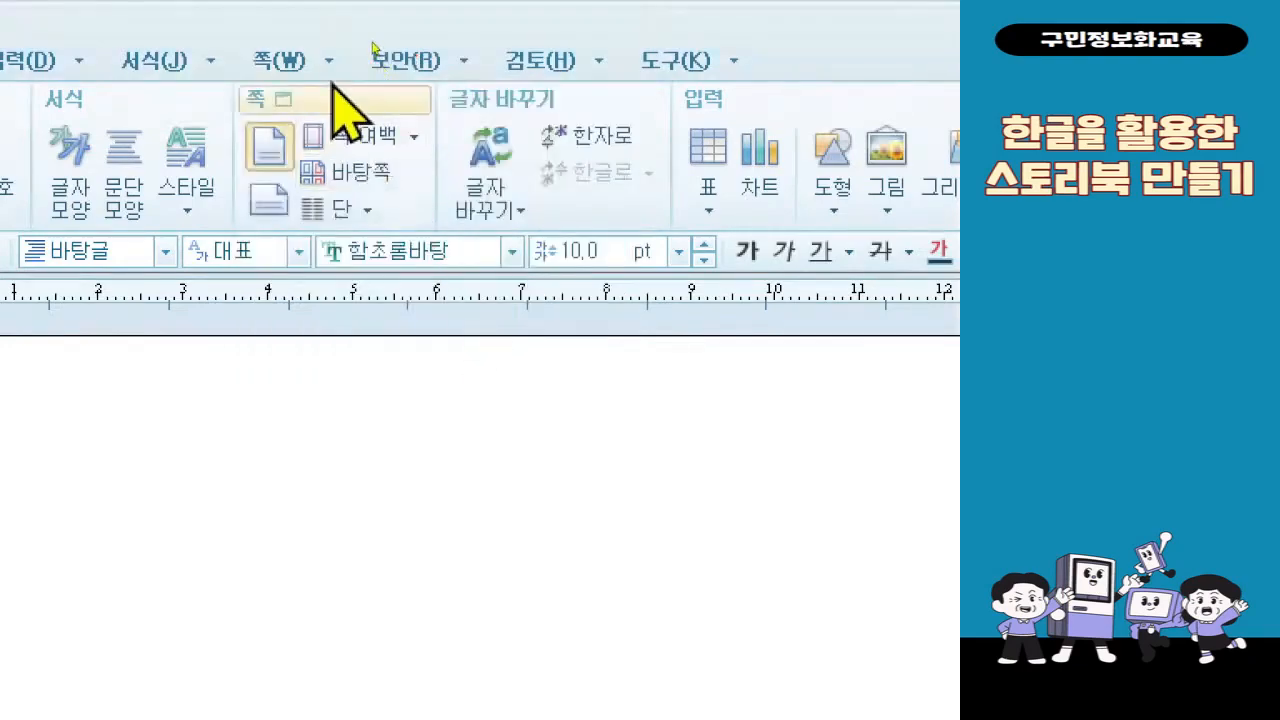
{"action": "left_click", "coordinate": [337, 64]}
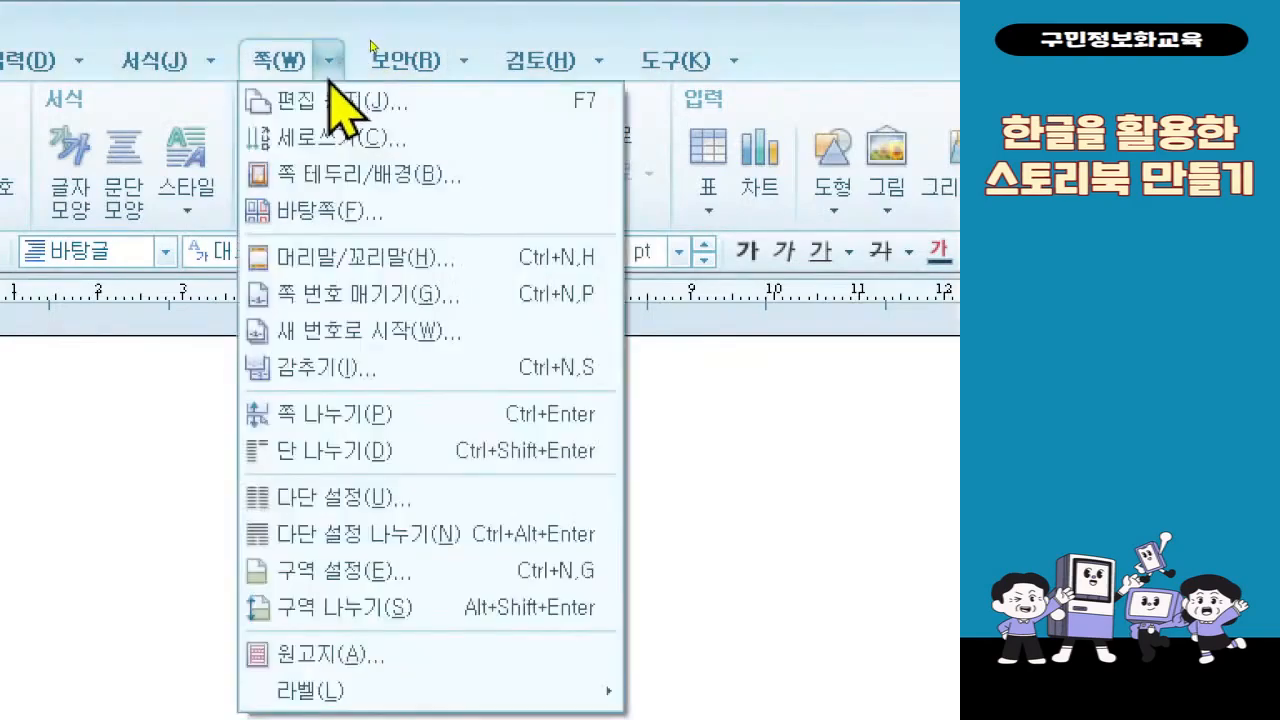
{"action": "left_click", "coordinate": [331, 94]}
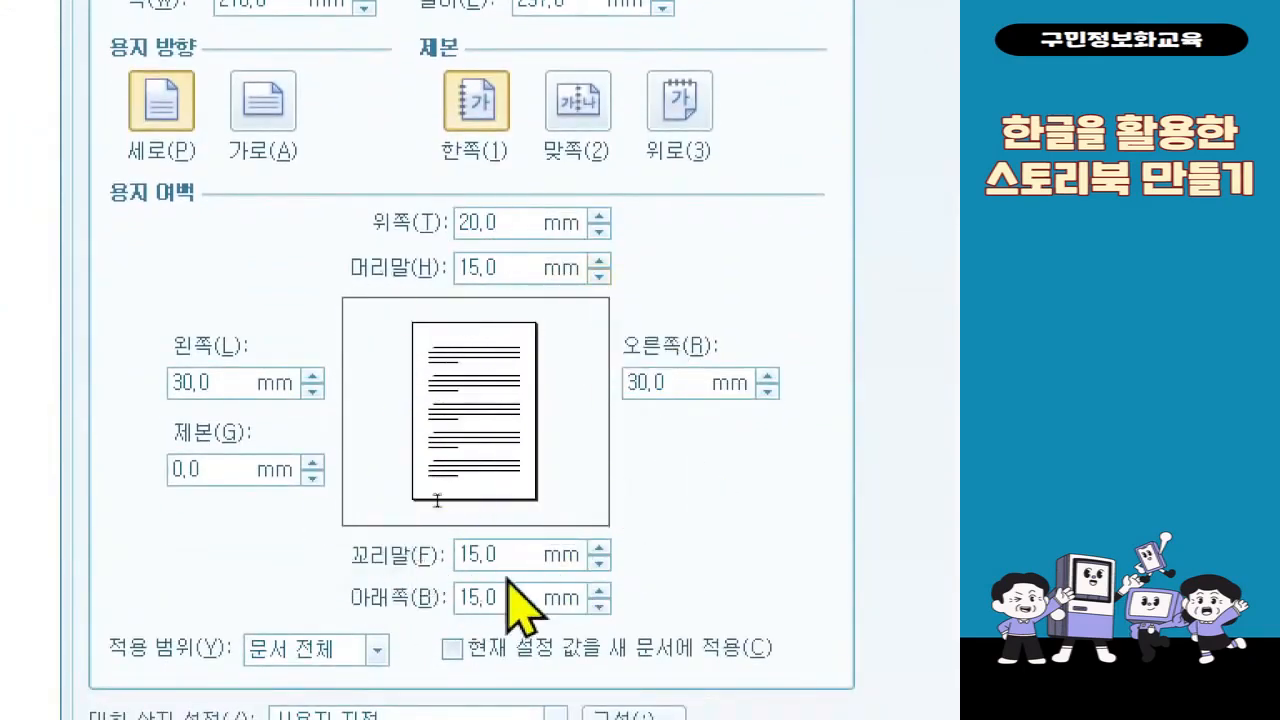
{"action": "left_click", "coordinate": [529, 229]}
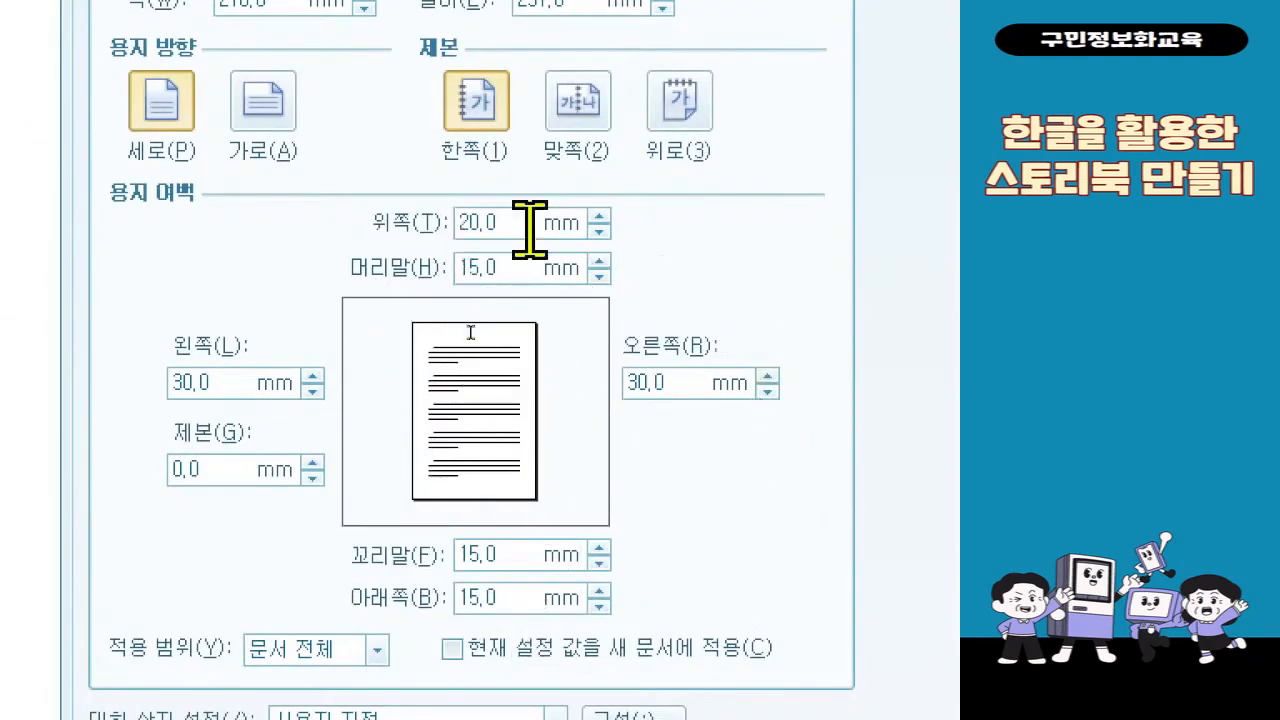
{"action": "type", "text": "25"}
{"action": "key", "text": "Tab"}
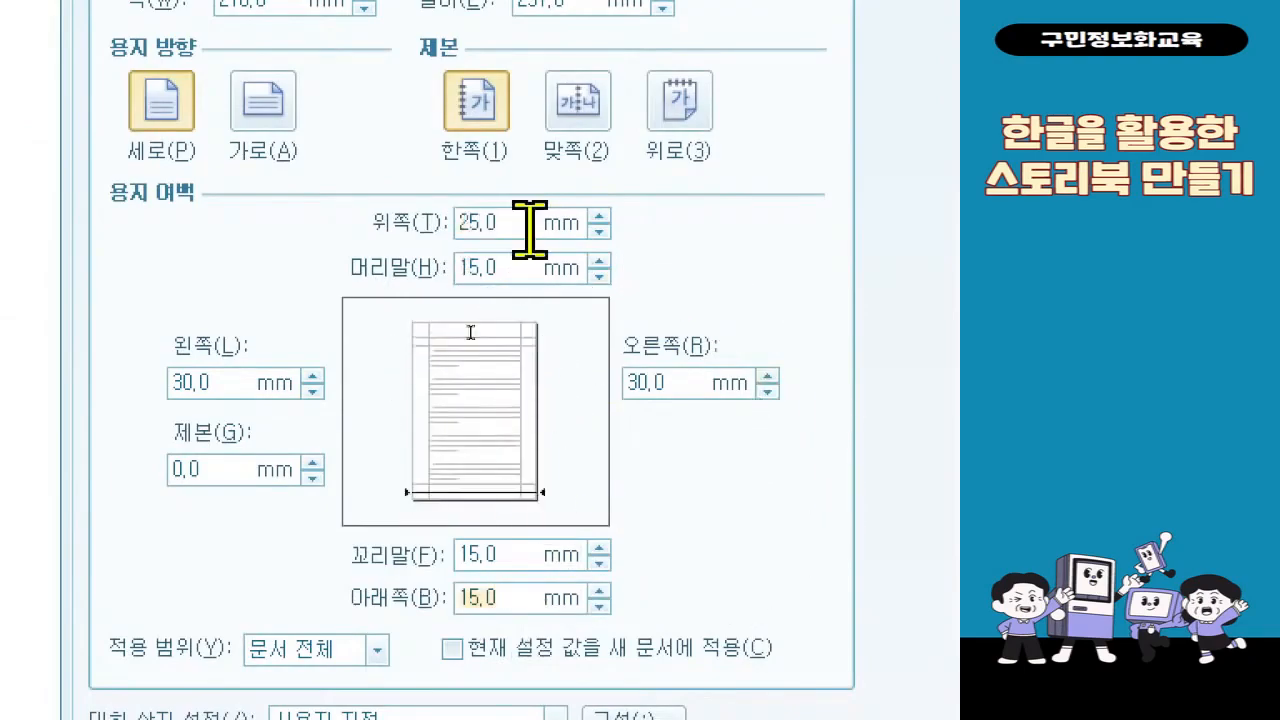
{"action": "type", "text": "25"}
{"action": "key", "text": "Tab"}
{"action": "type", "text": "25"}
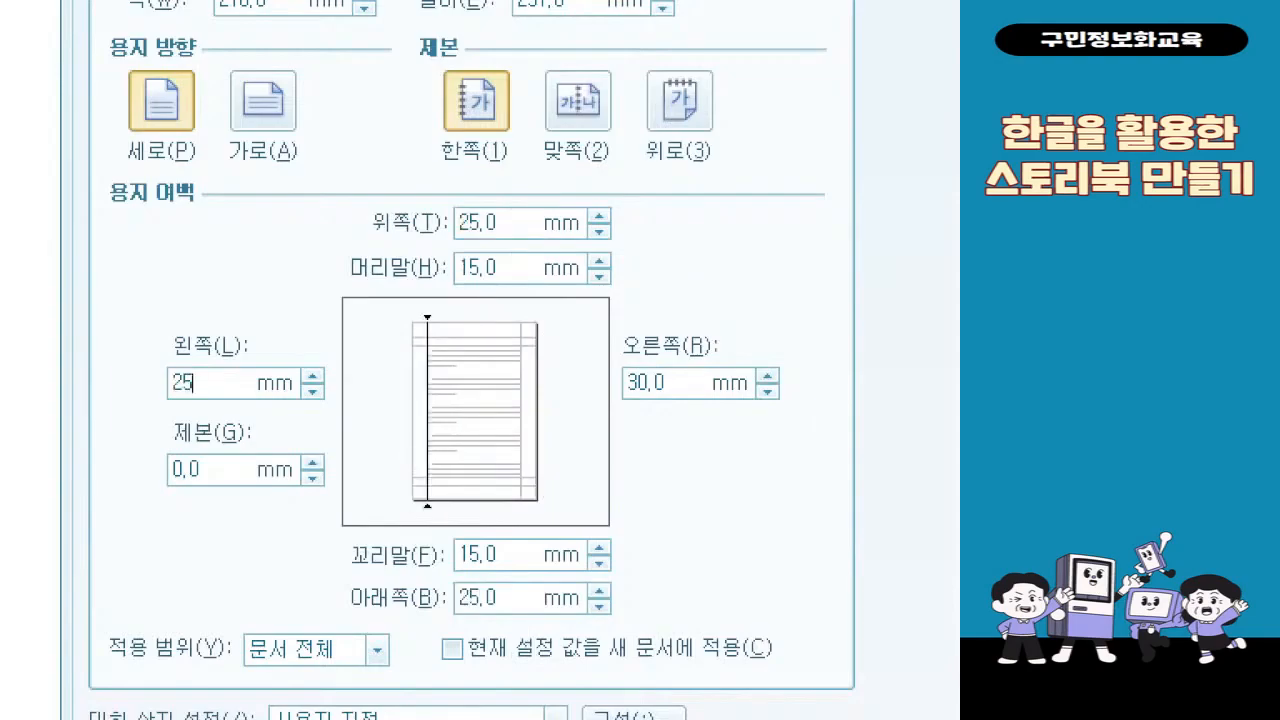
{"action": "key", "text": "Tab"}
{"action": "type", "text": "25"}
- Set the header (머리말) and footer (꼬리말) margins to 0 mm and apply the page setup
{"action": "key", "text": "Tab"}
{"action": "type", "text": "0"}
{"action": "key", "text": "Tab"}
{"action": "type", "text": "0"}
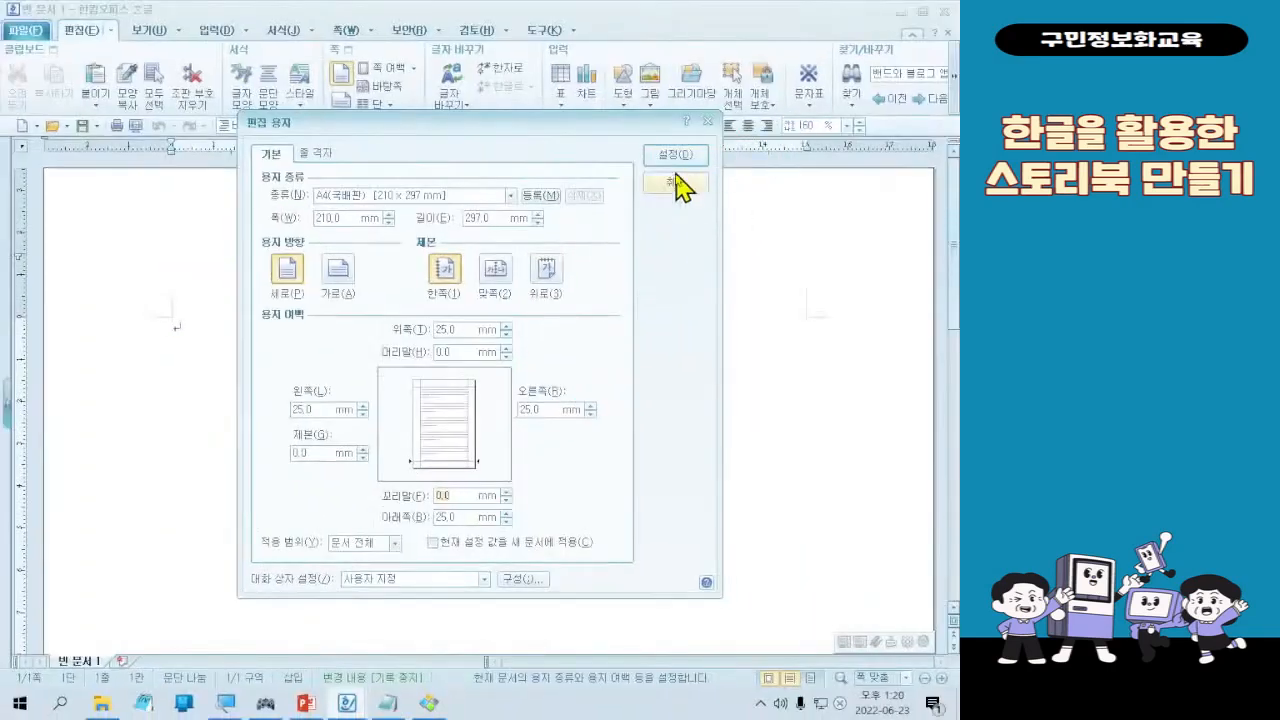
{"action": "left_click", "coordinate": [674, 176]}
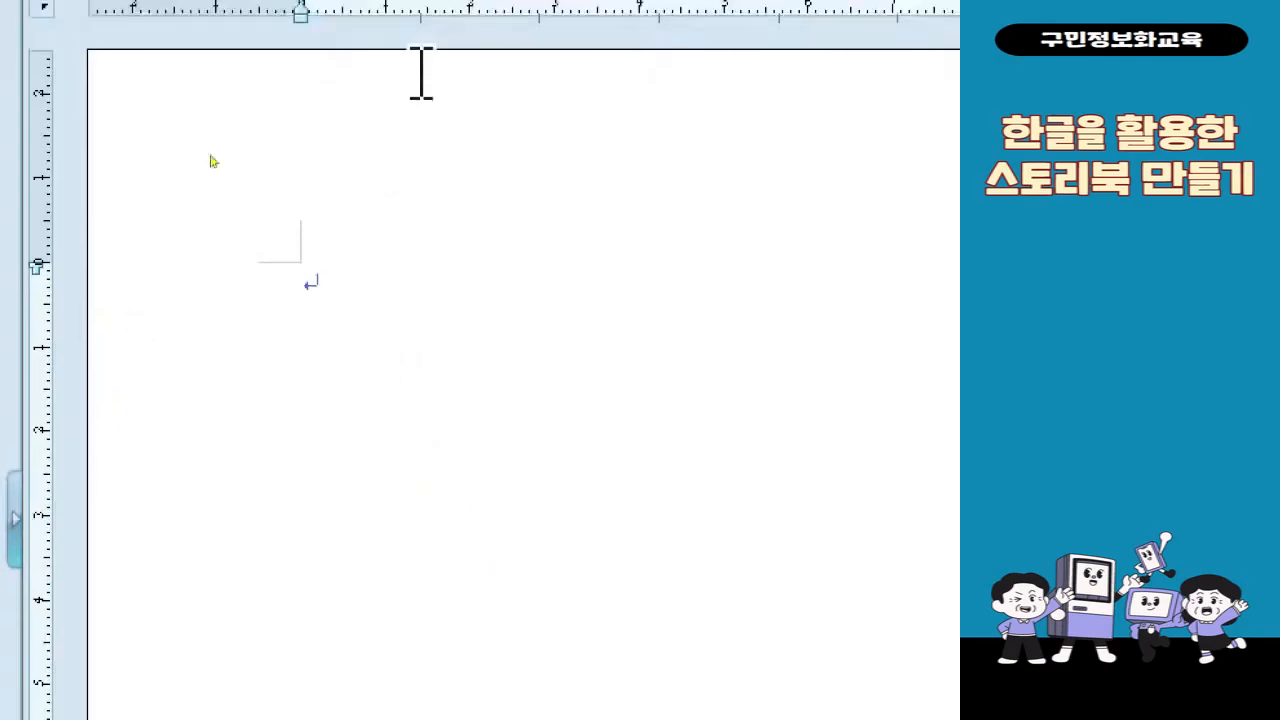
- Insert nine line breaks at the start of the document to leave blank space above the letter area
{"action": "left_click", "coordinate": [325, 63]}
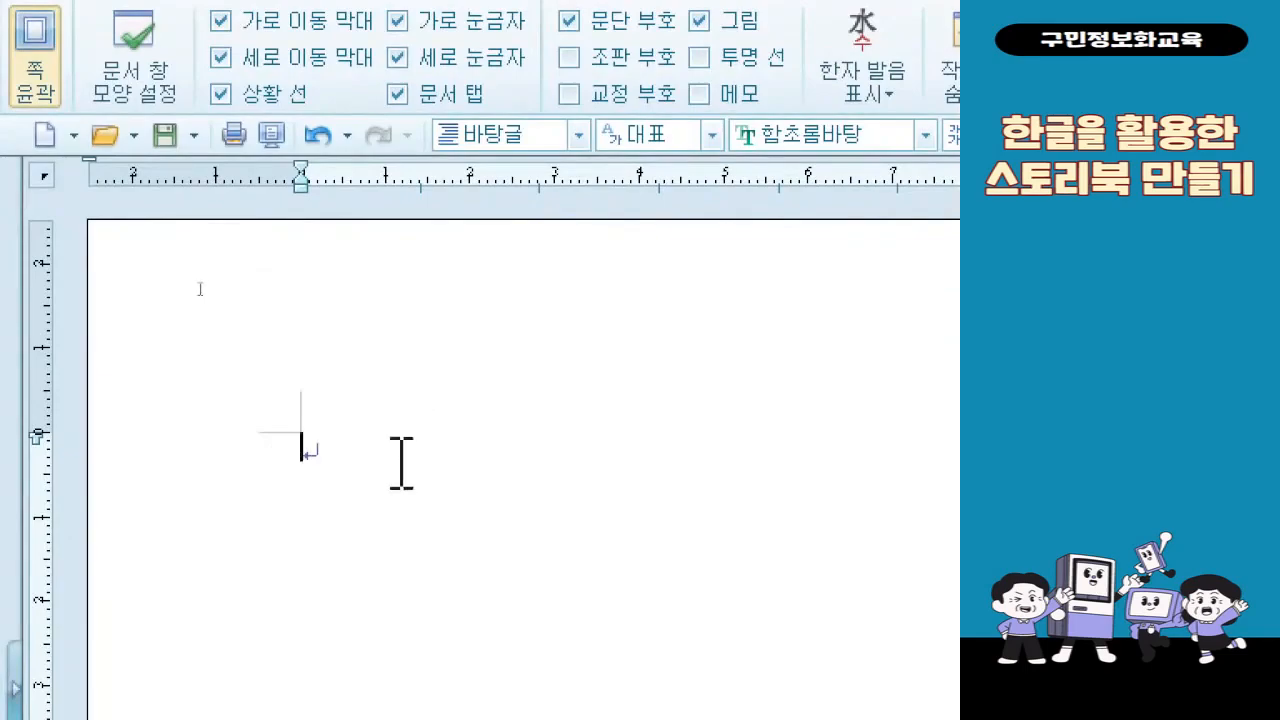
{"action": "key", "text": "Return"}
{"action": "key", "text": "Return"}
{"action": "key", "text": "Return"}
{"action": "key", "text": "Return"}
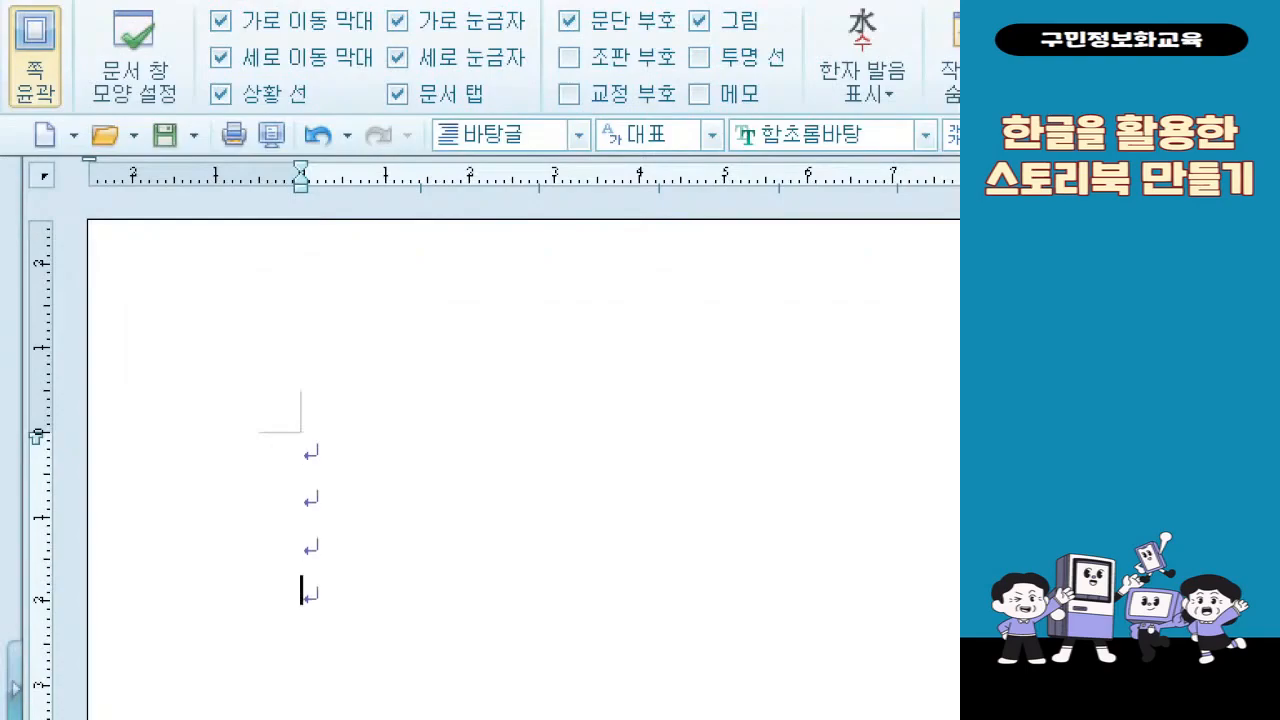
{"action": "key", "text": "Return"}
{"action": "scroll", "coordinate": [401, 462], "scroll_direction": "down", "scroll_amount": 4}
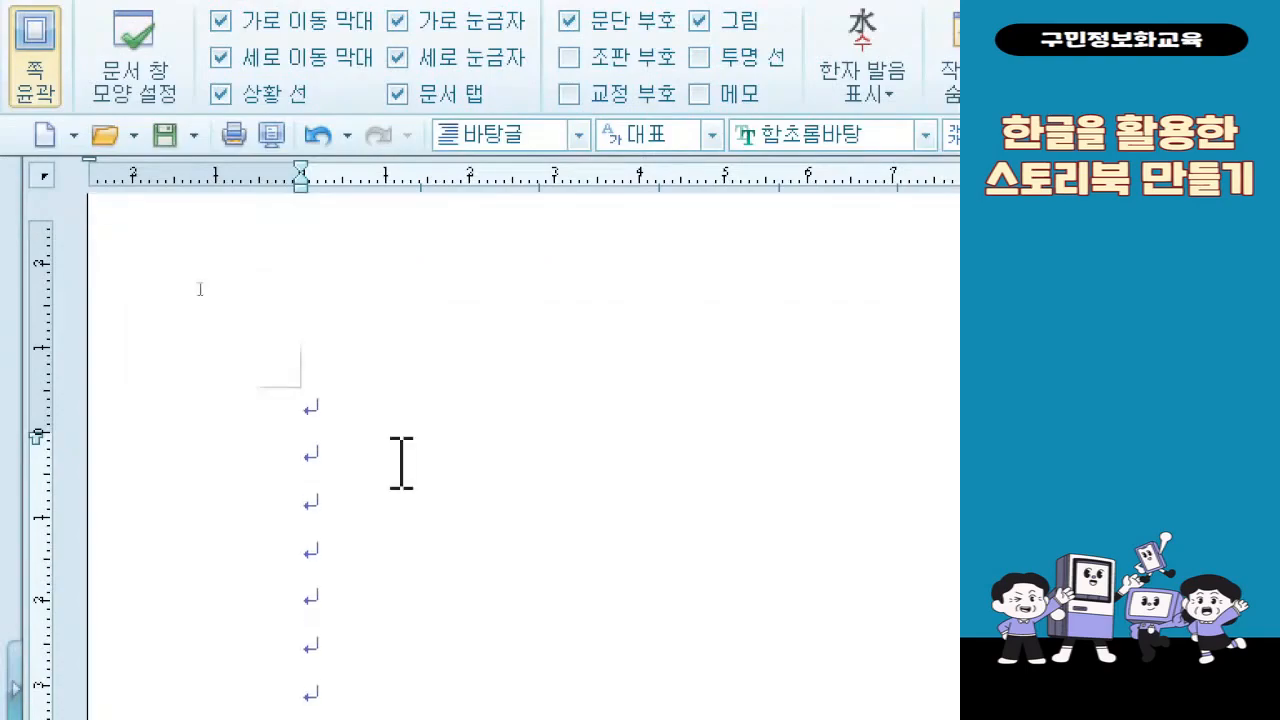
{"action": "scroll", "coordinate": [401, 462], "scroll_direction": "up", "scroll_amount": 1}
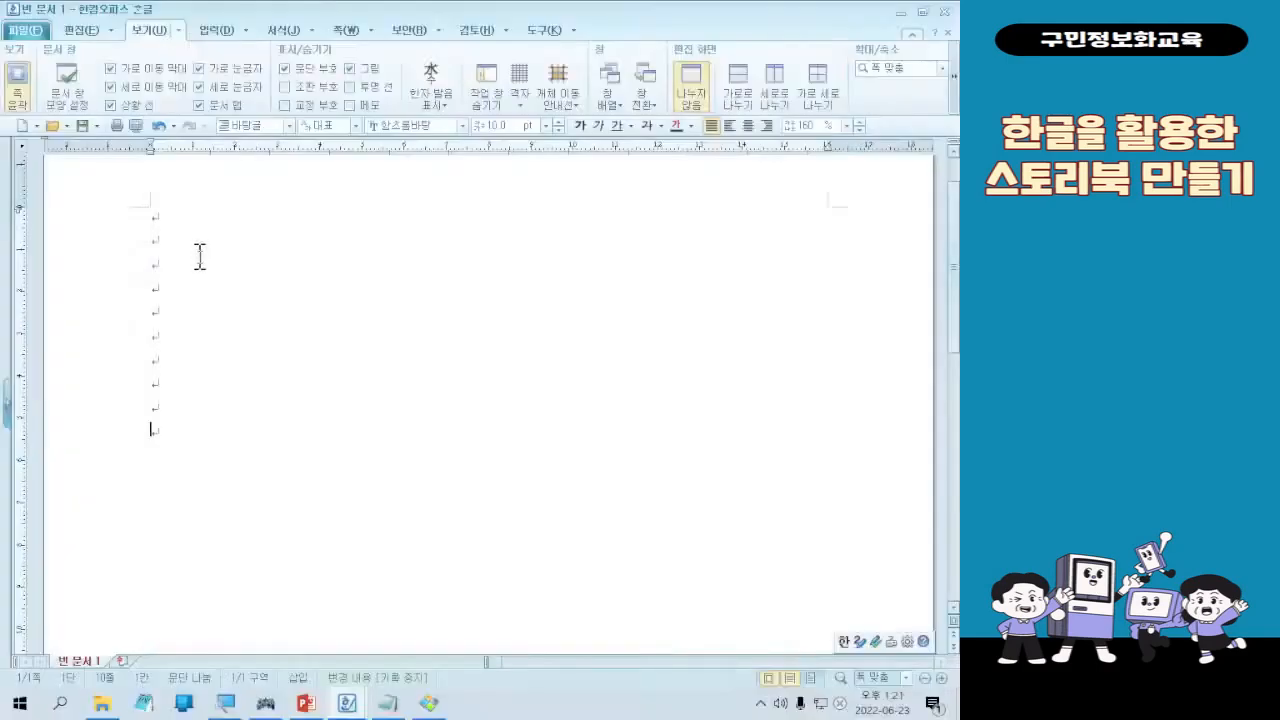
{"action": "mouse_move", "coordinate": [200, 212]}
{"action": "left_mouse_down"}
{"action": "mouse_move", "coordinate": [277, 277]}
{"action": "mouse_move", "coordinate": [235, 438]}
{"action": "left_mouse_up"}
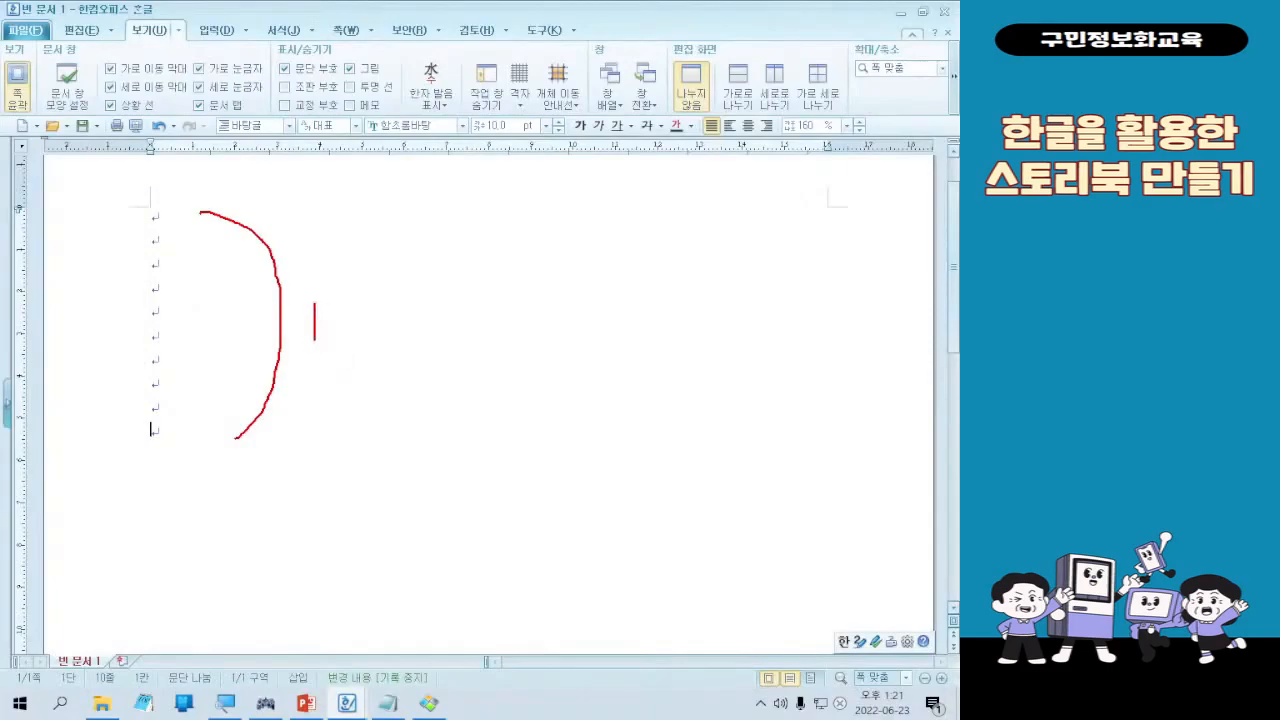
{"action": "type", "text": "9 Enter"}
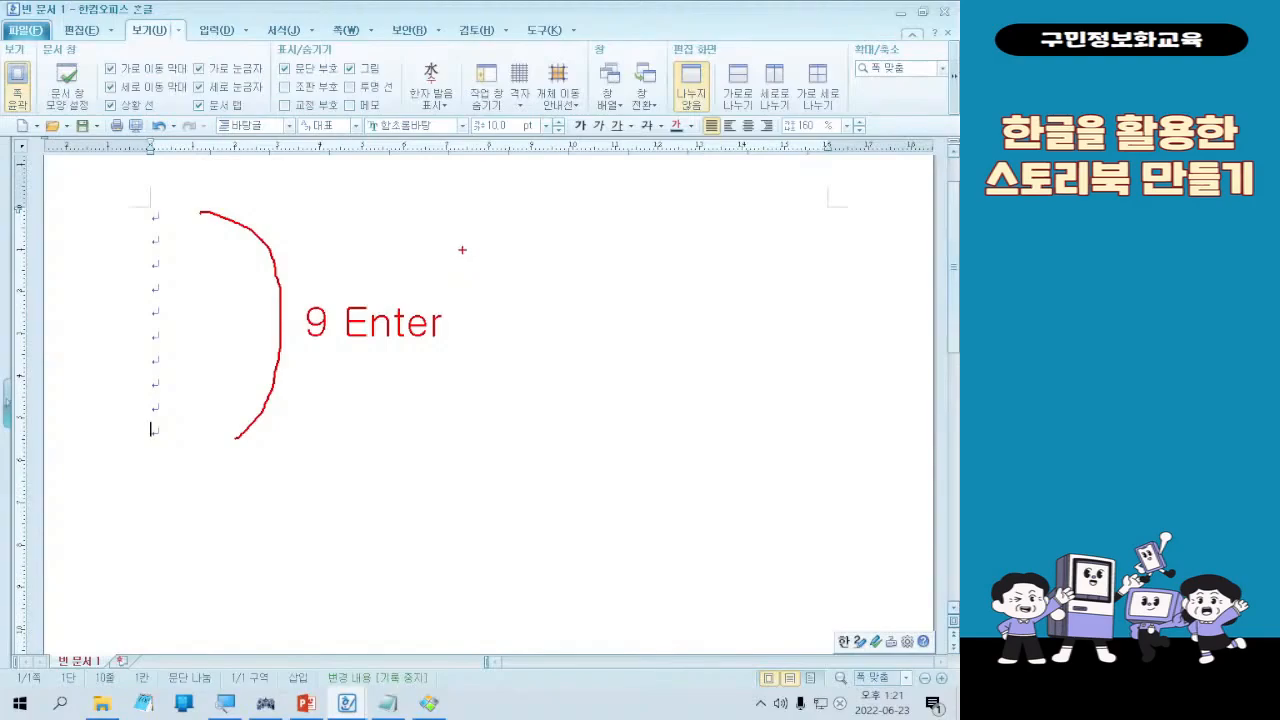
{"action": "key", "text": "Escape"}
- Insert a table with 15 rows and 1 column, treated as a character (글자처럼 취급), below the blank lines
{"action": "left_click", "coordinate": [216, 30]}
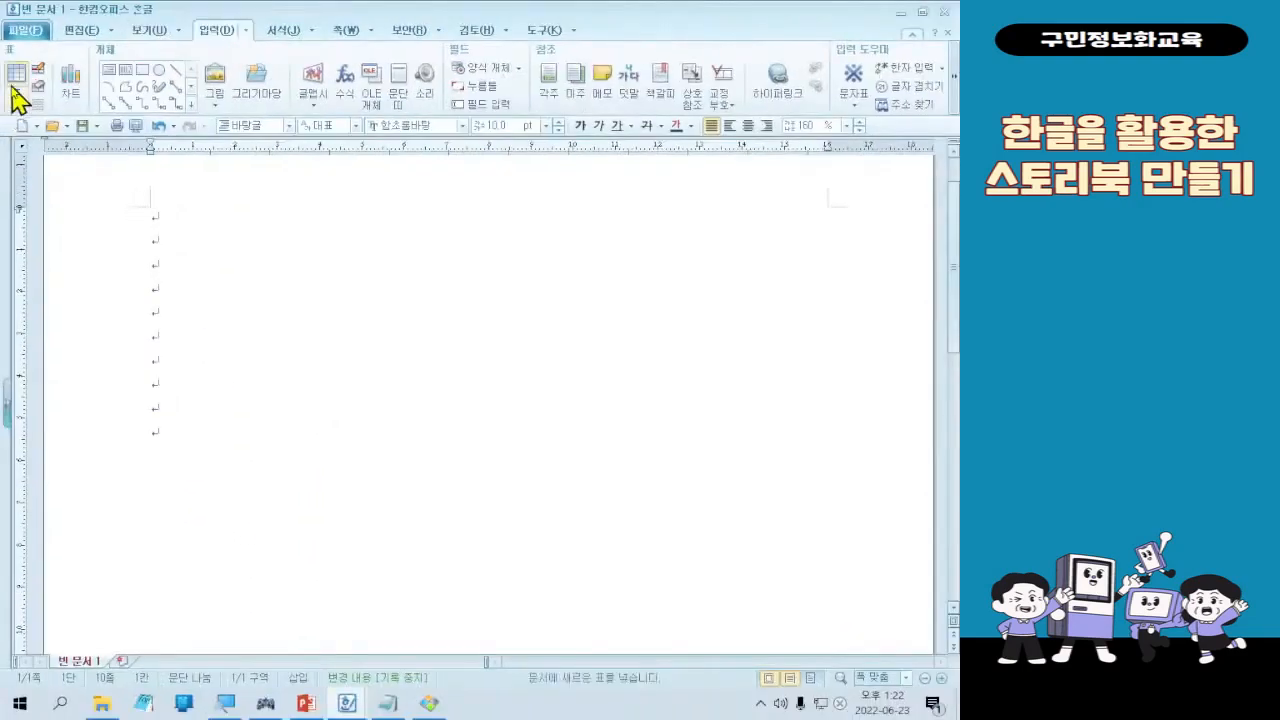
{"action": "left_click", "coordinate": [32, 145]}
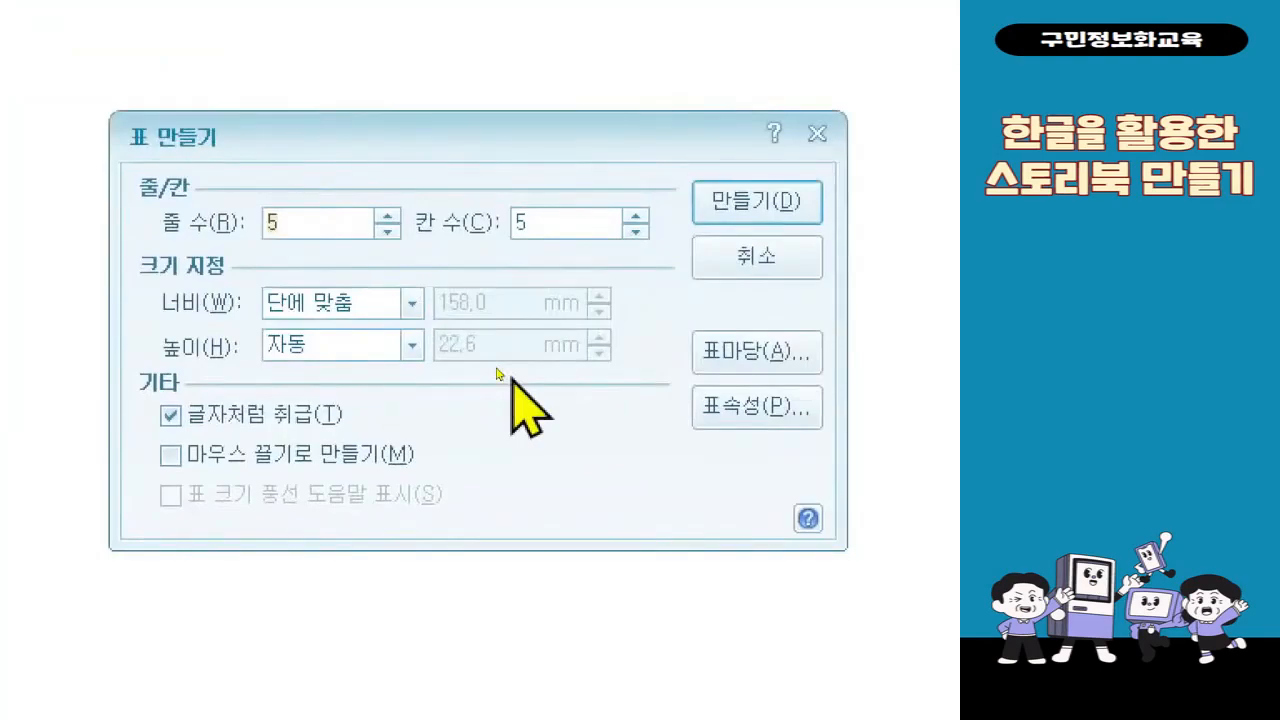
{"action": "type", "text": "15"}
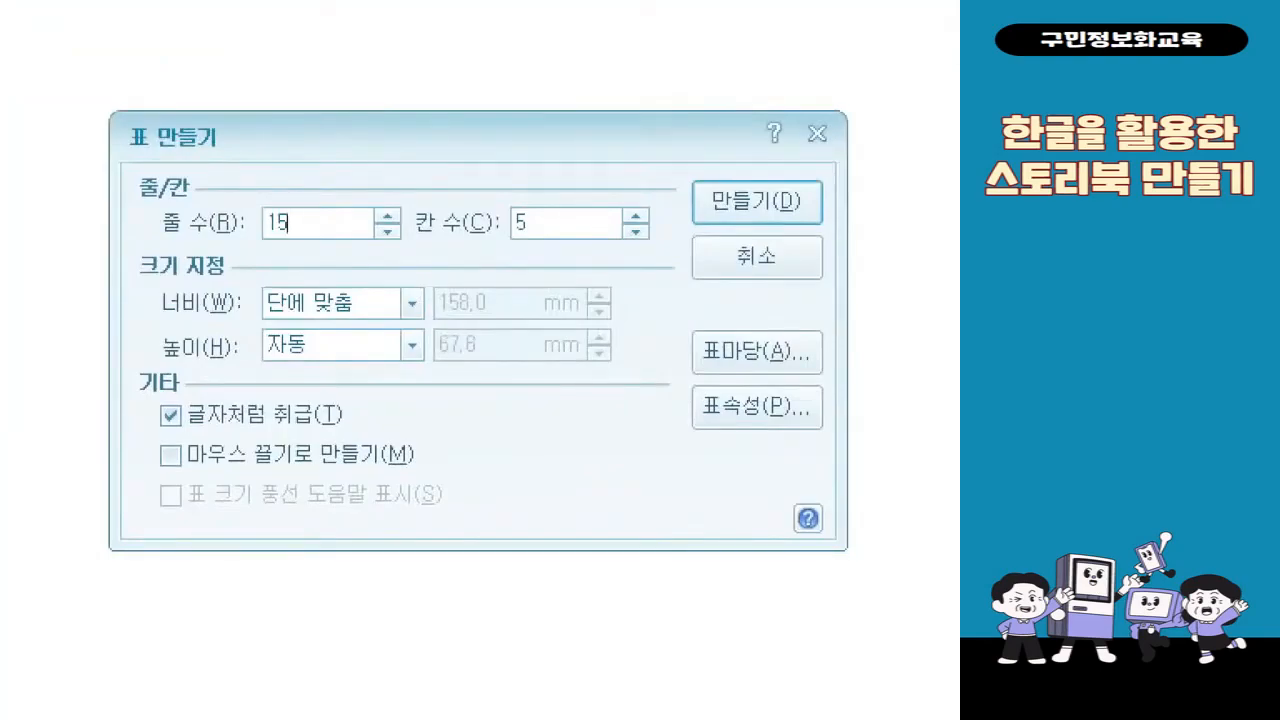
{"action": "key", "text": "Tab"}
{"action": "type", "text": "1"}
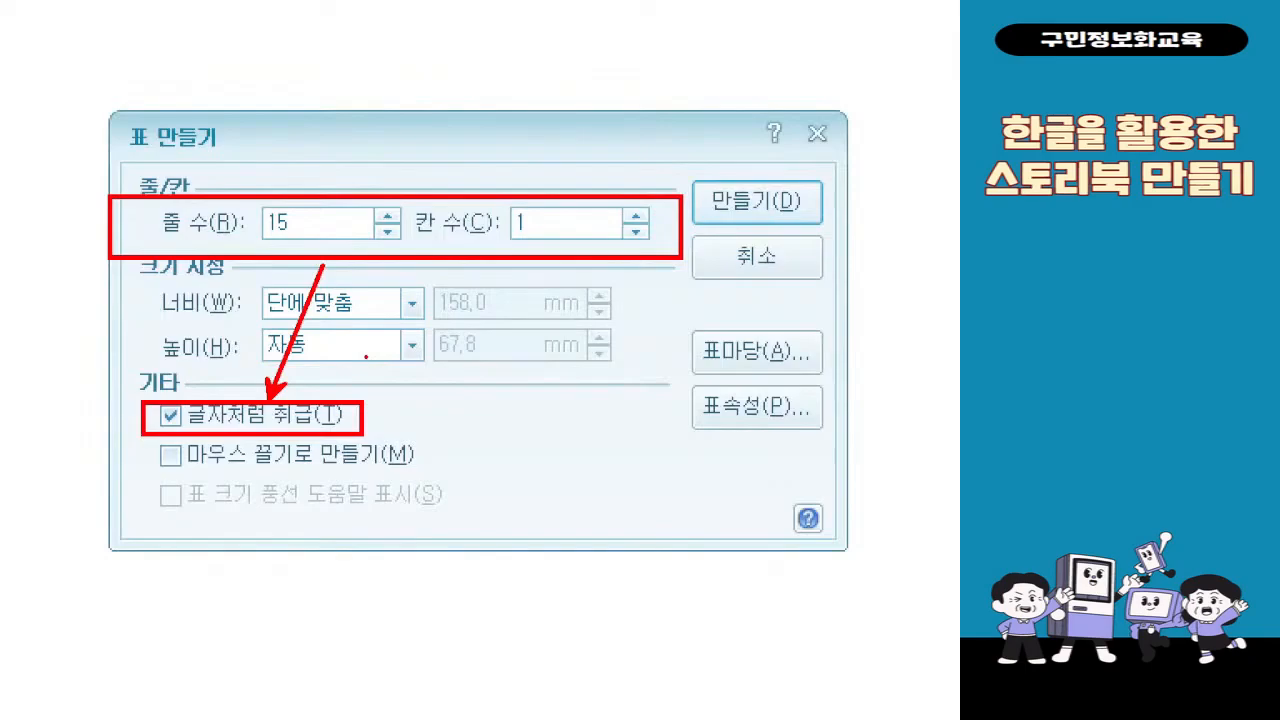
{"action": "key", "text": "Escape"}
{"action": "key", "text": "ctrl"}
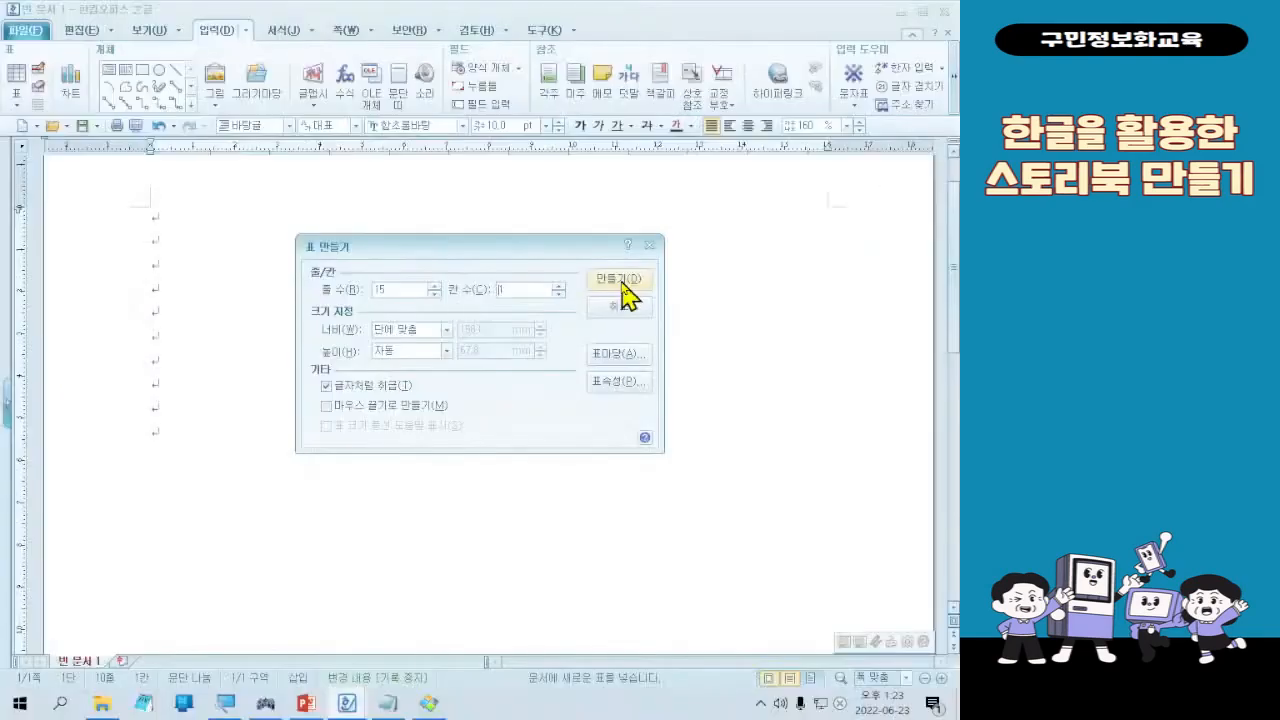
{"action": "left_click", "coordinate": [765, 205]}
- Look over the page with the new table and set the view zoom to whole-page fit (쪽 맞춤)
{"action": "scroll", "coordinate": [585, 470], "scroll_direction": "down", "scroll_amount": 3}
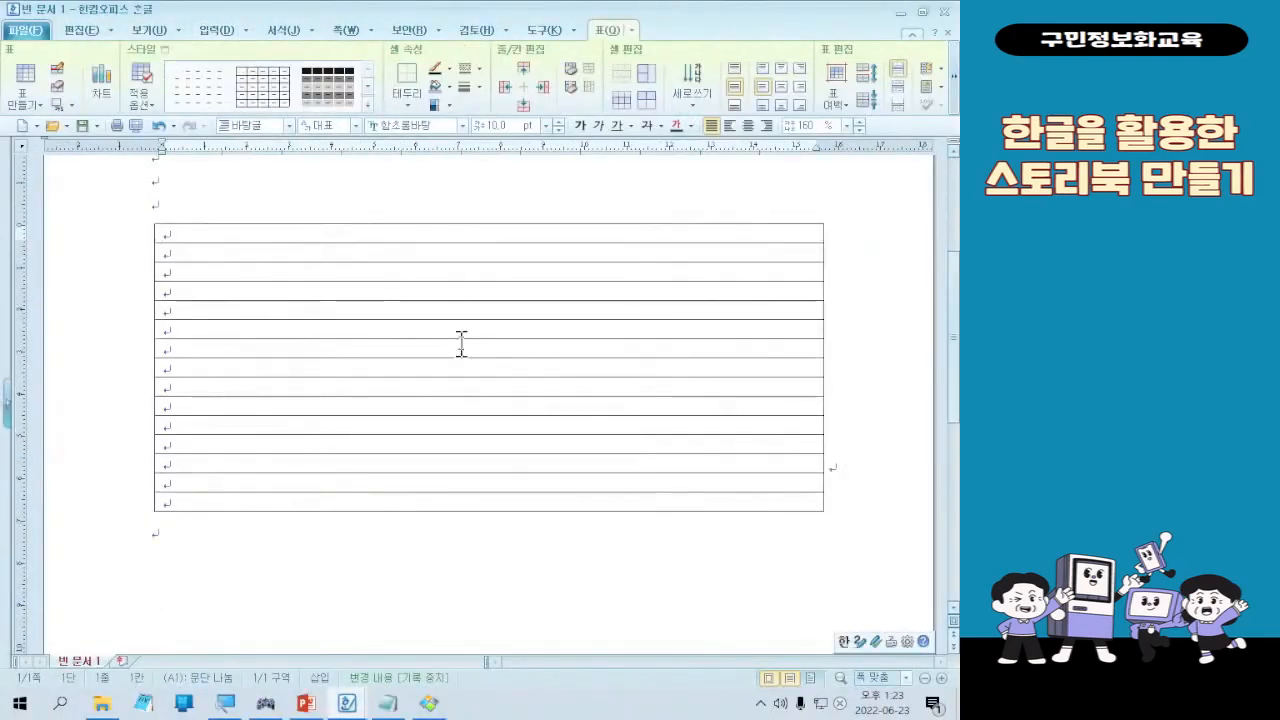
{"action": "scroll", "coordinate": [429, 389], "scroll_direction": "down", "scroll_amount": 5}
{"action": "scroll", "coordinate": [417, 369], "scroll_direction": "up", "scroll_amount": 4}
{"action": "scroll", "coordinate": [423, 360], "scroll_direction": "down", "scroll_amount": 4}
{"action": "scroll", "coordinate": [420, 365], "scroll_direction": "up", "scroll_amount": 7}
{"action": "scroll", "coordinate": [392, 414], "scroll_direction": "down", "scroll_amount": 3}
{"action": "scroll", "coordinate": [386, 390], "scroll_direction": "down", "scroll_amount": 3}
{"action": "scroll", "coordinate": [389, 430], "scroll_direction": "down", "scroll_amount": 4}
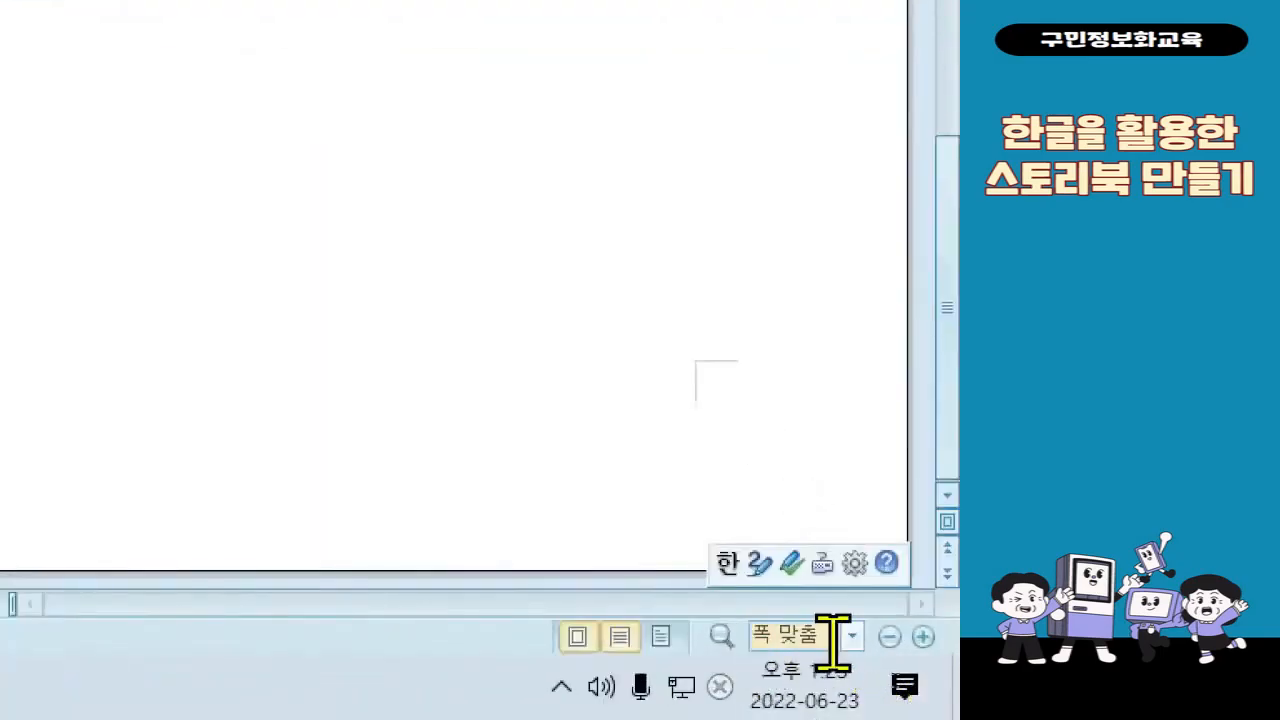
{"action": "left_click", "coordinate": [854, 640]}
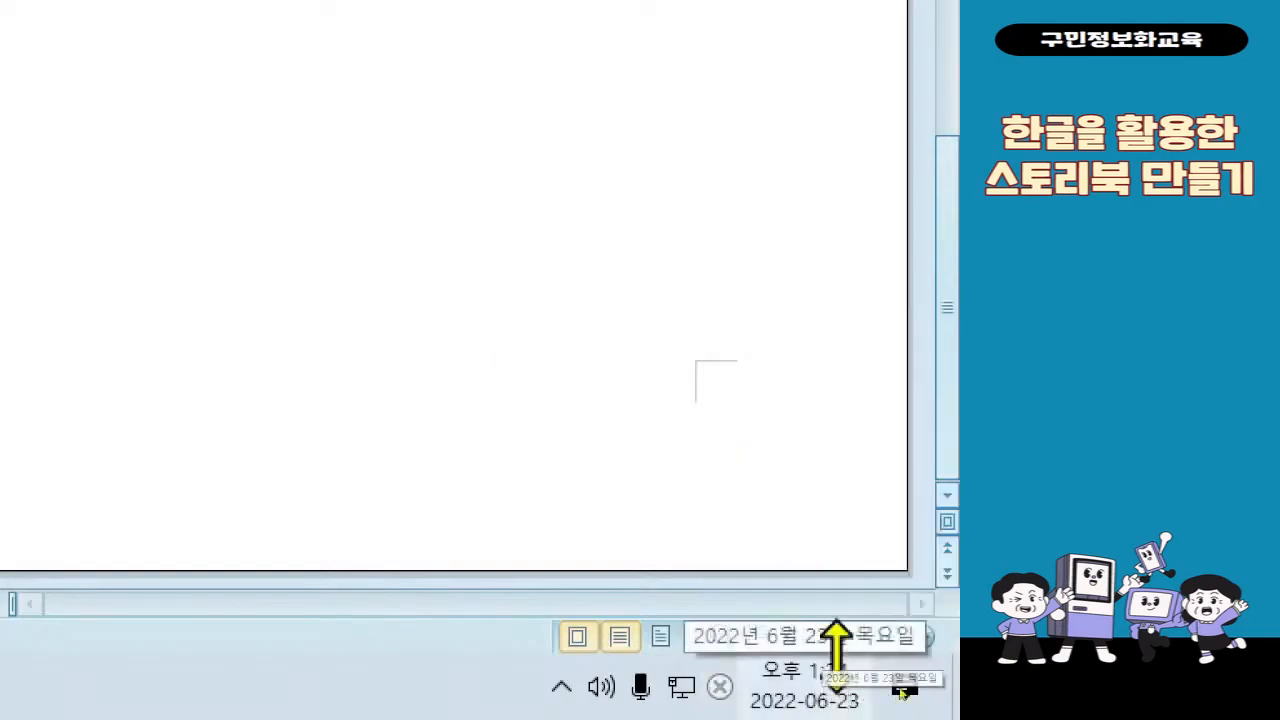
{"action": "left_click", "coordinate": [856, 637]}
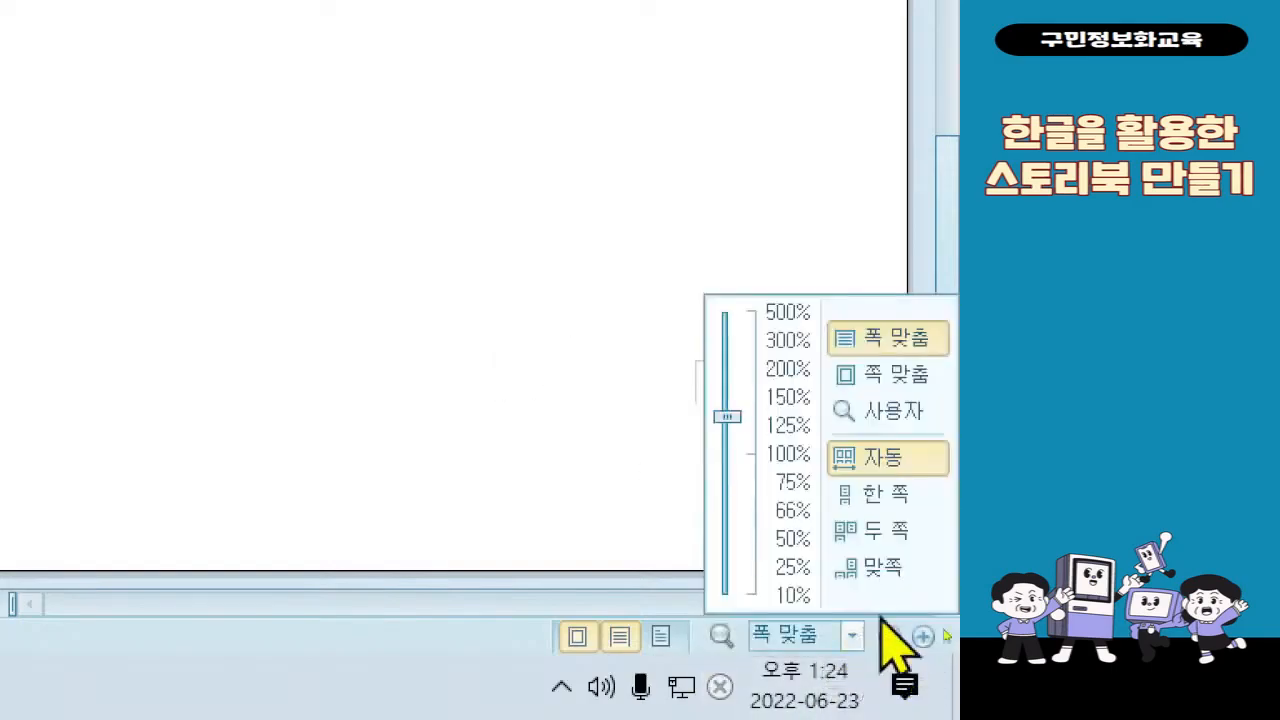
{"action": "left_click", "coordinate": [927, 372]}
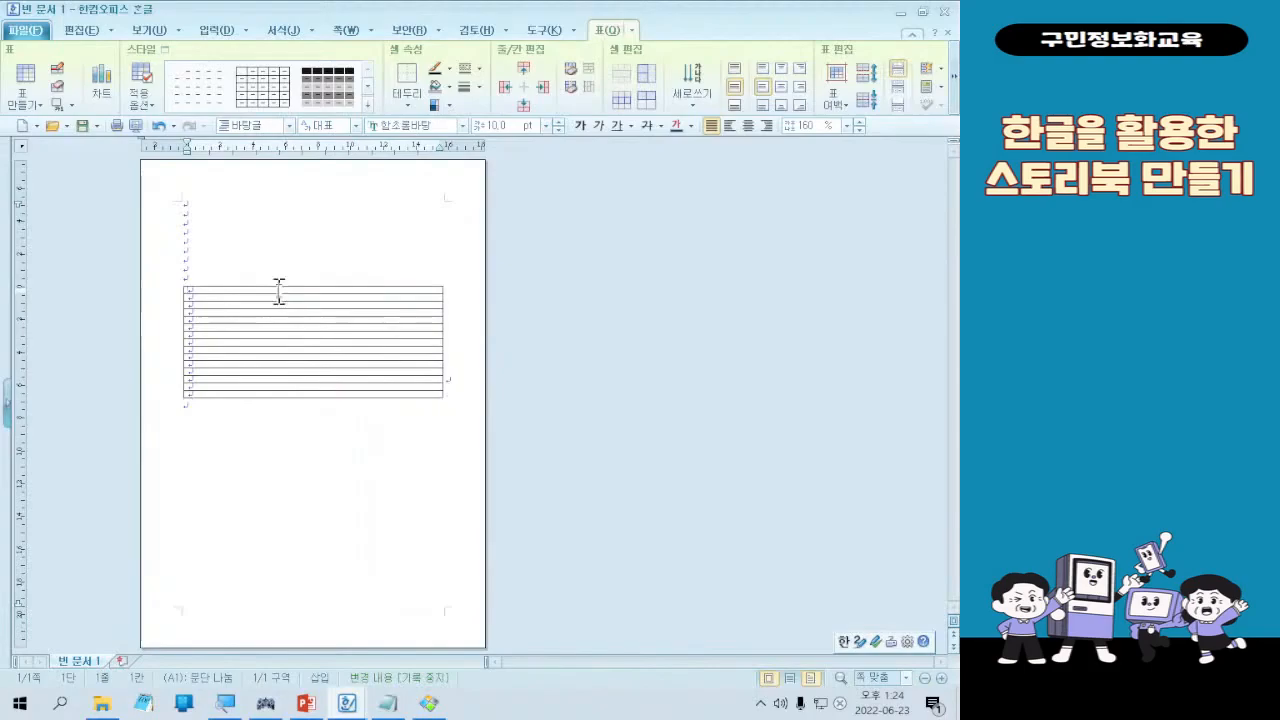
- Select all fifteen table rows and stretch them evenly down to the page's bottom margin
{"action": "left_click_drag", "start_coordinate": [279, 291], "coordinate": [287, 408]}
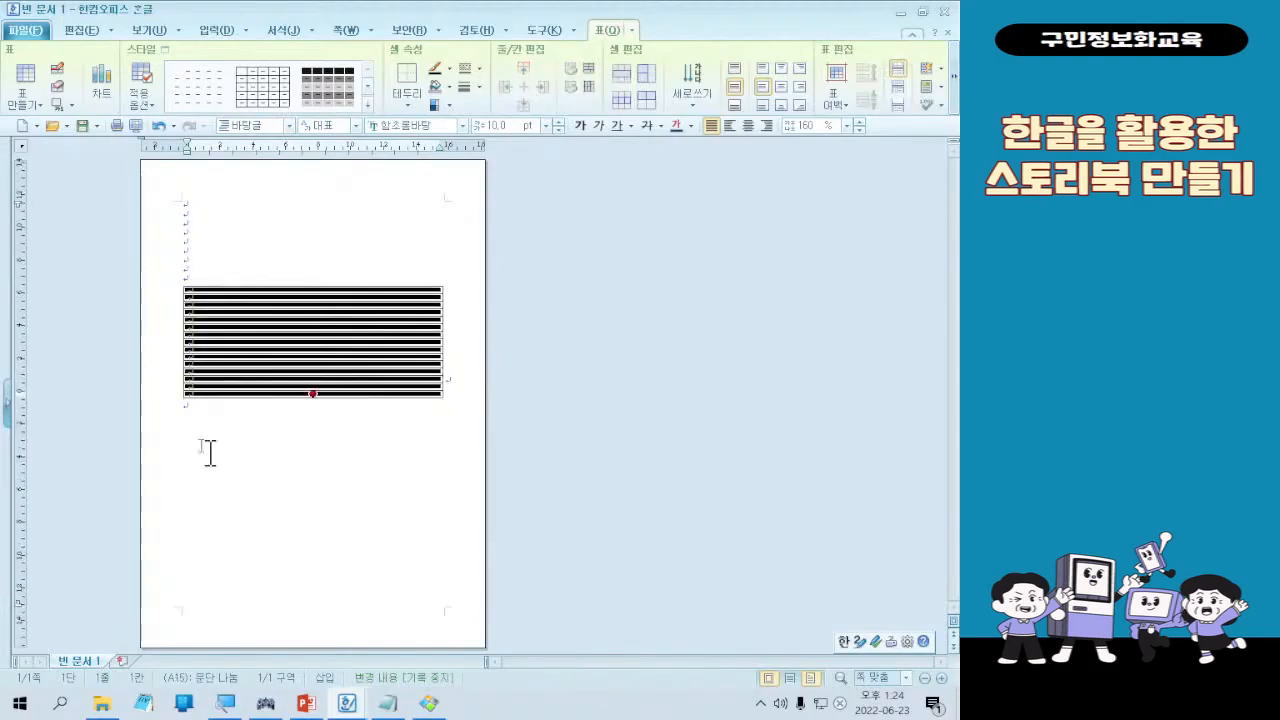
{"action": "left_click", "coordinate": [330, 298]}
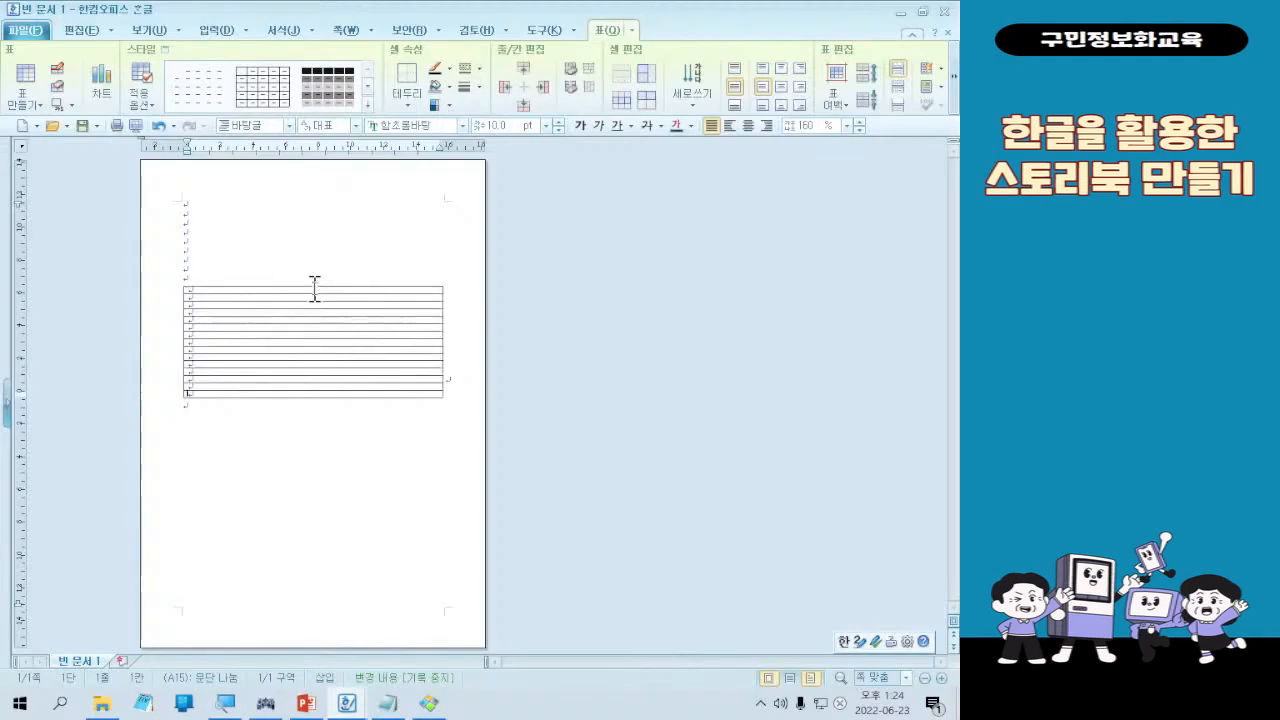
{"action": "left_click_drag", "start_coordinate": [314, 289], "coordinate": [311, 394]}
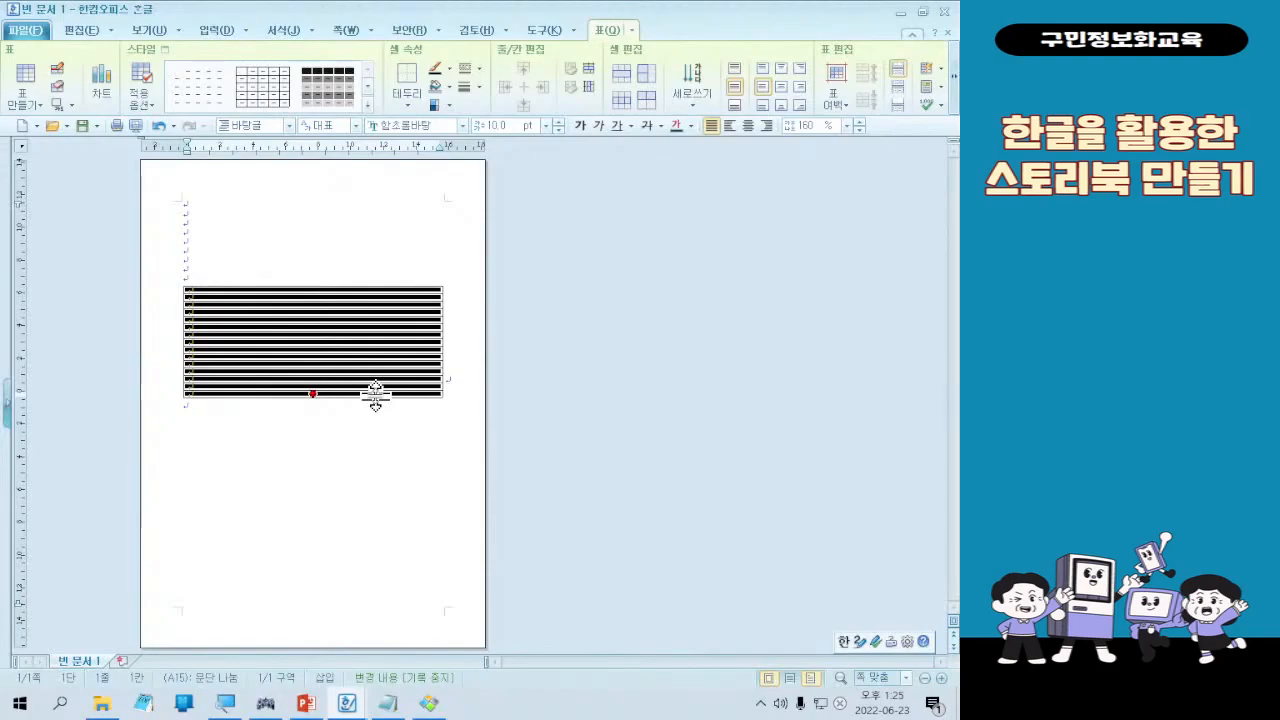
{"action": "left_click_drag", "start_coordinate": [375, 395], "coordinate": [369, 601]}
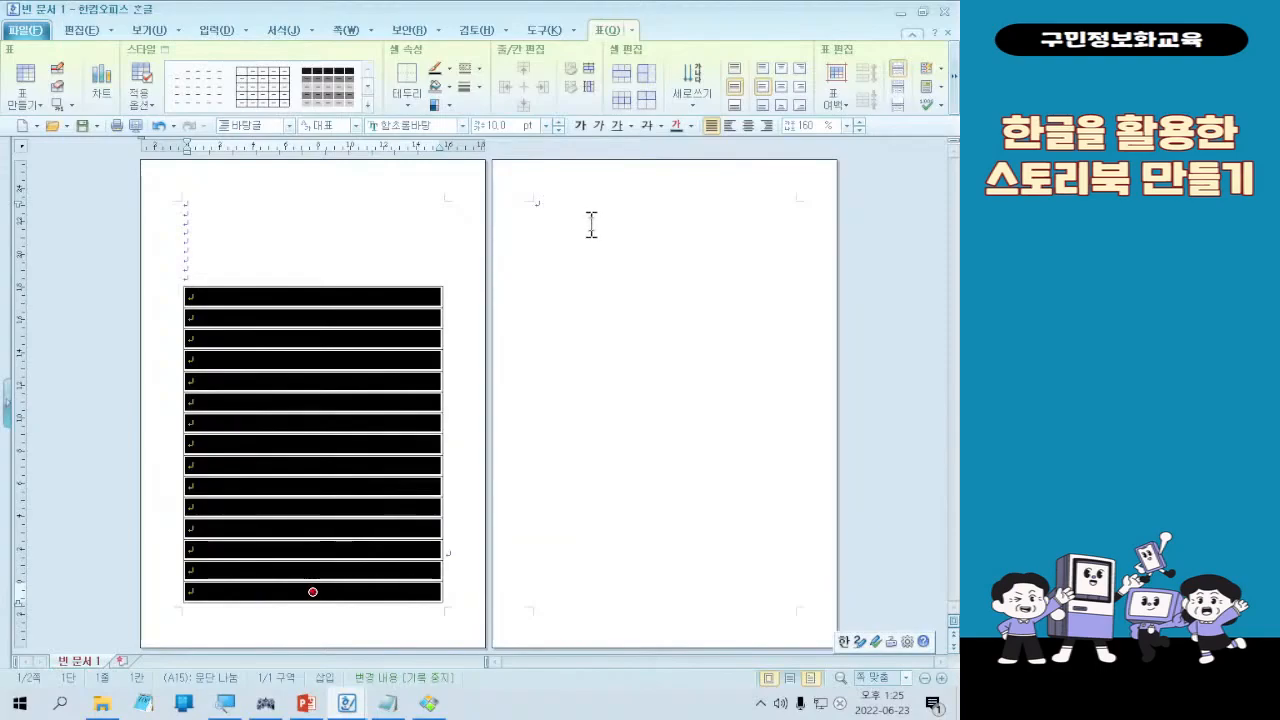
- Reselect all the table rows and reduce their height slightly to fit the document on one page
{"action": "left_click", "coordinate": [265, 596]}
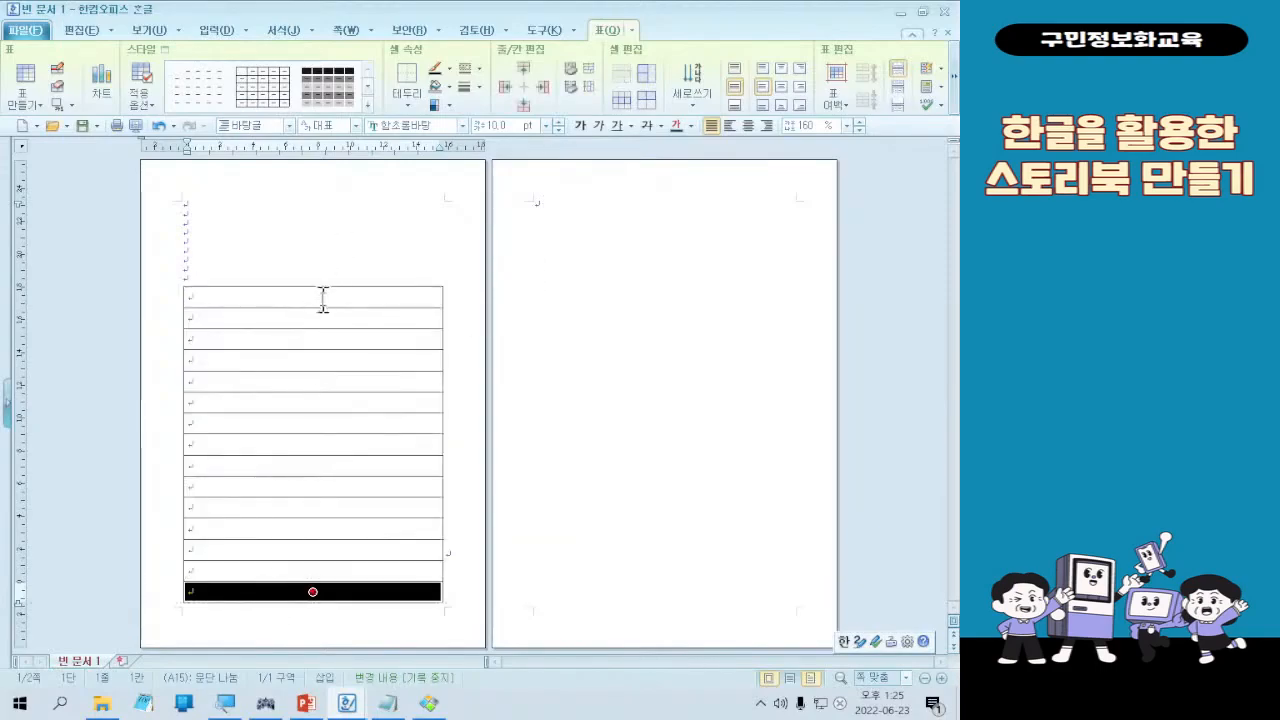
{"action": "left_click_drag", "start_coordinate": [323, 292], "coordinate": [306, 617]}
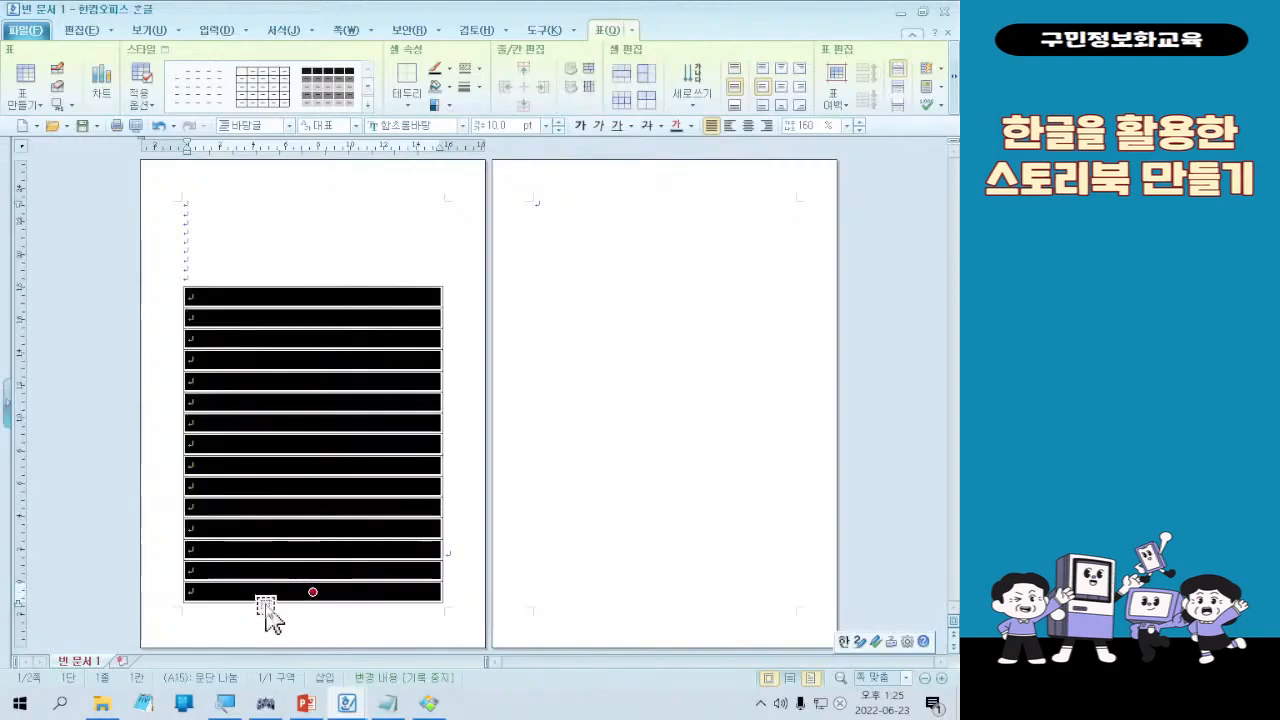
{"action": "left_click_drag", "start_coordinate": [265, 598], "coordinate": [264, 592]}
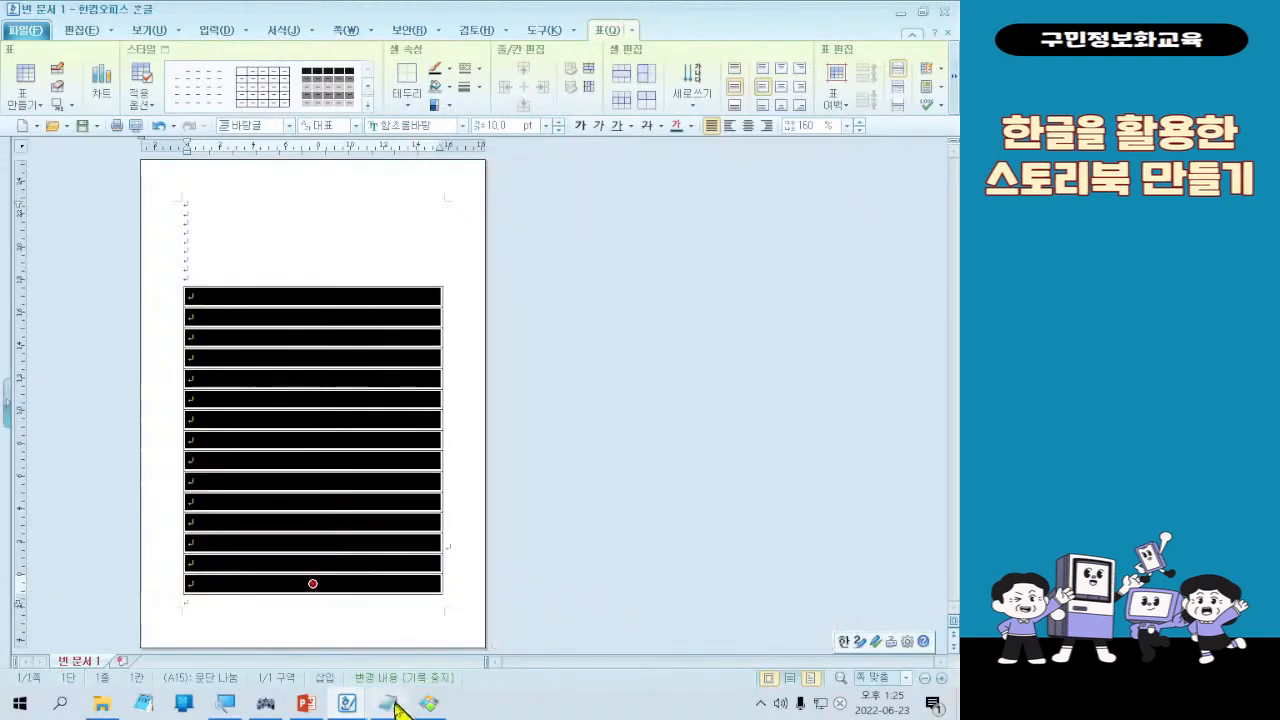
{"action": "left_click_drag", "start_coordinate": [138, 604], "coordinate": [518, 605]}
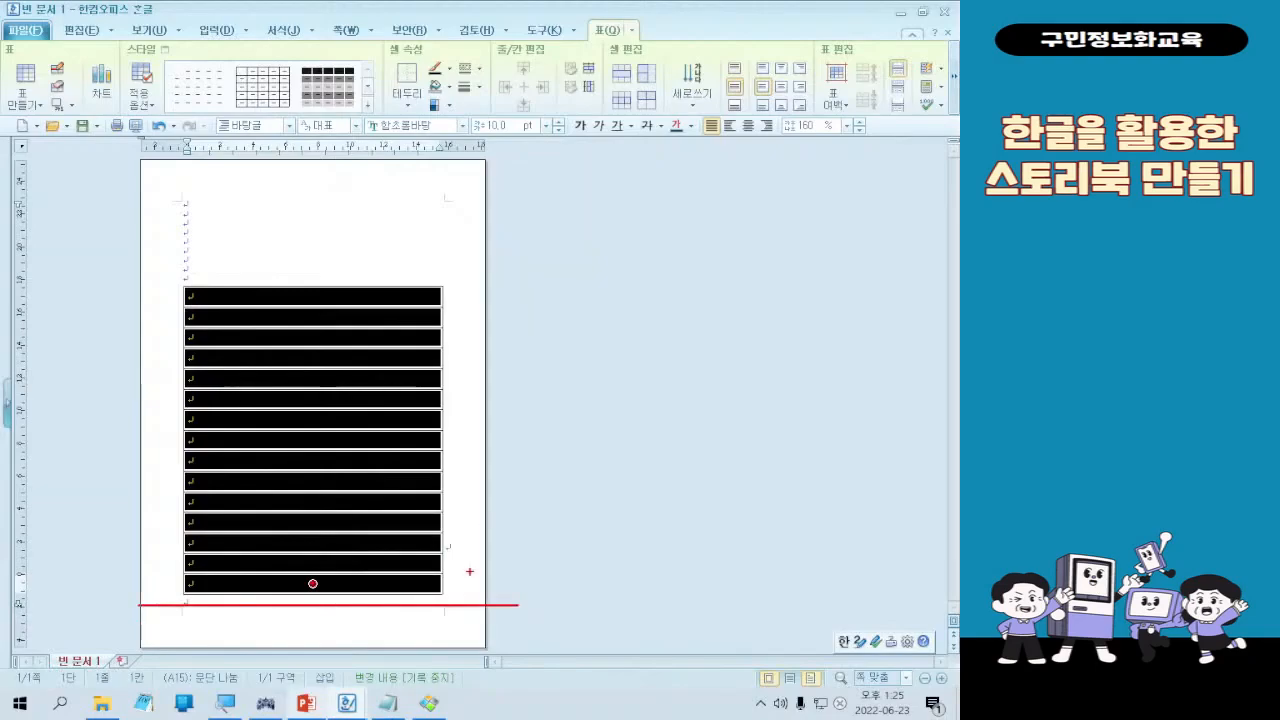
{"action": "left_click_drag", "start_coordinate": [428, 472], "coordinate": [428, 592]}
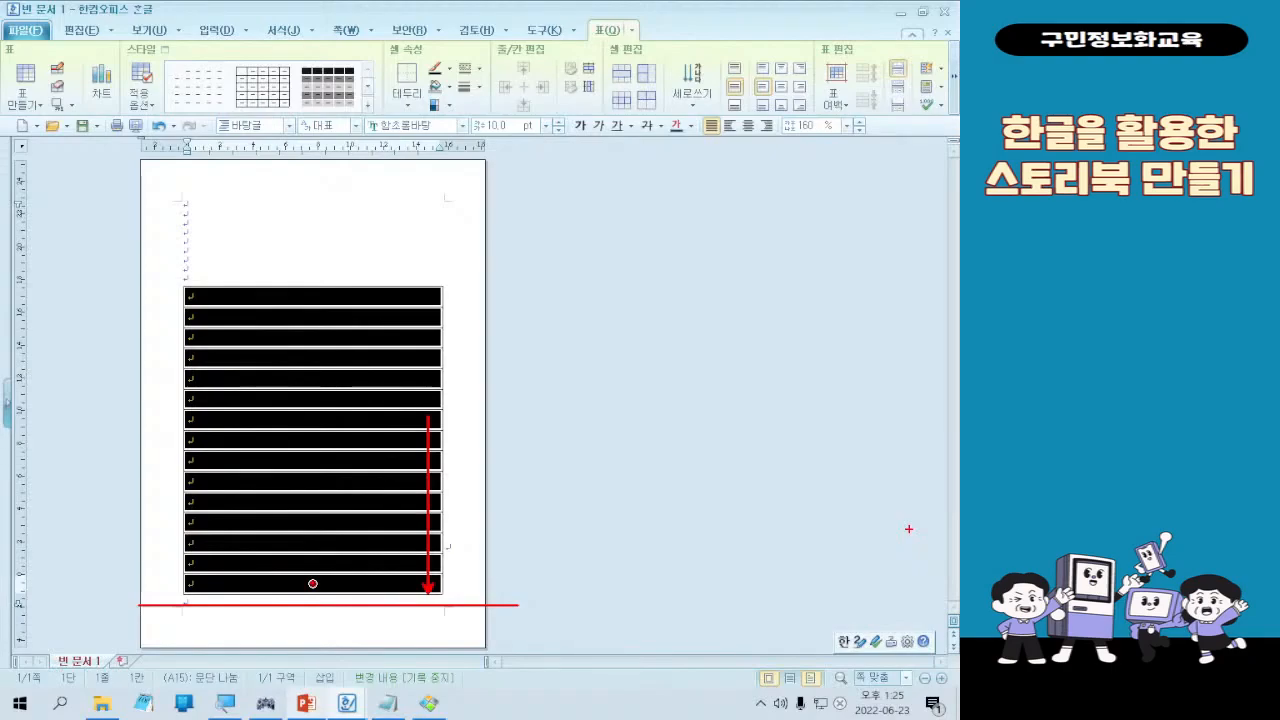
{"action": "key", "text": "Escape"}
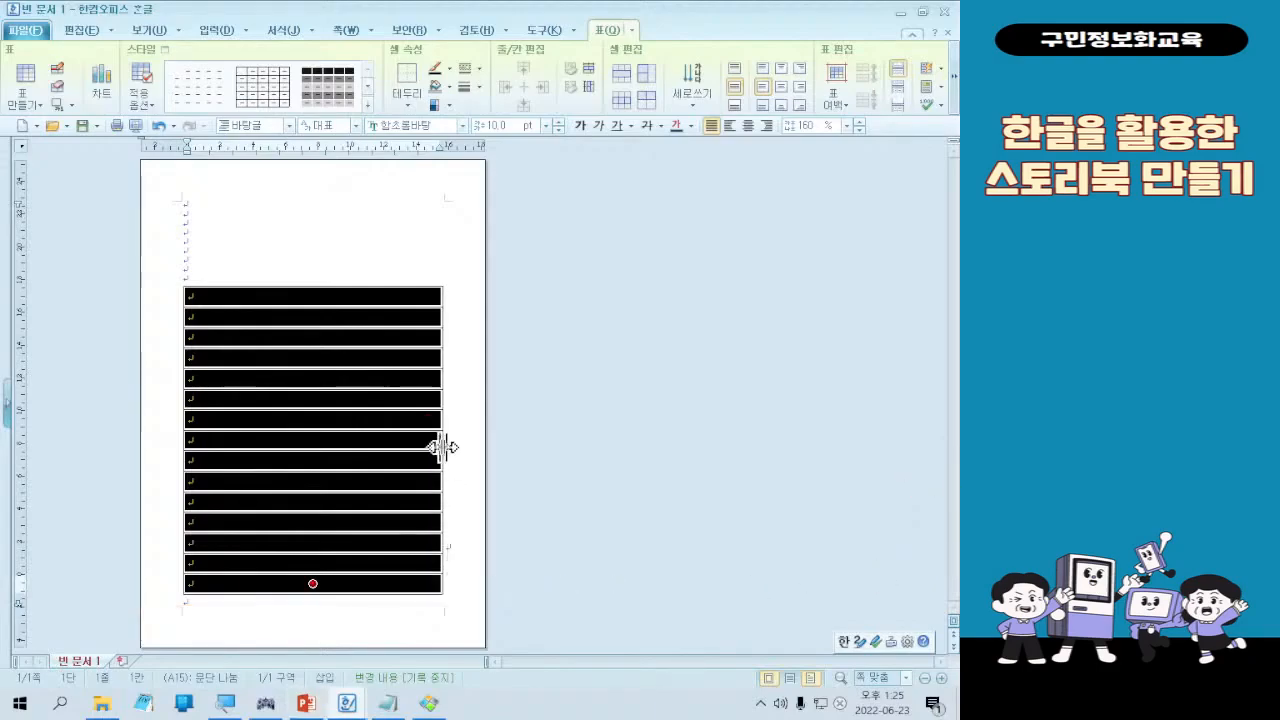
{"action": "key", "text": "ctrl"}
{"action": "key", "text": "ctrl"}
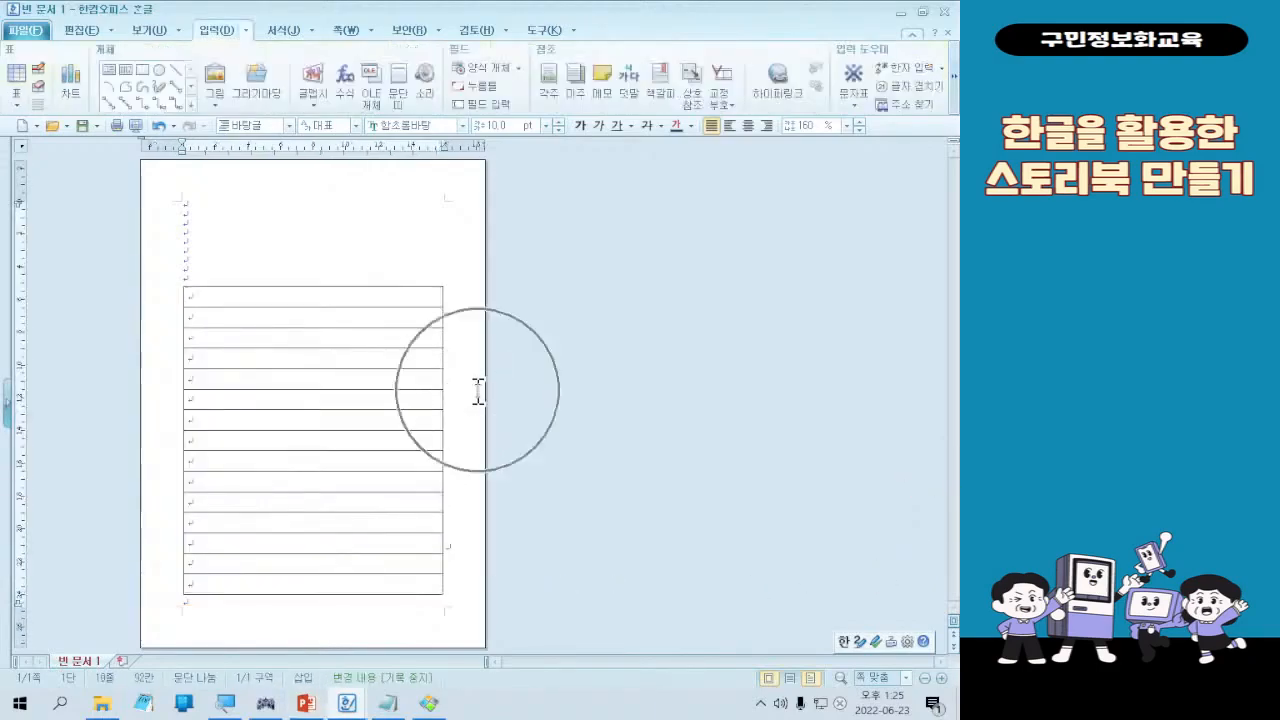
{"action": "key", "text": "ctrl"}
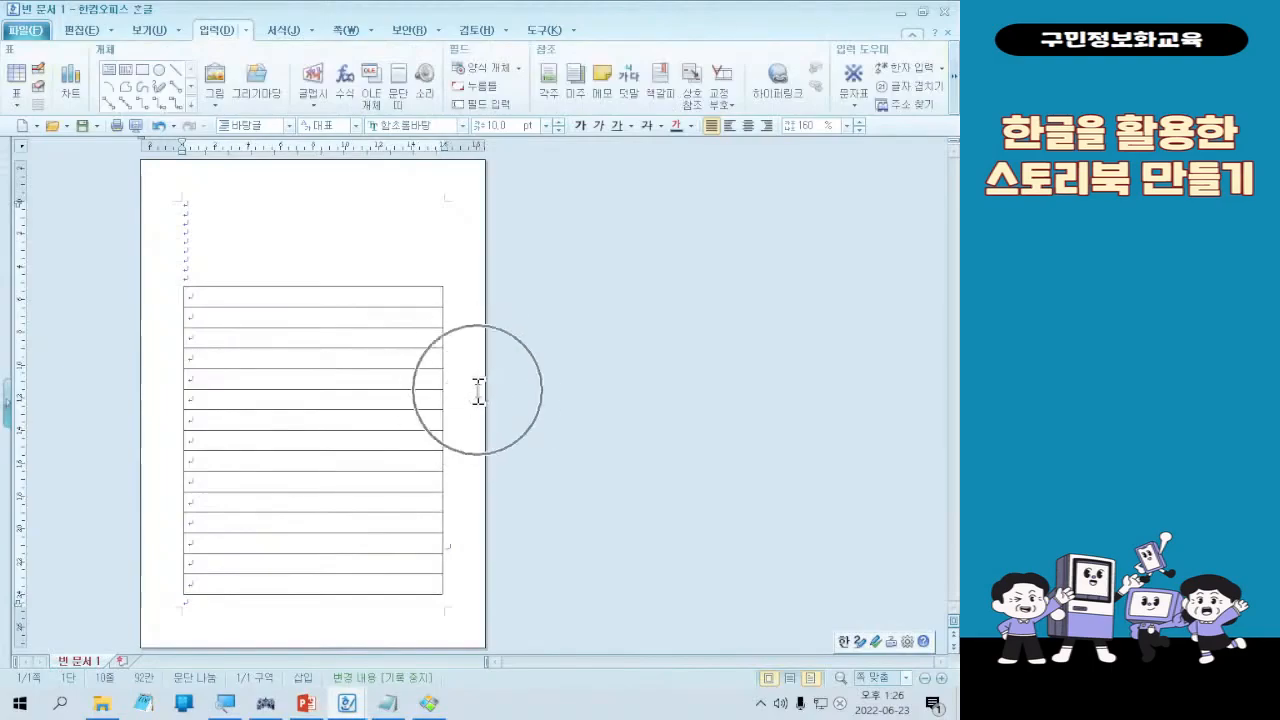
{"action": "key", "text": "ctrl"}
{"action": "key", "text": "ctrl"}
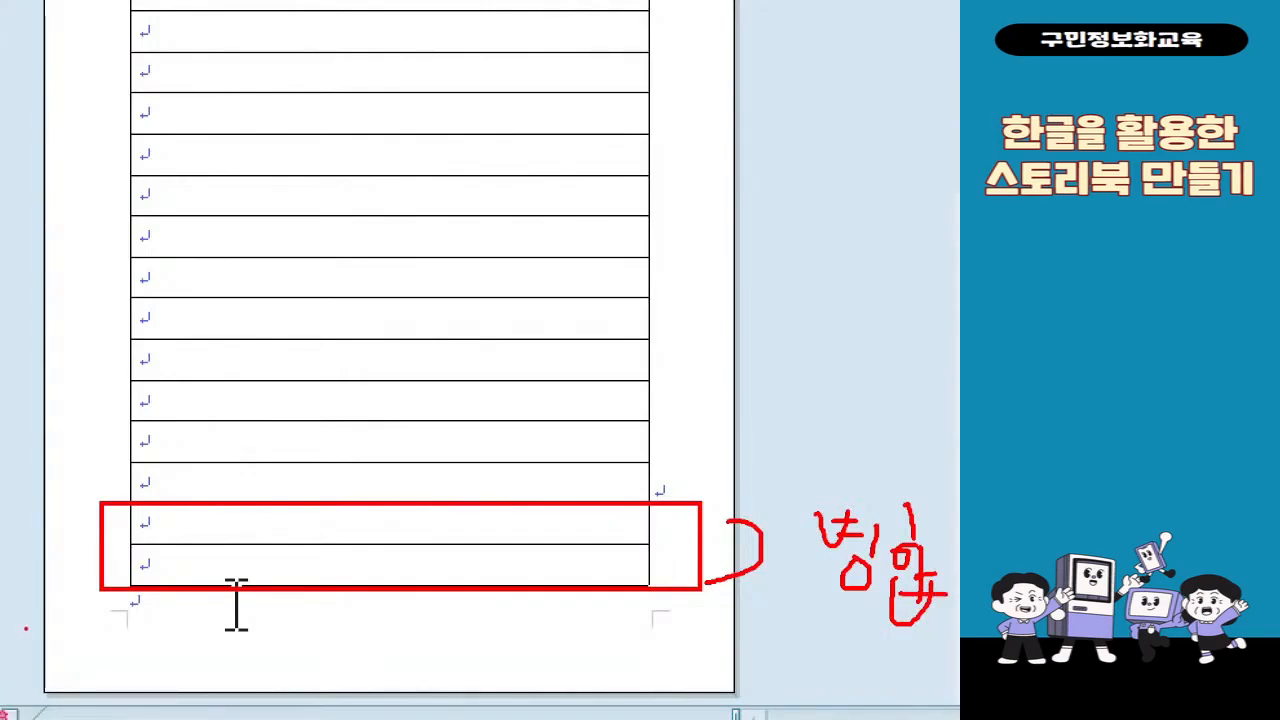
- Merge the table's bottom two rows into one cell and make that cell taller by raising its upper border
{"action": "left_click_drag", "start_coordinate": [406, 517], "coordinate": [406, 570]}
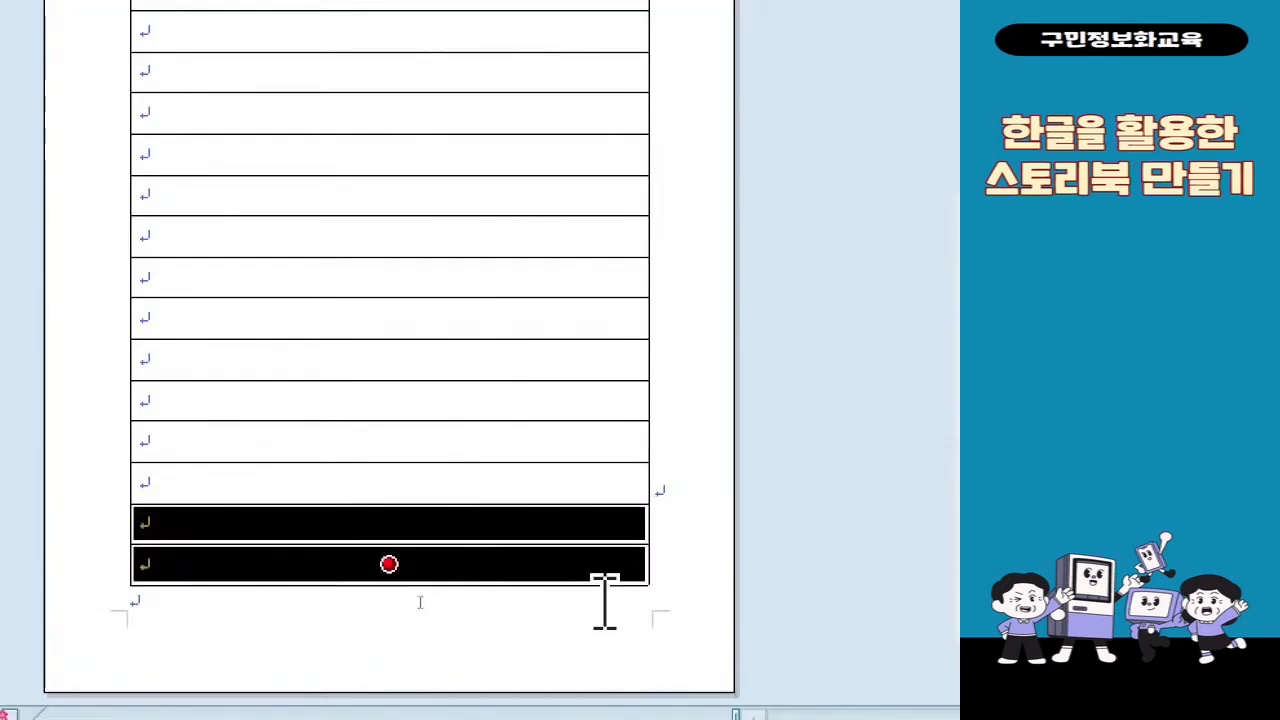
{"action": "right_click", "coordinate": [431, 535]}
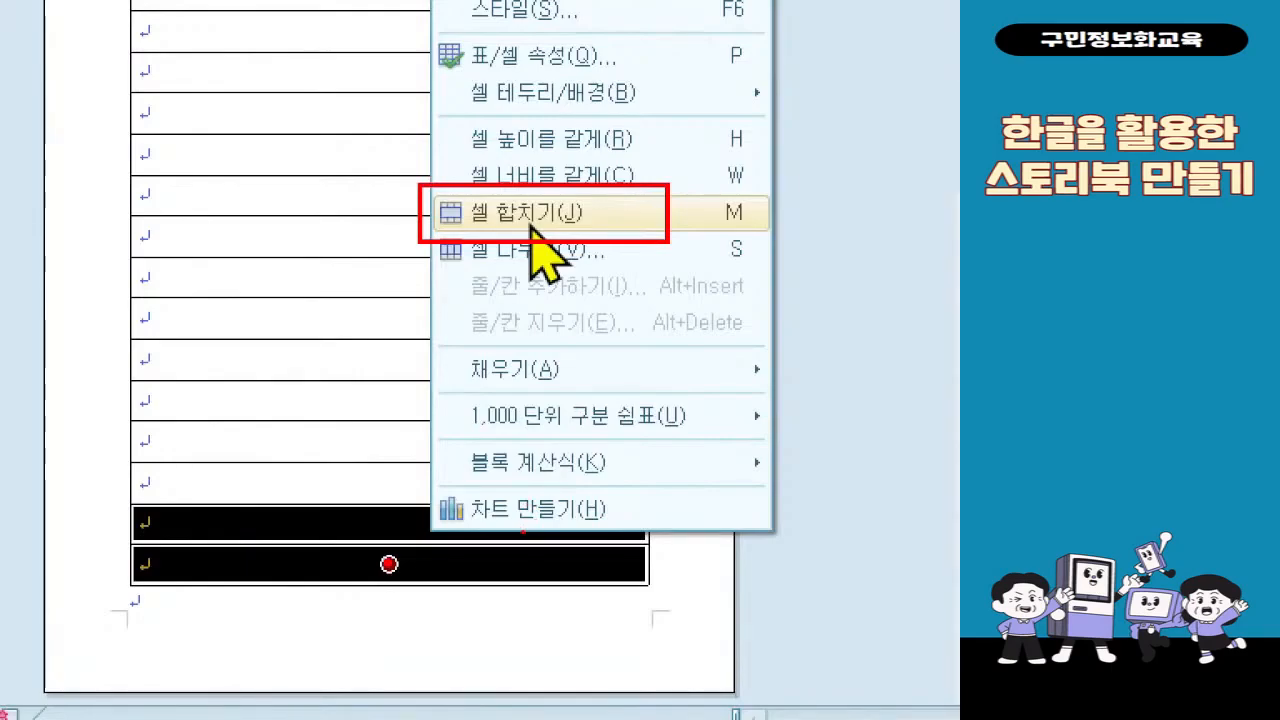
{"action": "left_click", "coordinate": [530, 228]}
{"action": "right_click", "coordinate": [459, 562]}
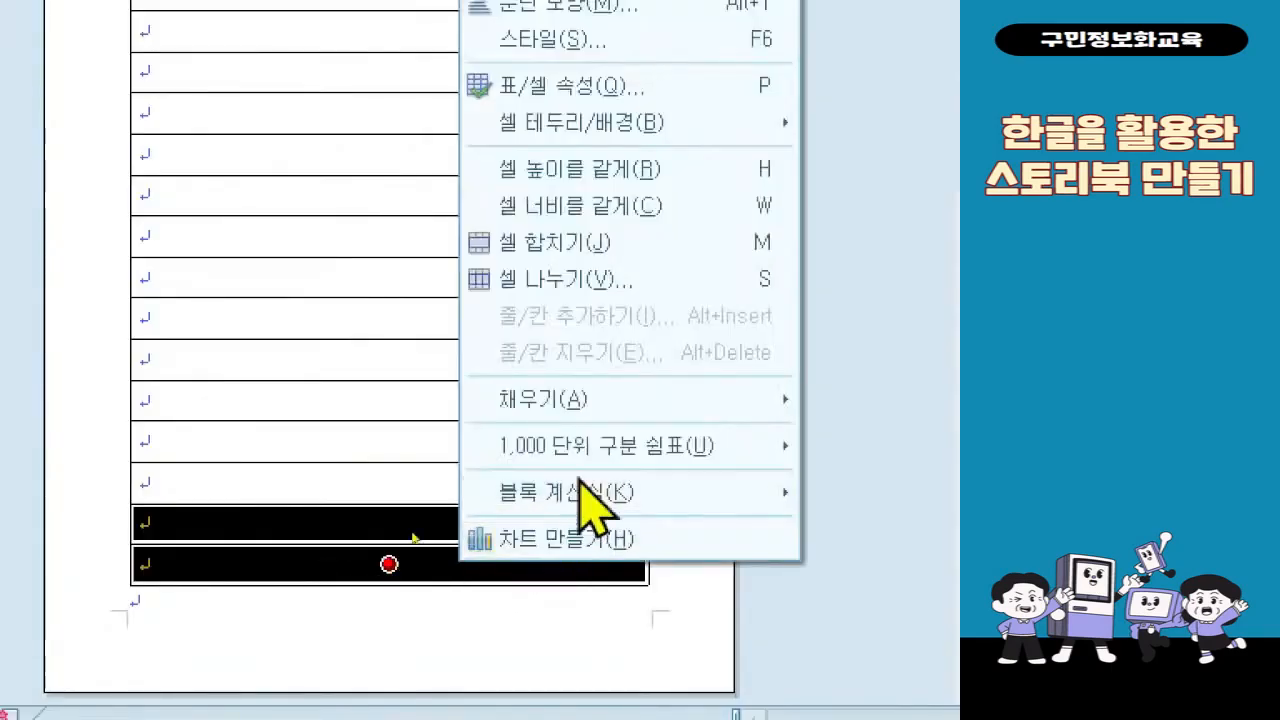
{"action": "left_click", "coordinate": [598, 243]}
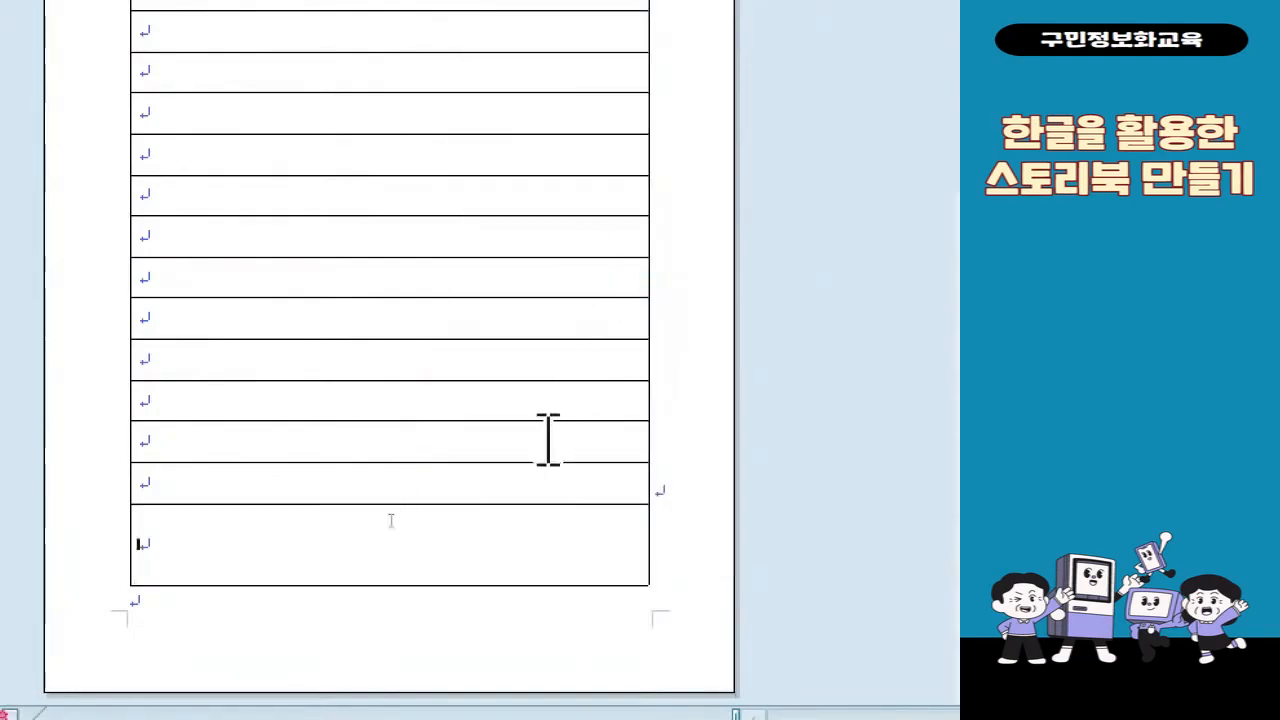
{"action": "mouse_move", "coordinate": [458, 497]}
{"action": "left_mouse_down"}
{"action": "mouse_move", "coordinate": [457, 455]}
{"action": "mouse_move", "coordinate": [457, 510]}
{"action": "left_mouse_up"}
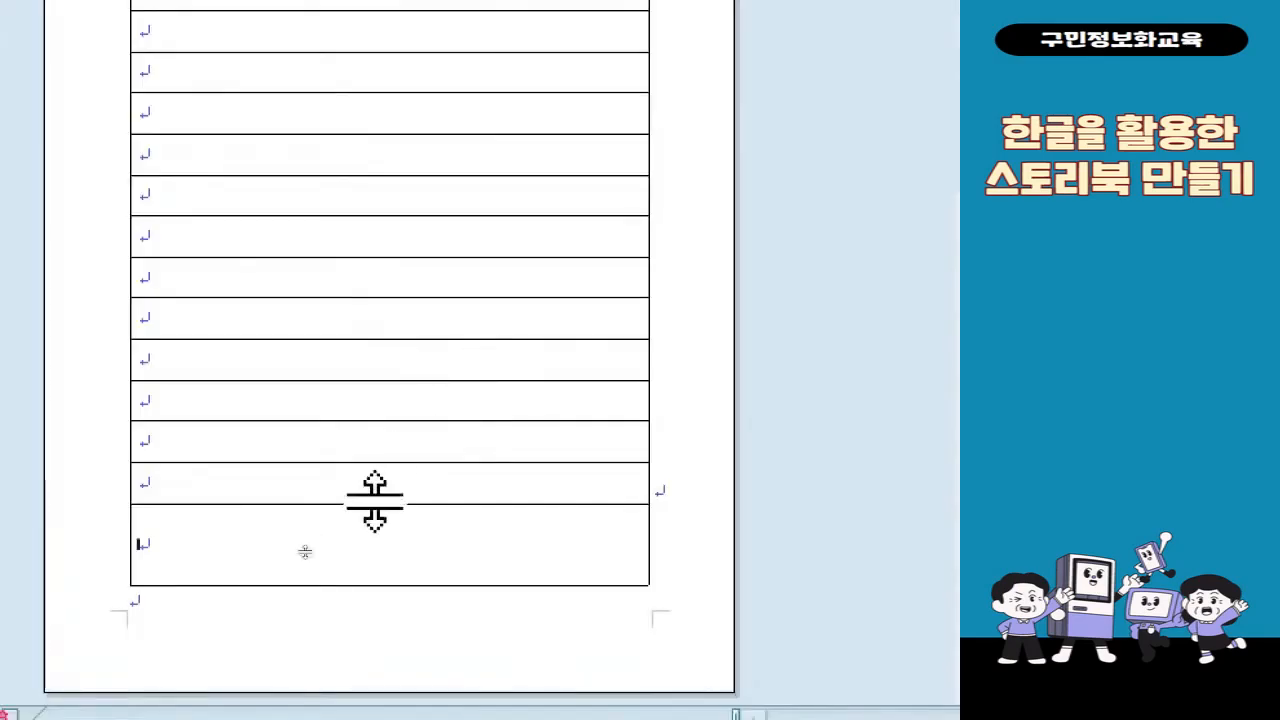
{"action": "left_click_drag", "start_coordinate": [375, 501], "coordinate": [371, 476]}
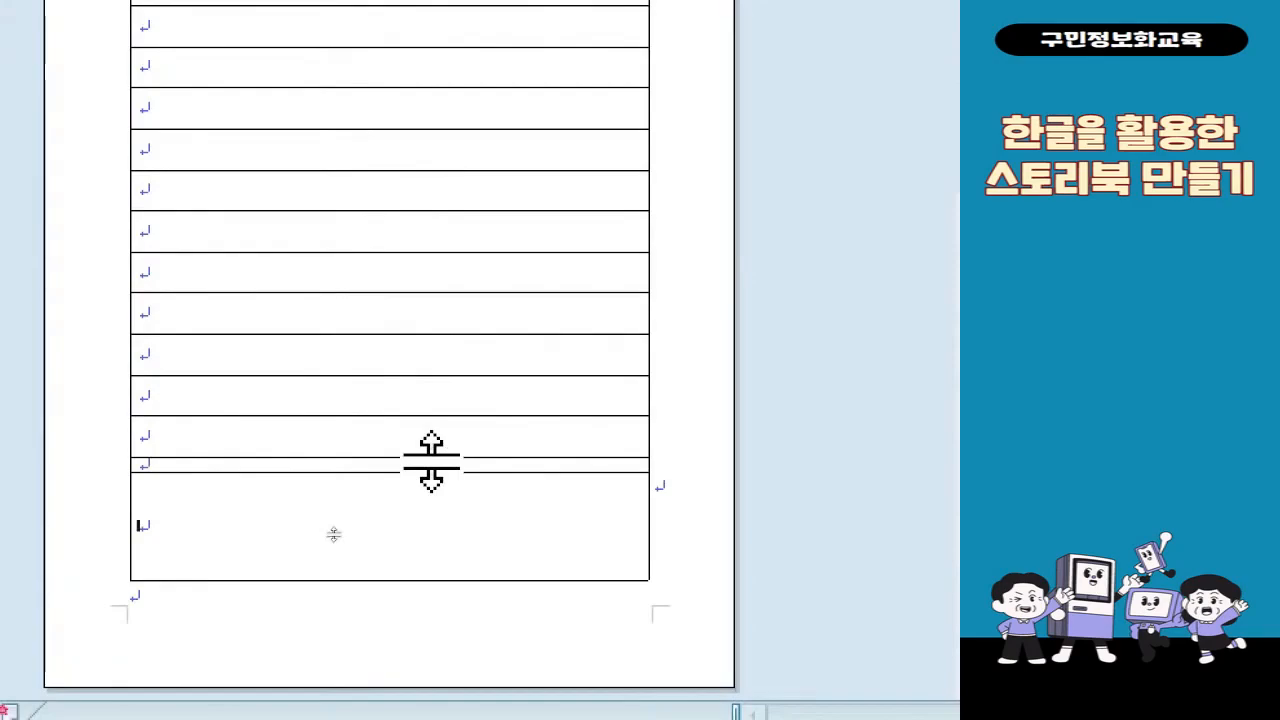
- Select the thirteen rows above the merged cell and make their heights equal (셀 높이를 같게)
{"action": "scroll", "coordinate": [395, 150], "scroll_direction": "up", "scroll_amount": 2}
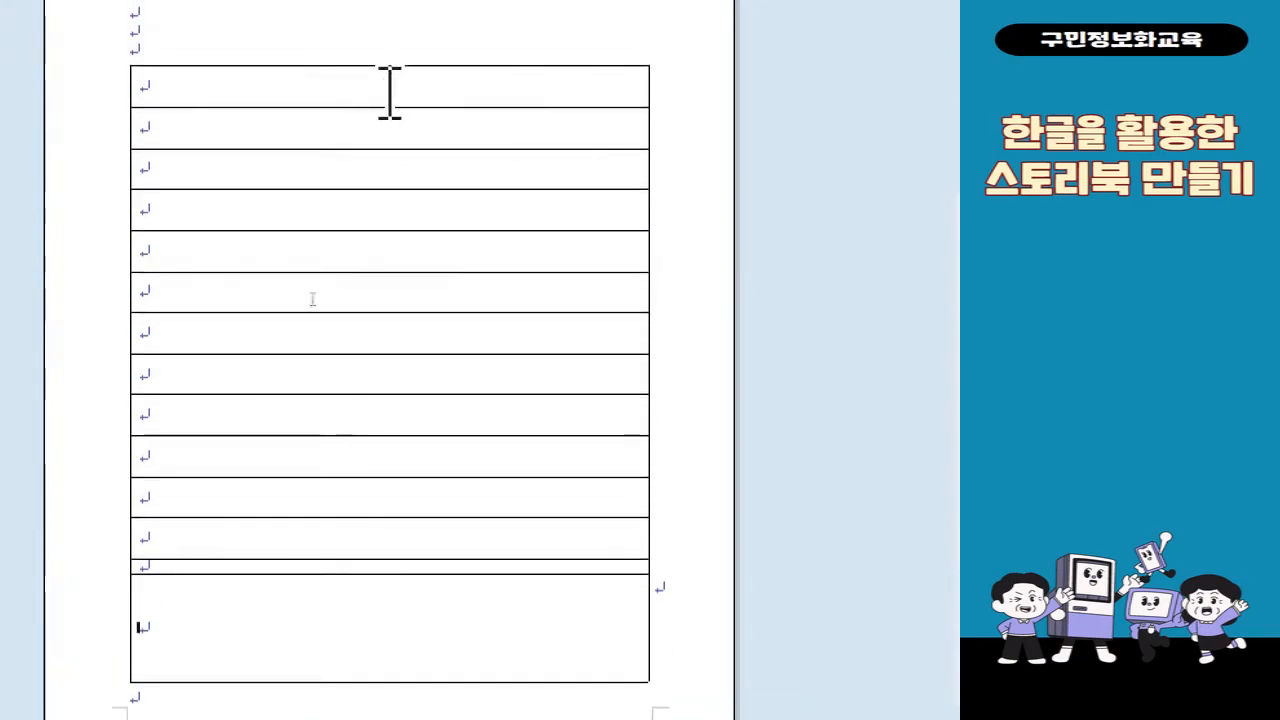
{"action": "left_click_drag", "start_coordinate": [389, 88], "coordinate": [391, 572]}
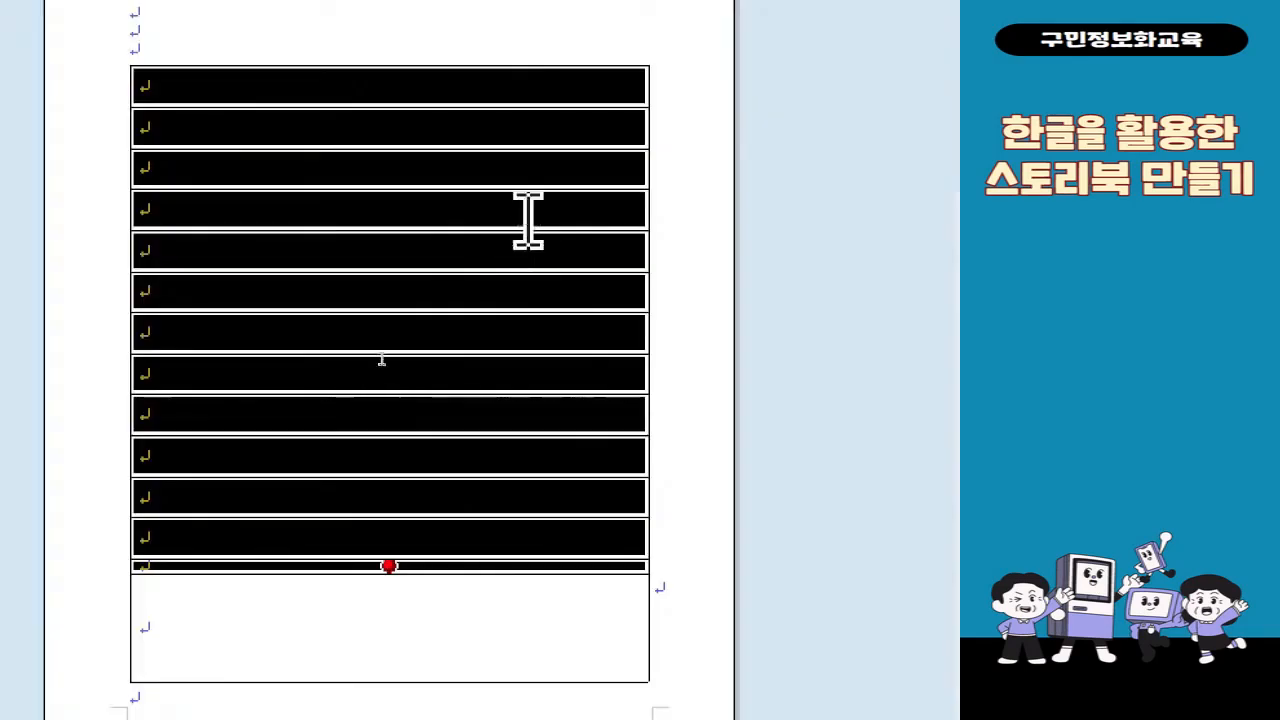
{"action": "right_click", "coordinate": [468, 275]}
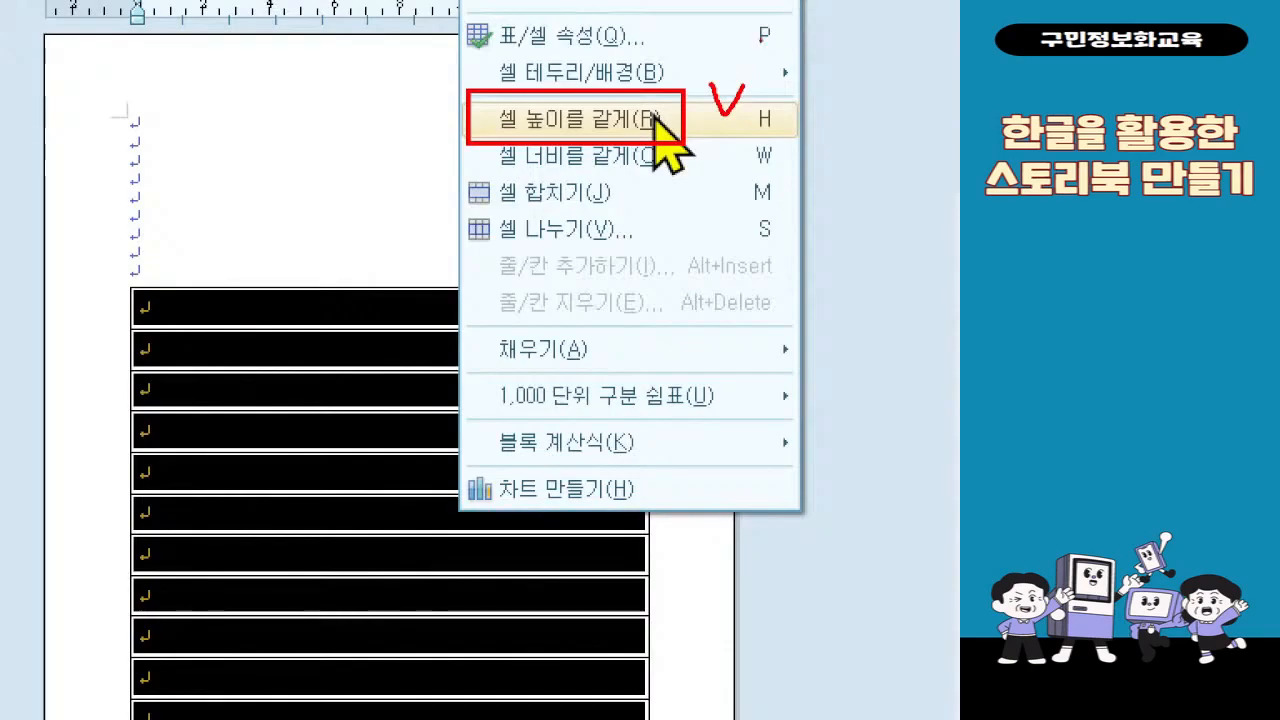
{"action": "left_click", "coordinate": [655, 115]}
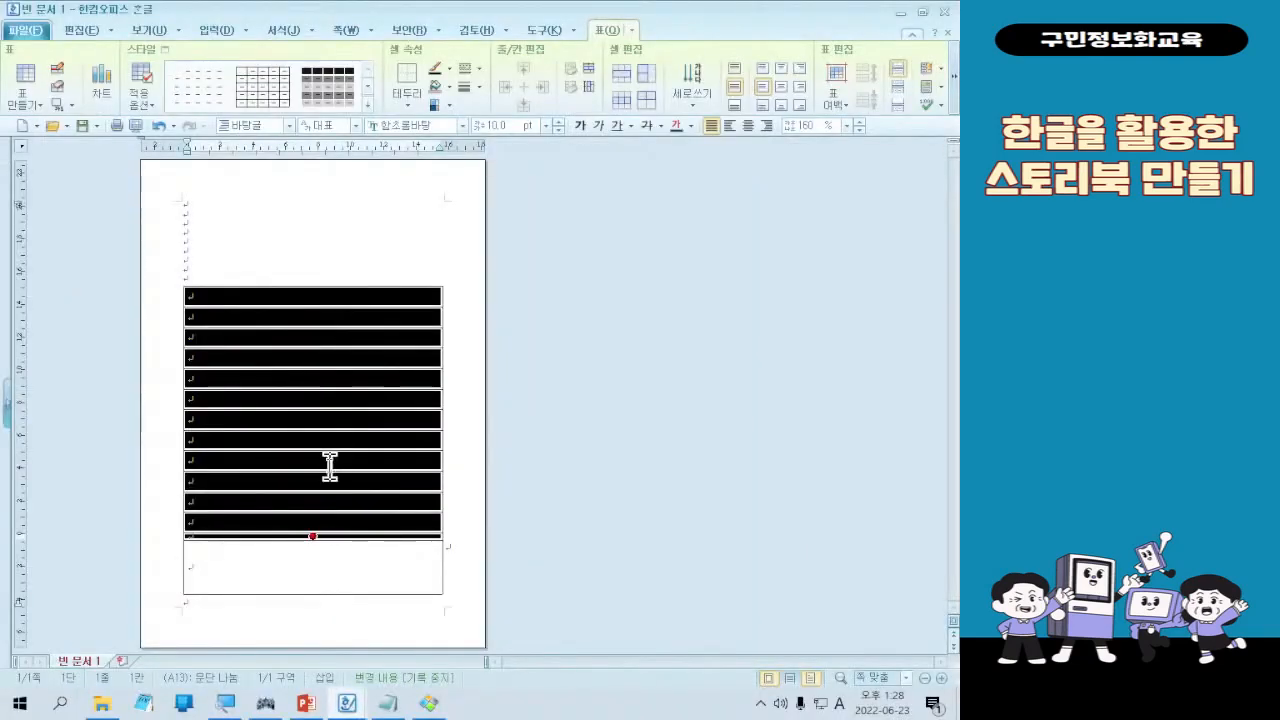
{"action": "right_click", "coordinate": [316, 465]}
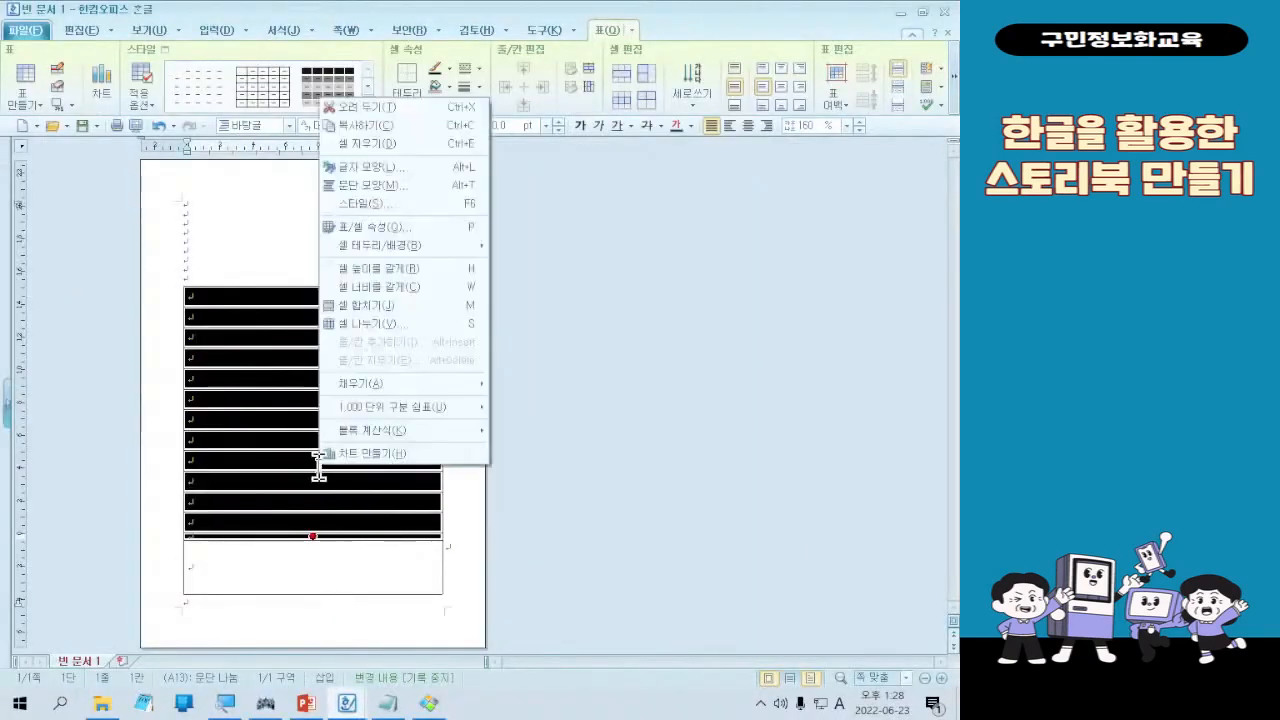
{"action": "left_click", "coordinate": [401, 268]}
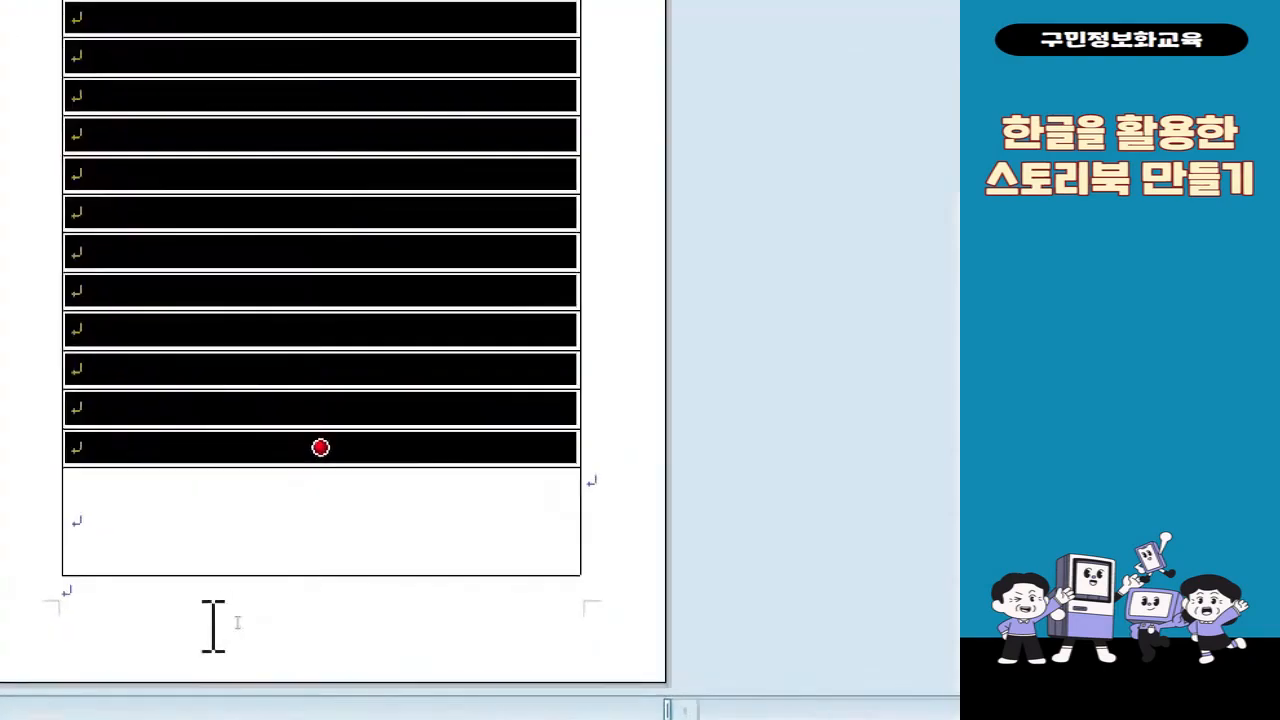
- Extend the table's bottom edge down to the page's bottom margin, adjusting it to keep the table on the first page
{"action": "left_click_drag", "start_coordinate": [165, 575], "coordinate": [156, 607]}
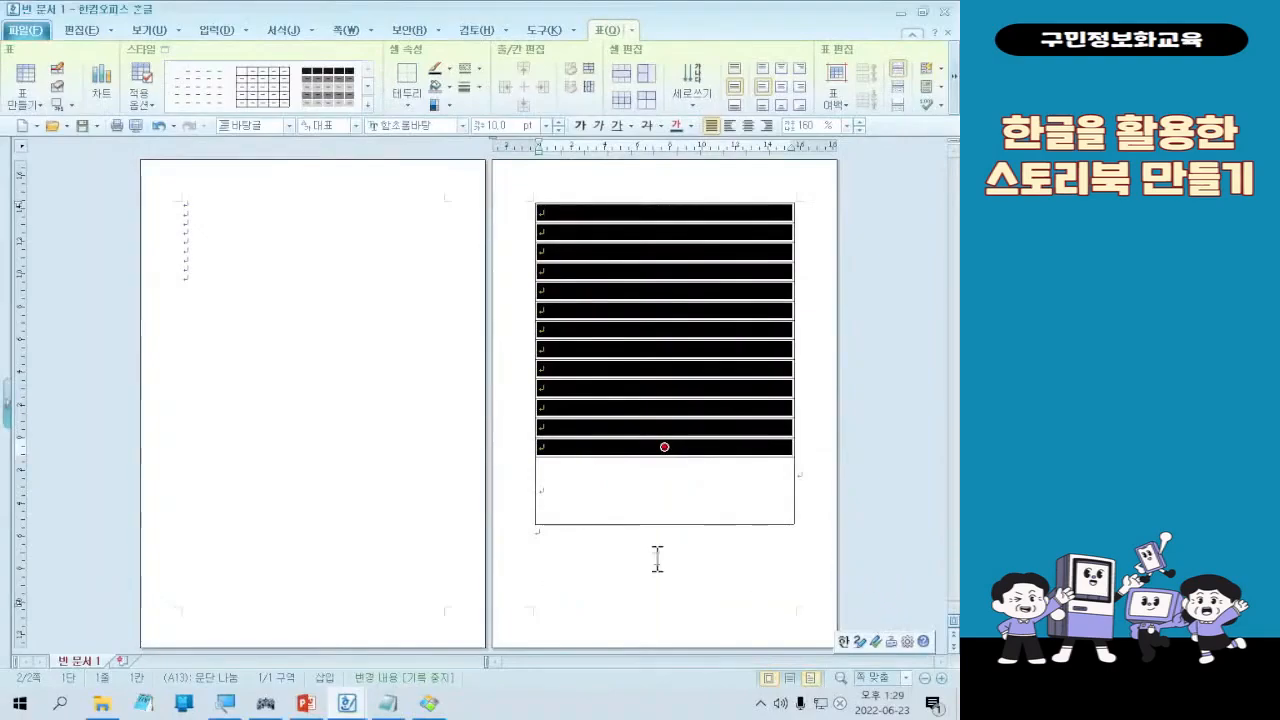
{"action": "left_click", "coordinate": [657, 559]}
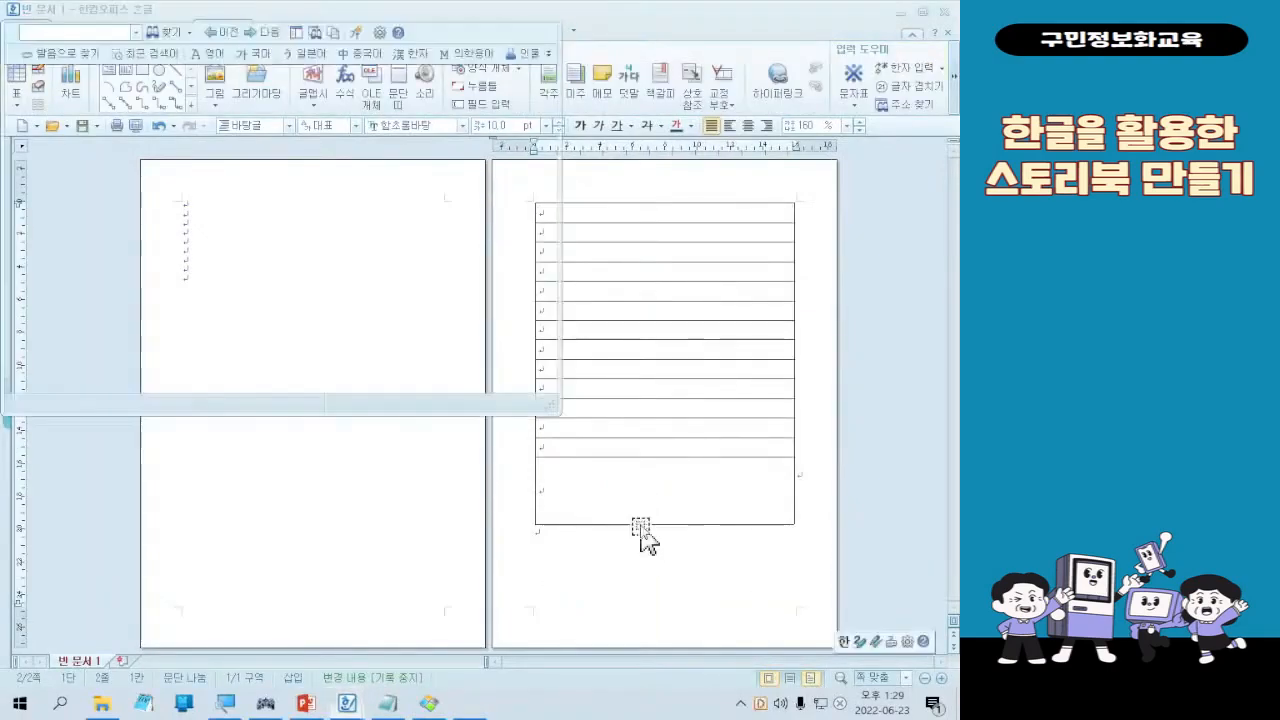
{"action": "key", "text": "BackSpace"}
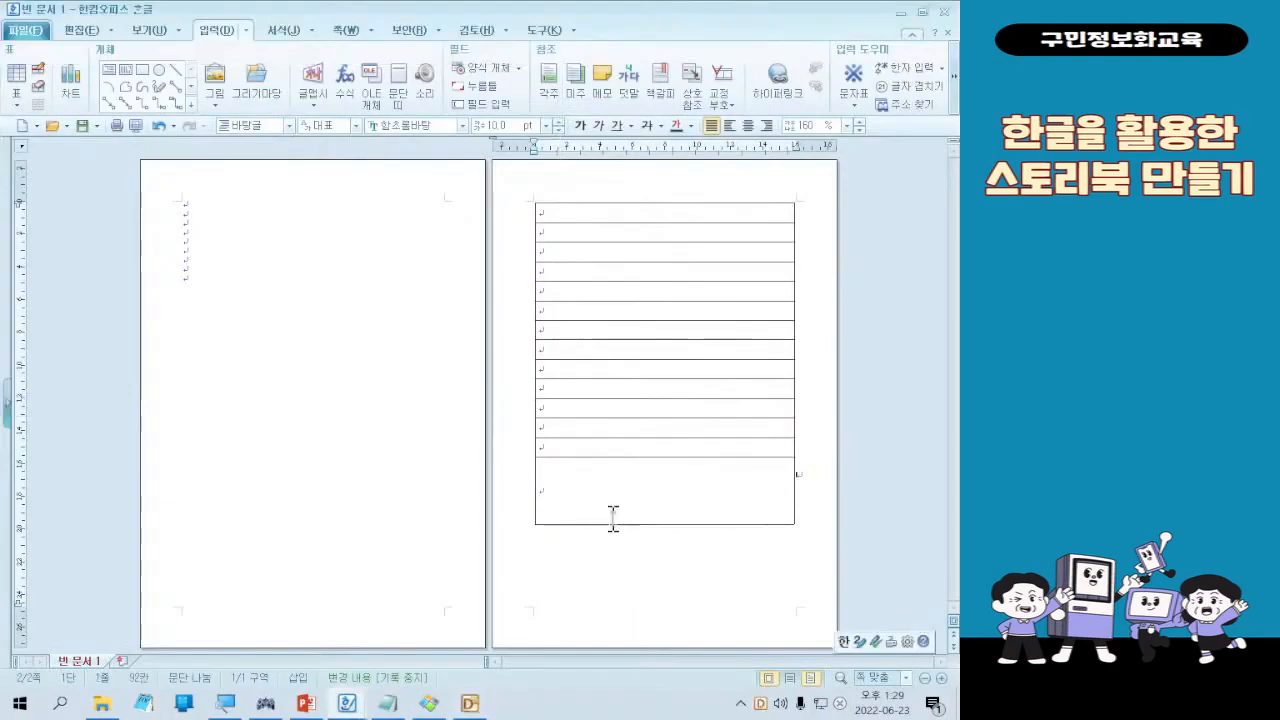
{"action": "key", "text": "Return"}
{"action": "left_click", "coordinate": [609, 527]}
{"action": "left_click", "coordinate": [608, 549]}
{"action": "left_click_drag", "start_coordinate": [626, 523], "coordinate": [626, 520]}
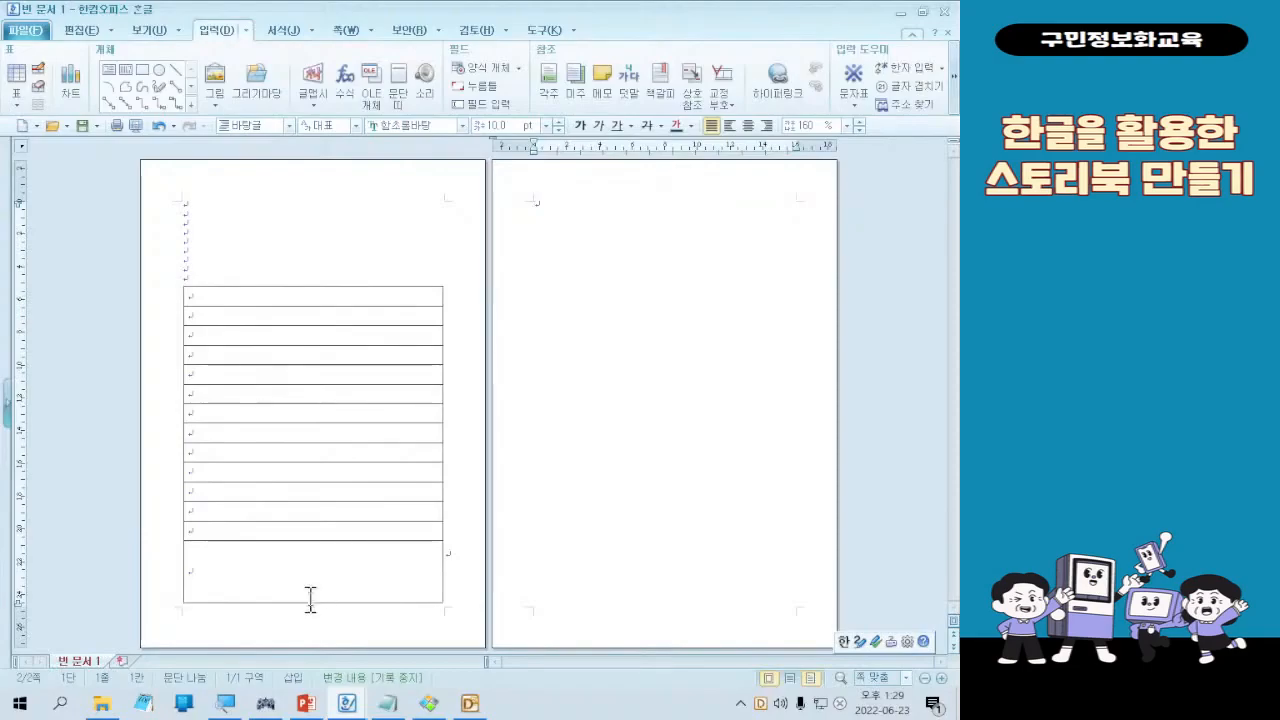
{"action": "left_click_drag", "start_coordinate": [306, 602], "coordinate": [306, 607]}
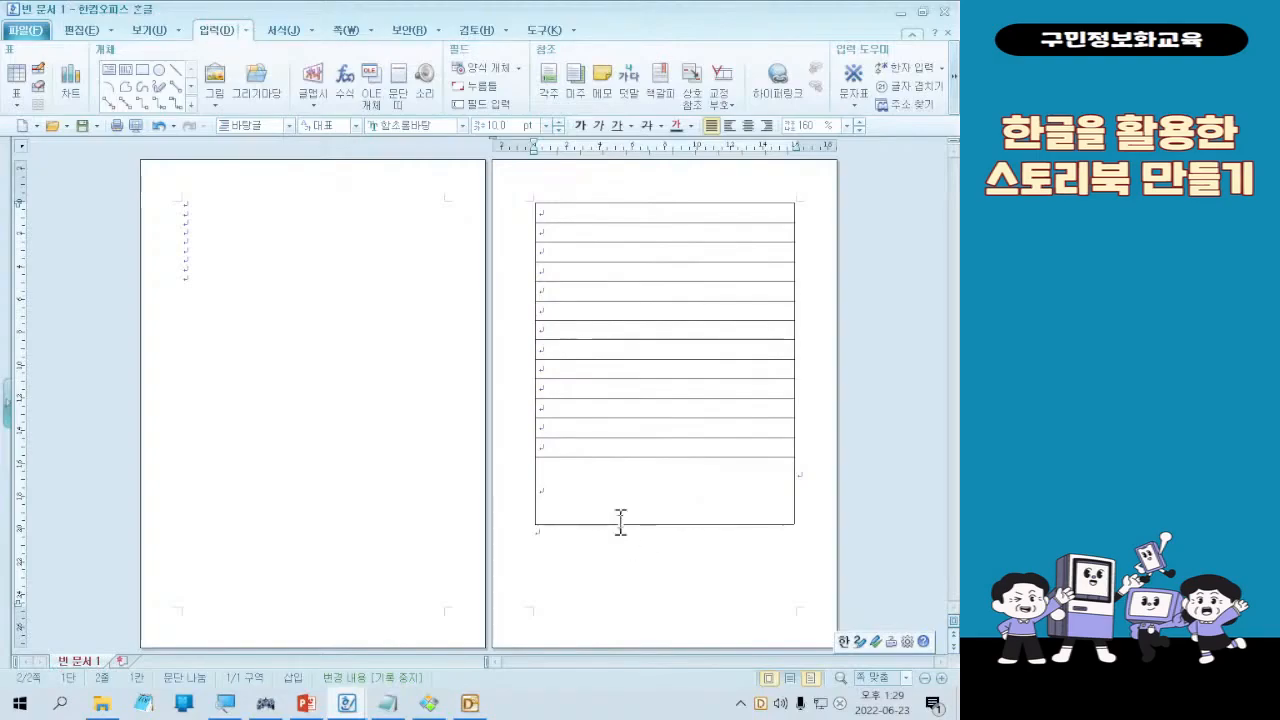
{"action": "left_click_drag", "start_coordinate": [615, 522], "coordinate": [612, 517]}
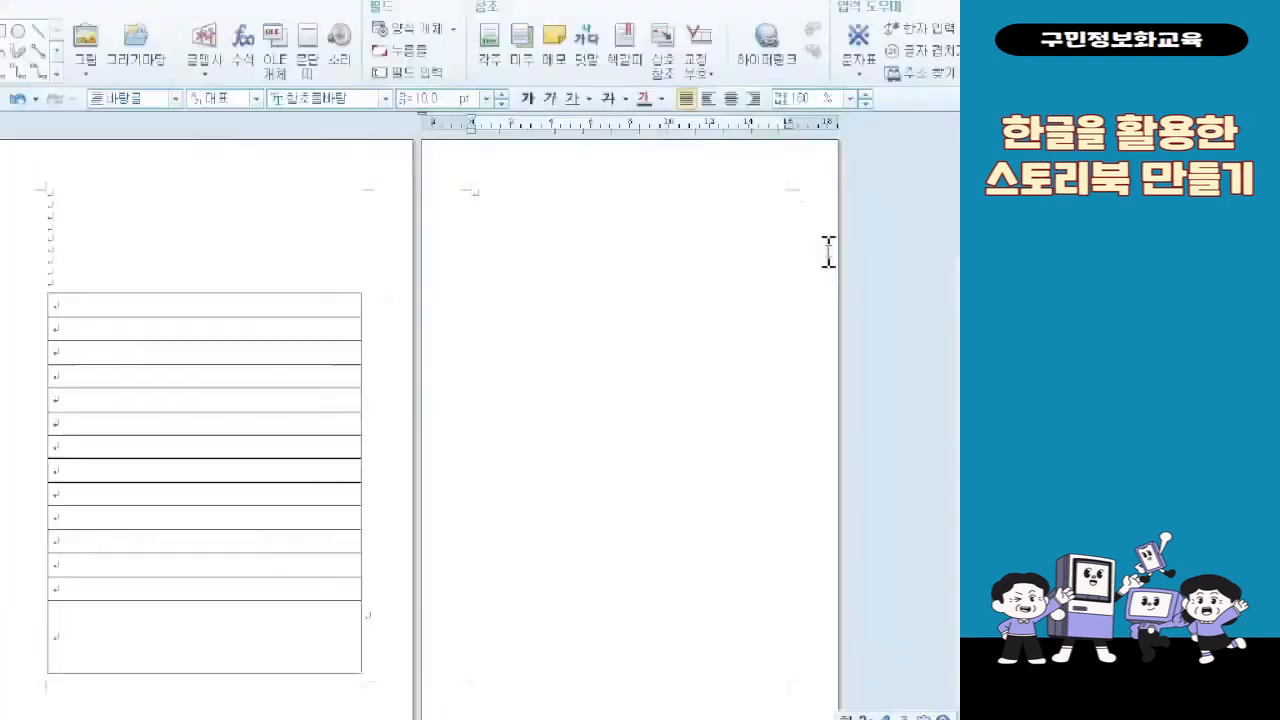
- Delete the empty paragraph after the table to remove the blank second page
{"action": "key", "text": "ctrl"}
{"action": "key", "text": "ctrl"}
{"action": "key", "text": "ctrl"}
{"action": "key", "text": "ctrl"}
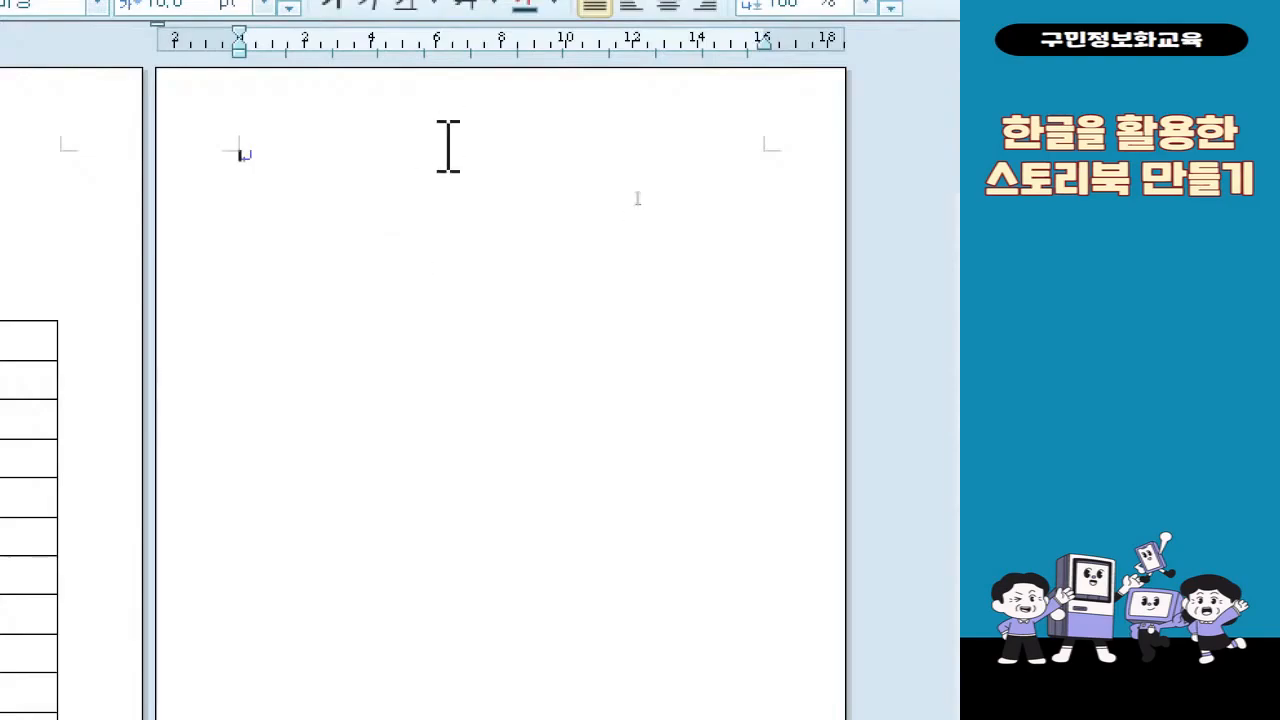
{"action": "key", "text": "BackSpace"}
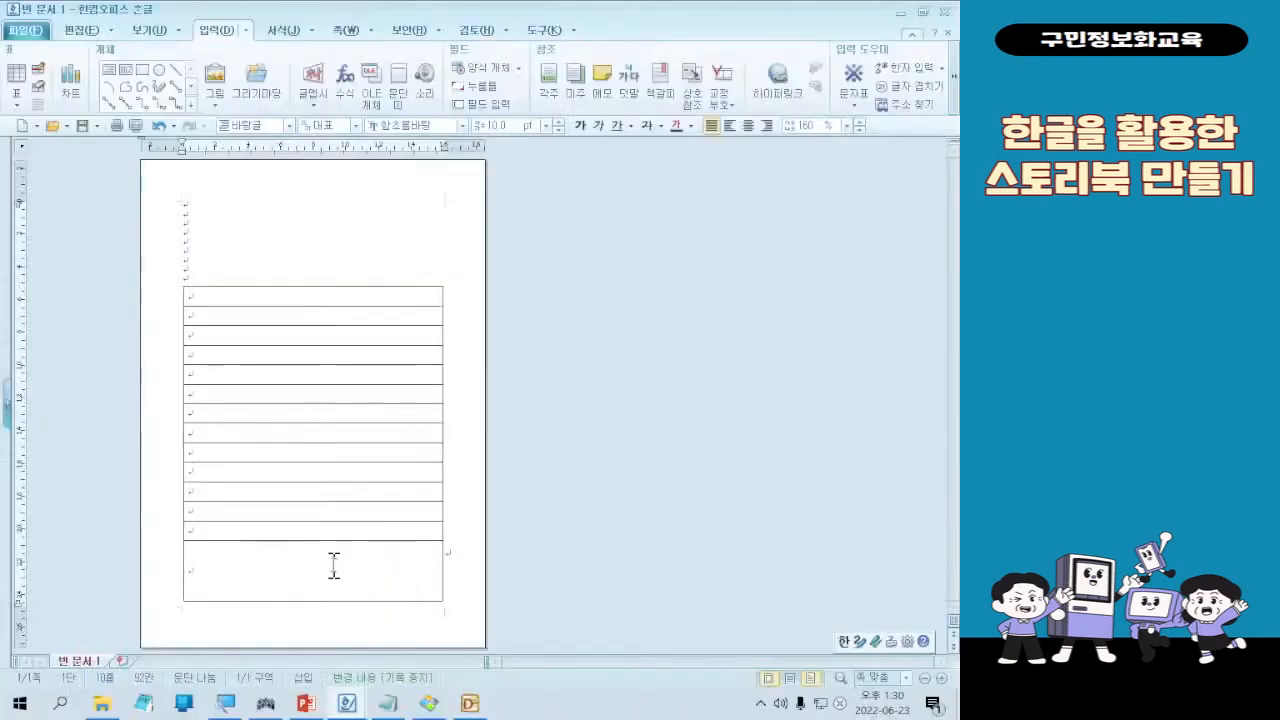
{"action": "left_click", "coordinate": [354, 590]}
{"action": "left_click", "coordinate": [354, 590]}
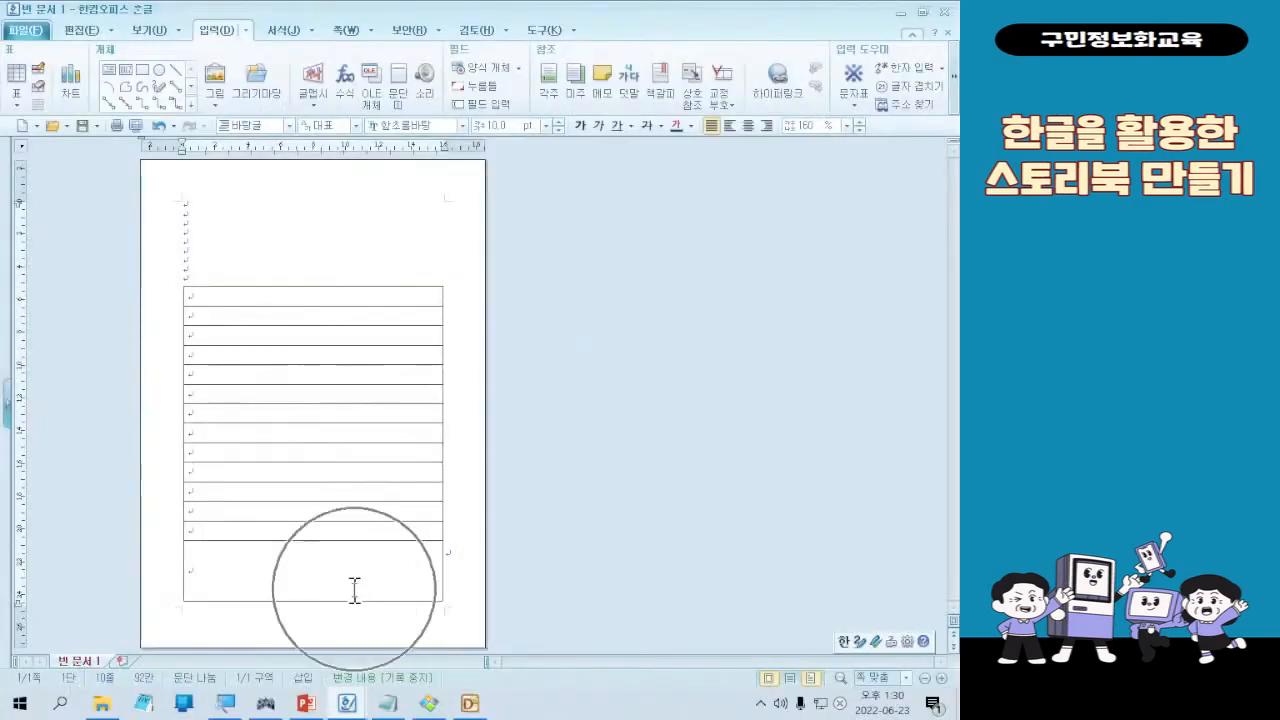
{"action": "left_click", "coordinate": [354, 590]}
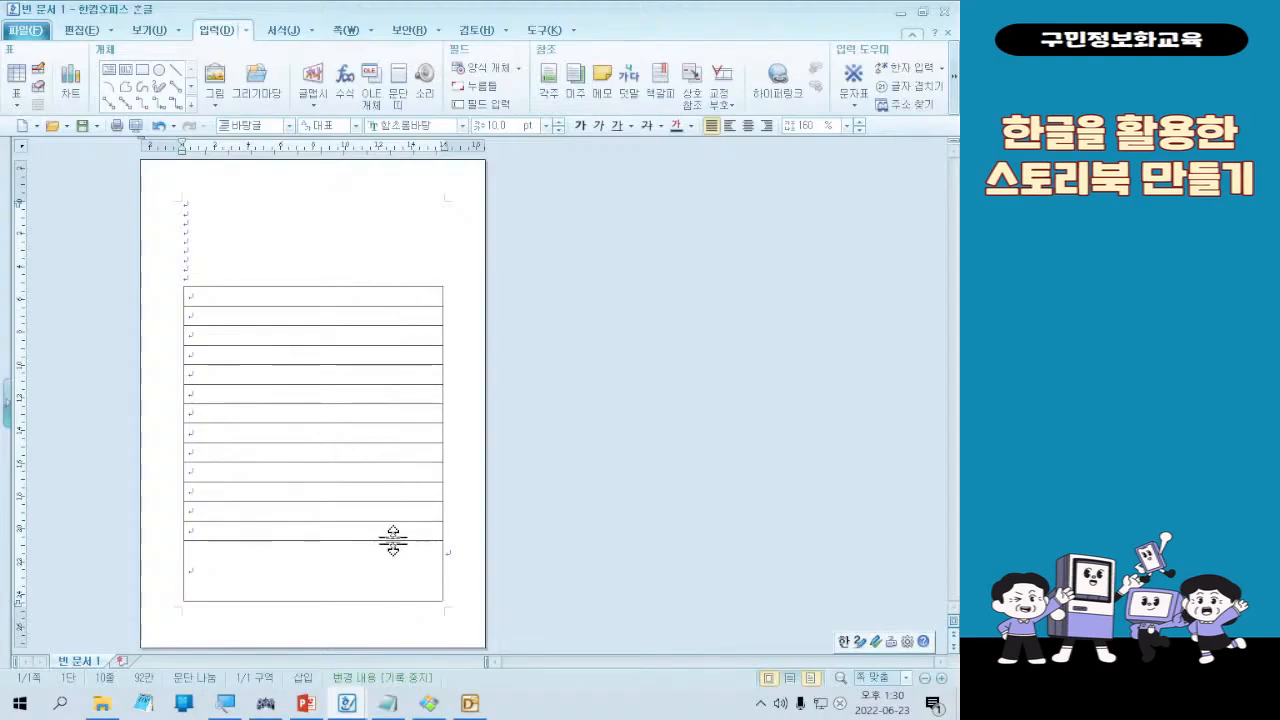
- Select all table rows and open the cell border/background settings applied as a single cell (하나의 셀처럼 적용)
{"action": "left_click", "coordinate": [305, 298]}
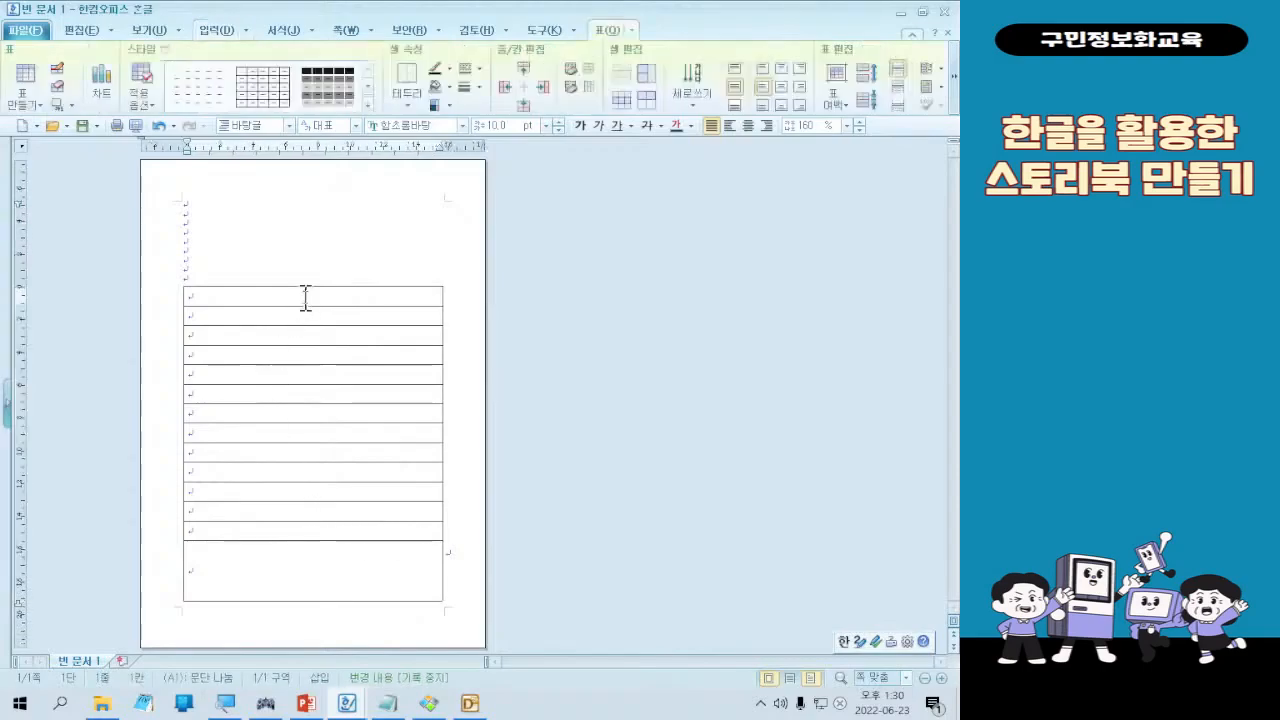
{"action": "left_click_drag", "start_coordinate": [305, 298], "coordinate": [313, 570]}
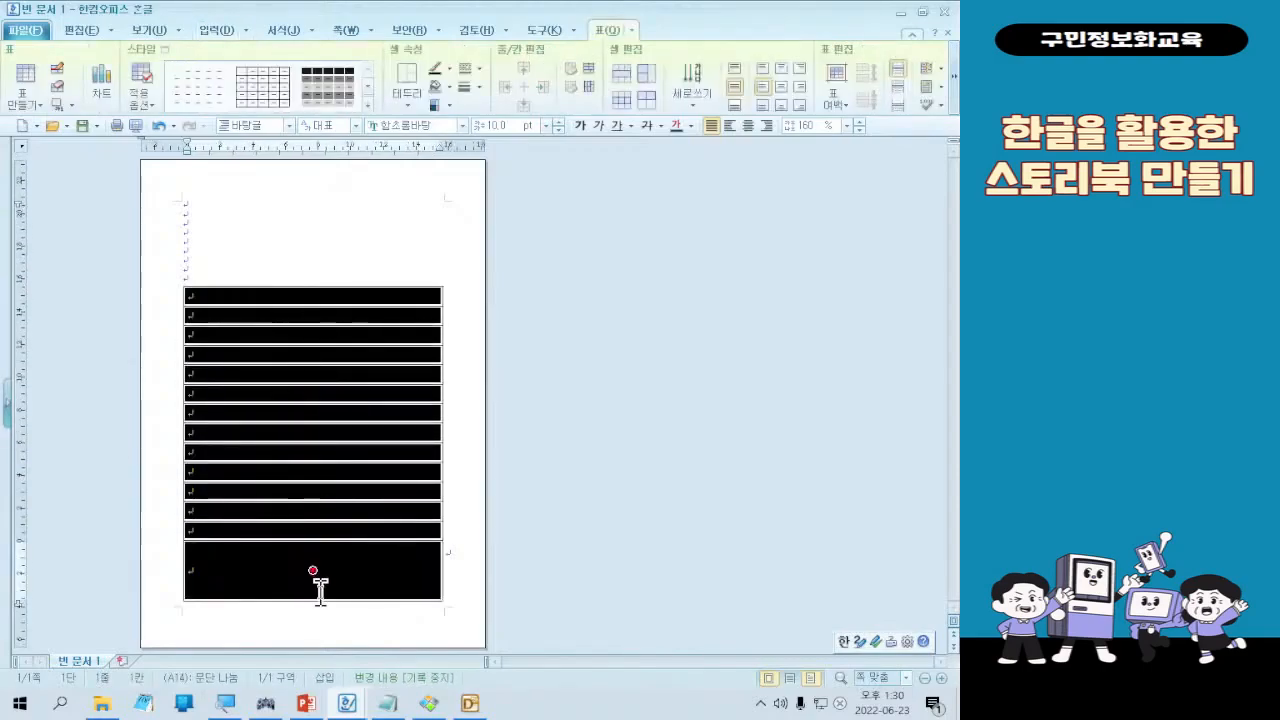
{"action": "mouse_move", "coordinate": [270, 275]}
{"action": "left_mouse_down"}
{"action": "mouse_move", "coordinate": [322, 319]}
{"action": "mouse_move", "coordinate": [294, 577]}
{"action": "left_mouse_up"}
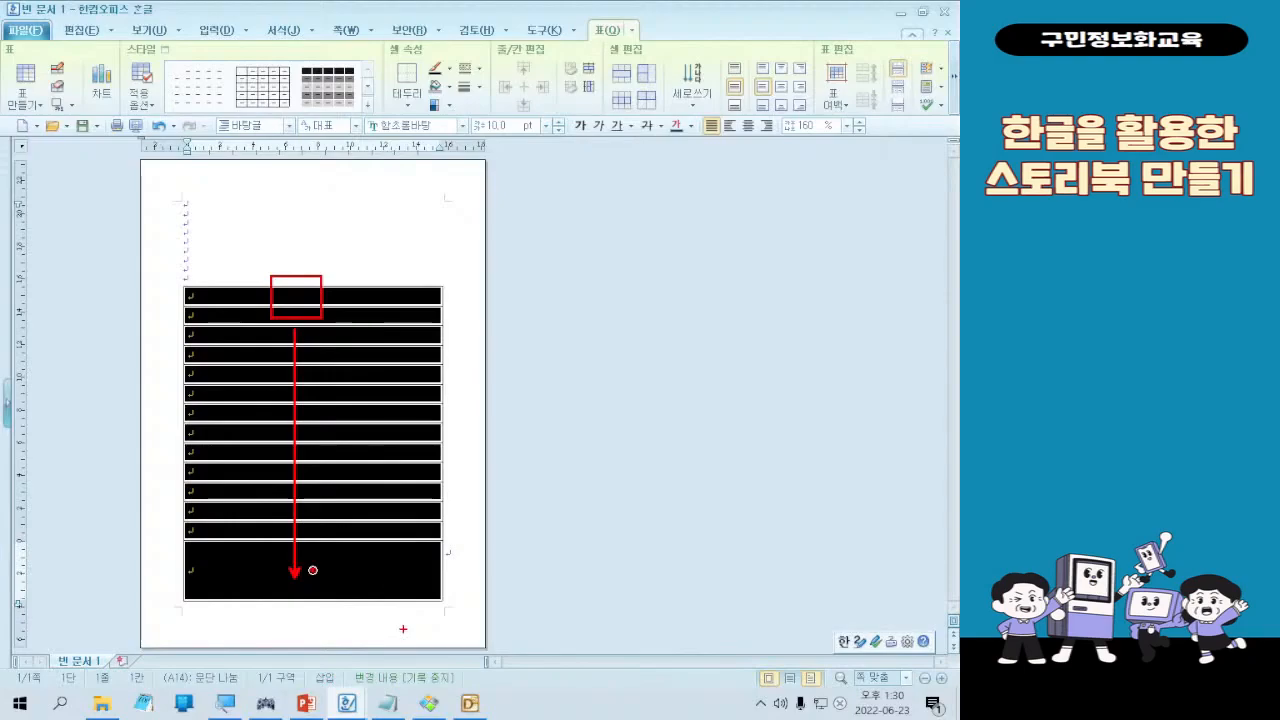
{"action": "right_click", "coordinate": [354, 397]}
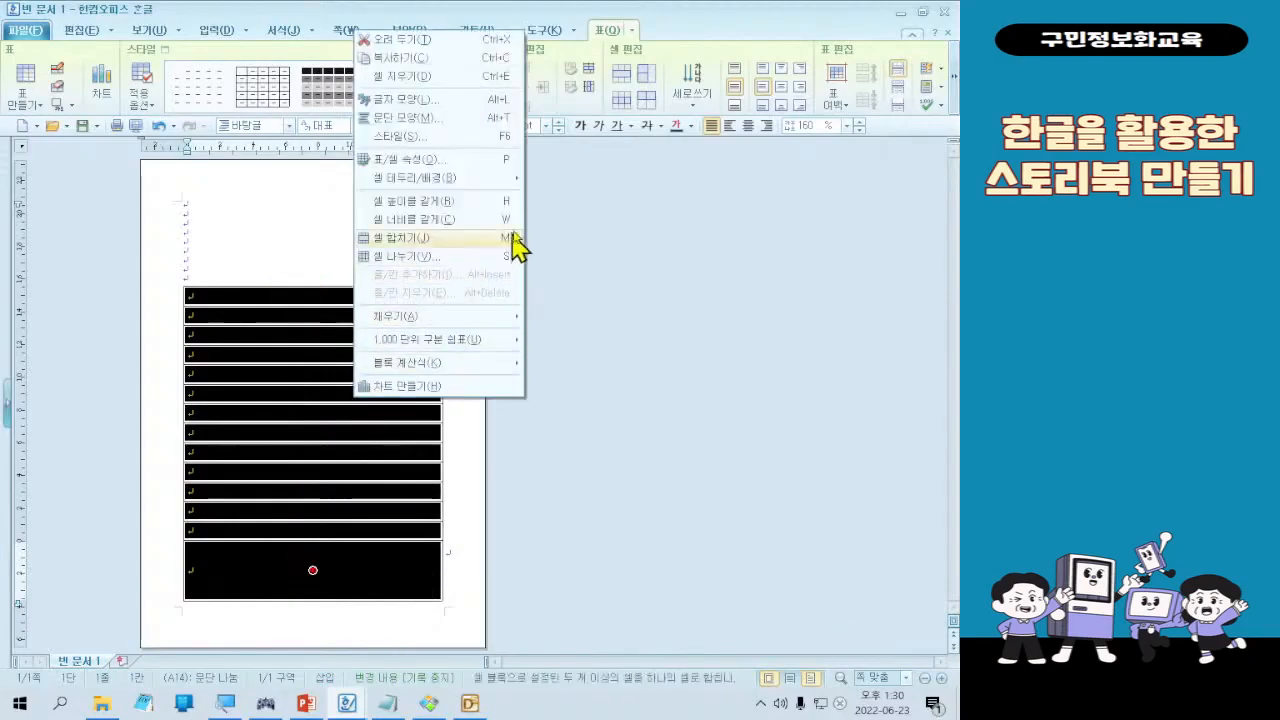
{"action": "mouse_move", "coordinate": [515, 182]}
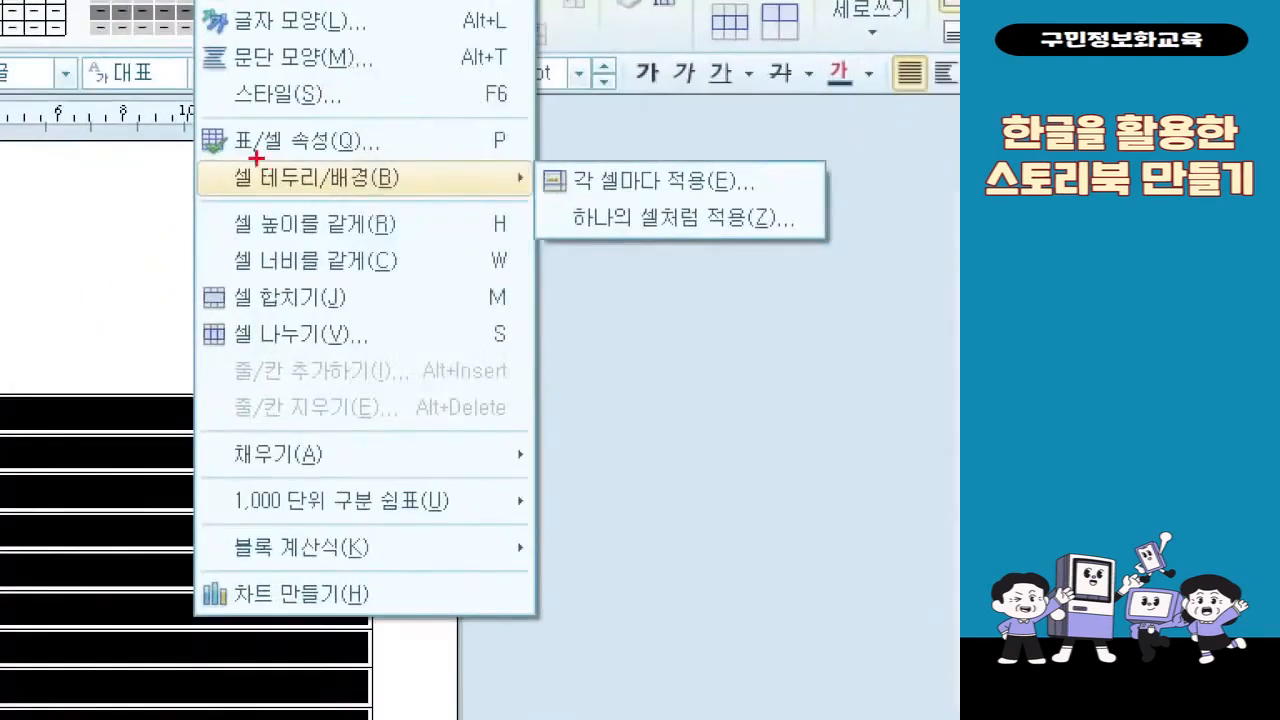
{"action": "left_click_drag", "start_coordinate": [356, 165], "coordinate": [428, 188]}
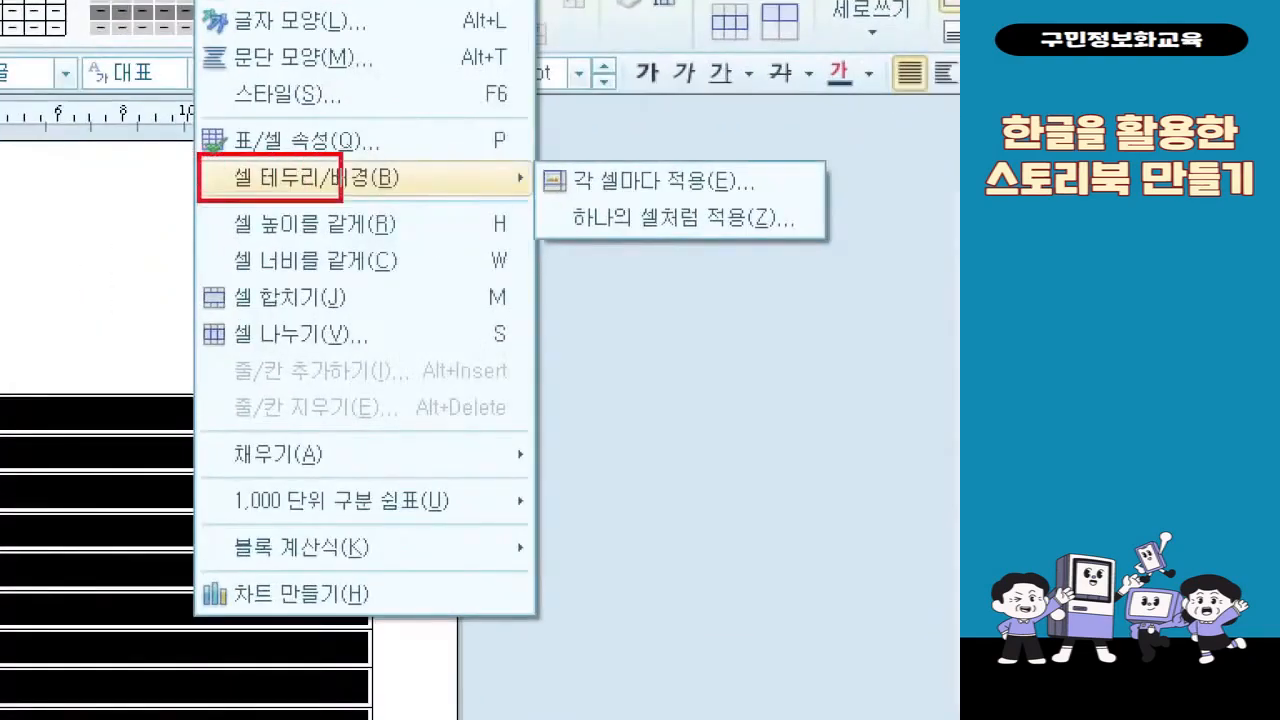
{"action": "left_click_drag", "start_coordinate": [341, 201], "coordinate": [393, 206]}
{"action": "mouse_move", "coordinate": [543, 201]}
{"action": "left_mouse_down"}
{"action": "mouse_move", "coordinate": [803, 281]}
{"action": "mouse_move", "coordinate": [837, 246]}
{"action": "left_mouse_up"}
{"action": "mouse_move", "coordinate": [425, 183]}
{"action": "left_mouse_down"}
{"action": "mouse_move", "coordinate": [518, 228]}
{"action": "mouse_move", "coordinate": [386, 171]}
{"action": "left_mouse_up"}
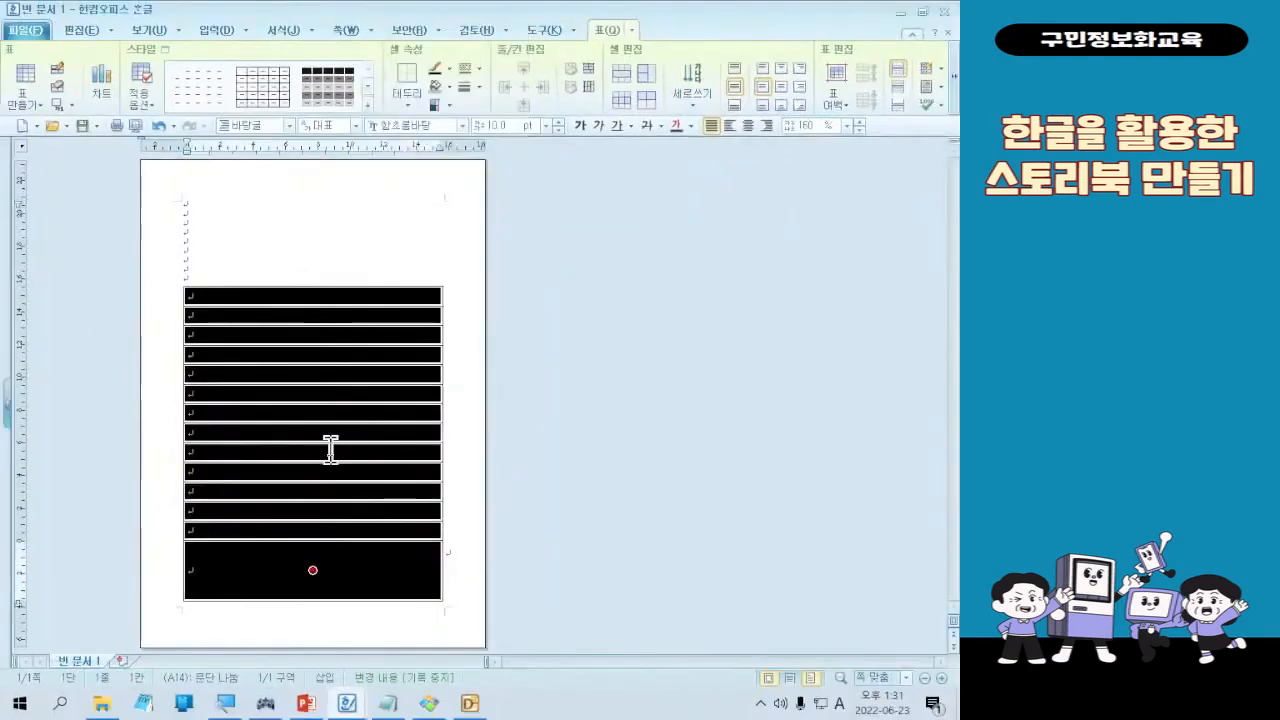
{"action": "right_click", "coordinate": [329, 449]}
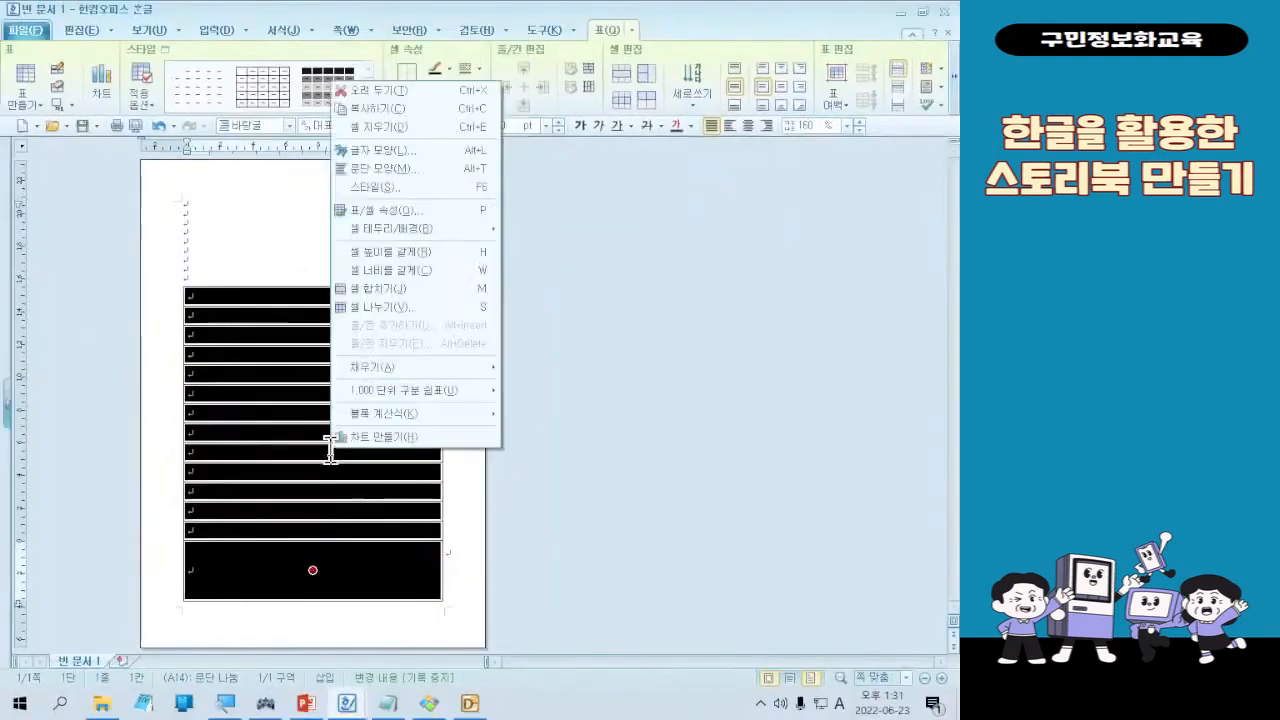
{"action": "mouse_move", "coordinate": [487, 236]}
{"action": "left_click", "coordinate": [520, 248]}
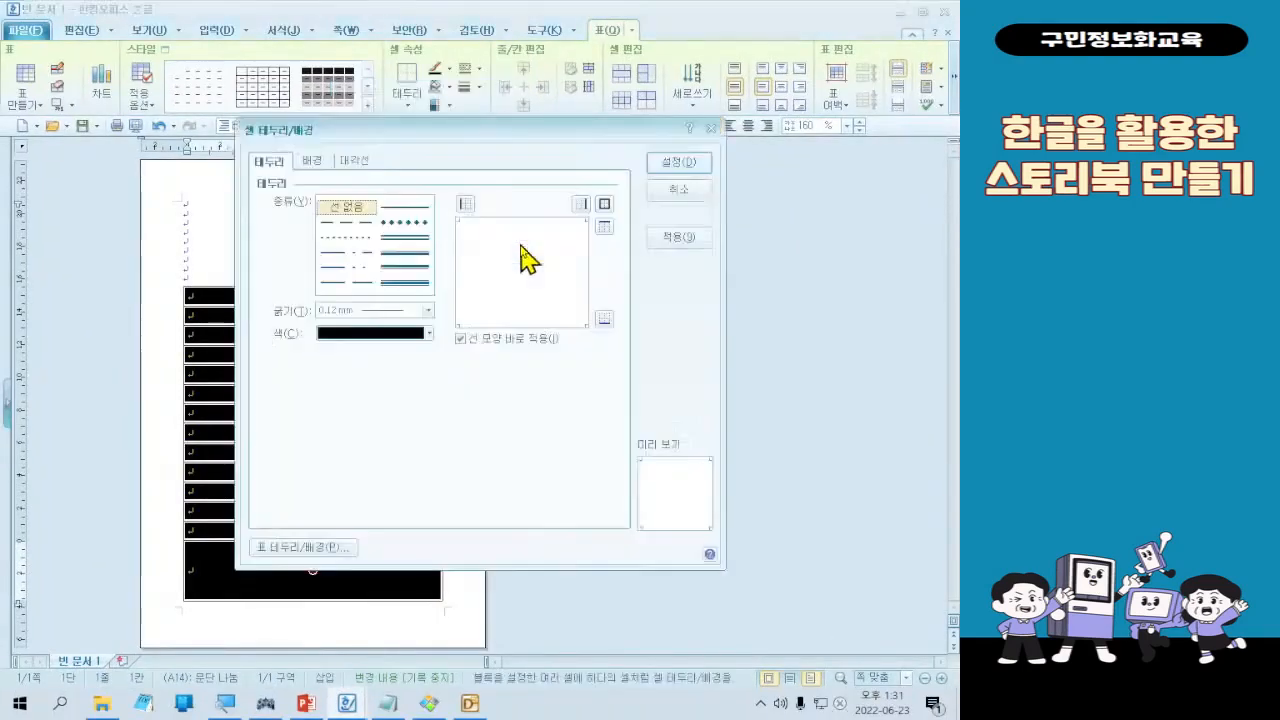
- Give the selected cells a gradient (그러데이션) fill and switch the start colour palette to the 바다 theme
{"action": "left_click", "coordinate": [312, 161]}
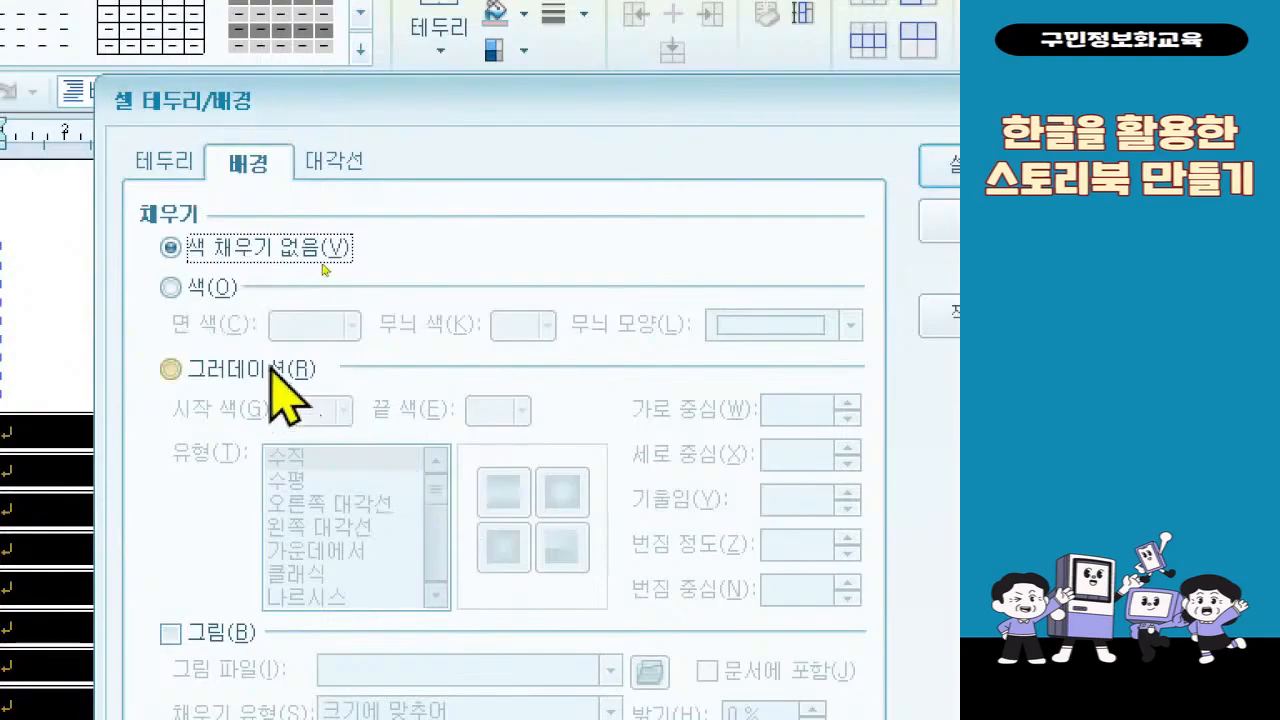
{"action": "left_click", "coordinate": [316, 369]}
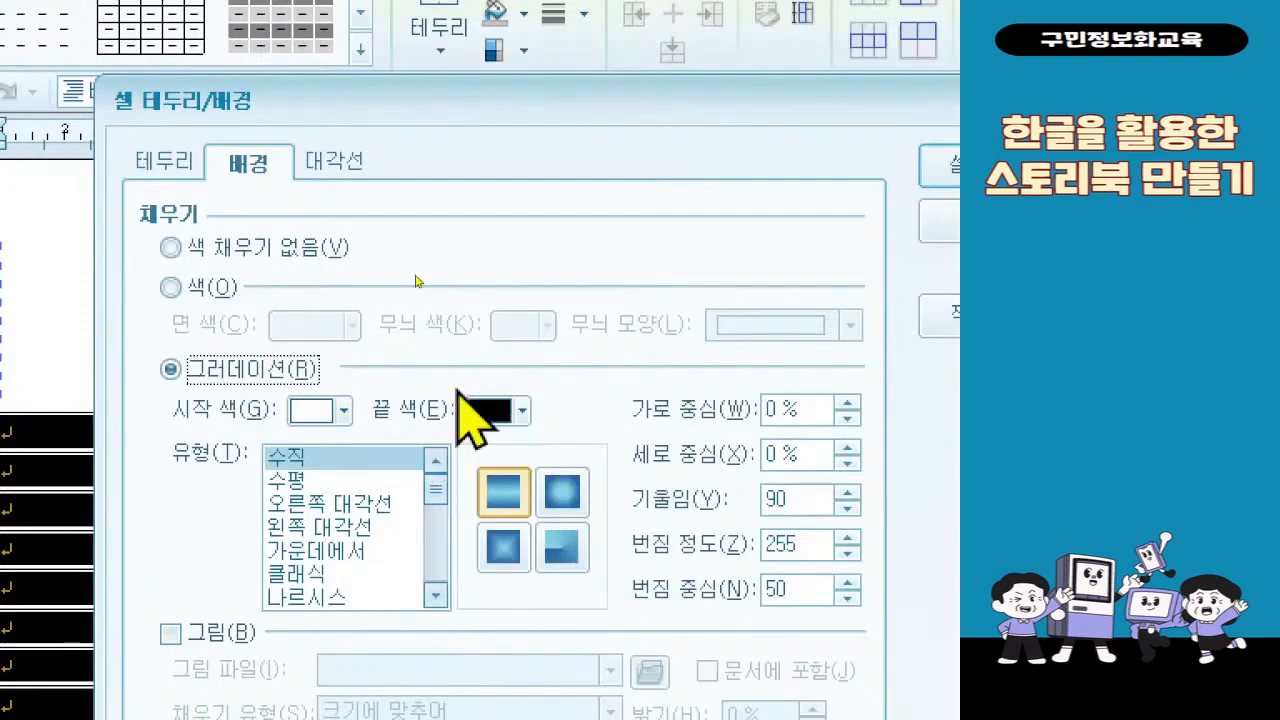
{"action": "left_click", "coordinate": [343, 410]}
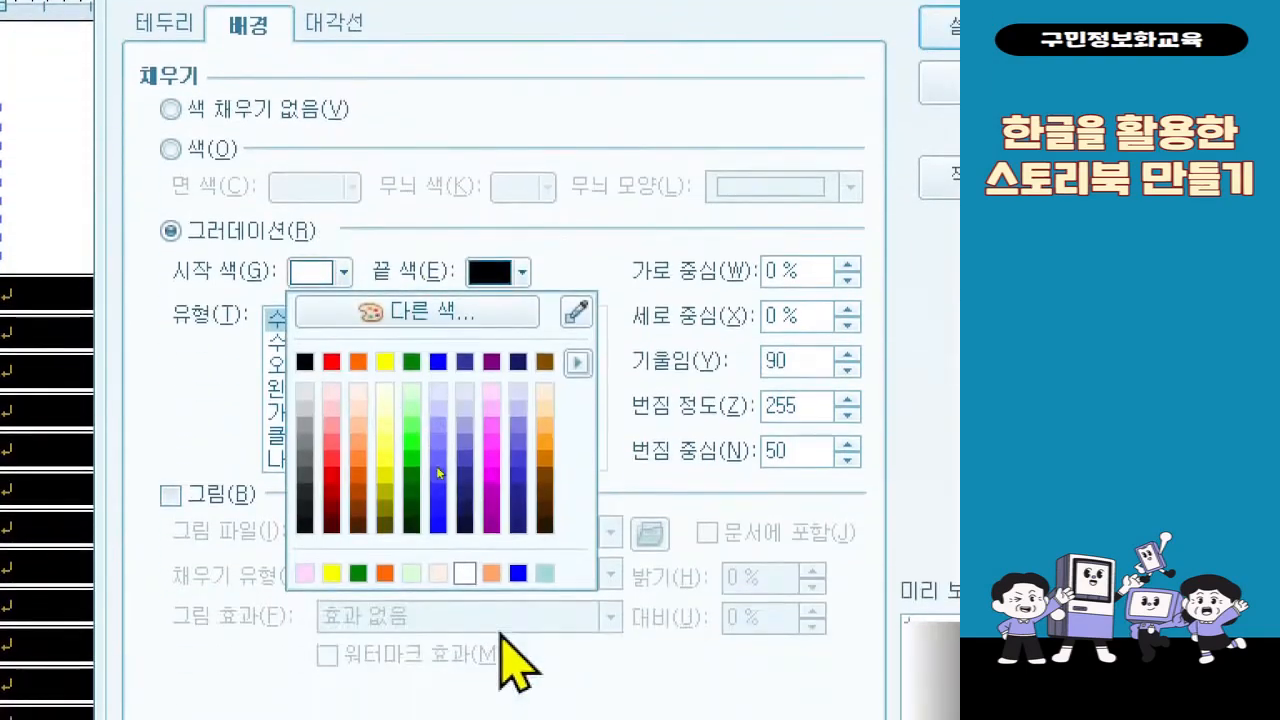
{"action": "left_click", "coordinate": [590, 376]}
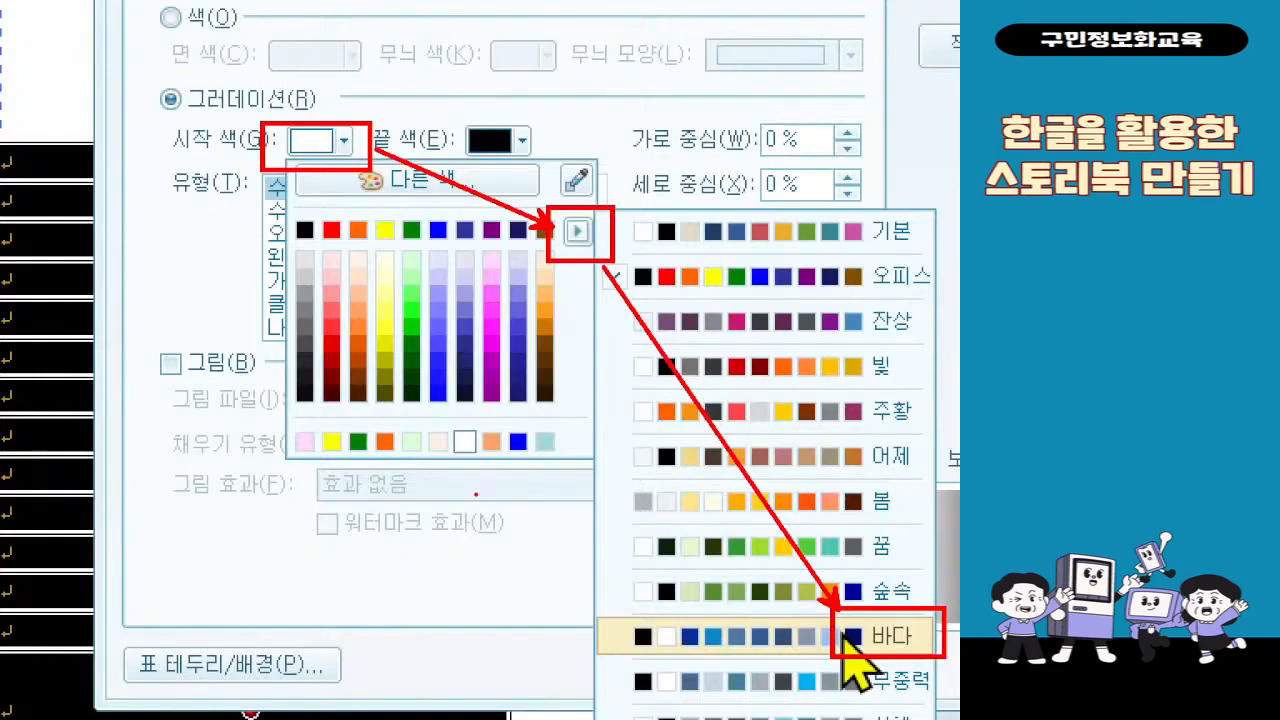
{"action": "left_click", "coordinate": [843, 636]}
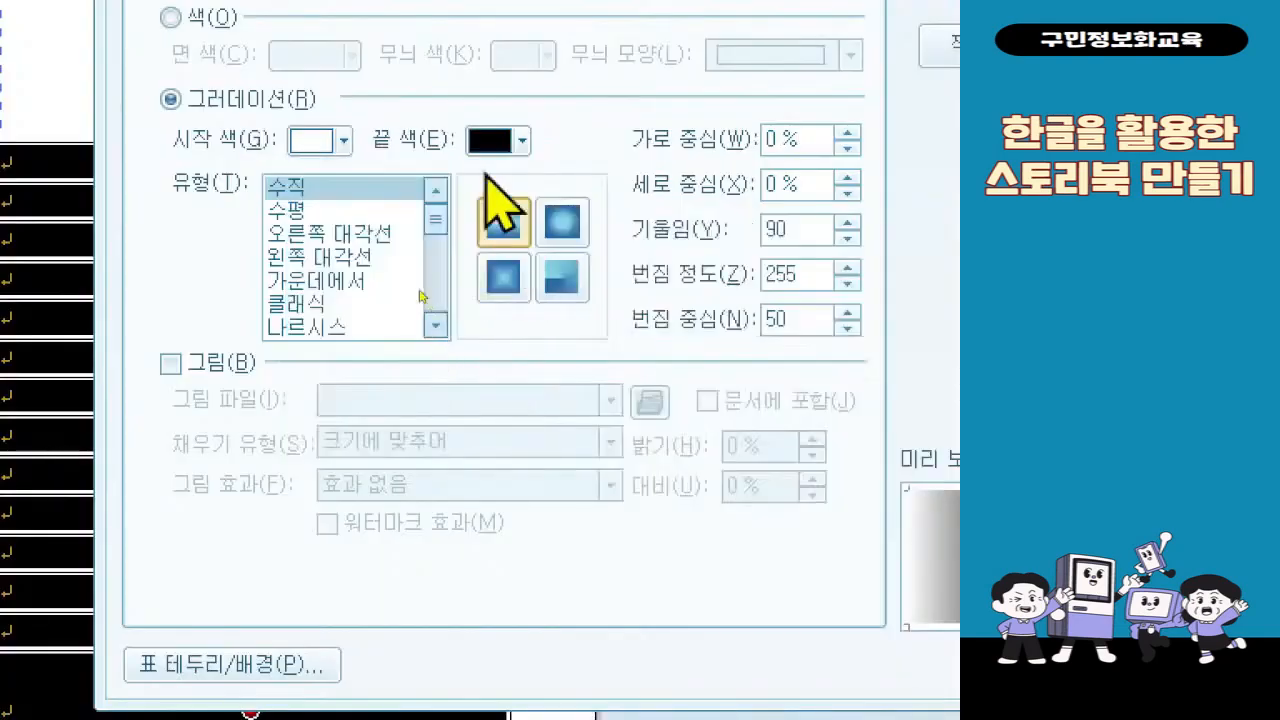
{"action": "left_click", "coordinate": [343, 141]}
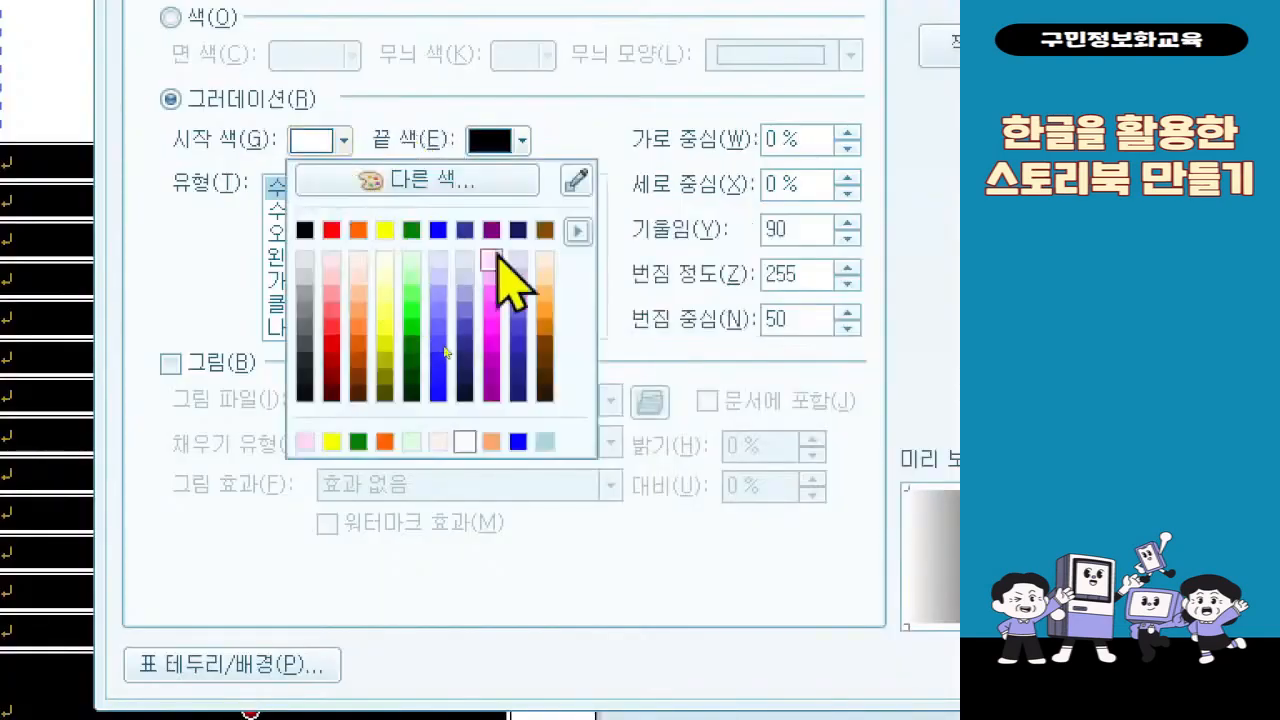
{"action": "left_click", "coordinate": [577, 231]}
{"action": "left_click", "coordinate": [765, 636]}
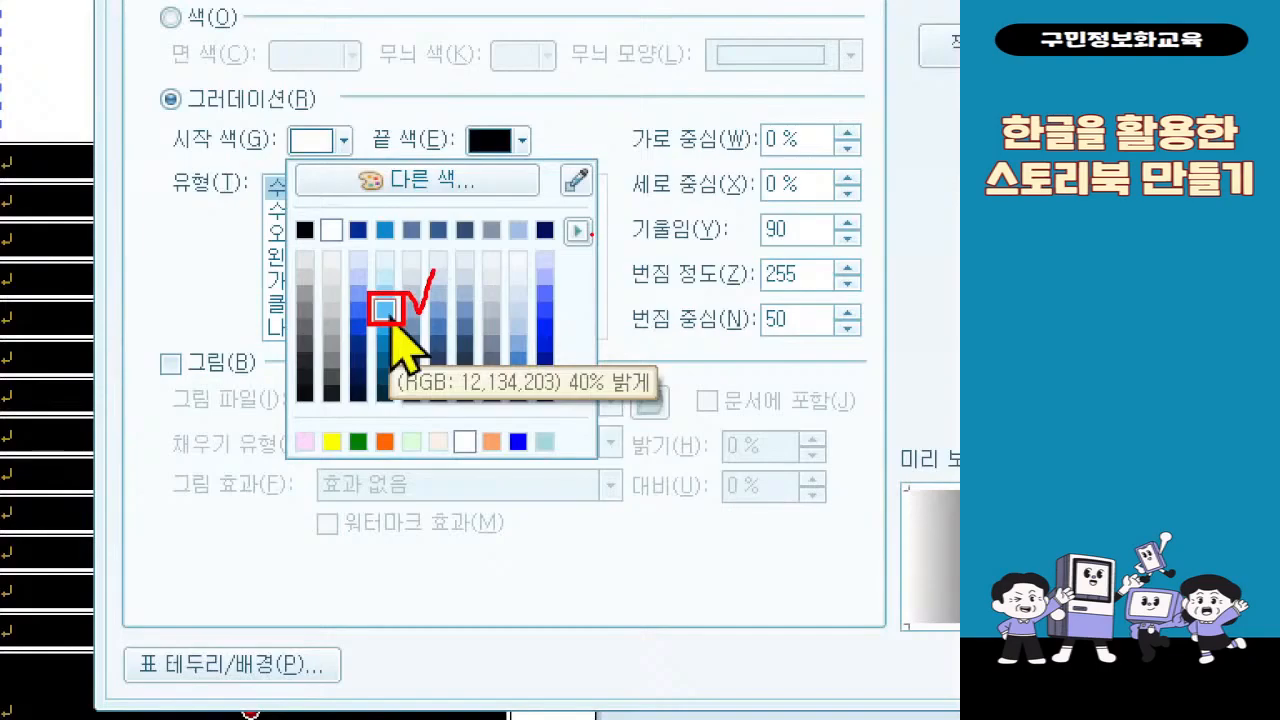
- Set the gradient's start colour to the light blue RGB 12,134,203, 40% 밝게
{"action": "key", "text": "Escape"}
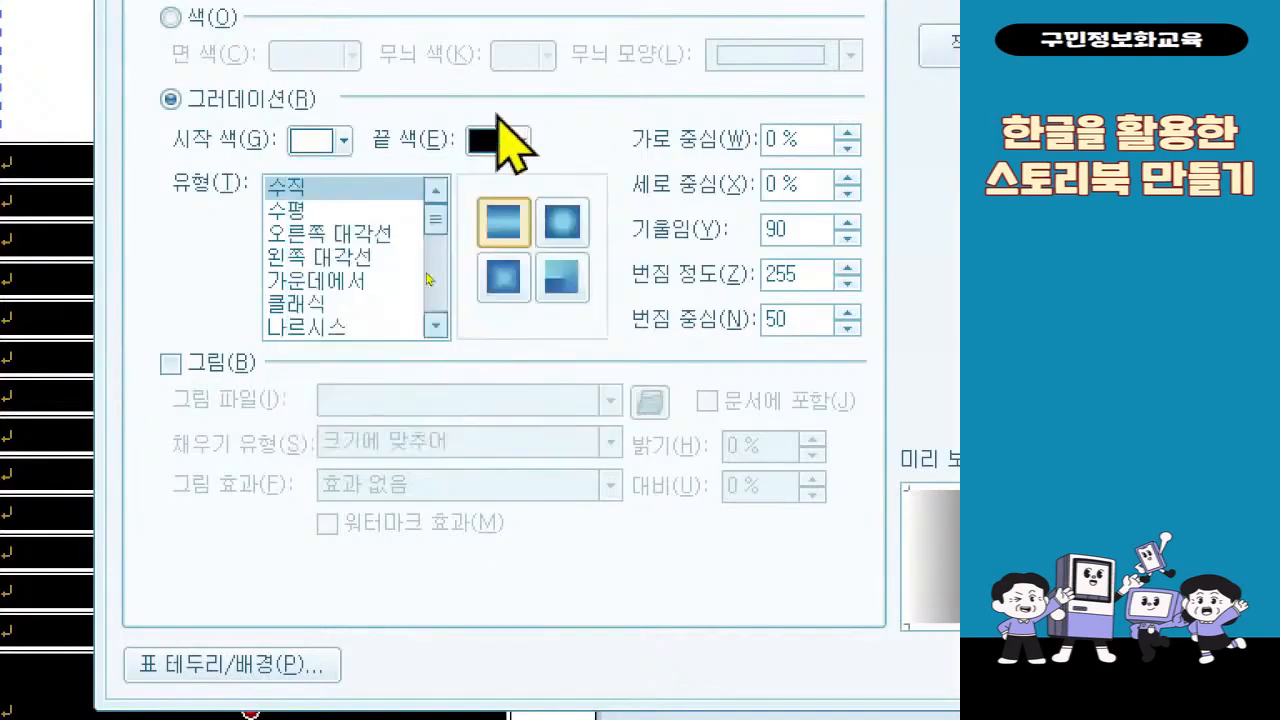
{"action": "left_click", "coordinate": [299, 152]}
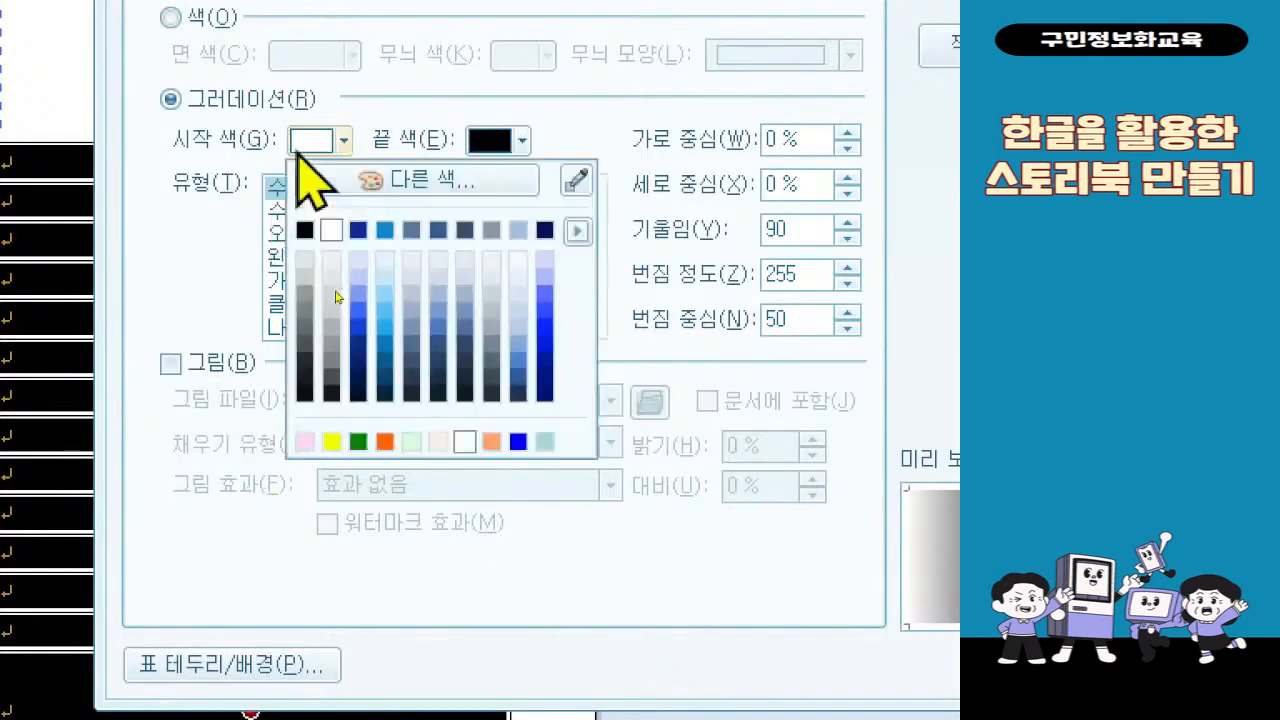
{"action": "left_click", "coordinate": [396, 316]}
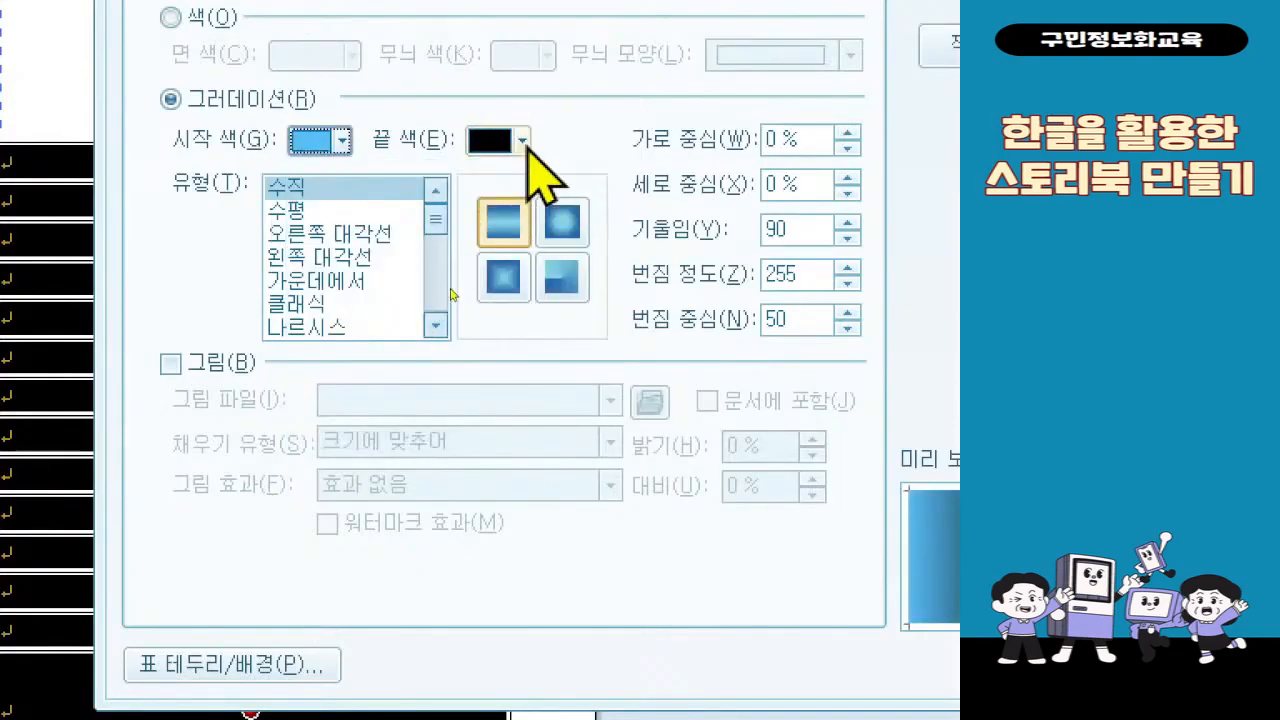
- Switch the palette for the gradient's end colour to the 오피스 theme
{"action": "left_click", "coordinate": [522, 141]}
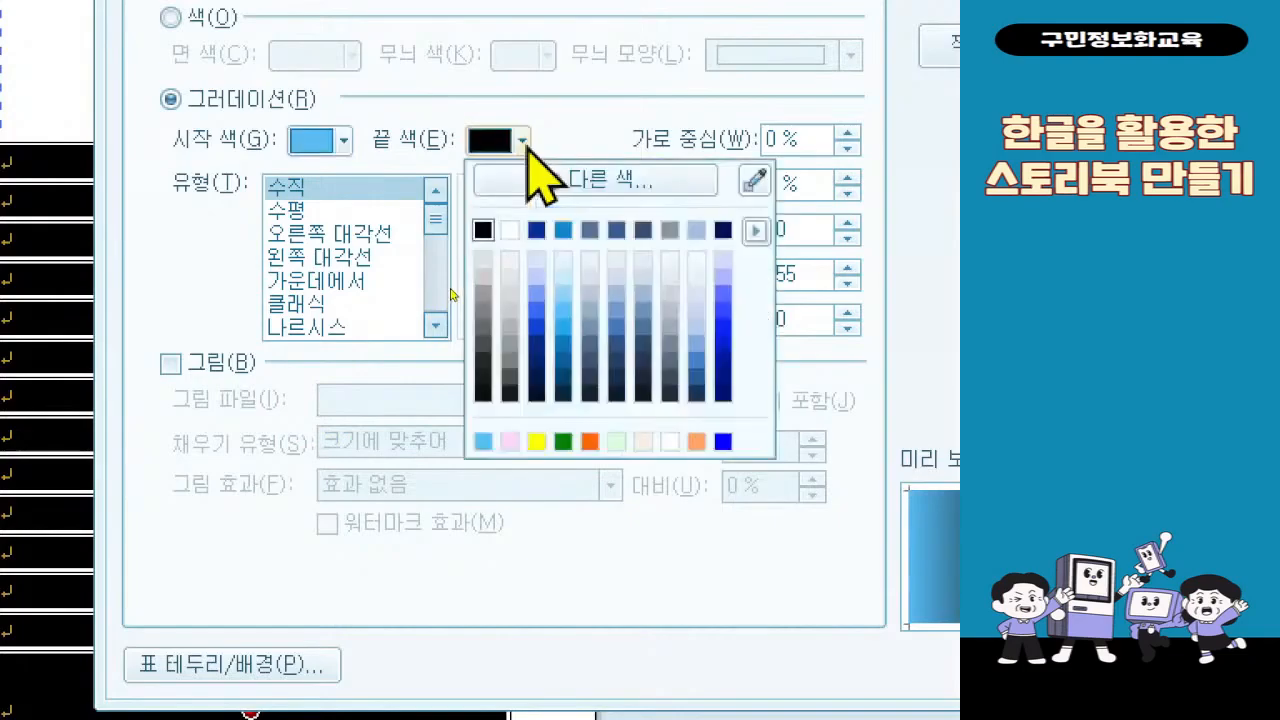
{"action": "left_click", "coordinate": [756, 230]}
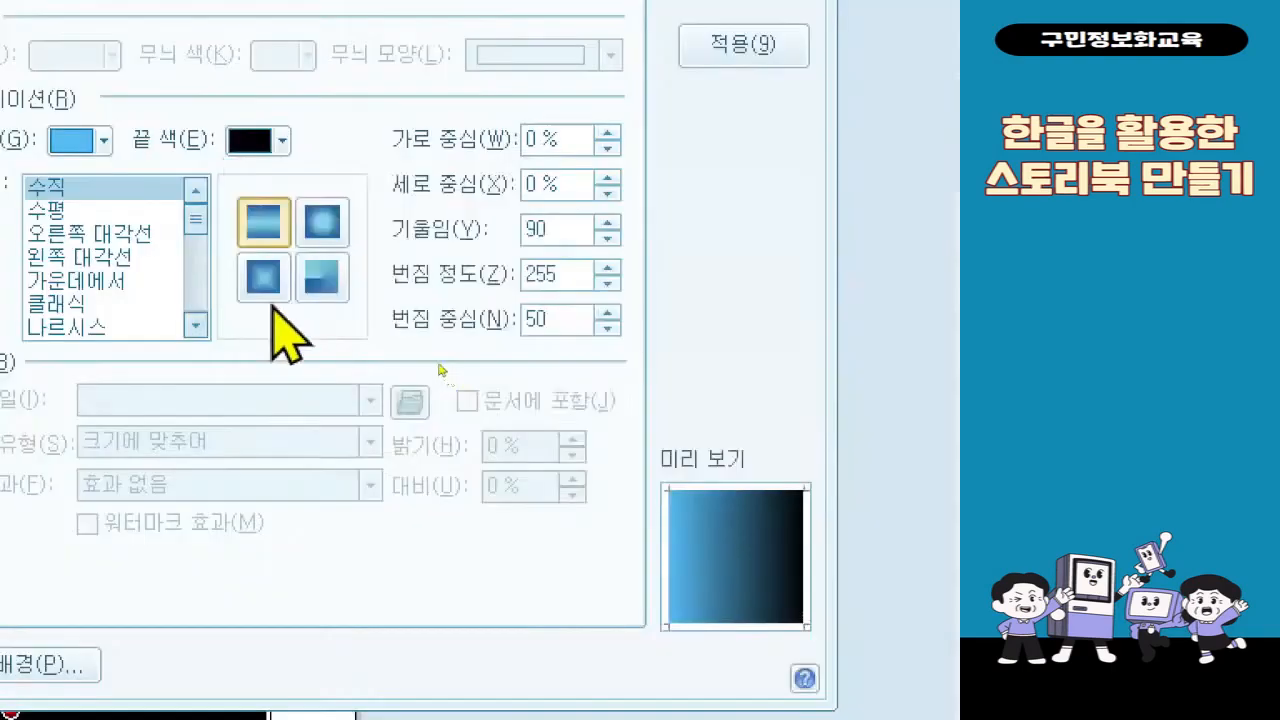
{"action": "left_click", "coordinate": [255, 143]}
{"action": "left_click", "coordinate": [515, 232]}
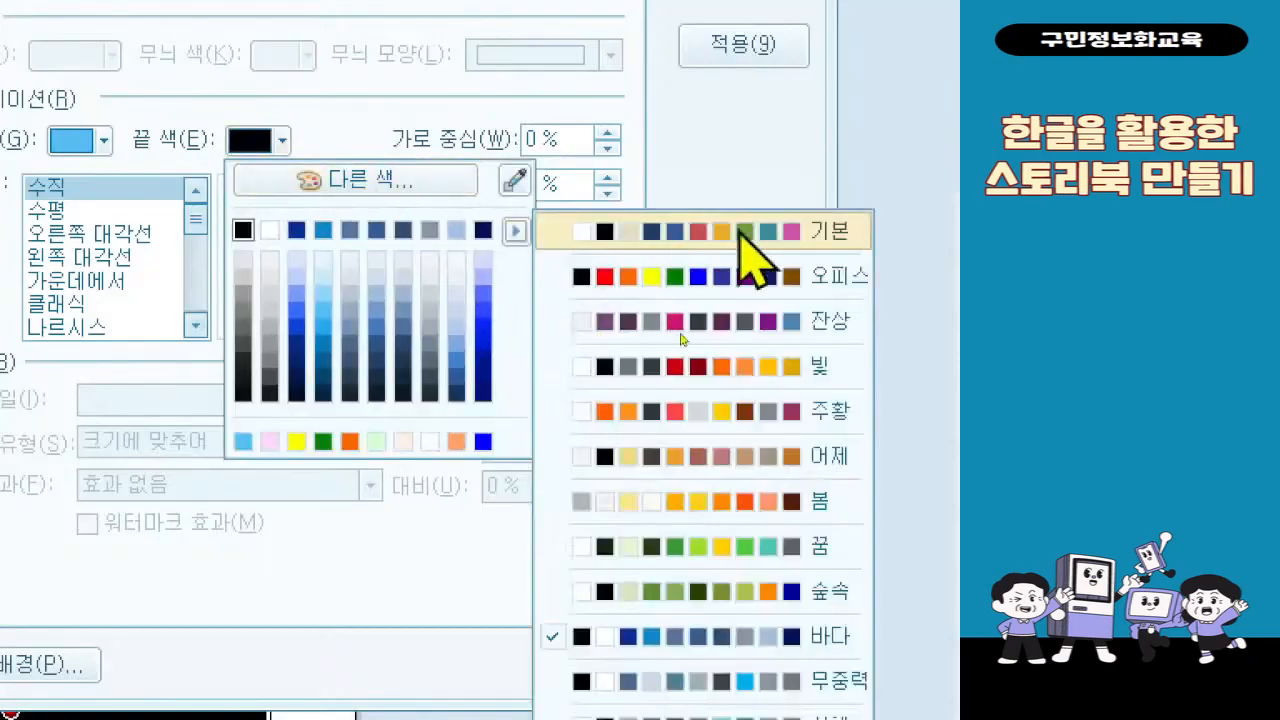
{"action": "left_click", "coordinate": [757, 277]}
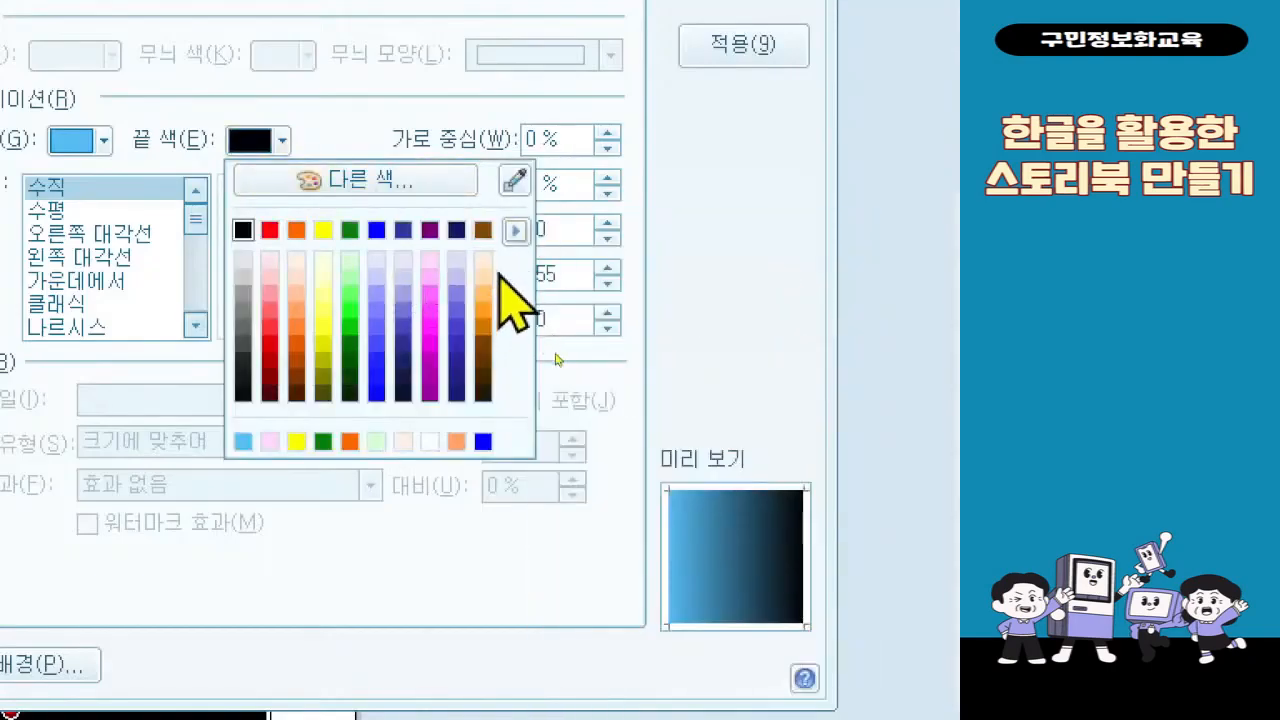
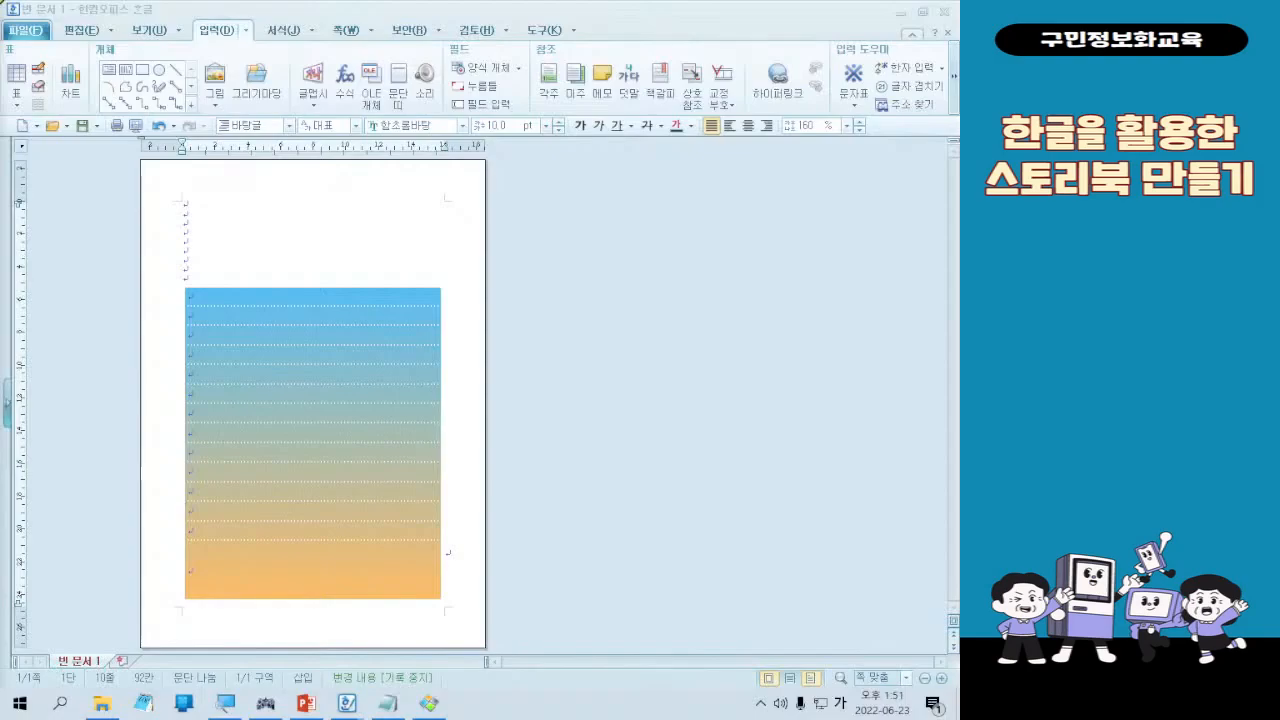
- Switch to the finished music letter sample image to examine its page background, and return to the document
{"action": "left_click", "coordinate": [432, 706]}
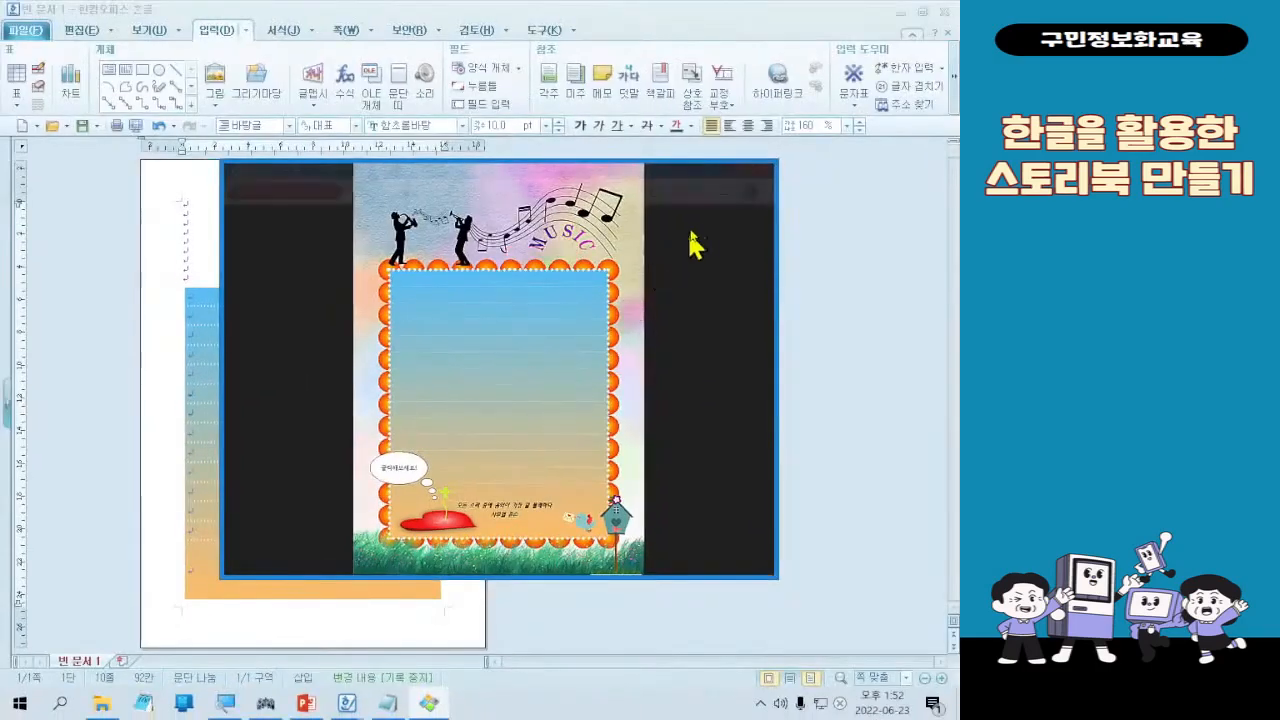
{"action": "left_click", "coordinate": [699, 170]}
{"action": "left_click", "coordinate": [465, 246]}
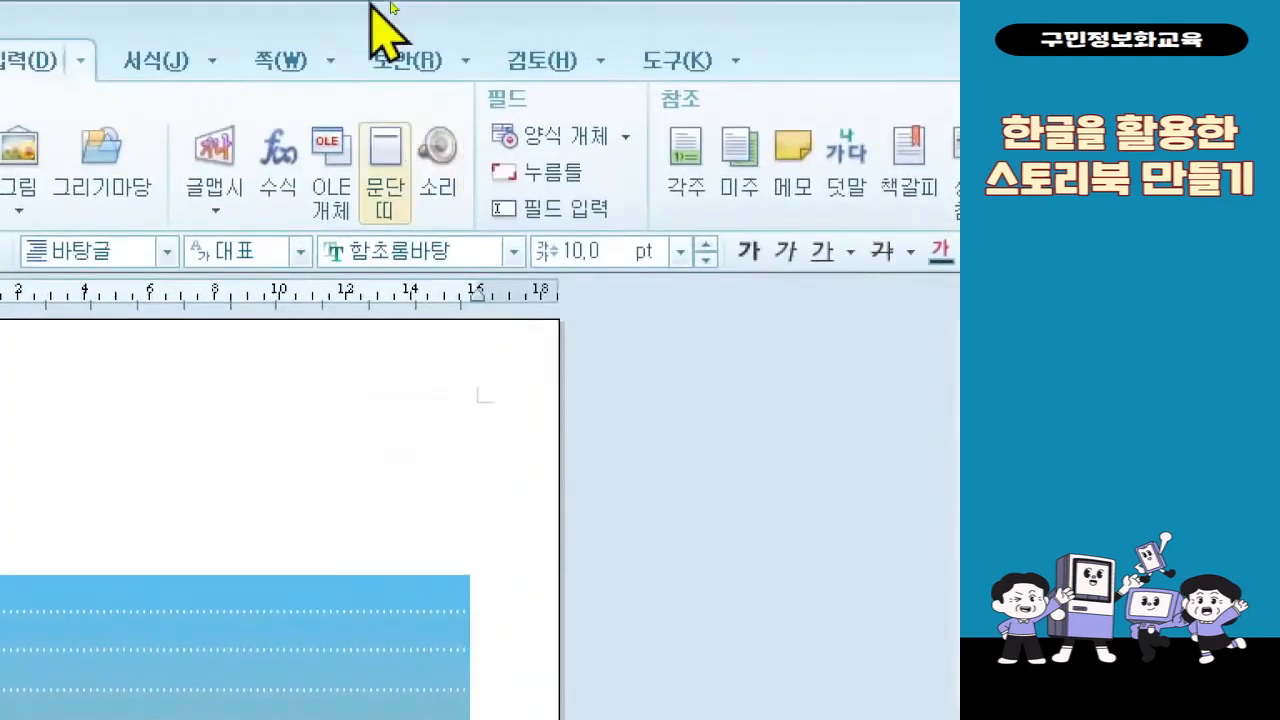
- Open the page border/background (쪽 테두리/배경) settings and enable a picture (그림) fill for the page background
{"action": "left_click", "coordinate": [283, 68]}
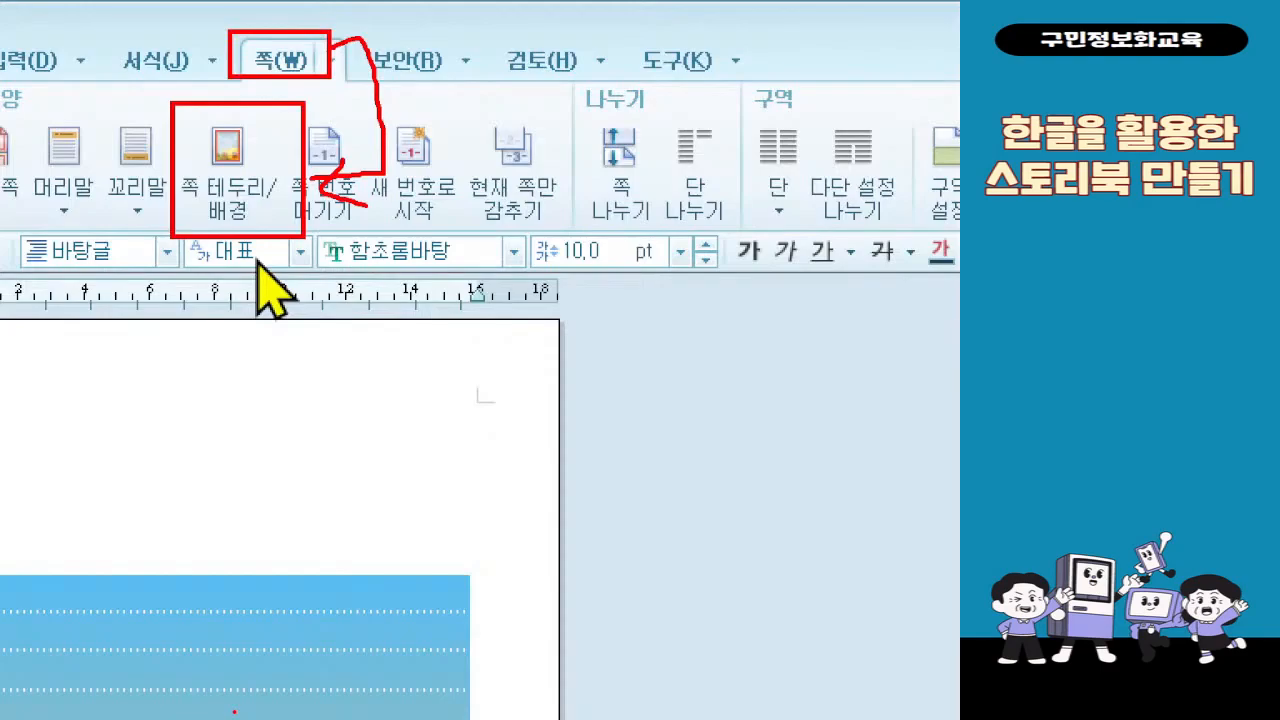
{"action": "key", "text": "Escape"}
{"action": "left_click", "coordinate": [277, 196]}
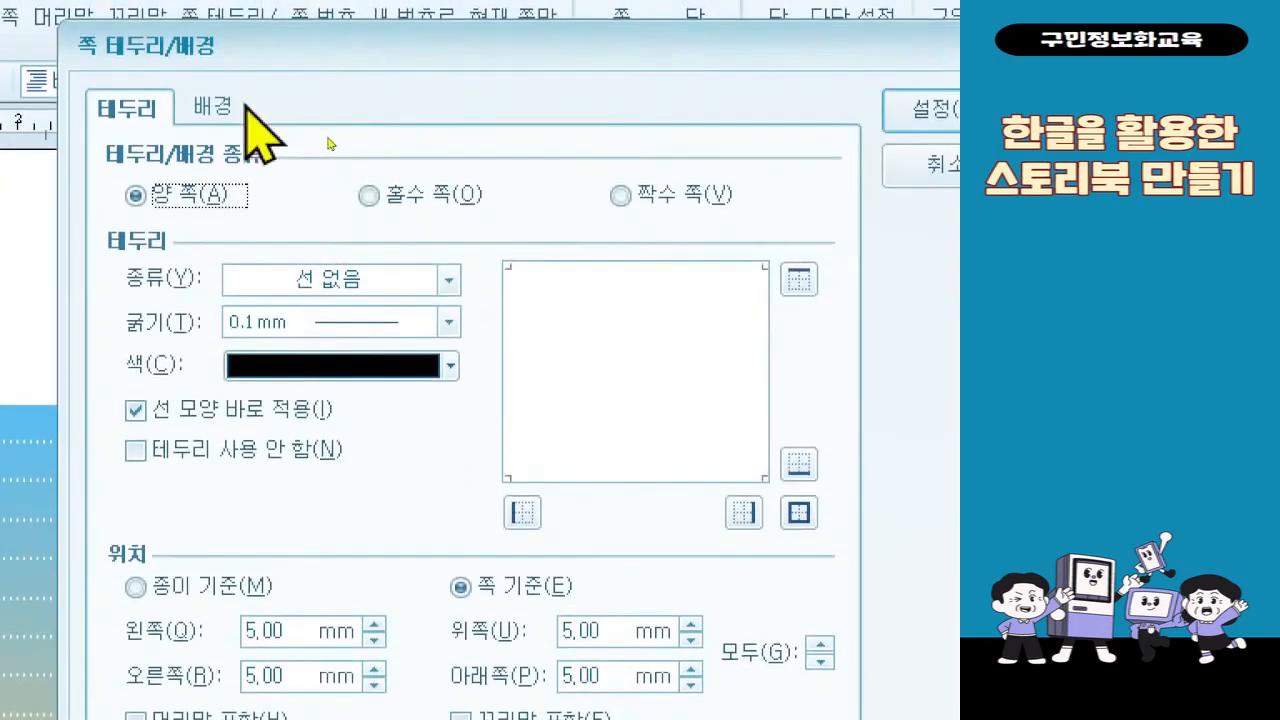
{"action": "left_click", "coordinate": [212, 88]}
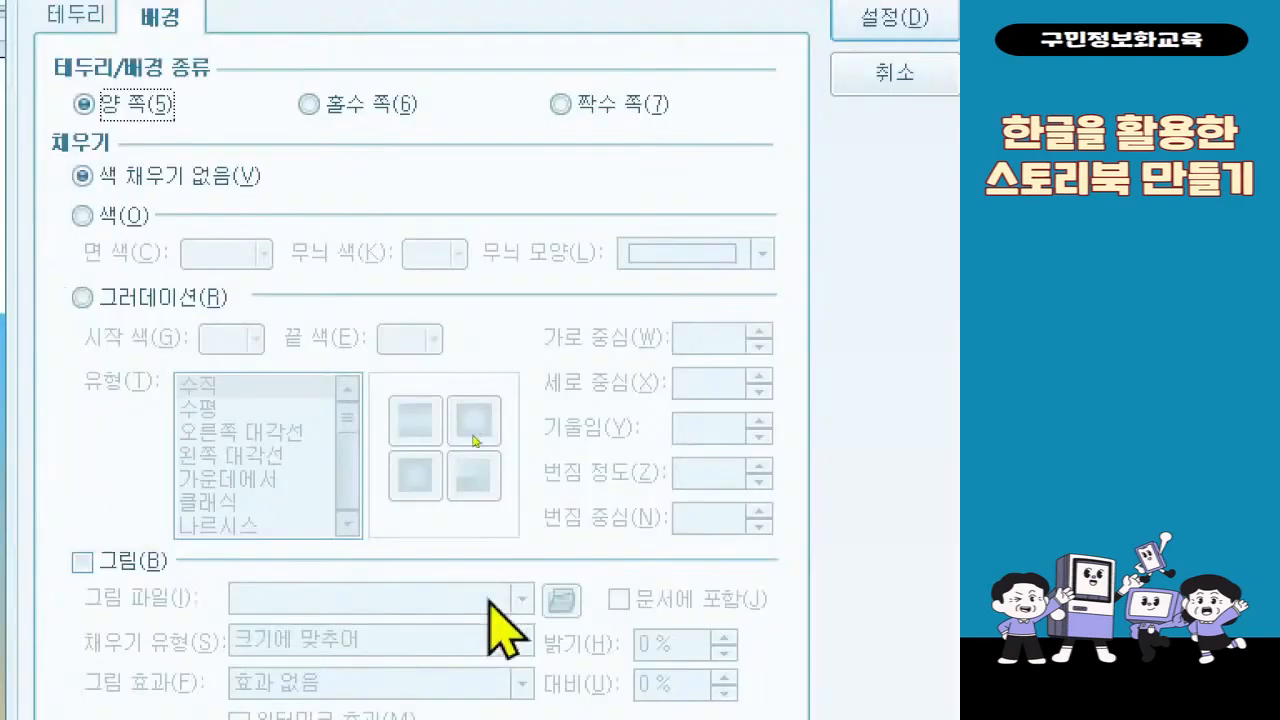
{"action": "left_click", "coordinate": [121, 561]}
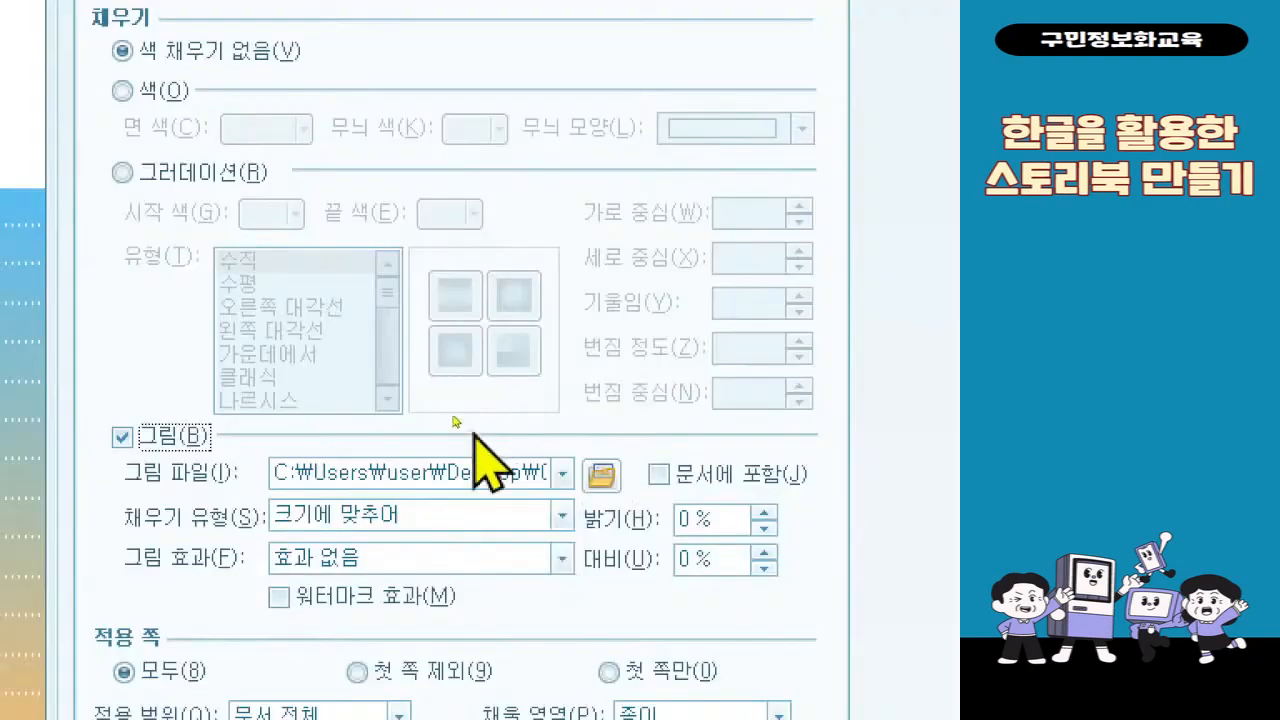
- Browse for the background picture file in the 7회차 folder inside 예제파일 on the desktop
{"action": "left_click", "coordinate": [601, 475]}
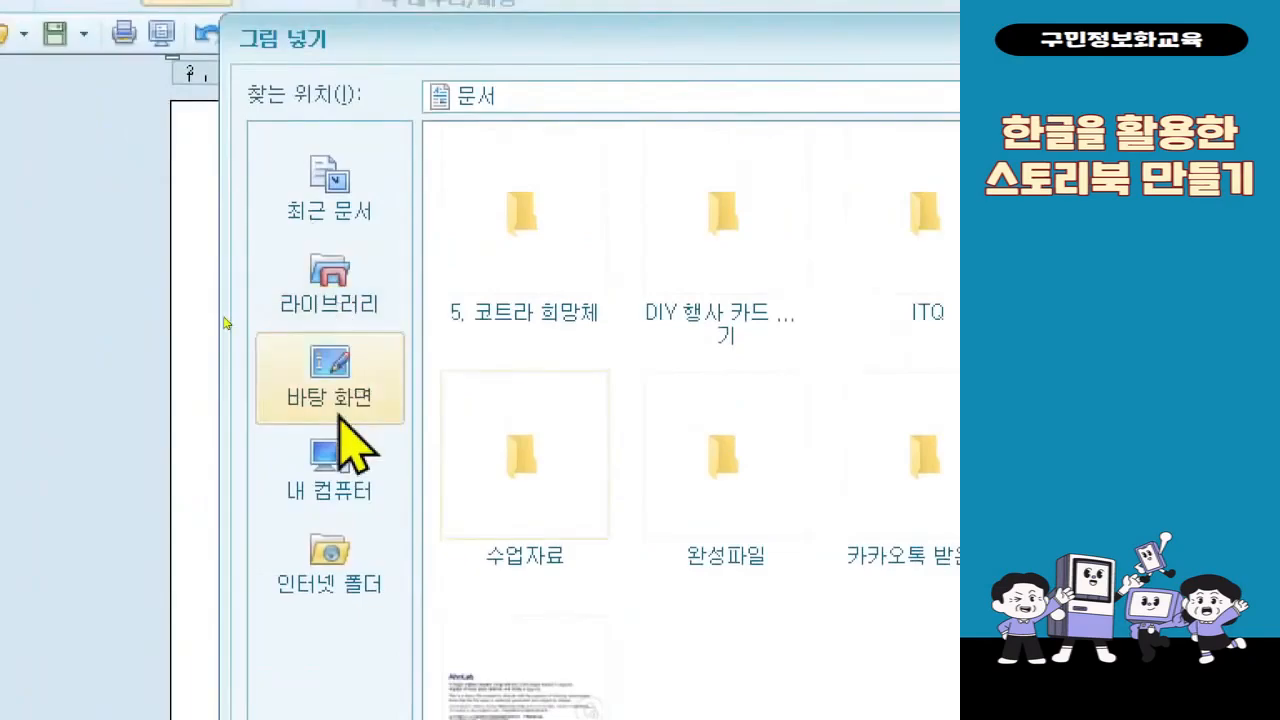
{"action": "left_click", "coordinate": [338, 417]}
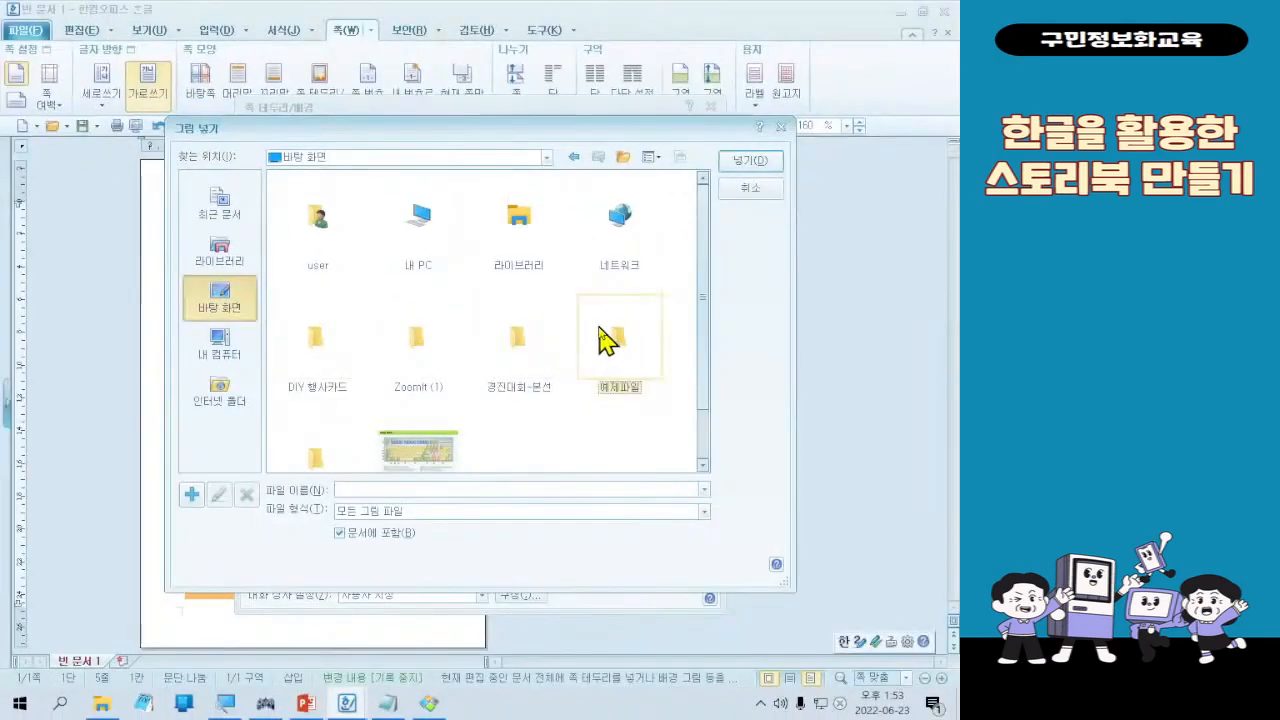
{"action": "double_click", "coordinate": [840, 260]}
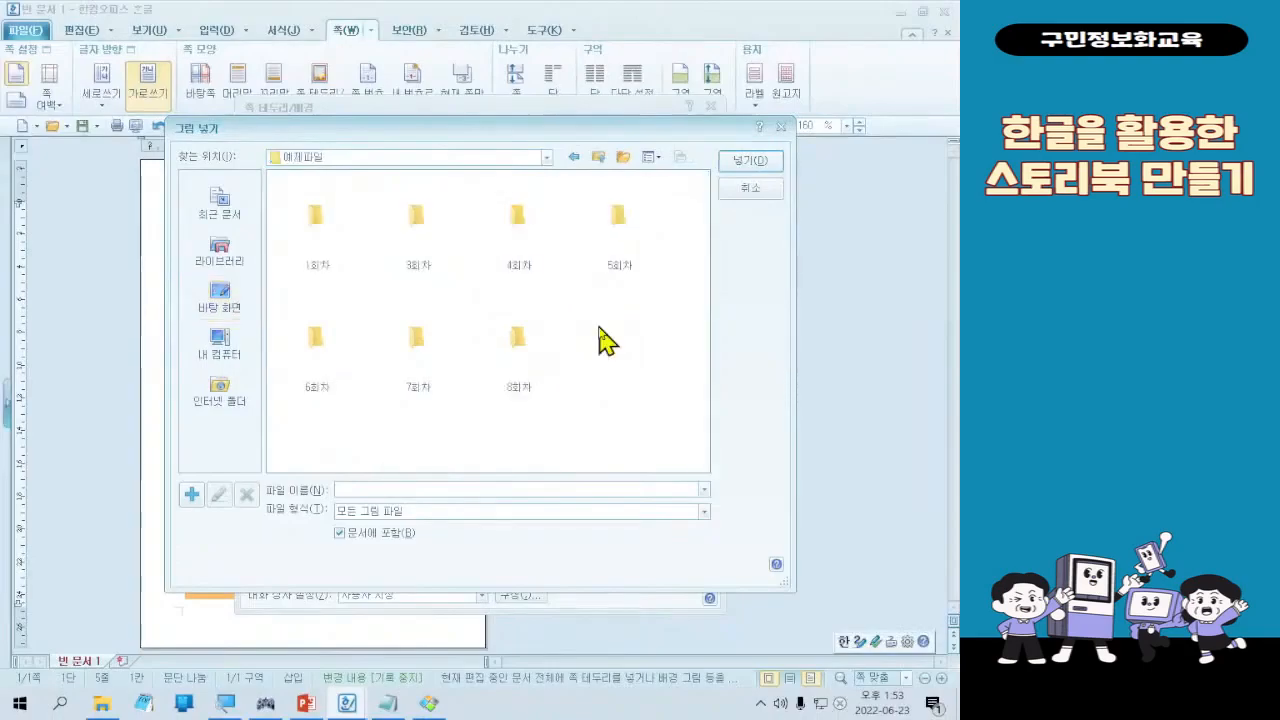
{"action": "left_click", "coordinate": [400, 348]}
{"action": "double_click", "coordinate": [394, 336]}
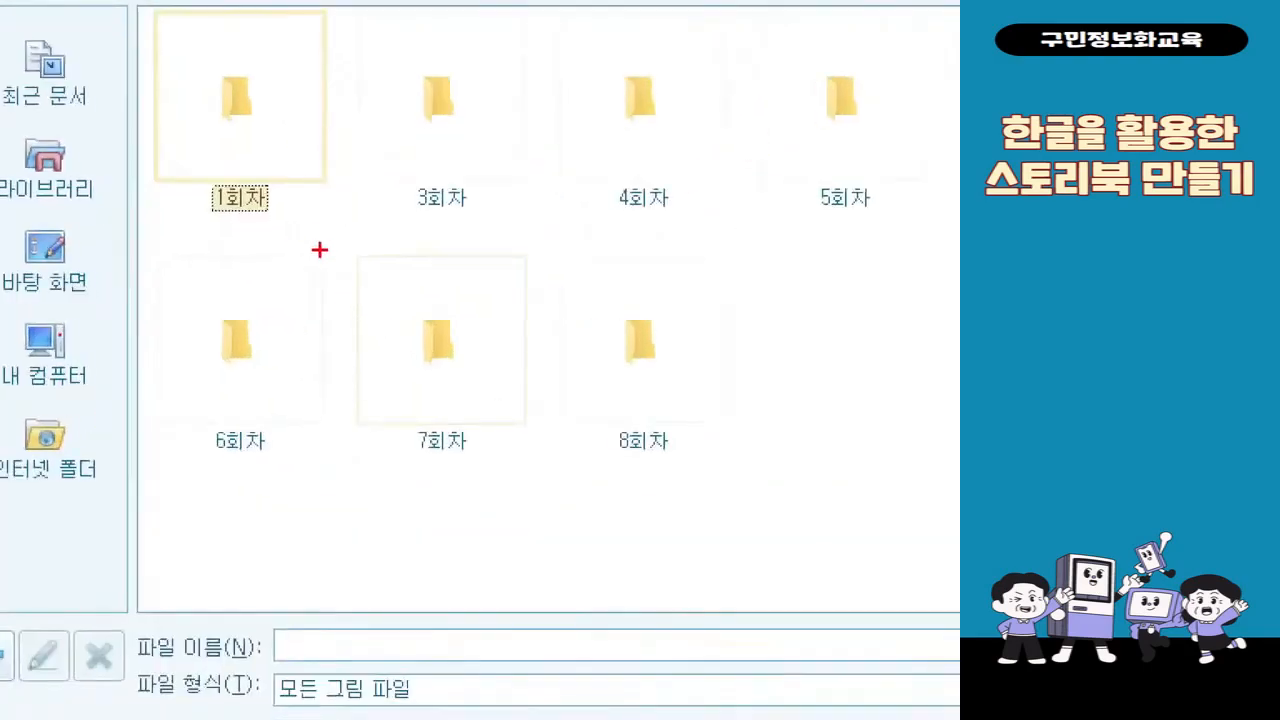
{"action": "left_click_drag", "start_coordinate": [357, 282], "coordinate": [476, 402]}
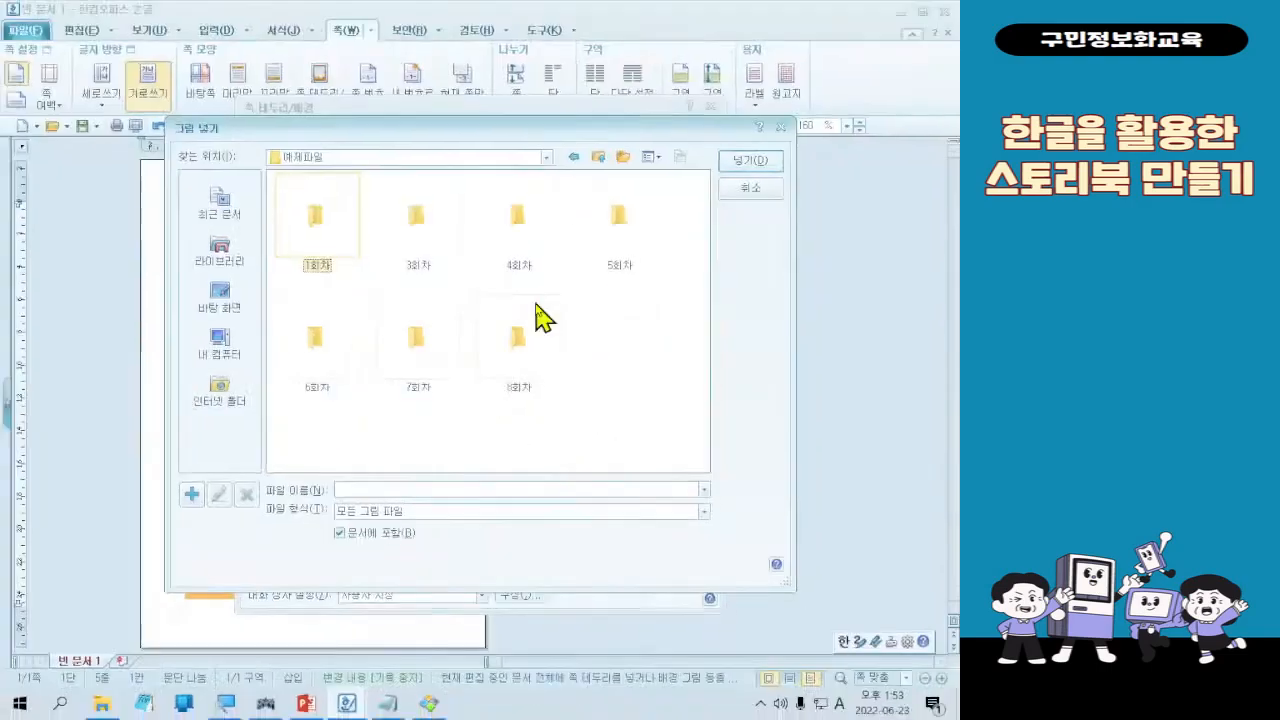
{"action": "left_click", "coordinate": [413, 366]}
{"action": "double_click", "coordinate": [413, 362]}
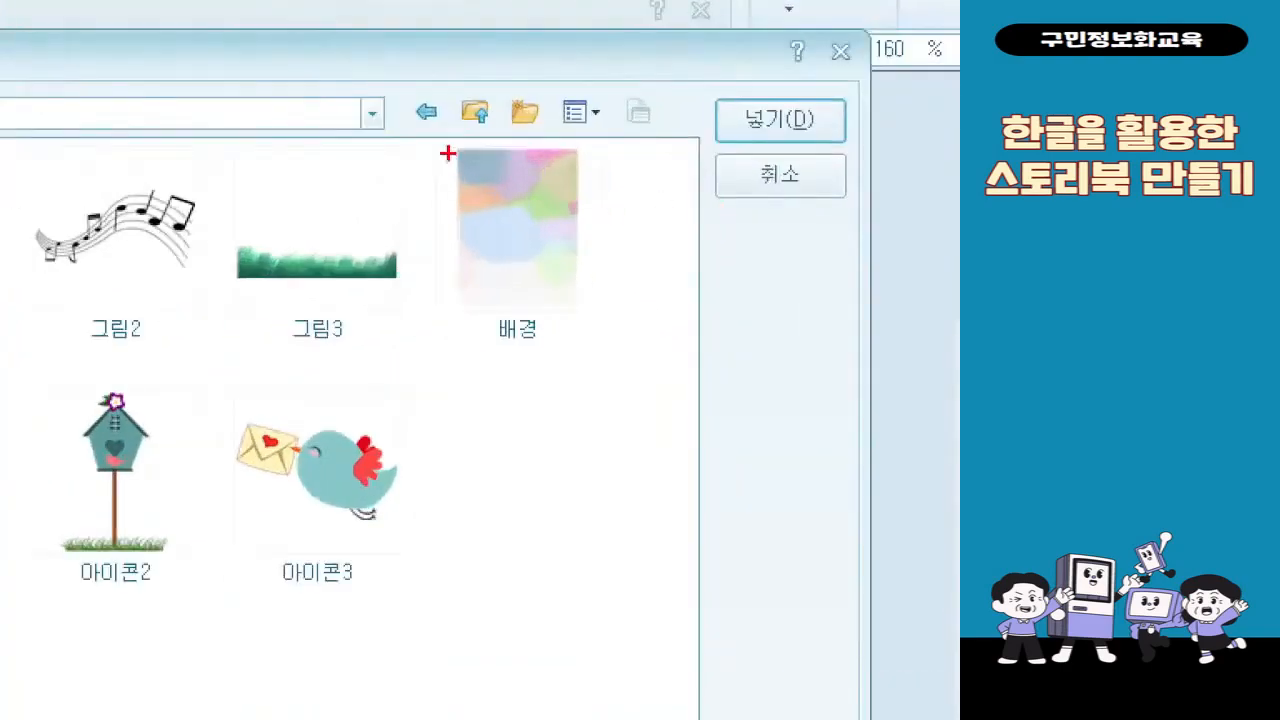
- Choose the picture 배경 as the page background and apply the page settings
{"action": "left_click_drag", "start_coordinate": [575, 166], "coordinate": [677, 328]}
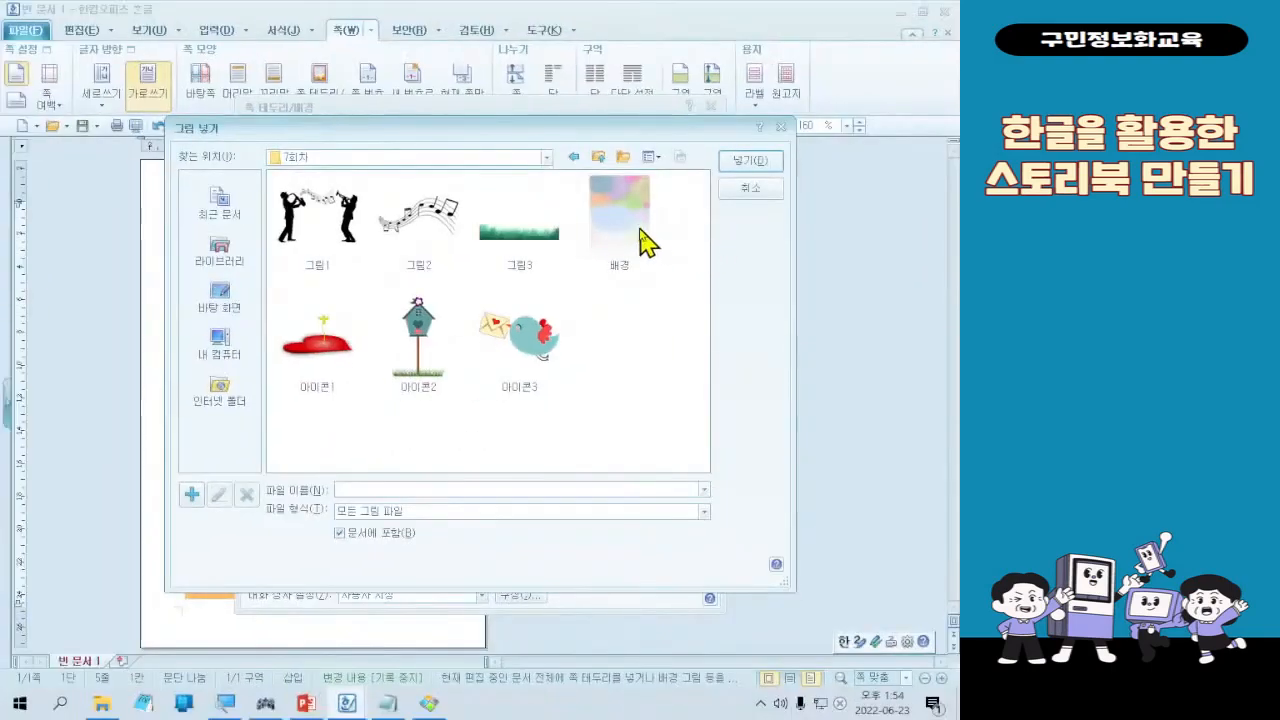
{"action": "double_click", "coordinate": [594, 250]}
{"action": "left_click", "coordinate": [682, 141]}
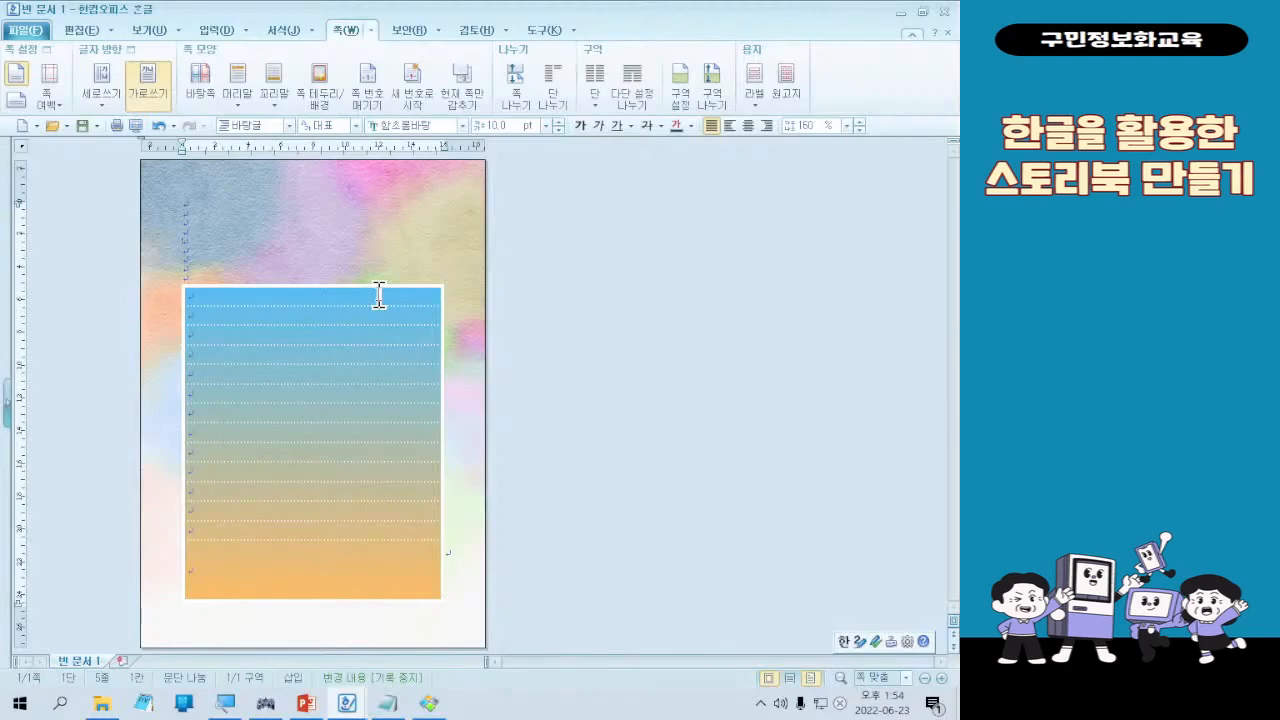
- Examine the circle border around the writing area in the finished sample image, and return to the document
{"action": "left_click", "coordinate": [428, 703]}
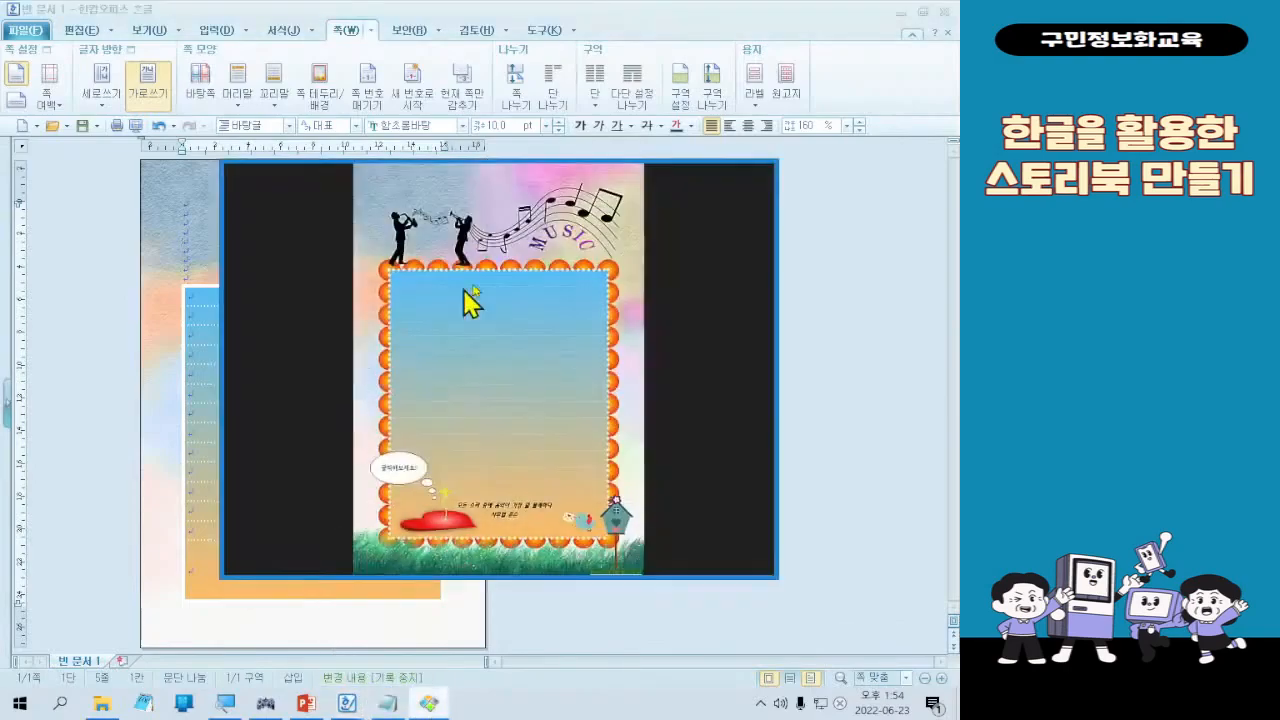
{"action": "left_click", "coordinate": [720, 168]}
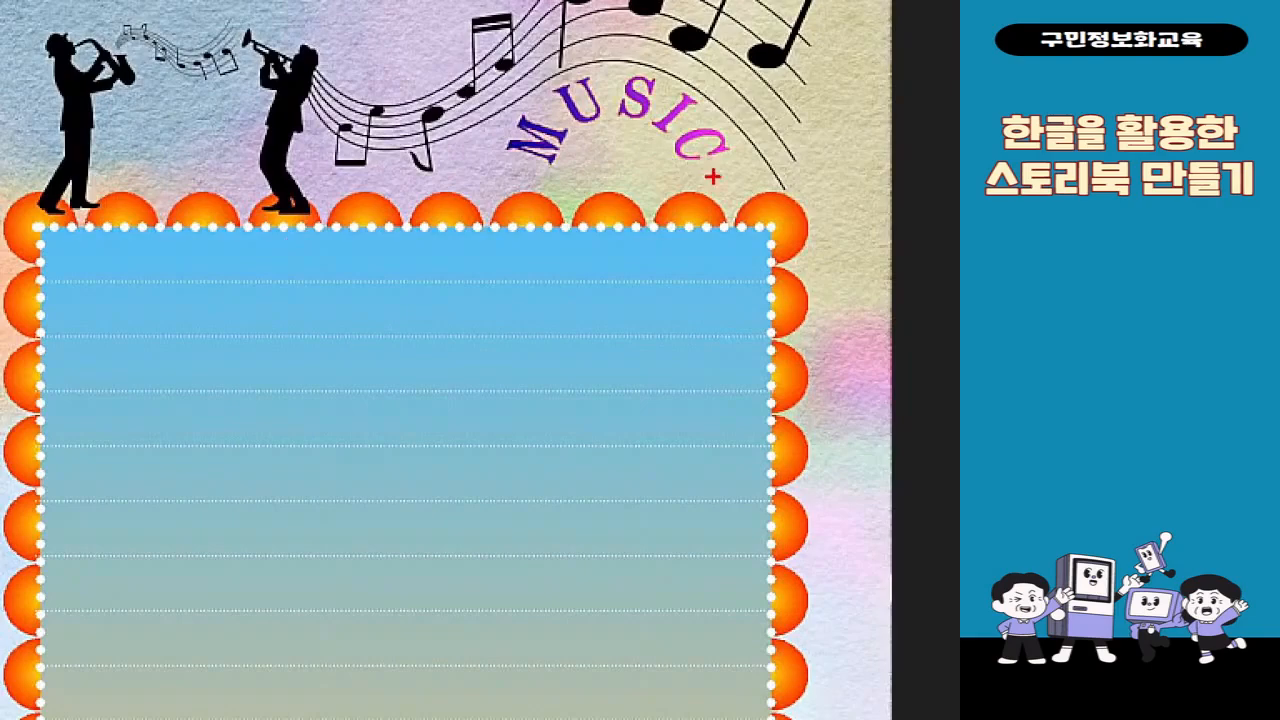
{"action": "mouse_move", "coordinate": [755, 266]}
{"action": "left_mouse_down"}
{"action": "mouse_move", "coordinate": [826, 204]}
{"action": "mouse_move", "coordinate": [724, 284]}
{"action": "left_mouse_up"}
{"action": "mouse_move", "coordinate": [478, 404]}
{"action": "left_mouse_down"}
{"action": "mouse_move", "coordinate": [696, 293]}
{"action": "mouse_move", "coordinate": [713, 326]}
{"action": "left_mouse_up"}
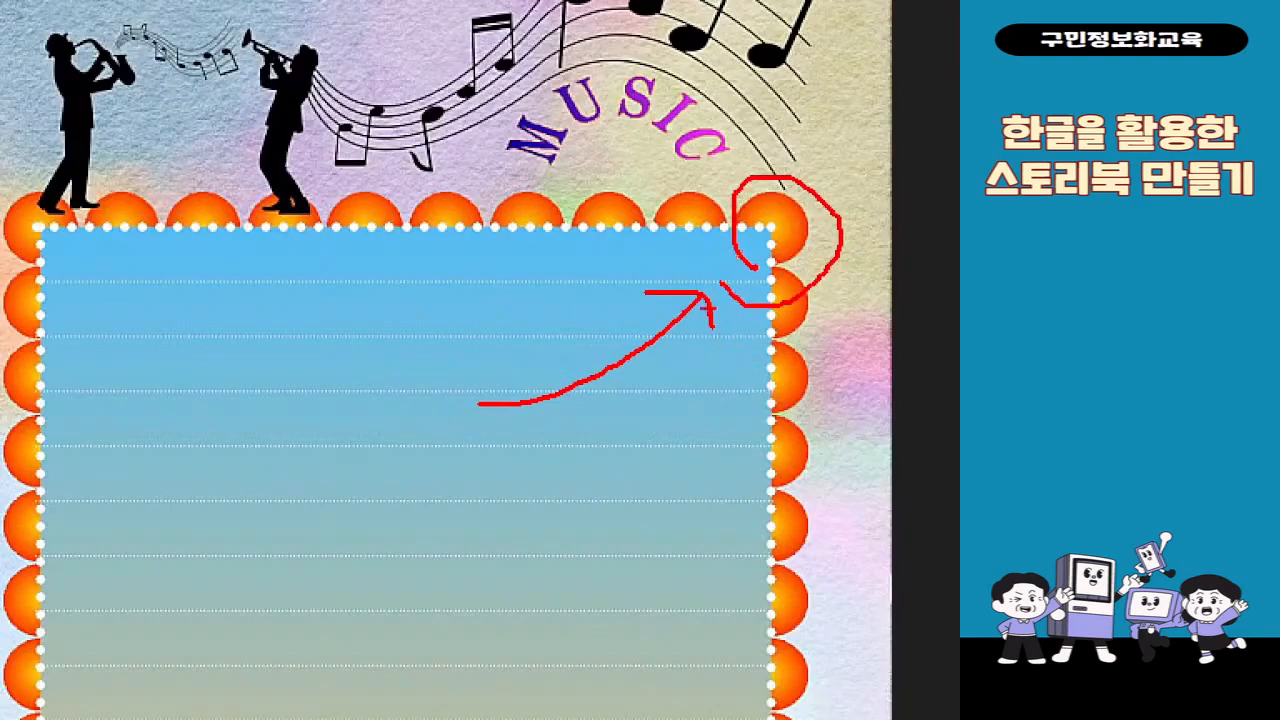
{"action": "key", "text": "Escape"}
{"action": "left_click", "coordinate": [884, 10]}
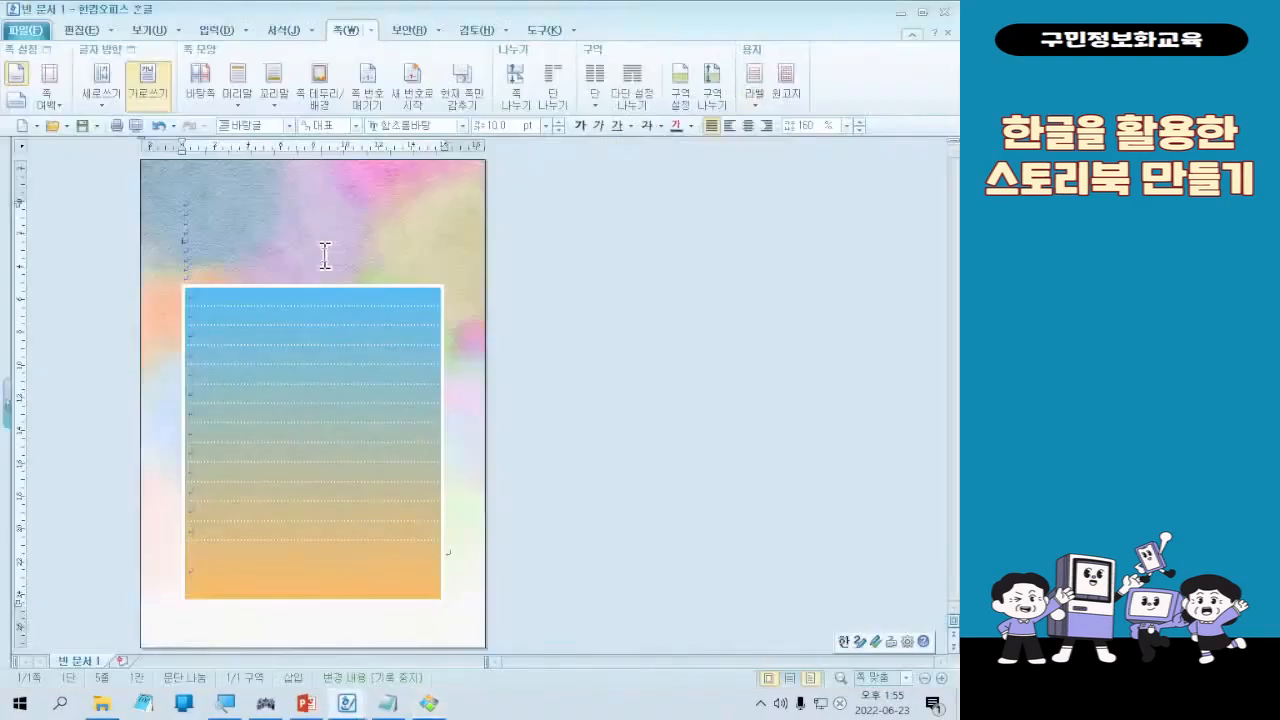
- Insert a circle about 30 mm in diameter over the upper-left corner of the writing table
{"action": "left_click", "coordinate": [215, 31]}
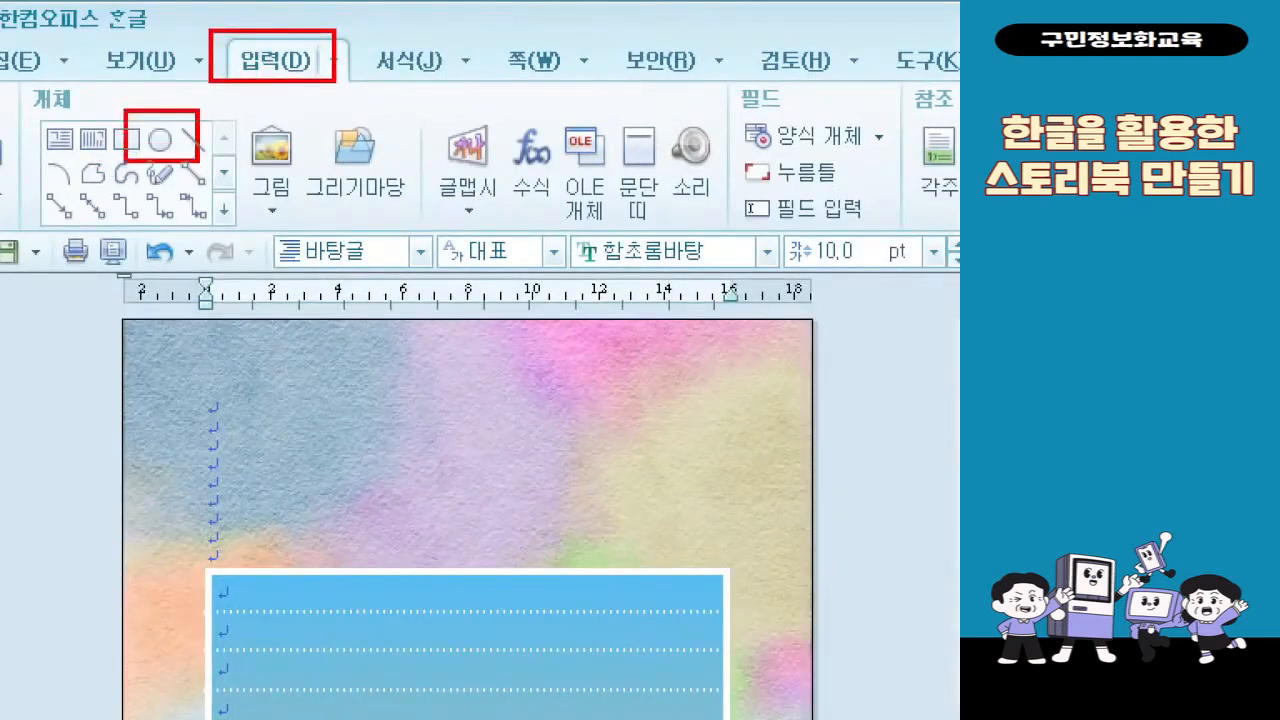
{"action": "left_click_drag", "start_coordinate": [355, 78], "coordinate": [316, 83]}
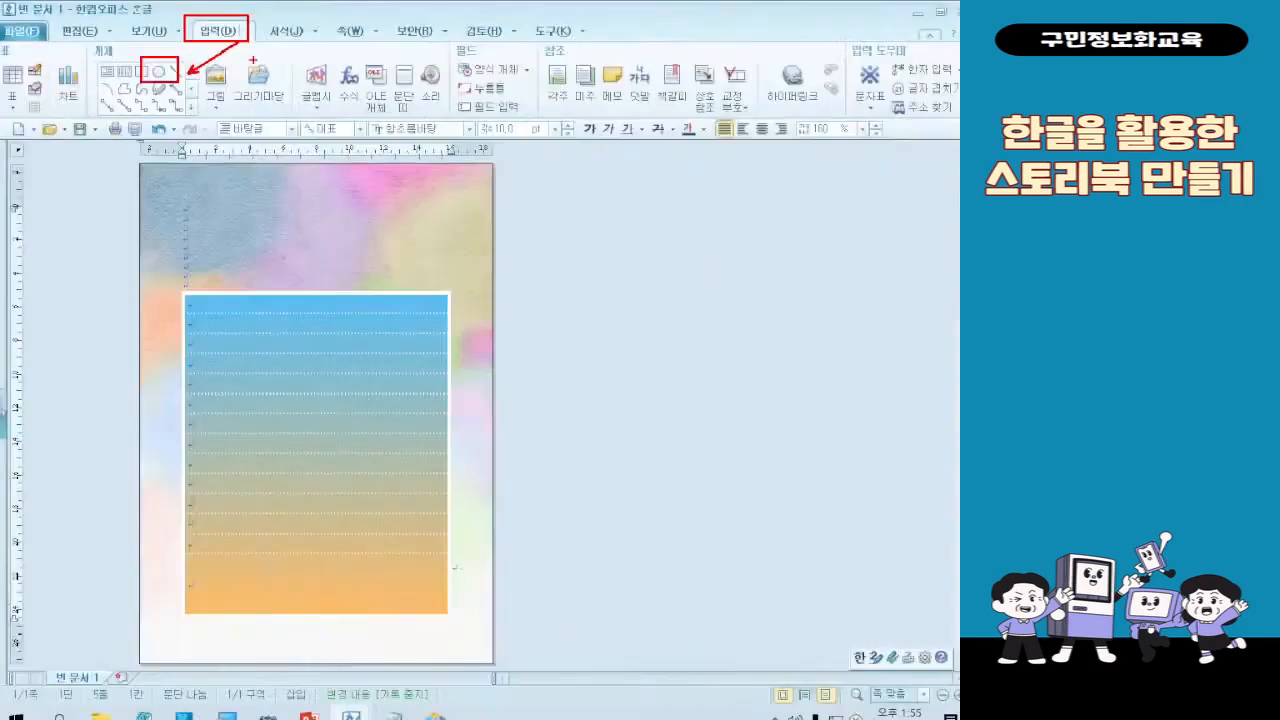
{"action": "left_click", "coordinate": [159, 69]}
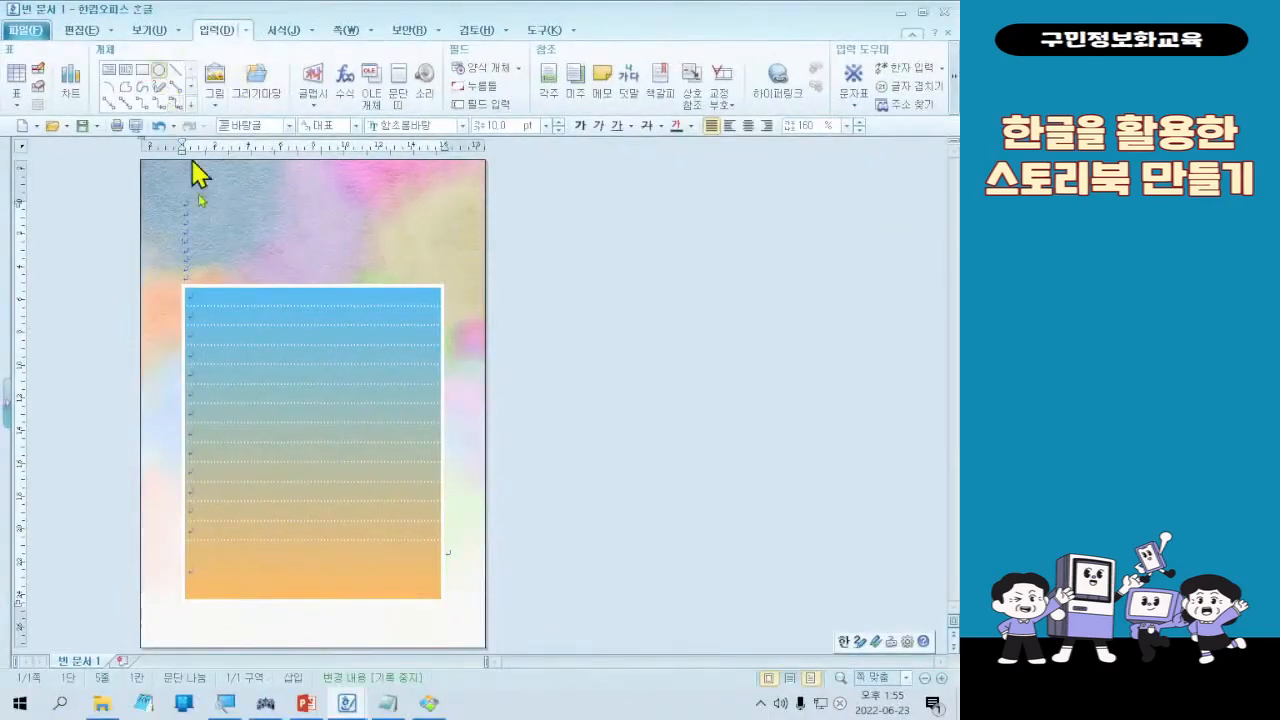
{"action": "left_click", "coordinate": [169, 271]}
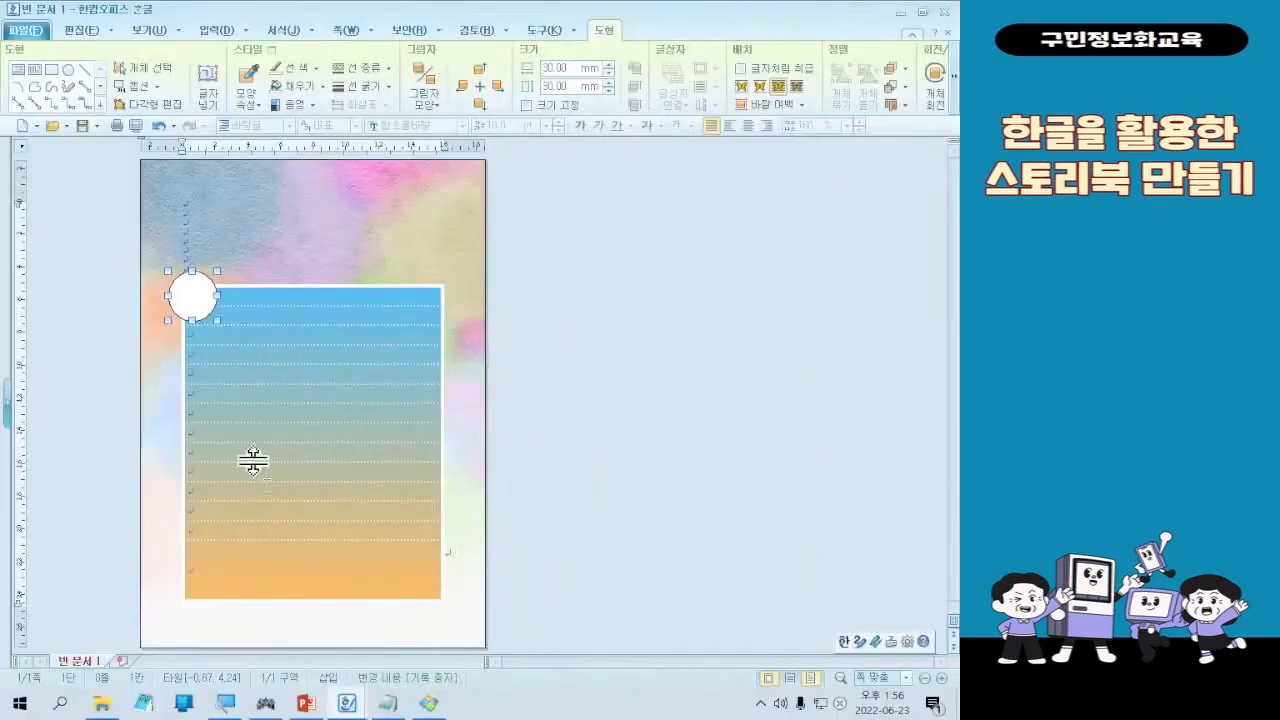
- Examine the corner circle of the border in the finished sample image and return to the document
{"action": "left_click", "coordinate": [428, 703]}
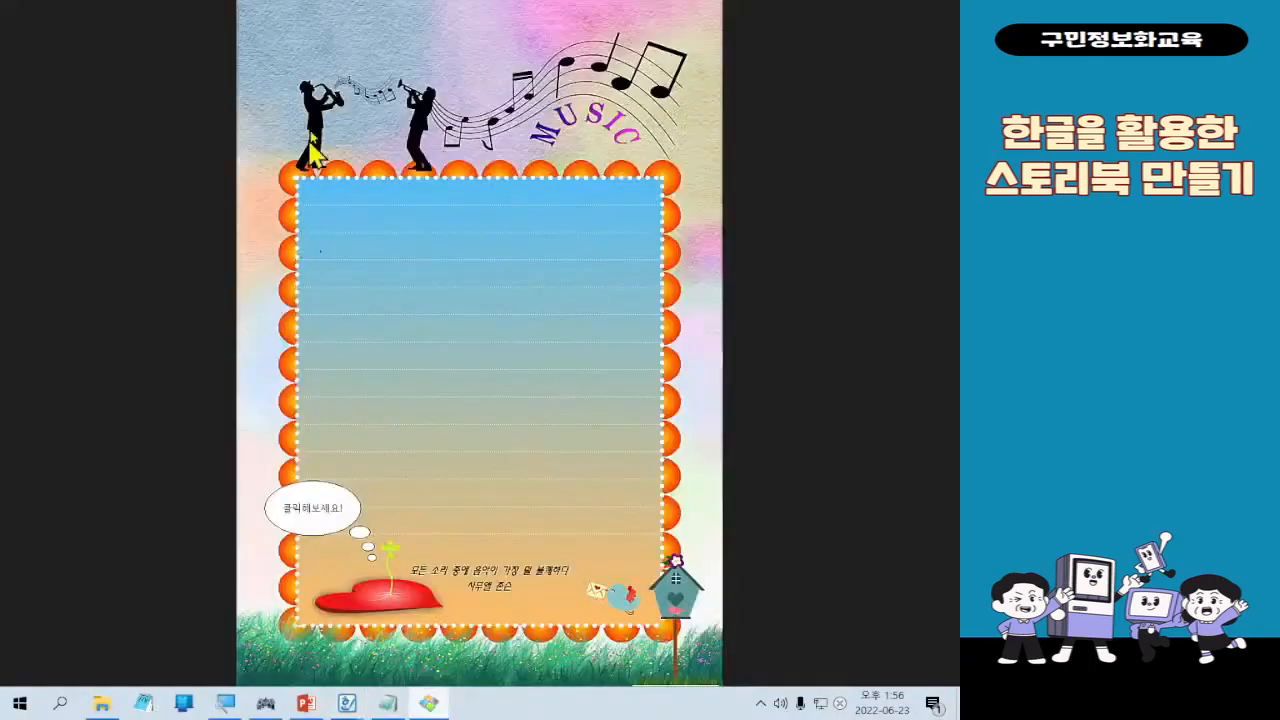
{"action": "key", "text": "ctrl+1"}
{"action": "left_click", "coordinate": [338, 188]}
{"action": "left_click_drag", "start_coordinate": [198, 105], "coordinate": [338, 226]}
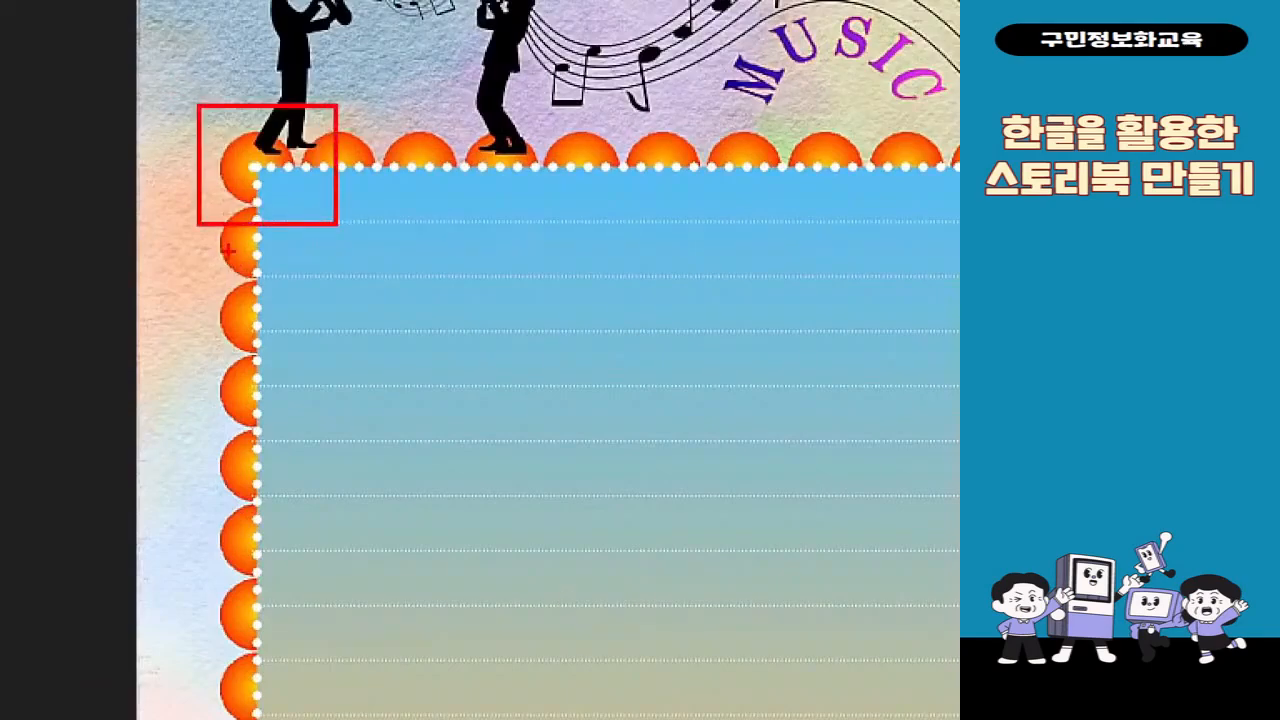
{"action": "key", "text": "Escape"}
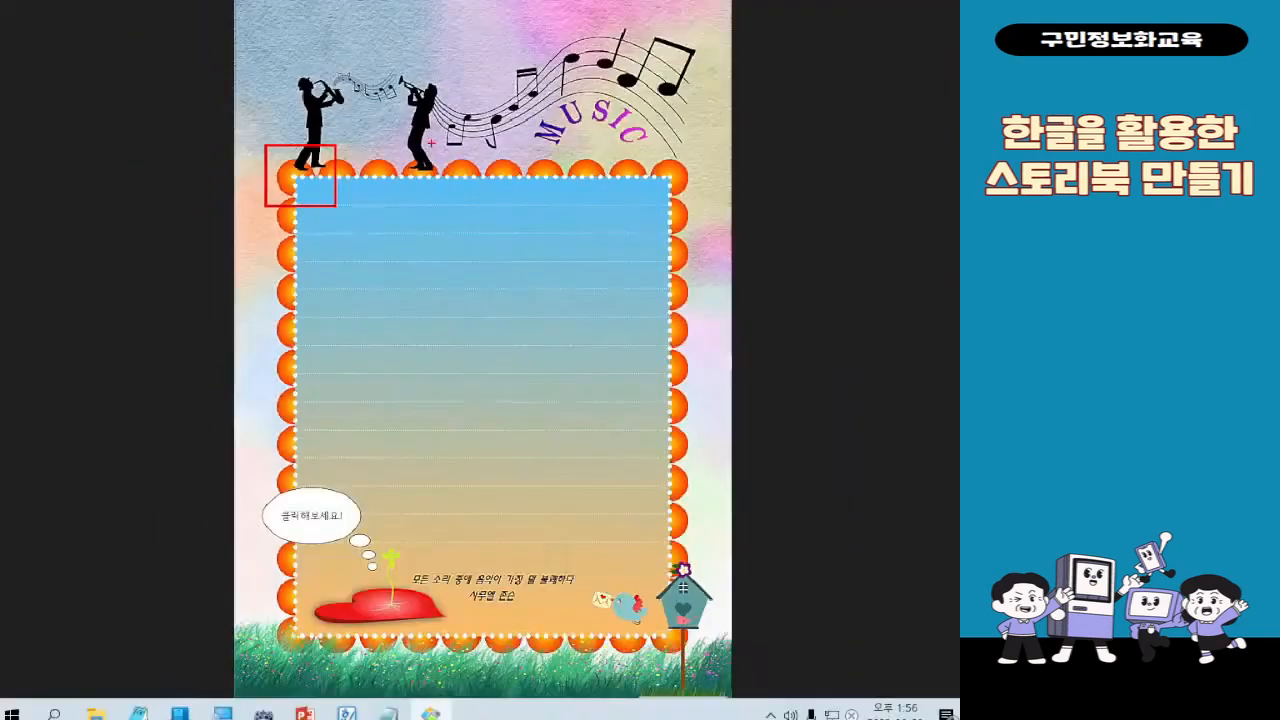
{"action": "left_click", "coordinate": [880, 9]}
{"action": "key", "text": "ctrl+4"}
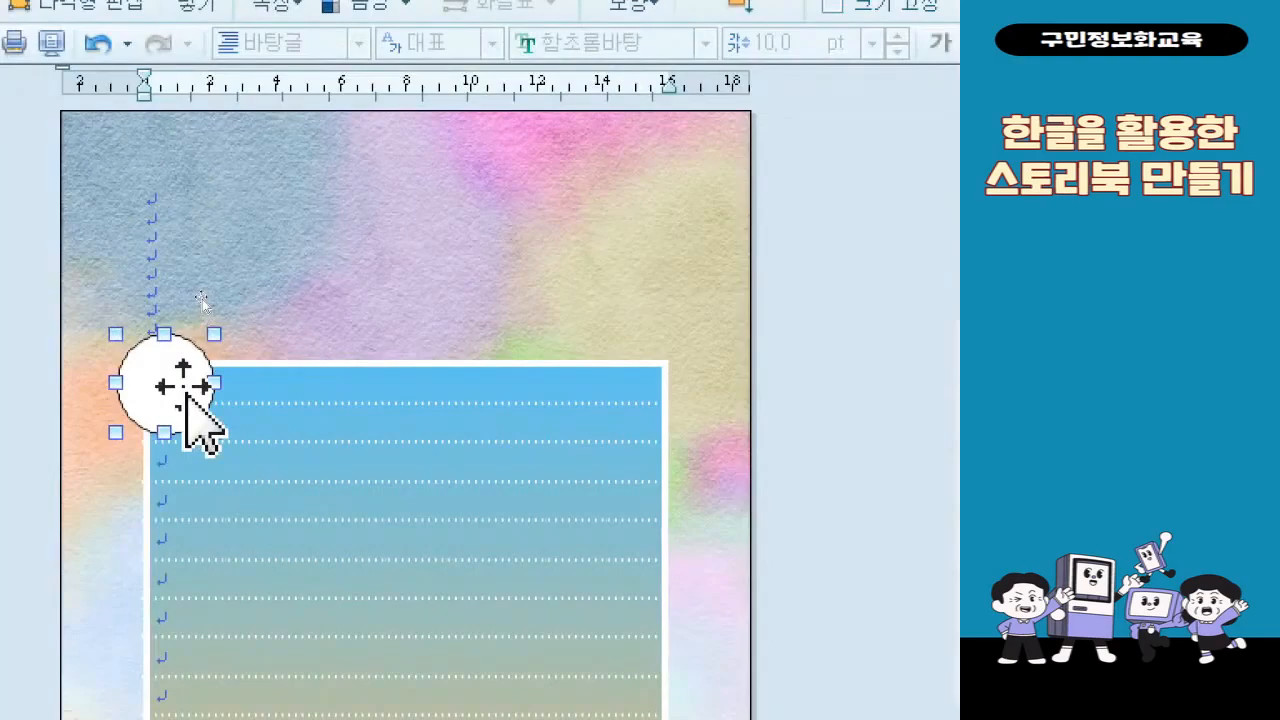
- Open the circle's object properties (개체 속성) and set its width and height to 20 mm
{"action": "double_click", "coordinate": [186, 396]}
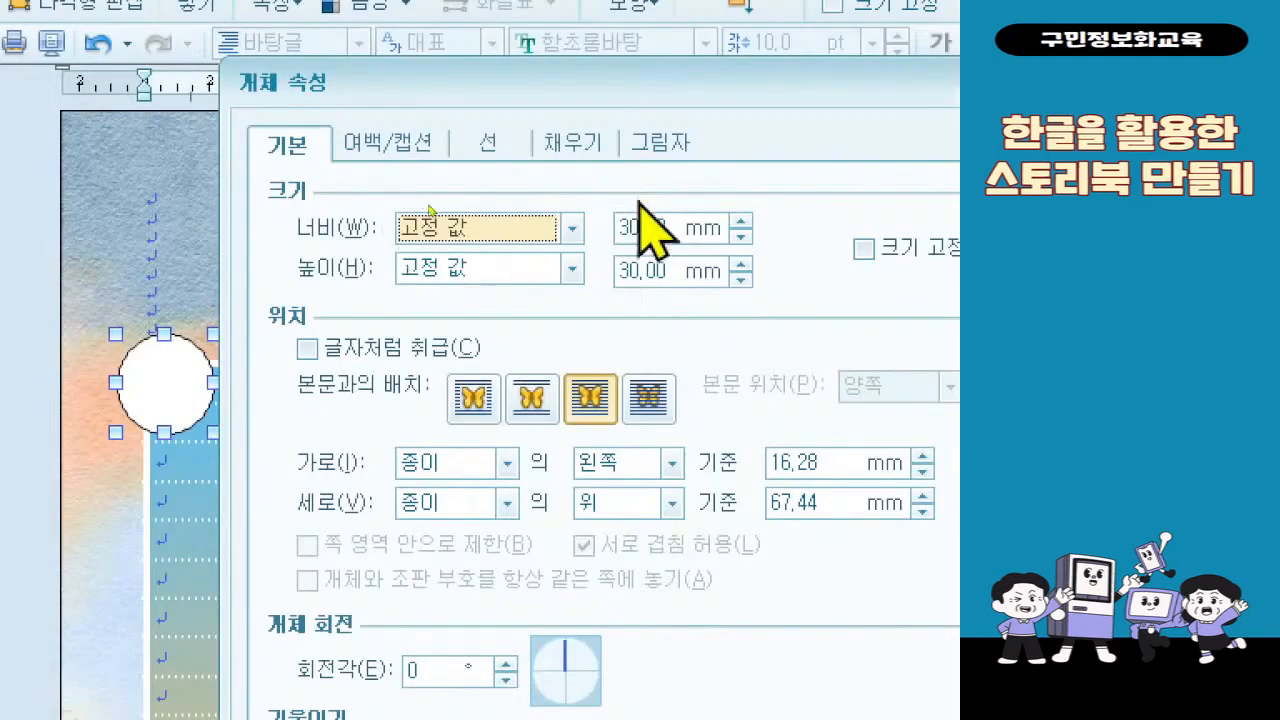
{"action": "left_click", "coordinate": [634, 243]}
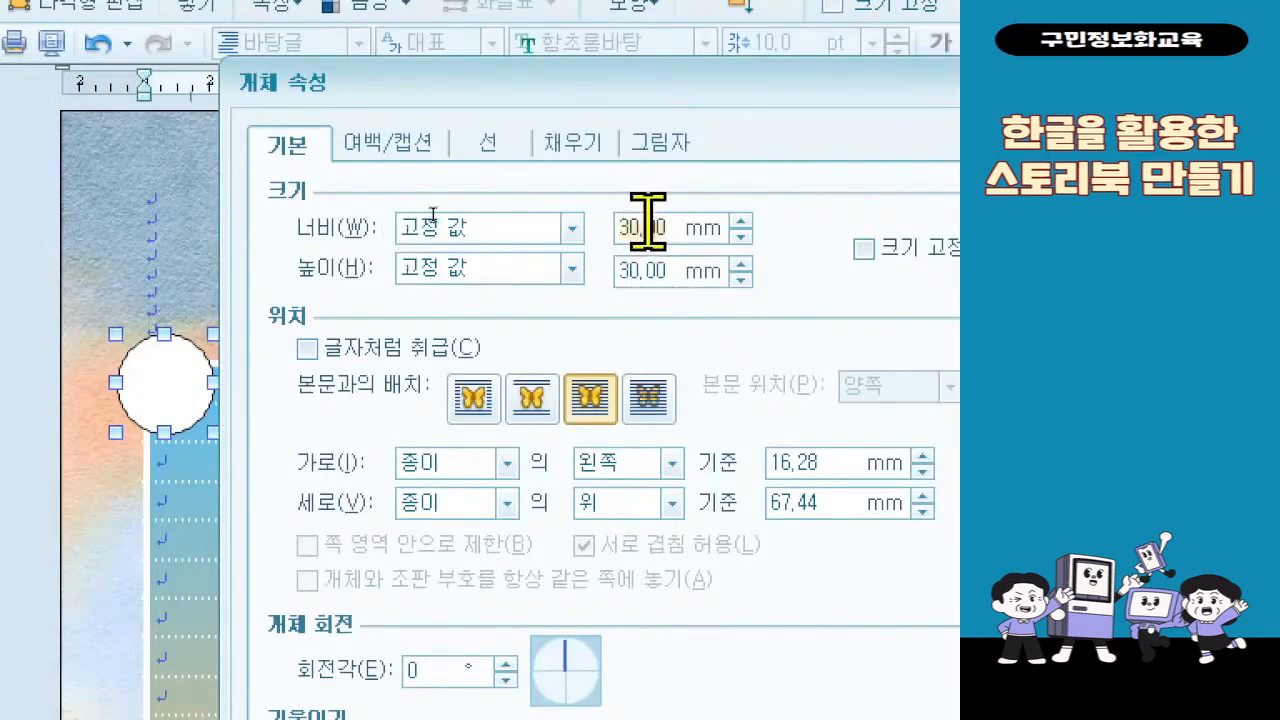
{"action": "type", "text": "32"}
{"action": "key", "text": "BackSpace"}
{"action": "key", "text": "BackSpace"}
{"action": "type", "text": "20"}
{"action": "key", "text": "Tab"}
{"action": "key", "text": "Tab"}
{"action": "type", "text": "20"}
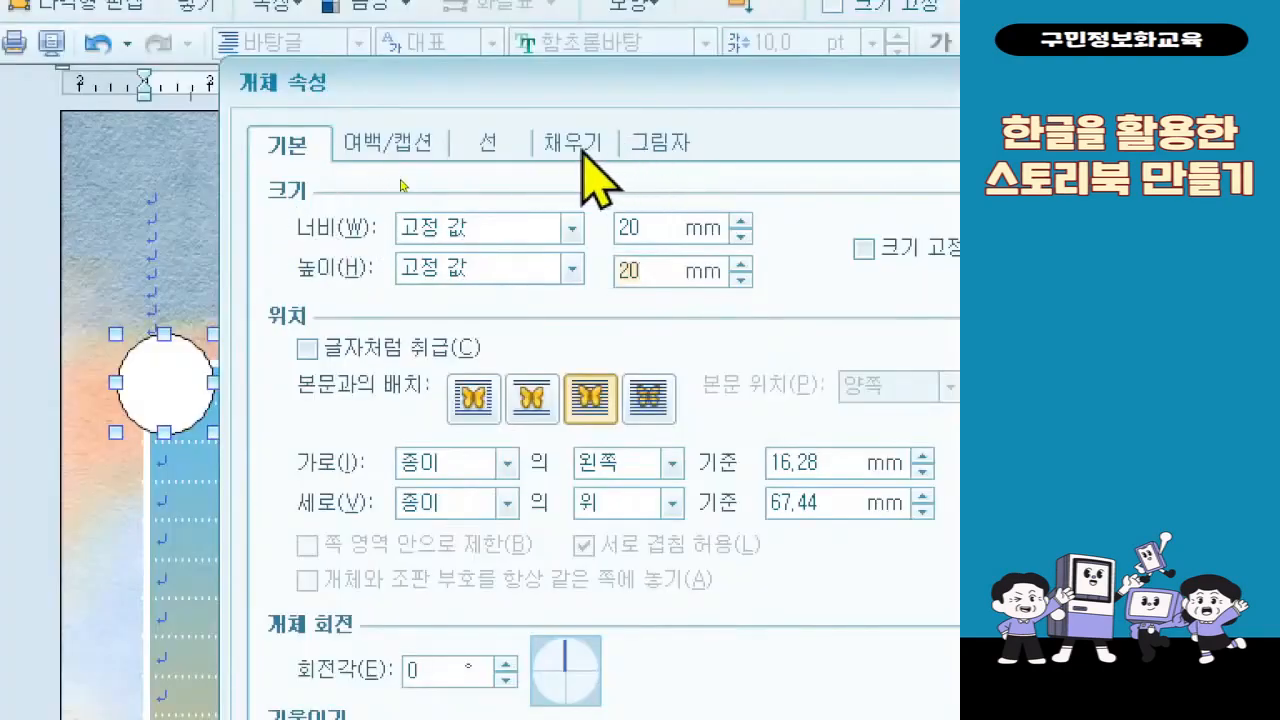
- Switch the circle's fill (채우기) to a gradient (그러데이션) and choose the 열광 type
{"action": "left_click", "coordinate": [576, 146]}
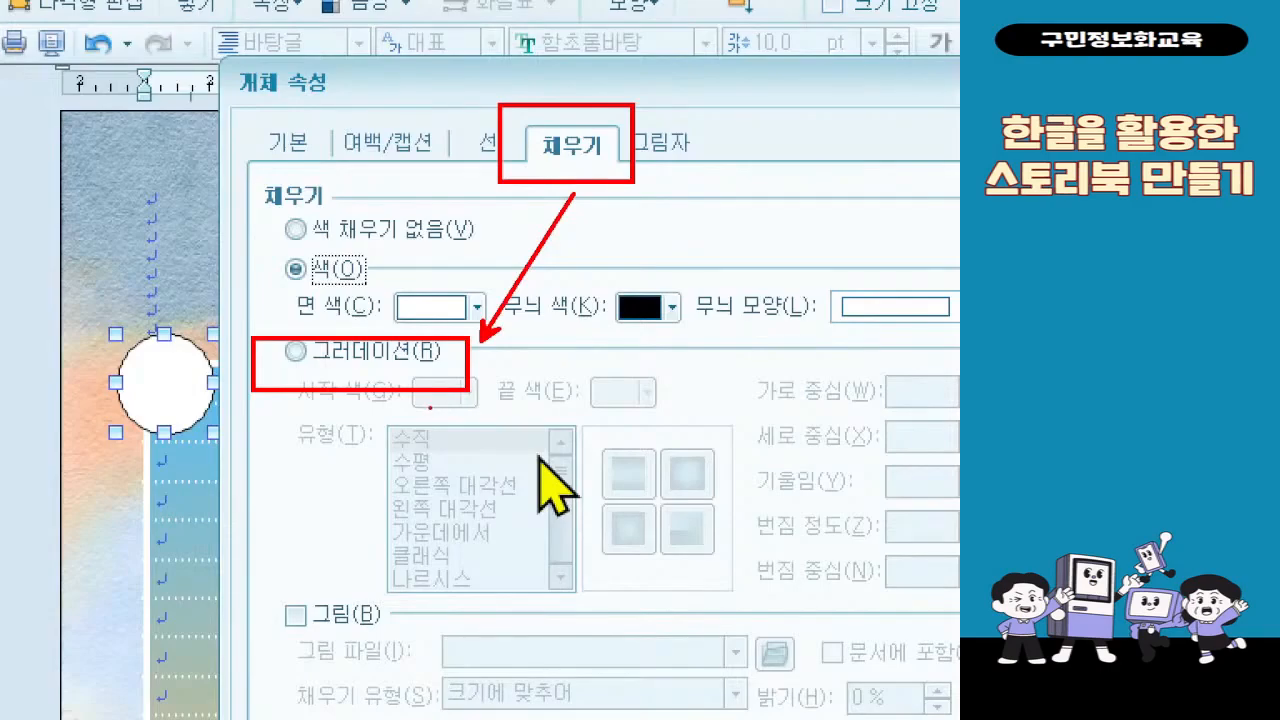
{"action": "left_click", "coordinate": [395, 352]}
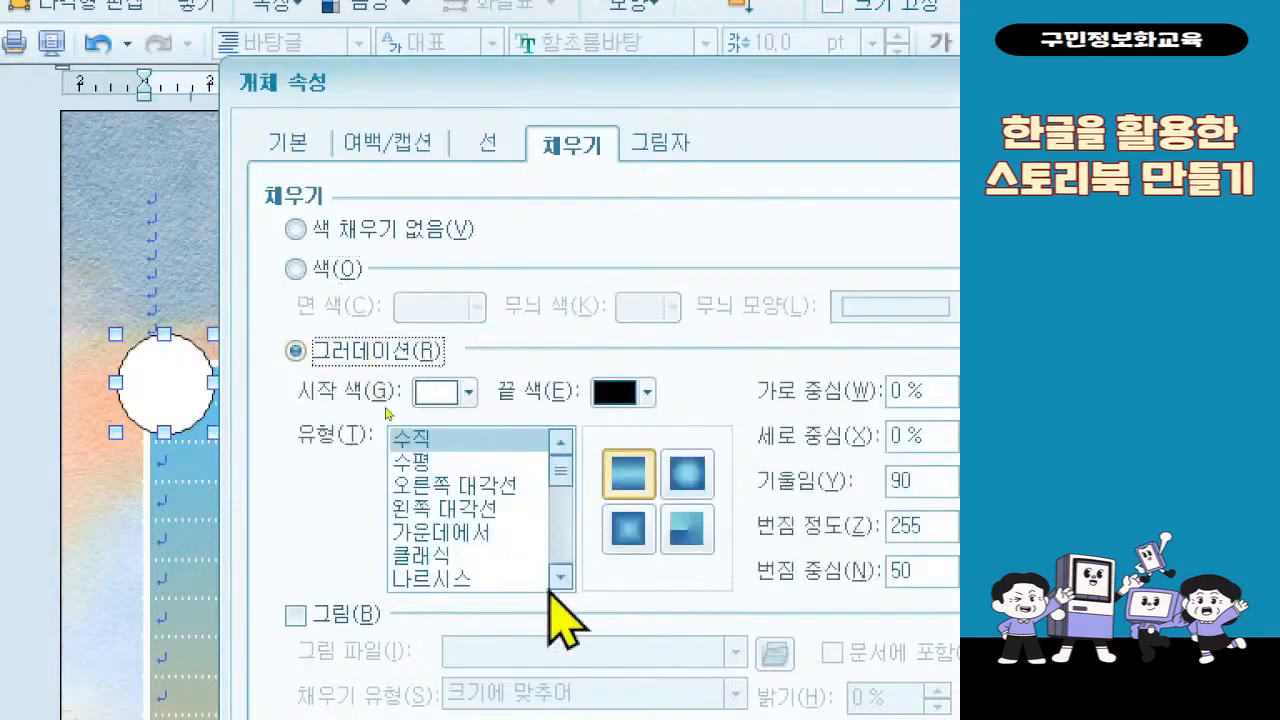
{"action": "left_click_drag", "start_coordinate": [565, 464], "coordinate": [579, 568]}
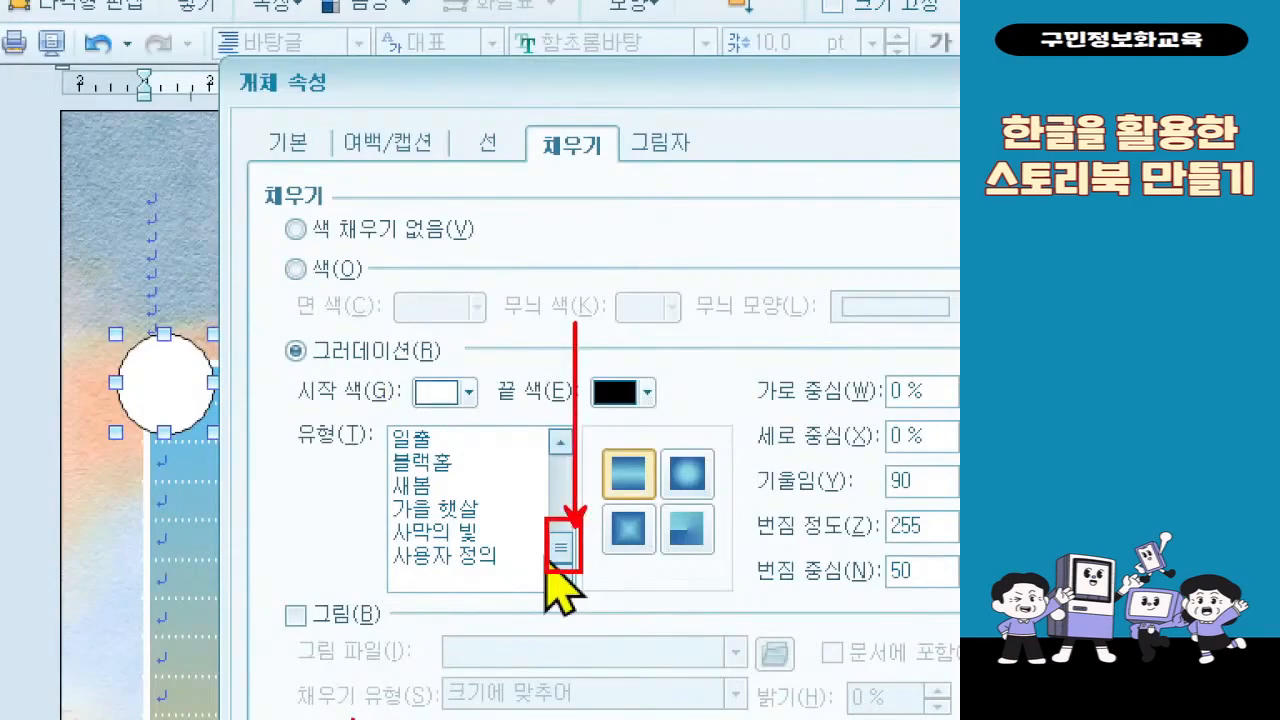
{"action": "left_click", "coordinate": [560, 441]}
{"action": "left_click", "coordinate": [566, 447]}
{"action": "left_click", "coordinate": [566, 447]}
{"action": "left_click", "coordinate": [566, 447]}
{"action": "left_click", "coordinate": [566, 447]}
{"action": "left_click", "coordinate": [566, 447]}
{"action": "left_click", "coordinate": [566, 447]}
{"action": "left_click", "coordinate": [566, 447]}
{"action": "left_click", "coordinate": [566, 447]}
{"action": "left_click", "coordinate": [566, 447]}
{"action": "left_click", "coordinate": [566, 447]}
{"action": "left_click", "coordinate": [465, 487]}
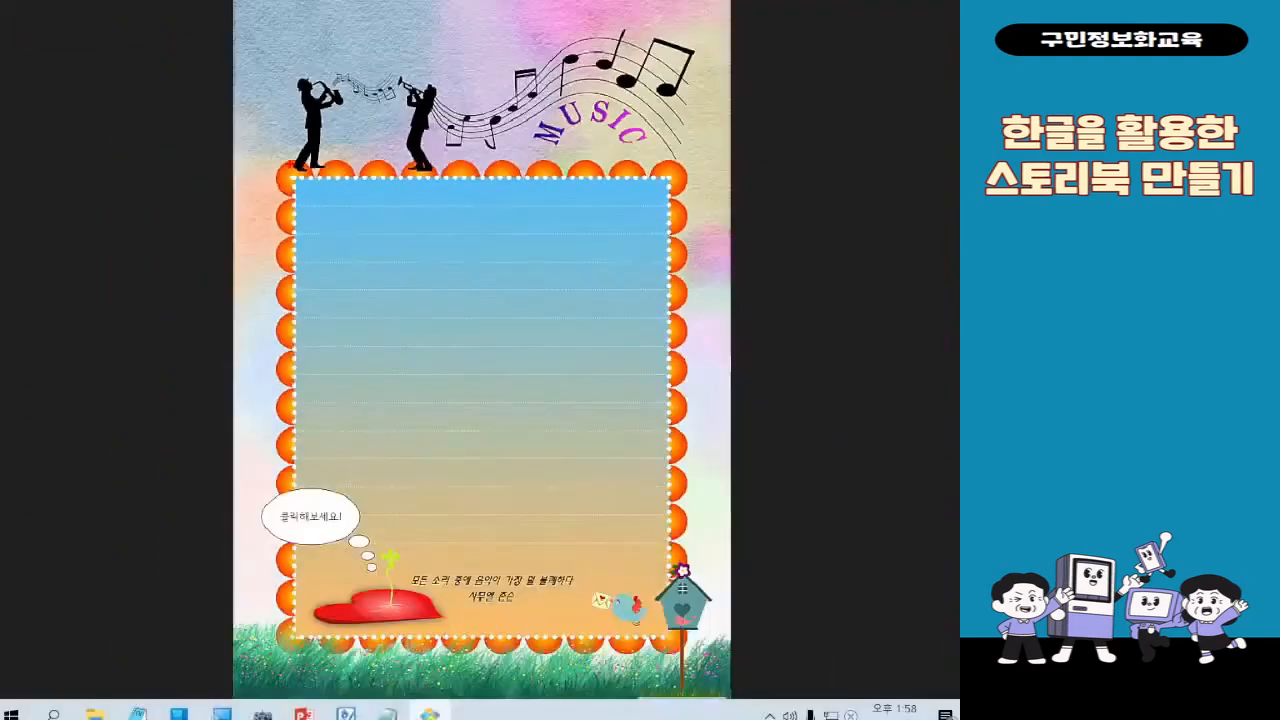
- Return from the sample image and set the circle gradient's end colour (끝 색) to orange
{"action": "mouse_move", "coordinate": [923, 11]}
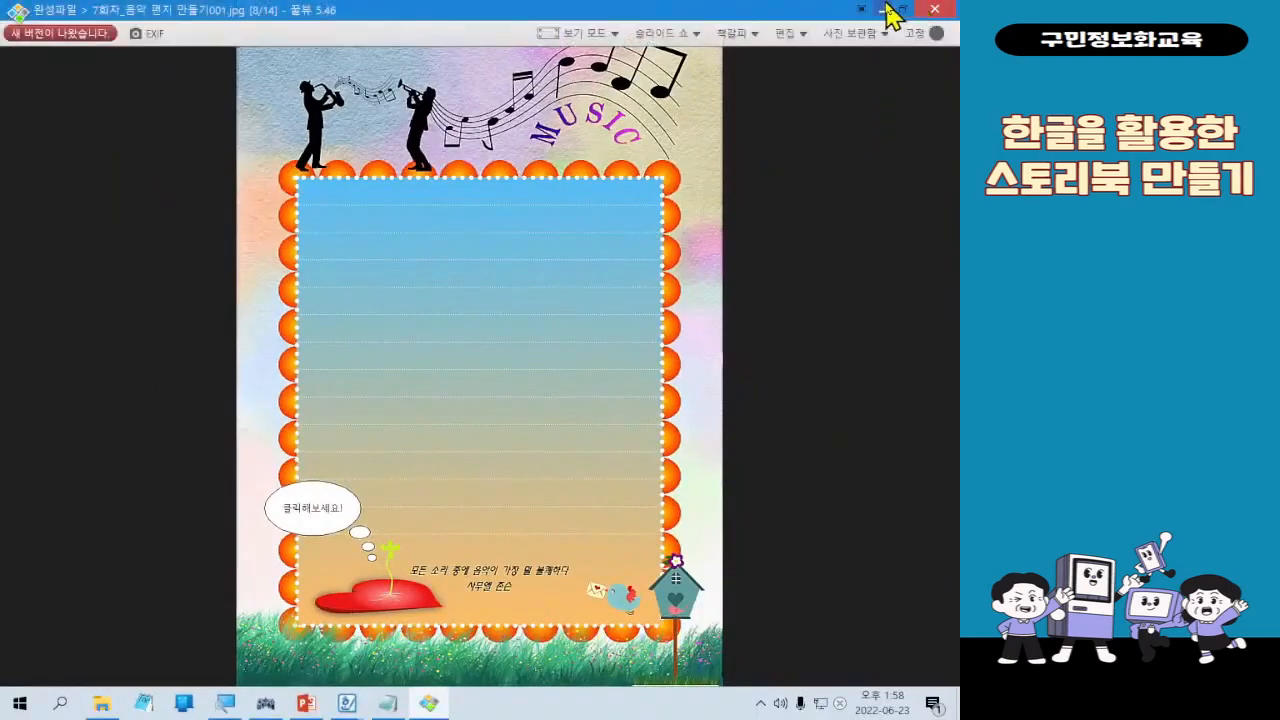
{"action": "left_click", "coordinate": [884, 9]}
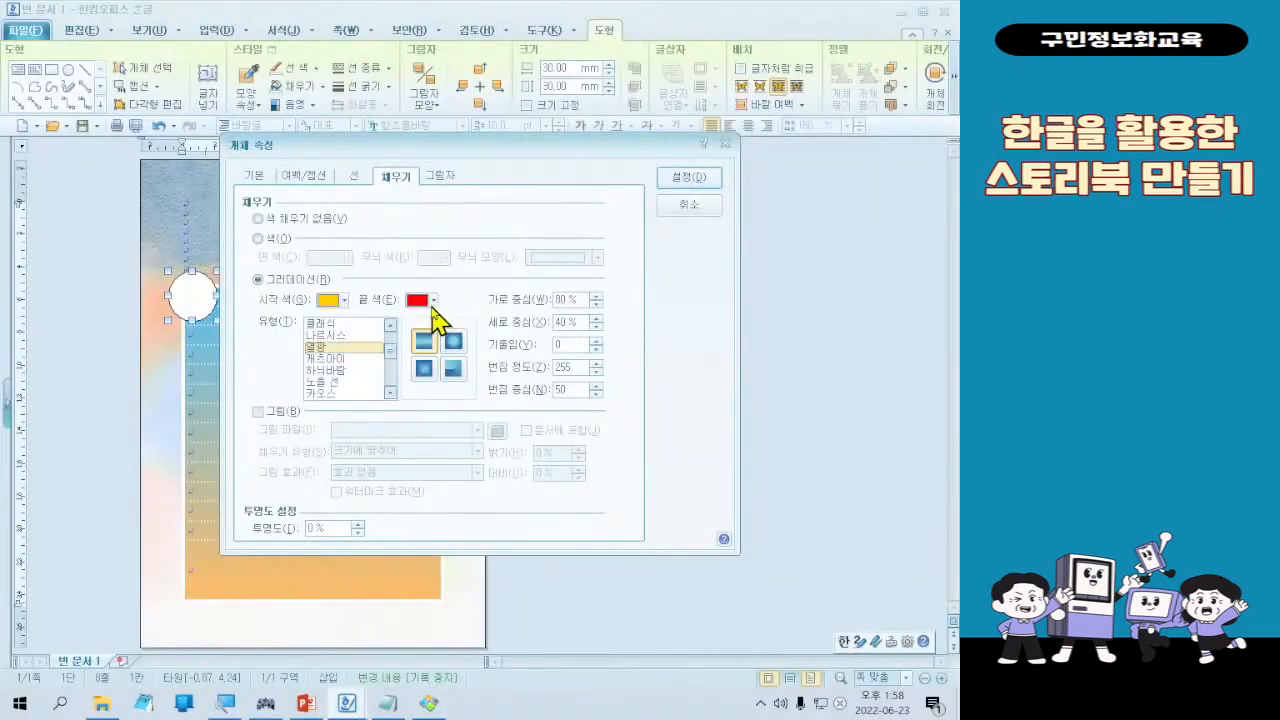
{"action": "left_click", "coordinate": [433, 301]}
{"action": "key", "text": "ctrl+1"}
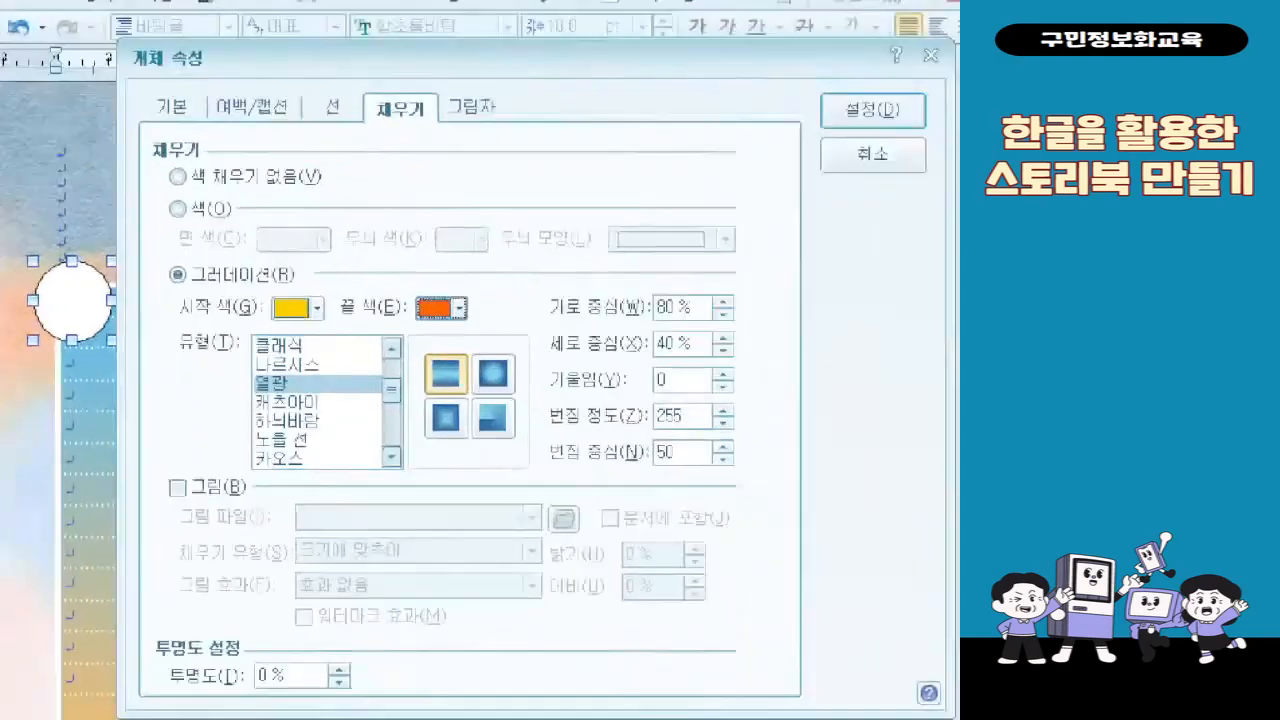
{"action": "left_click", "coordinate": [408, 302]}
{"action": "left_click_drag", "start_coordinate": [334, 270], "coordinate": [507, 345]}
{"action": "mouse_move", "coordinate": [518, 258]}
{"action": "left_mouse_down"}
{"action": "mouse_move", "coordinate": [540, 318]}
{"action": "mouse_move", "coordinate": [628, 228]}
{"action": "left_mouse_up"}
{"action": "key", "text": "Escape"}
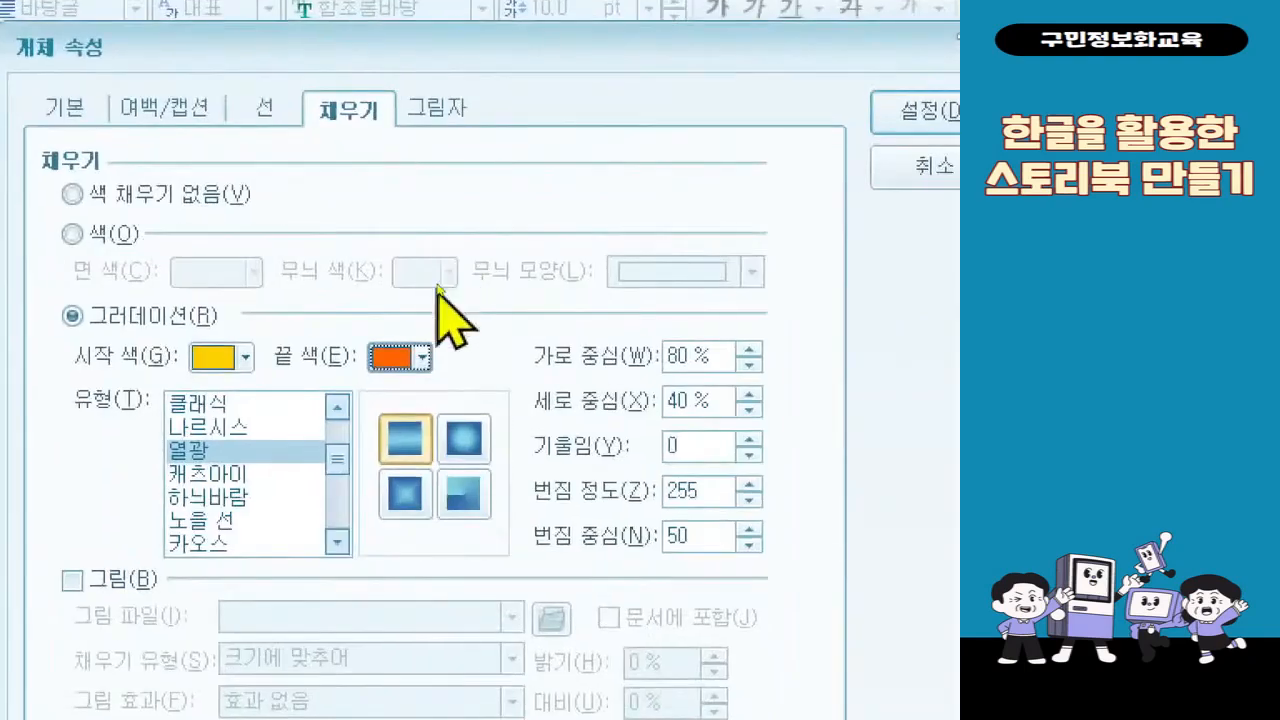
{"action": "left_click", "coordinate": [420, 300]}
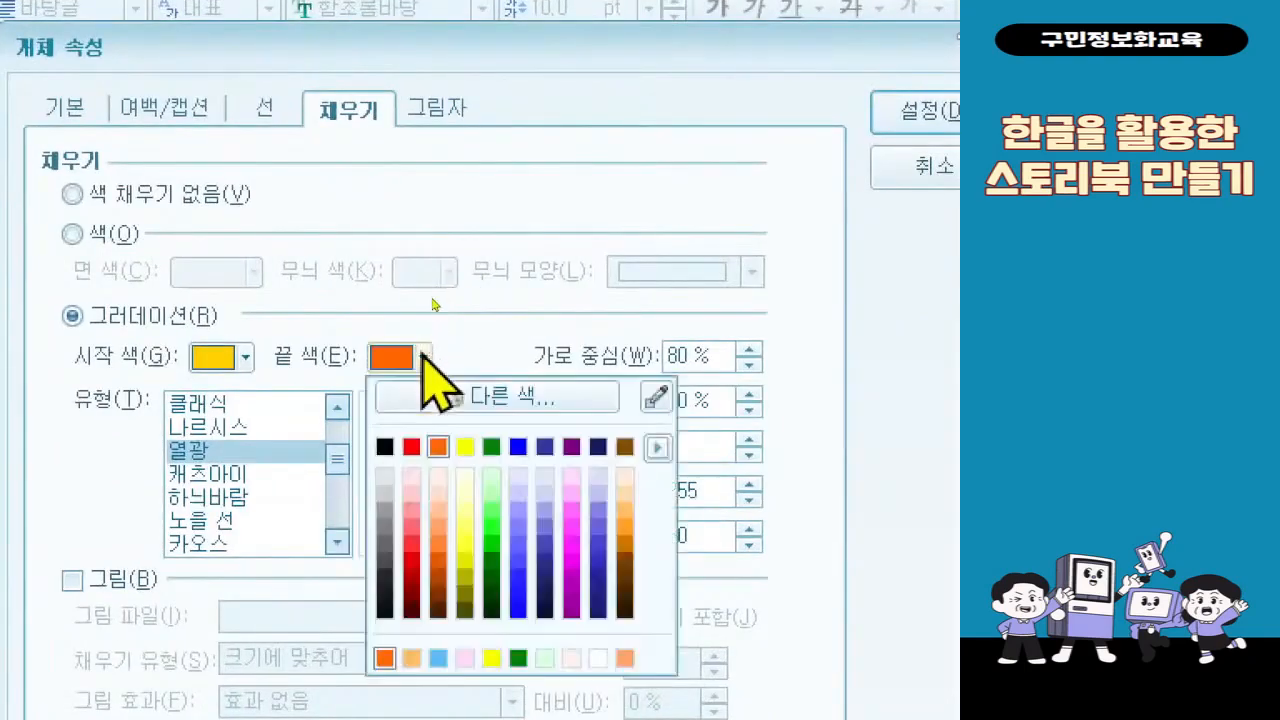
{"action": "left_click", "coordinate": [438, 447]}
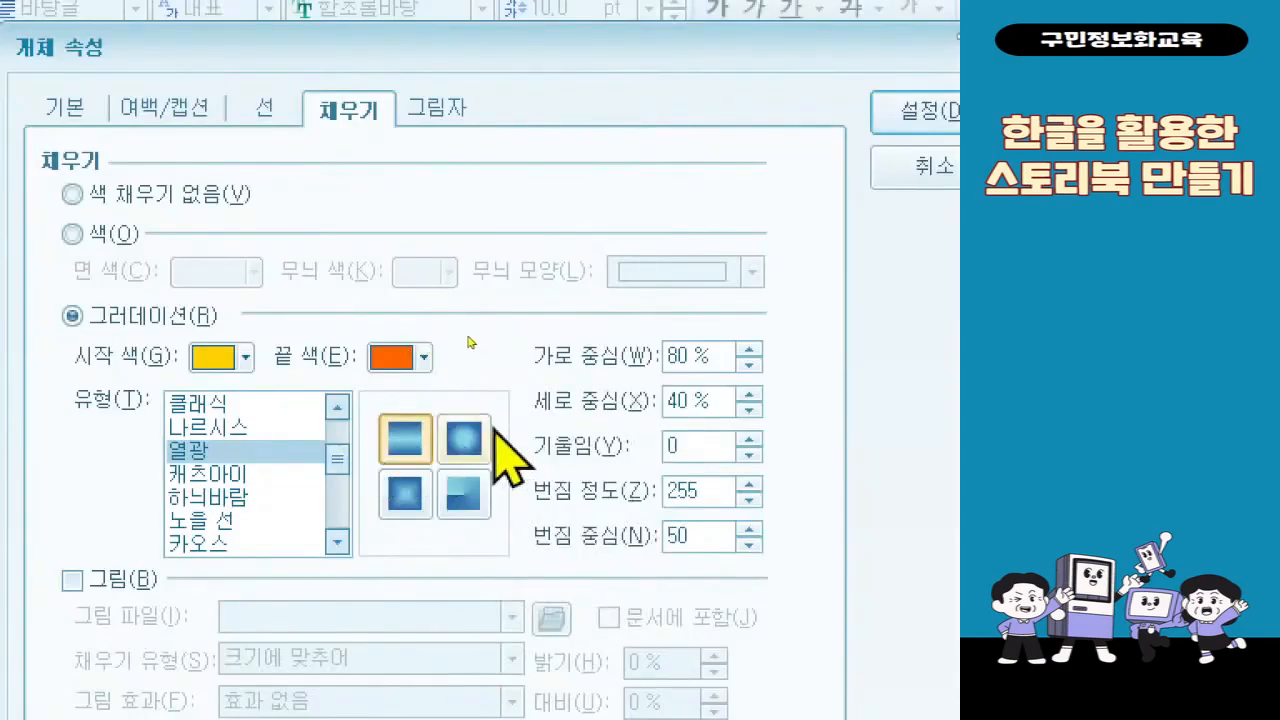
- Make the circle's gradient radial with the 가운데에서 type and apply the fill settings
{"action": "left_click", "coordinate": [485, 436]}
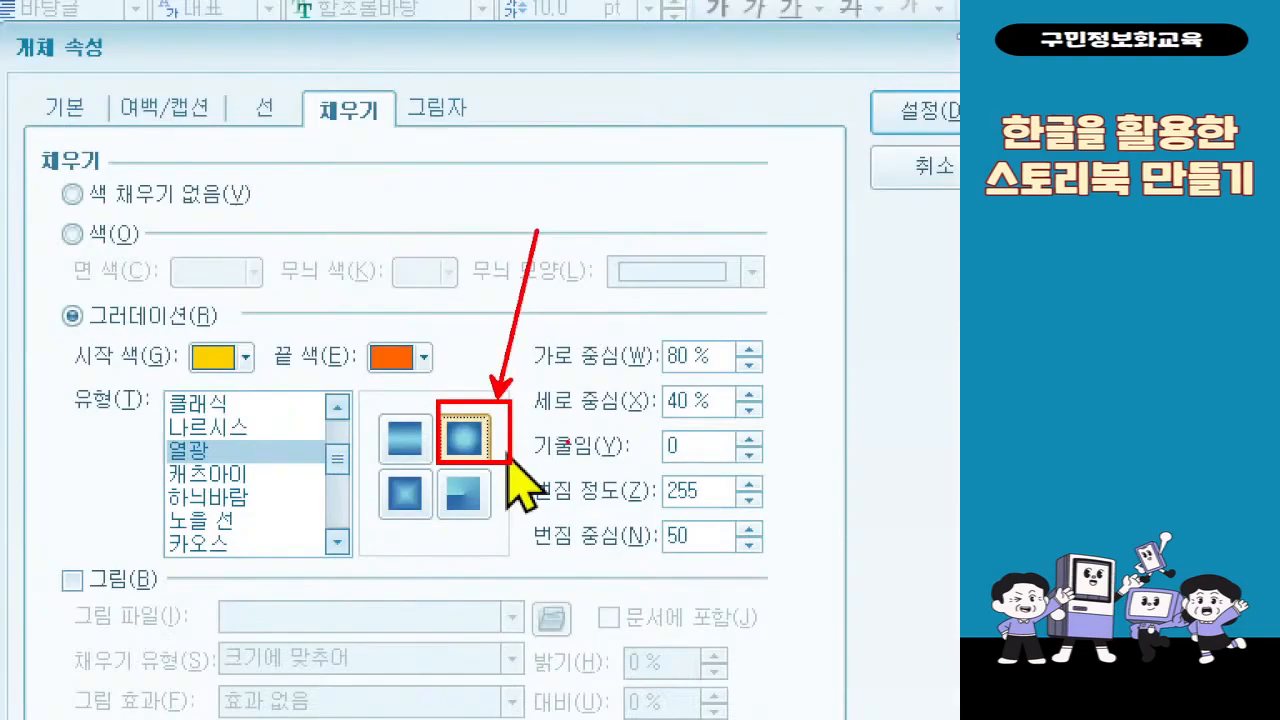
{"action": "scroll", "coordinate": [343, 445], "scroll_direction": "up", "scroll_amount": 2}
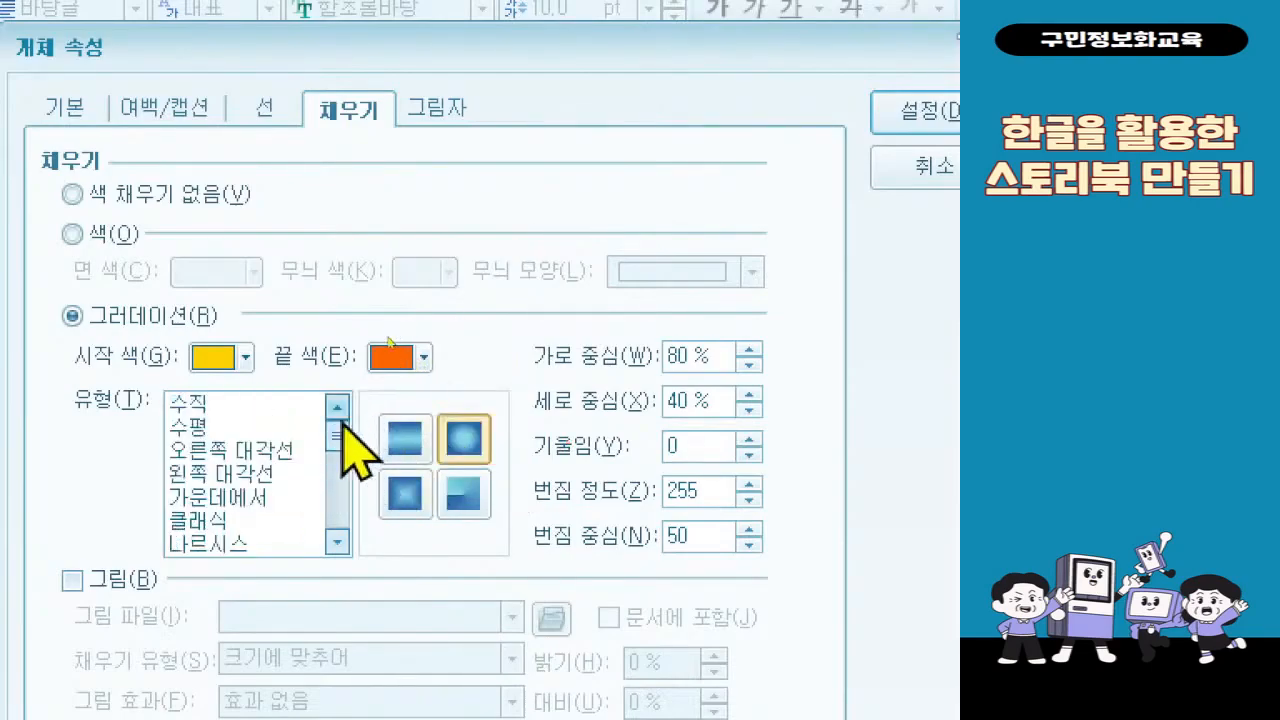
{"action": "left_click", "coordinate": [265, 497]}
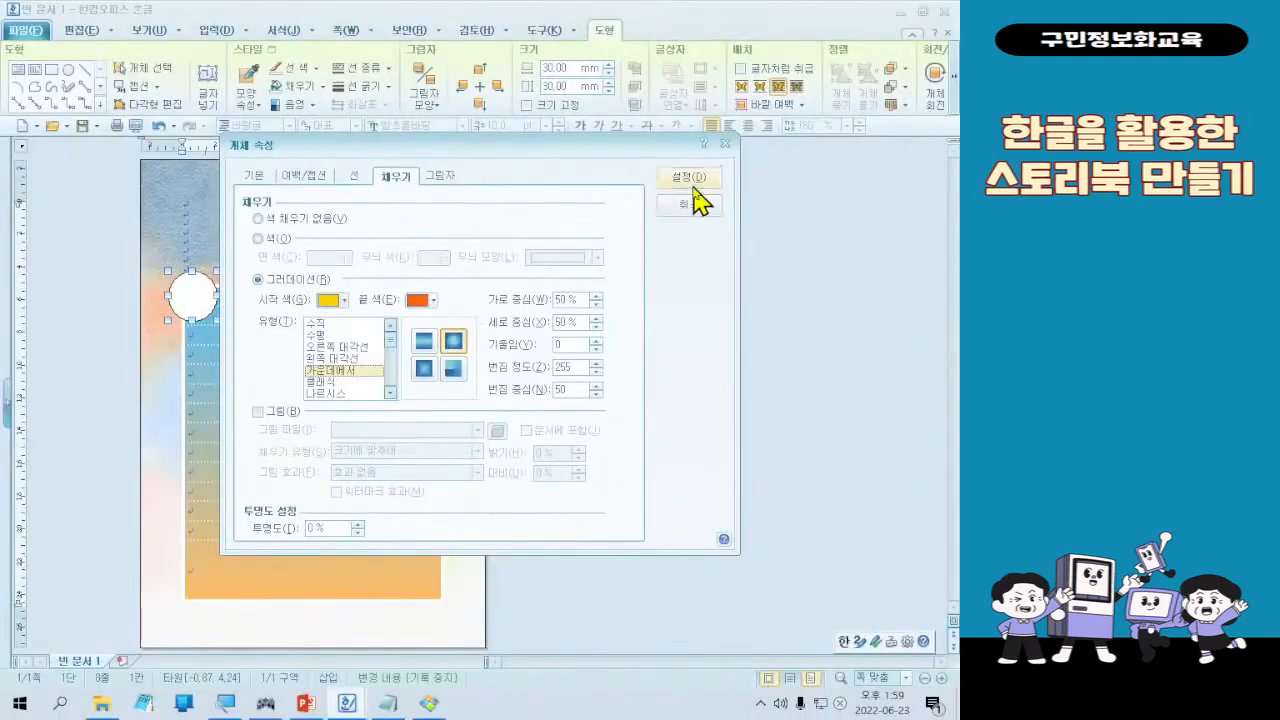
{"action": "left_click", "coordinate": [695, 197]}
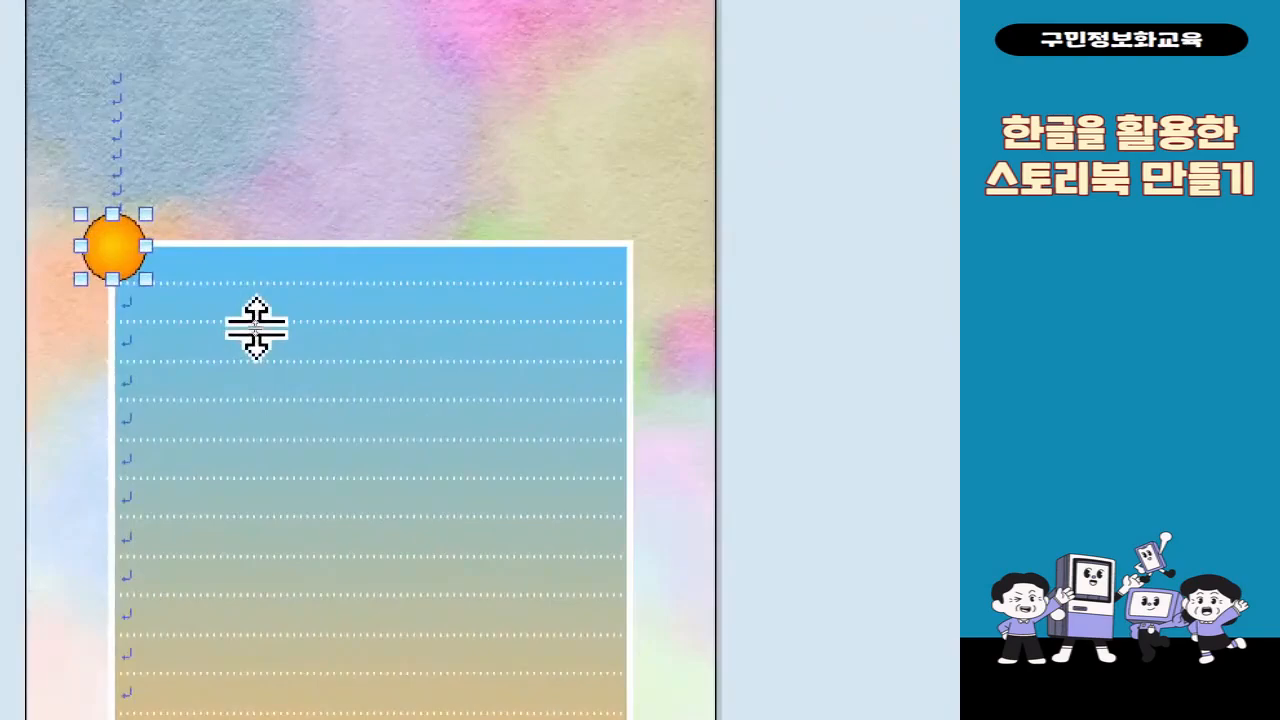
- Remove the circle's outline by setting its line type (종류) to 선 없음, and apply the settings
{"action": "double_click", "coordinate": [125, 255]}
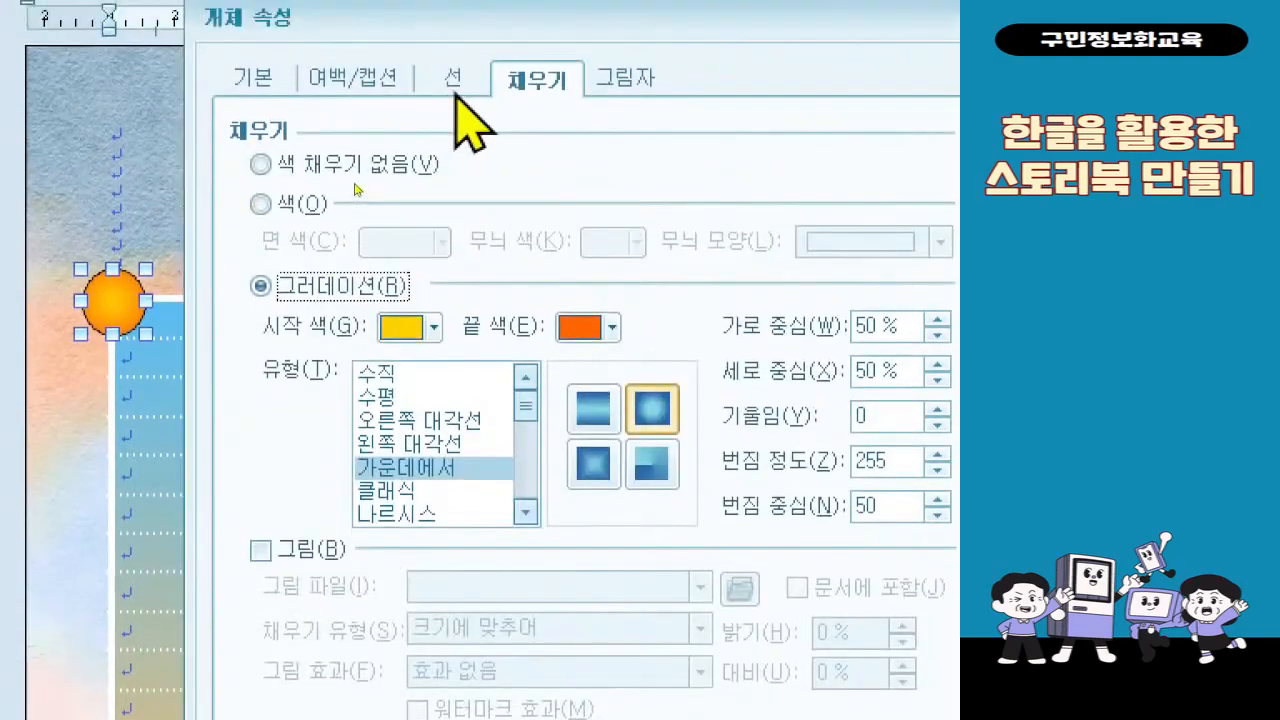
{"action": "left_click", "coordinate": [452, 26]}
{"action": "left_click", "coordinate": [935, 162]}
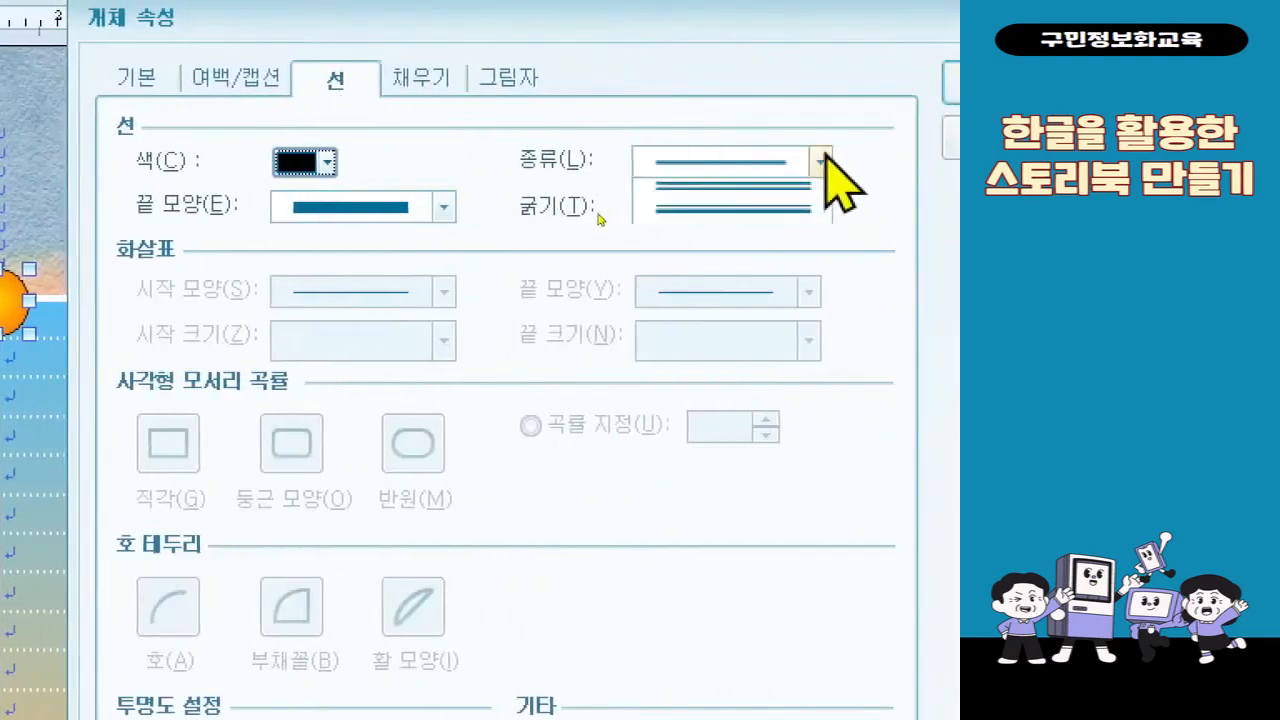
{"action": "left_click", "coordinate": [805, 192]}
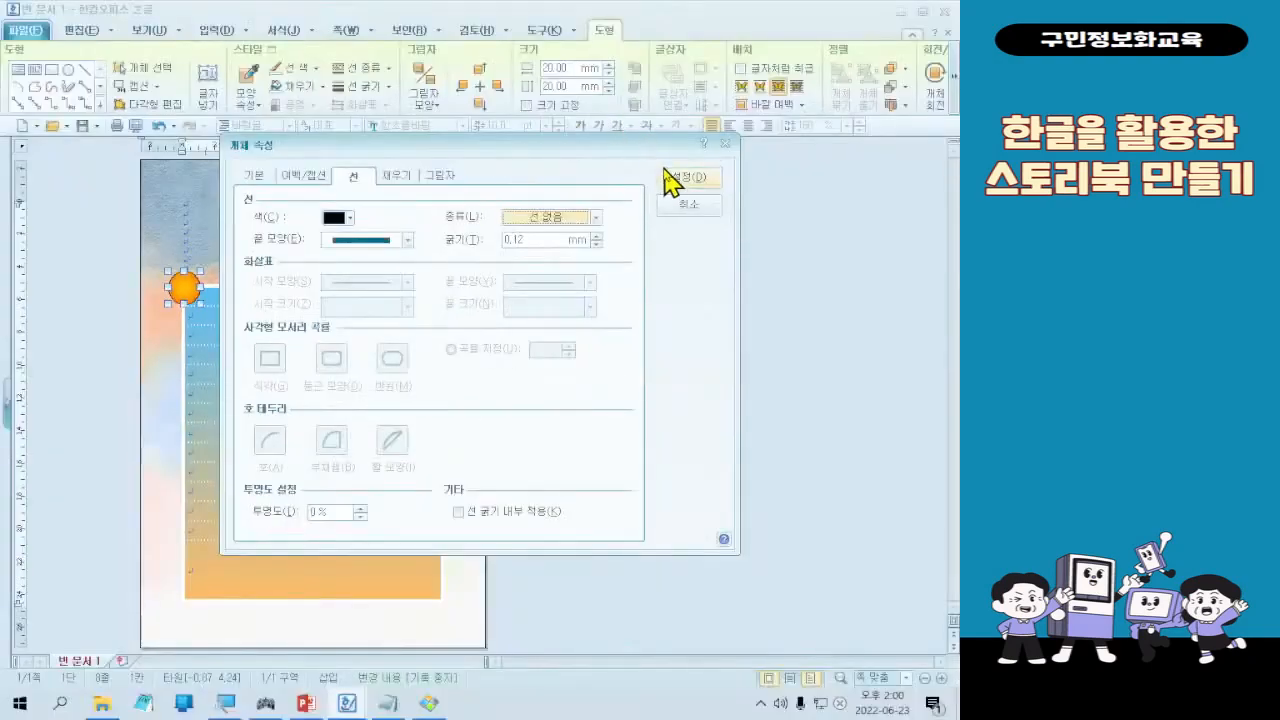
{"action": "left_click", "coordinate": [676, 176]}
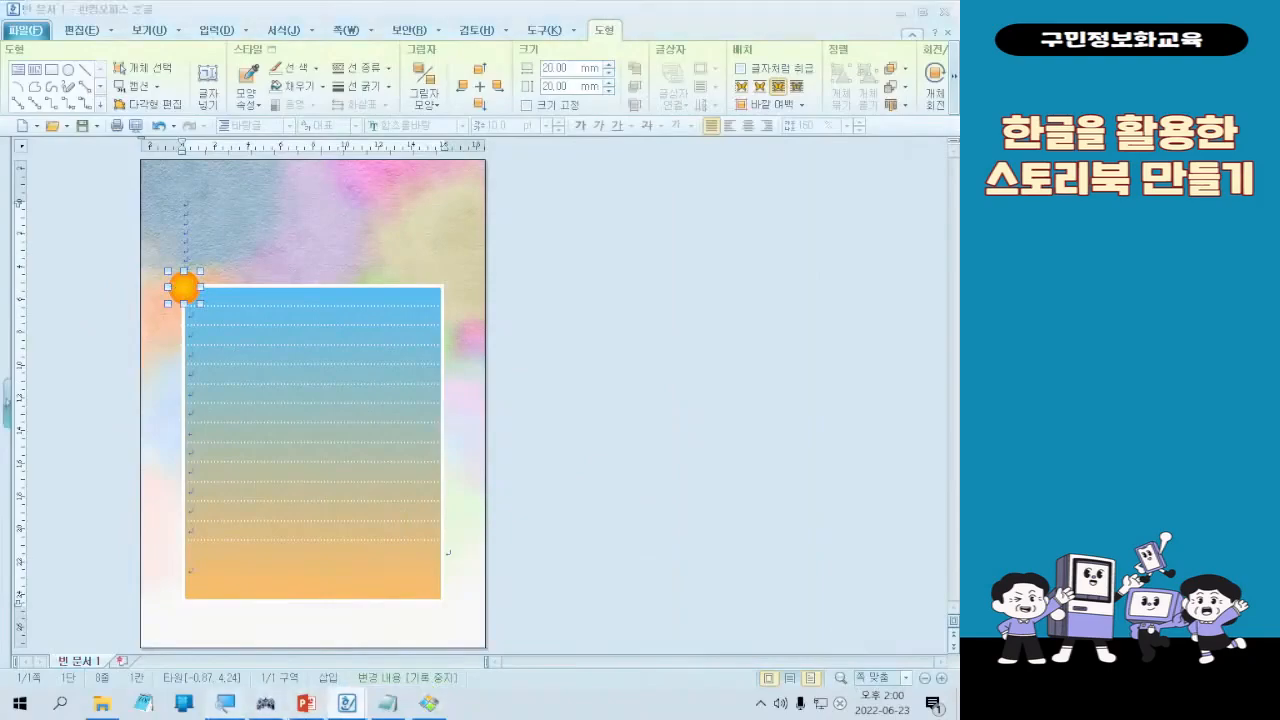
{"action": "left_click", "coordinate": [225, 703]}
{"action": "key", "text": "super+Escape"}
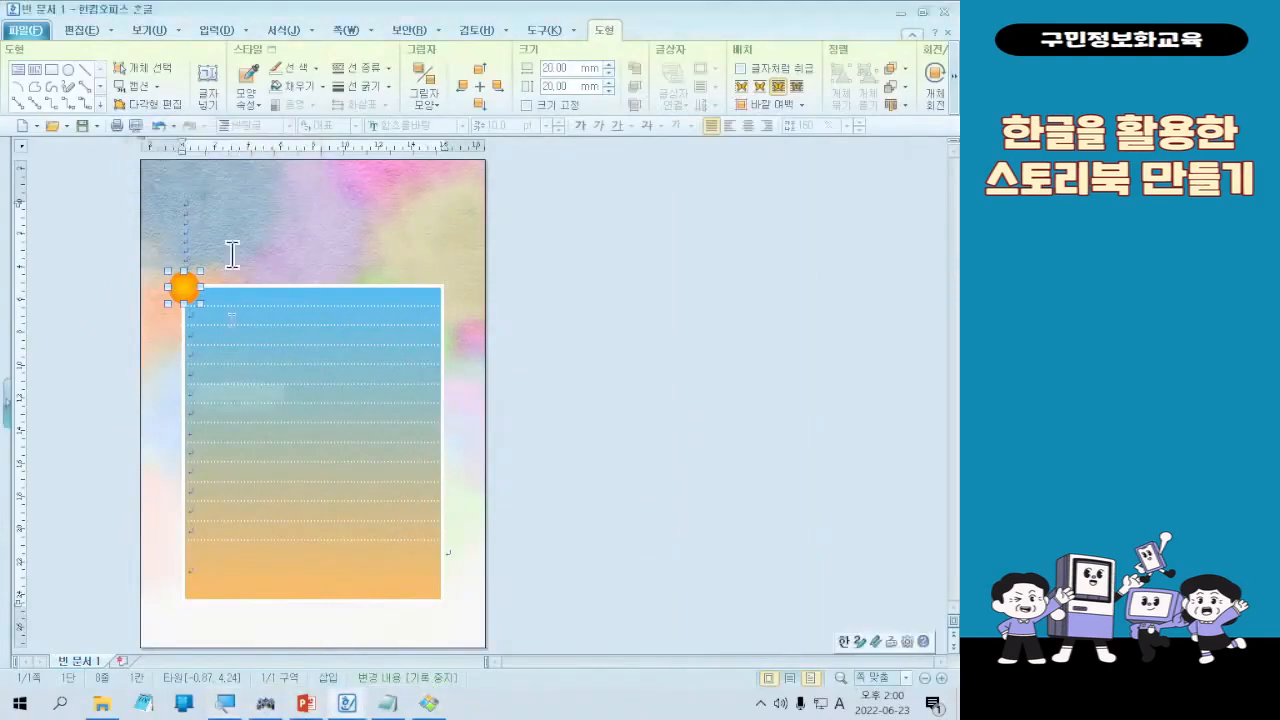
{"action": "left_click", "coordinate": [265, 703]}
{"action": "key", "text": "Left"}
{"action": "key", "text": "Right"}
{"action": "key", "text": "Up"}
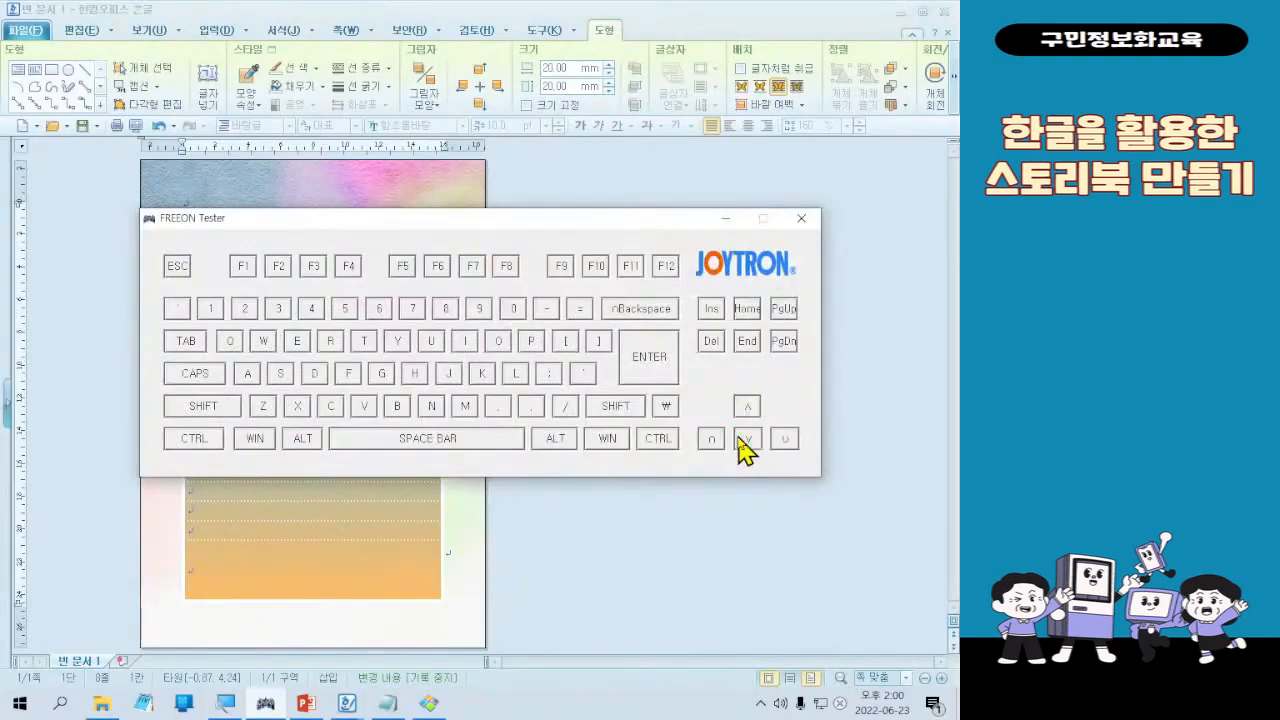
{"action": "left_click", "coordinate": [726, 219]}
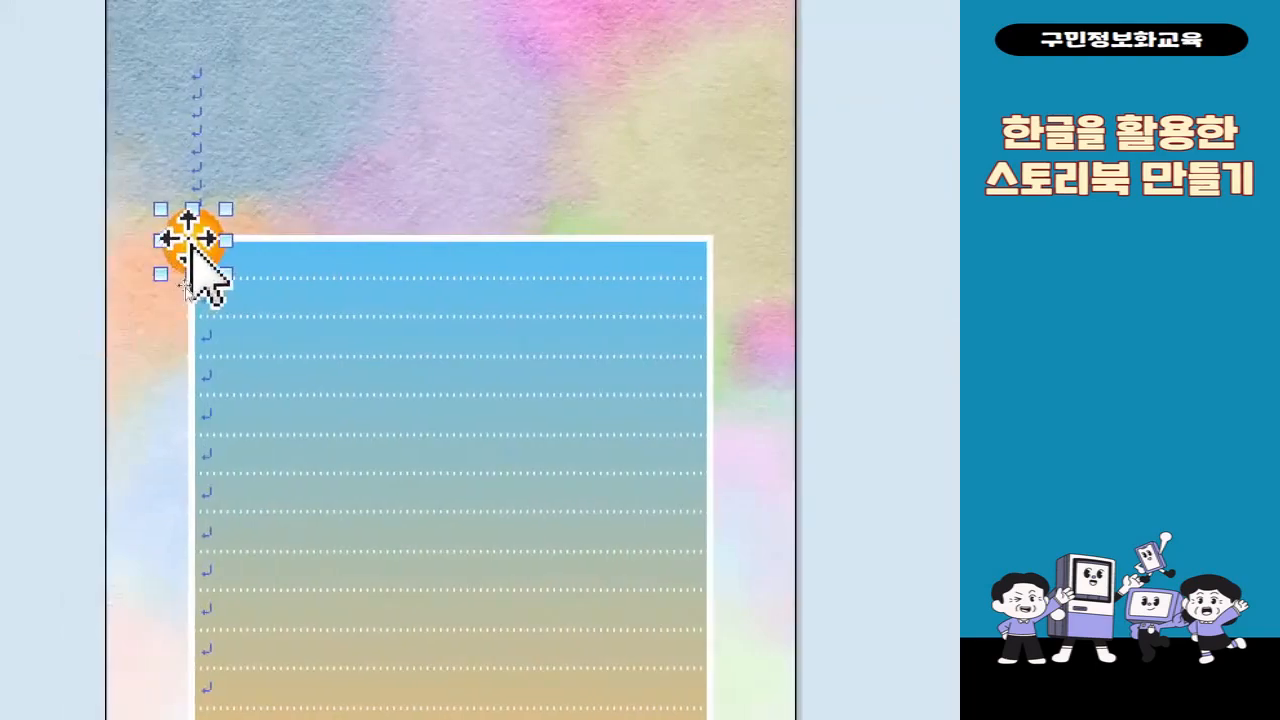
- Nudge the orange circle so that it is centred on the upper-left corner of the writing table
{"action": "left_click_drag", "start_coordinate": [190, 245], "coordinate": [300, 223]}
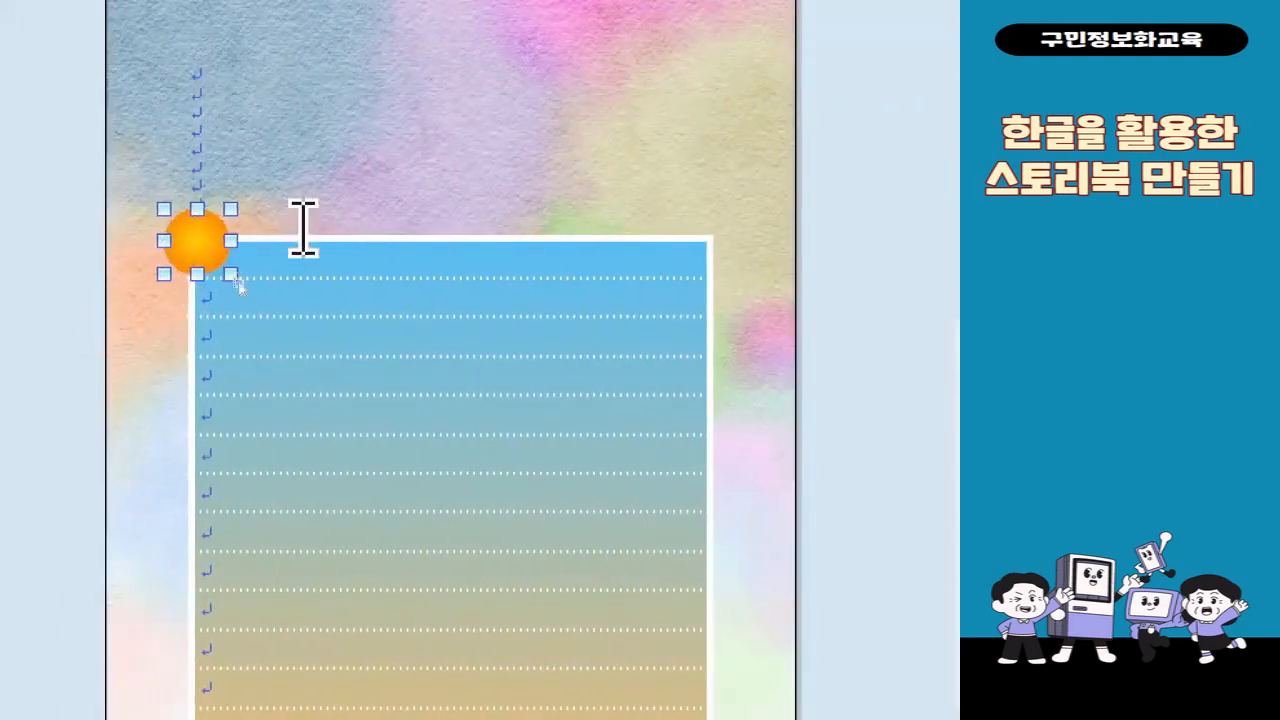
{"action": "key", "text": "Right"}
{"action": "key", "text": "Up"}
{"action": "key", "text": "Right"}
{"action": "key", "text": "Right"}
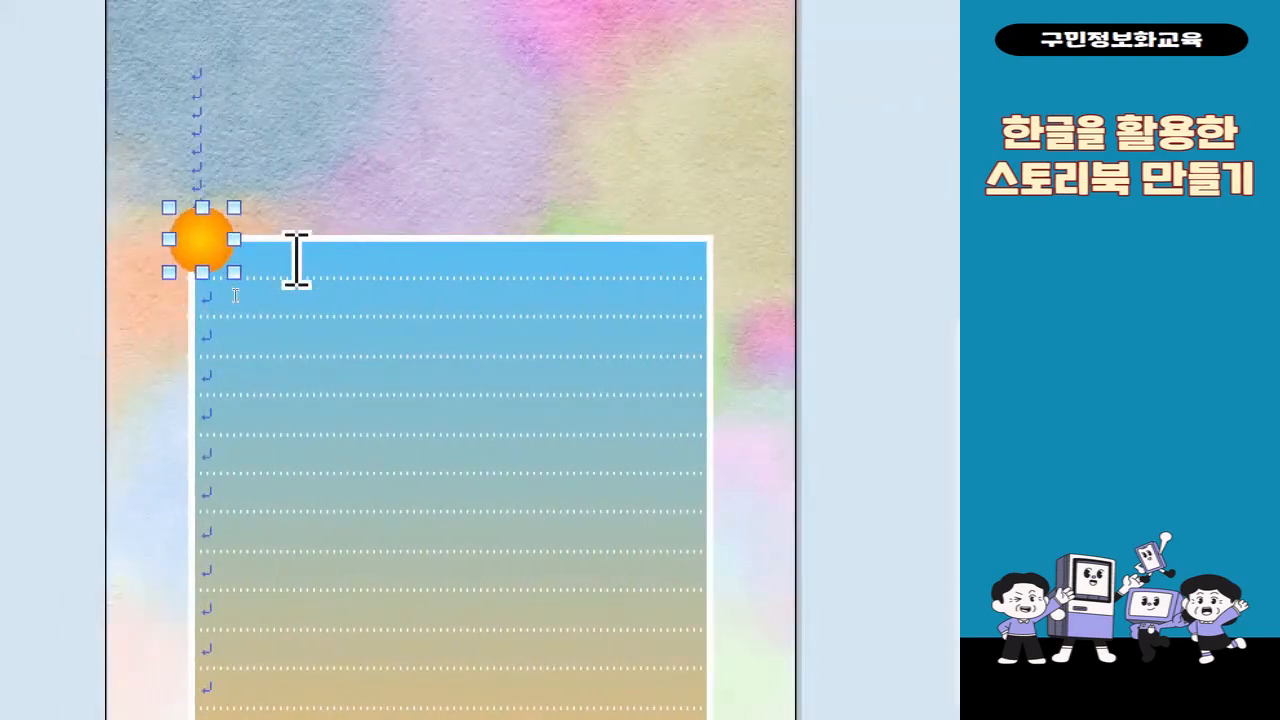
{"action": "key", "text": "Left"}
{"action": "key", "text": "Left"}
{"action": "key", "text": "Left"}
{"action": "key", "text": "Left"}
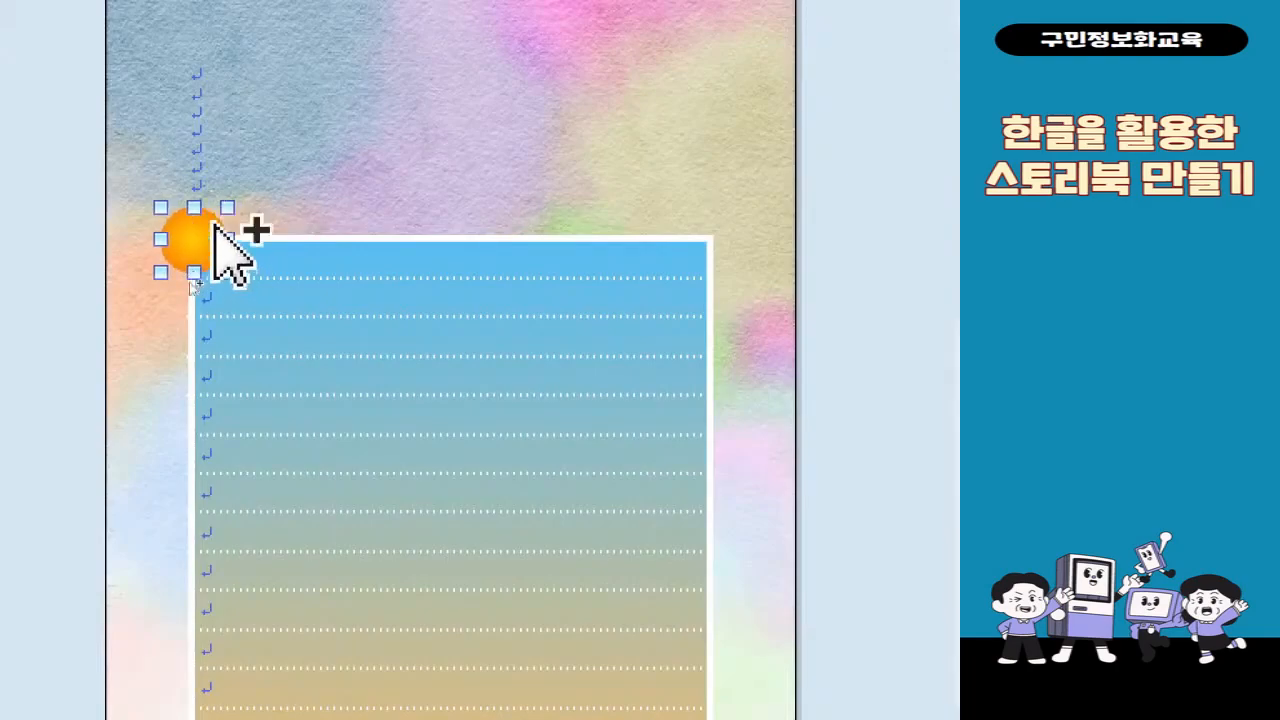
{"action": "left_click_drag", "start_coordinate": [210, 255], "coordinate": [398, 270]}
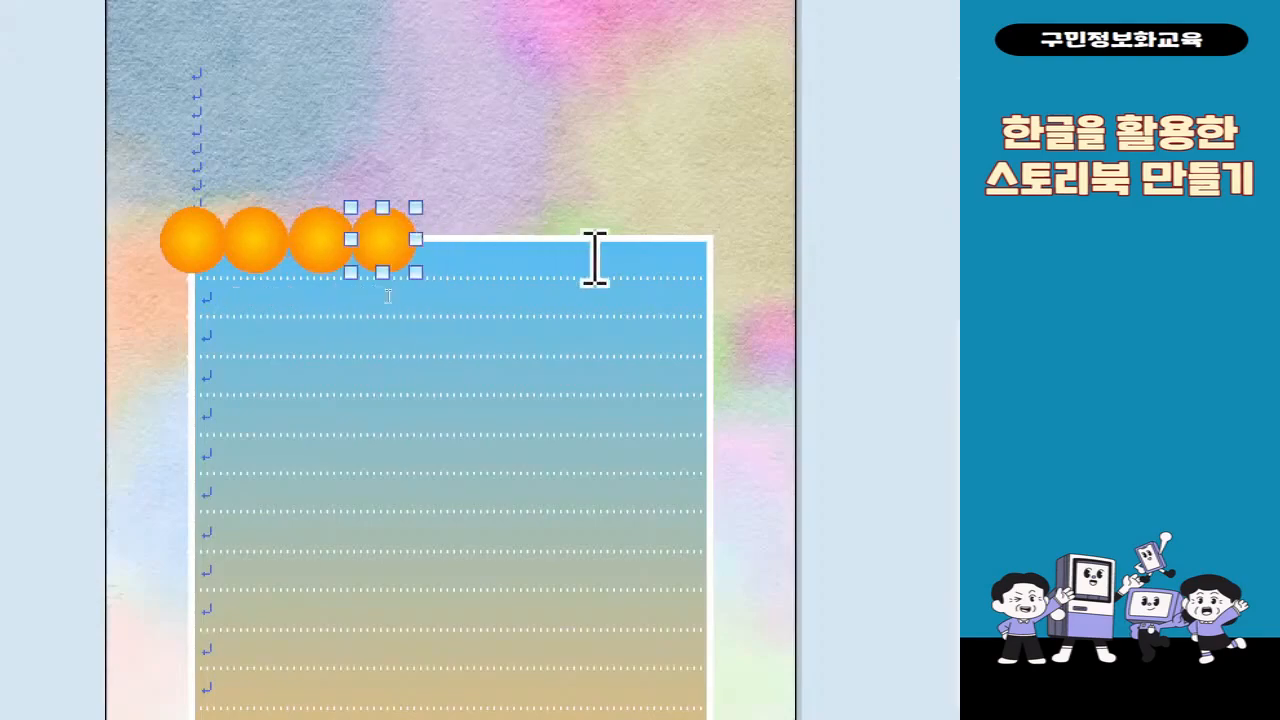
{"action": "key", "text": "ctrl+z"}
{"action": "key", "text": "ctrl+z"}
{"action": "key", "text": "ctrl+z"}
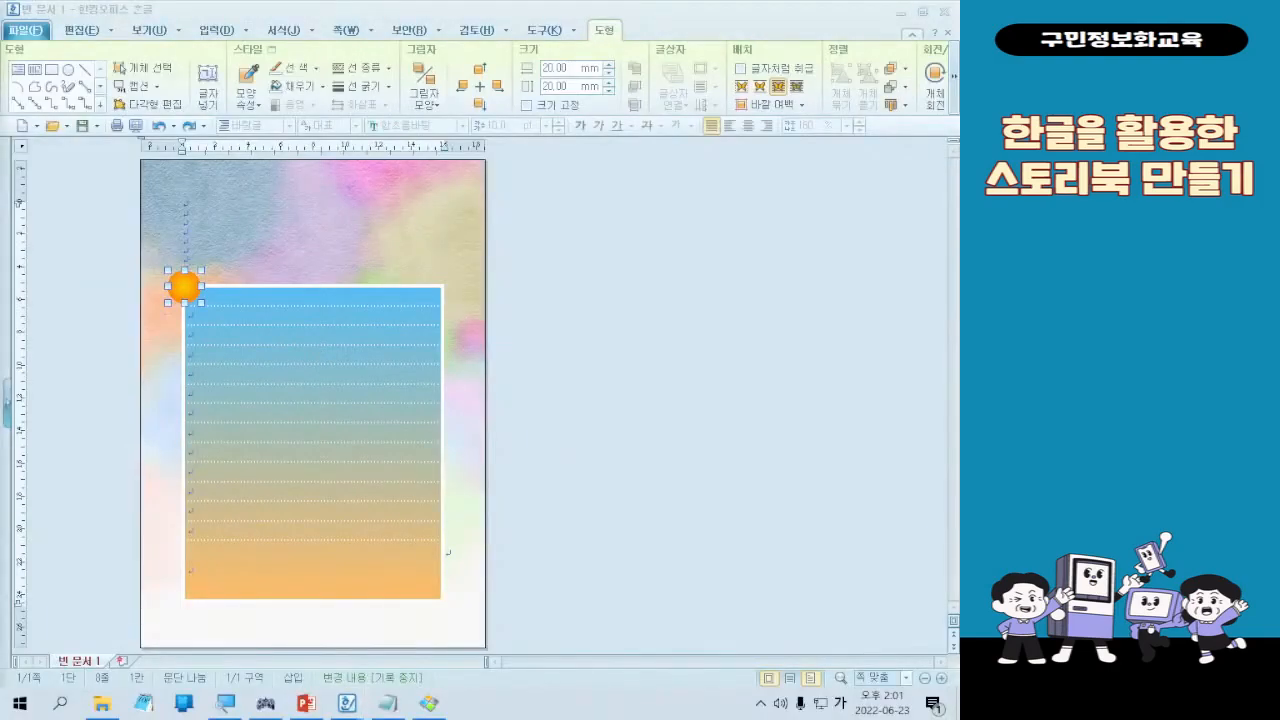
{"action": "key", "text": "Hangul"}
{"action": "key", "text": "Hangul"}
{"action": "key", "text": "Hangul"}
{"action": "key", "text": "Hangul"}
{"action": "left_click", "coordinate": [272, 706]}
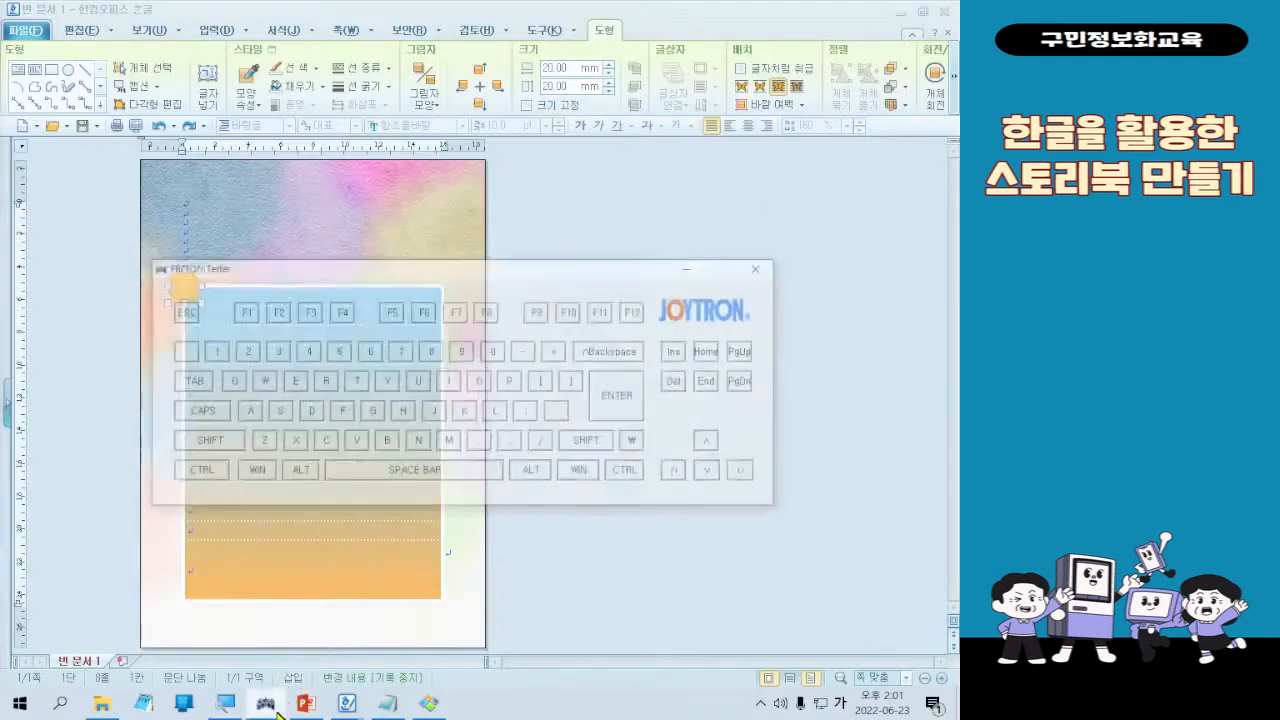
{"action": "key", "text": "ctrl+shift"}
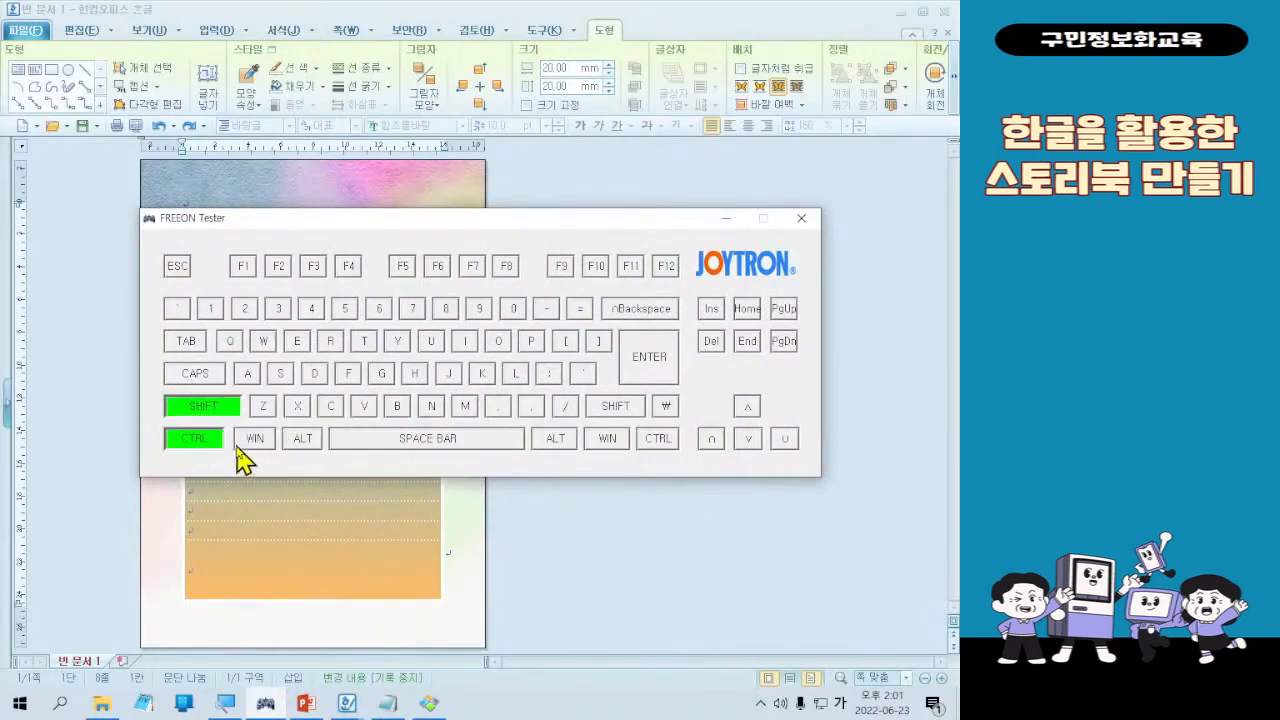
{"action": "left_click", "coordinate": [726, 218]}
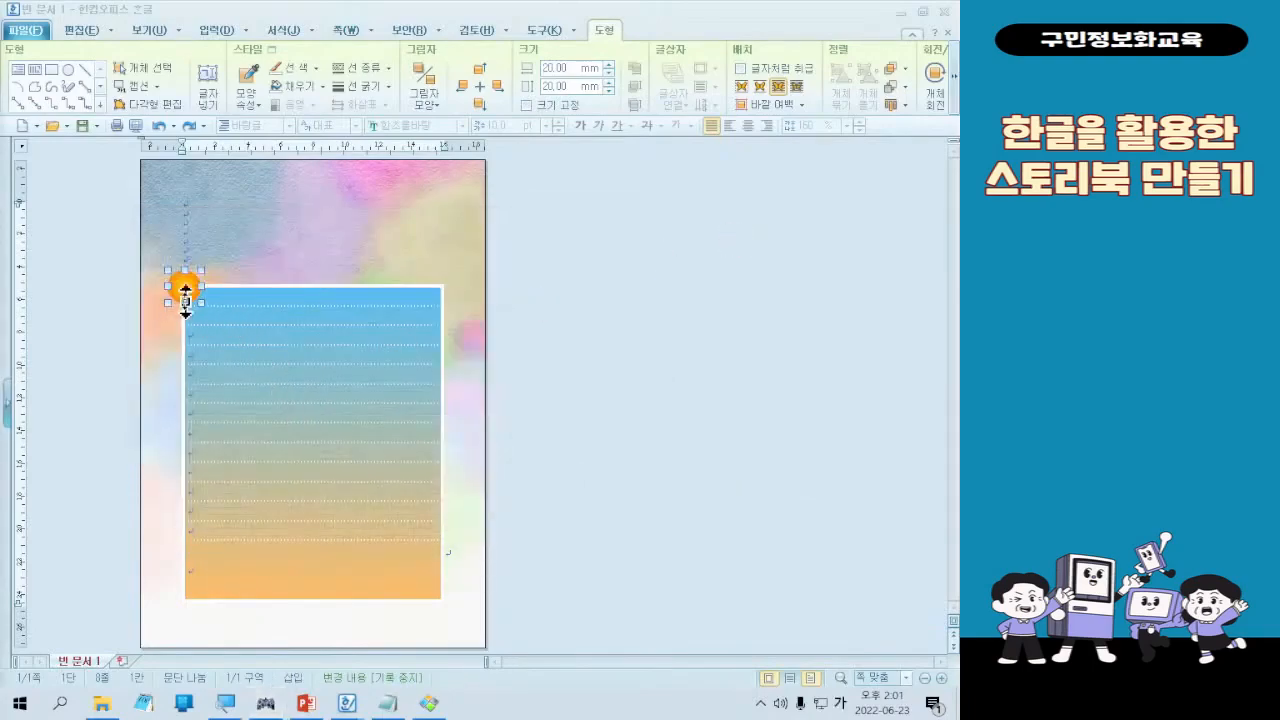
- Duplicate the orange circle repeatedly in a straight, evenly spaced row along the writing table's upper edge
{"action": "left_click_drag", "start_coordinate": [184, 295], "coordinate": [214, 298]}
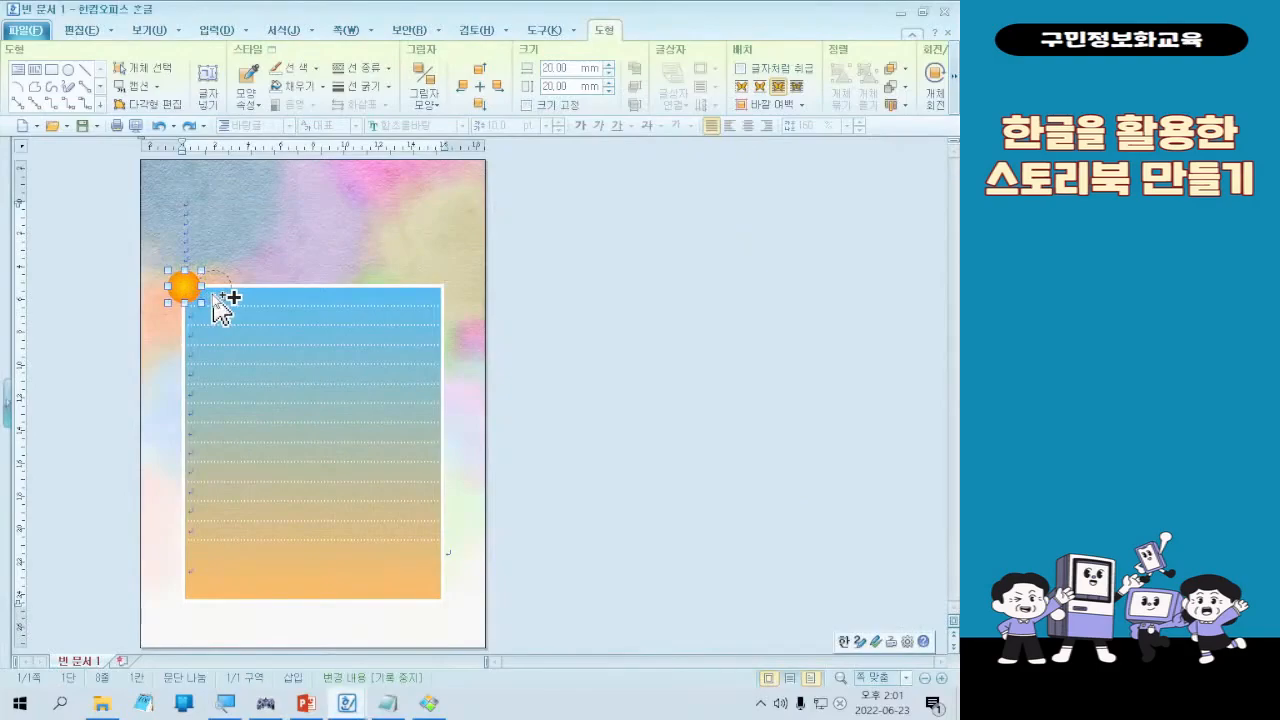
{"action": "left_click_drag", "start_coordinate": [214, 298], "coordinate": [214, 298]}
{"action": "left_click_drag", "start_coordinate": [213, 294], "coordinate": [248, 302]}
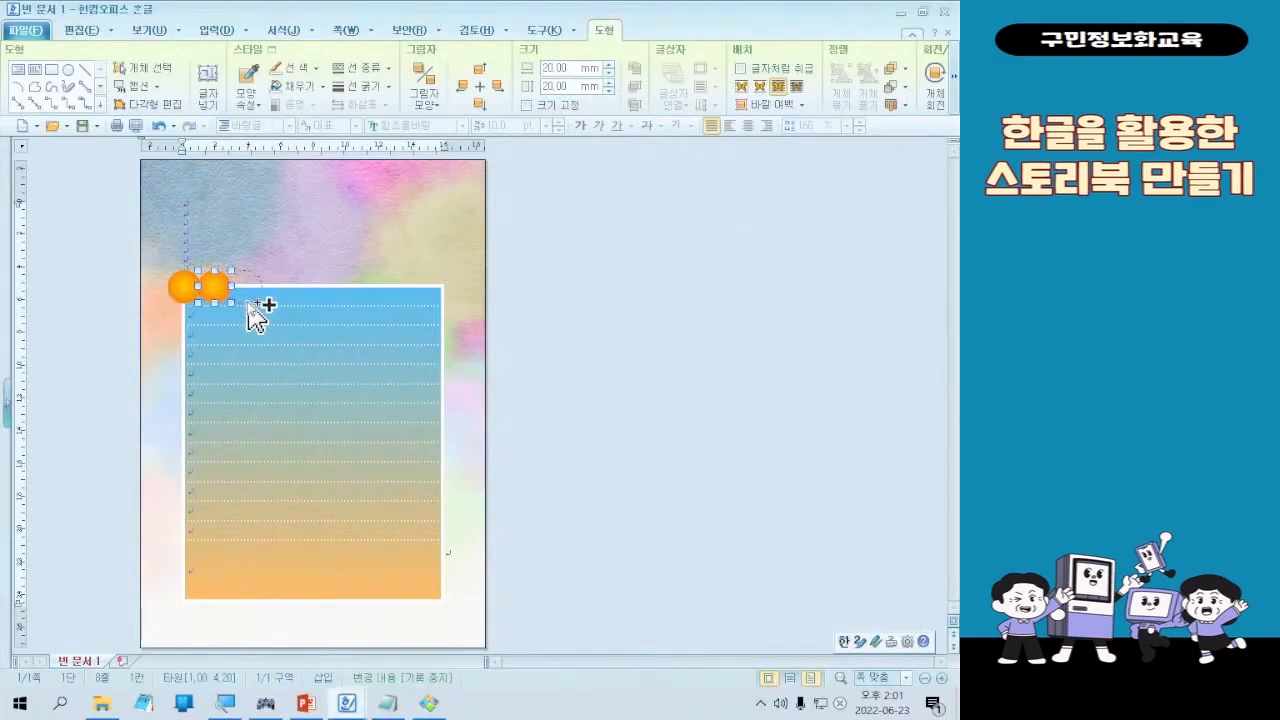
{"action": "left_click_drag", "start_coordinate": [248, 304], "coordinate": [345, 289]}
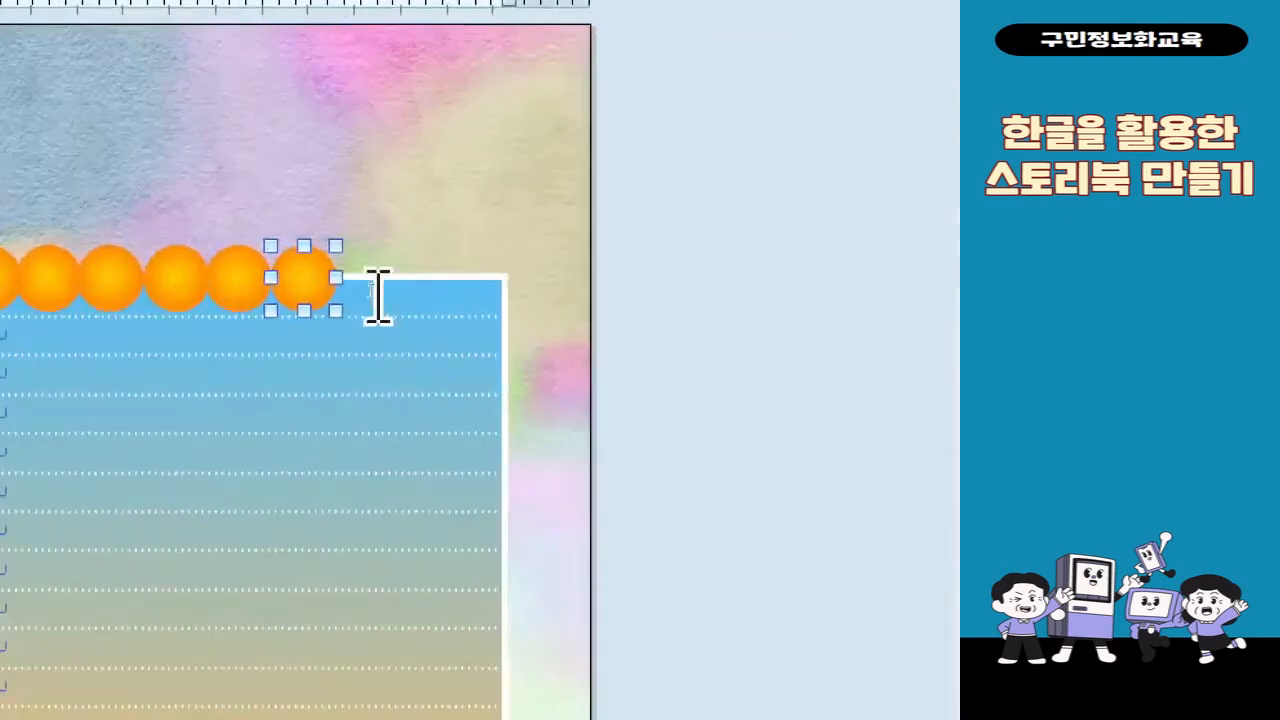
{"action": "left_click", "coordinate": [293, 284]}
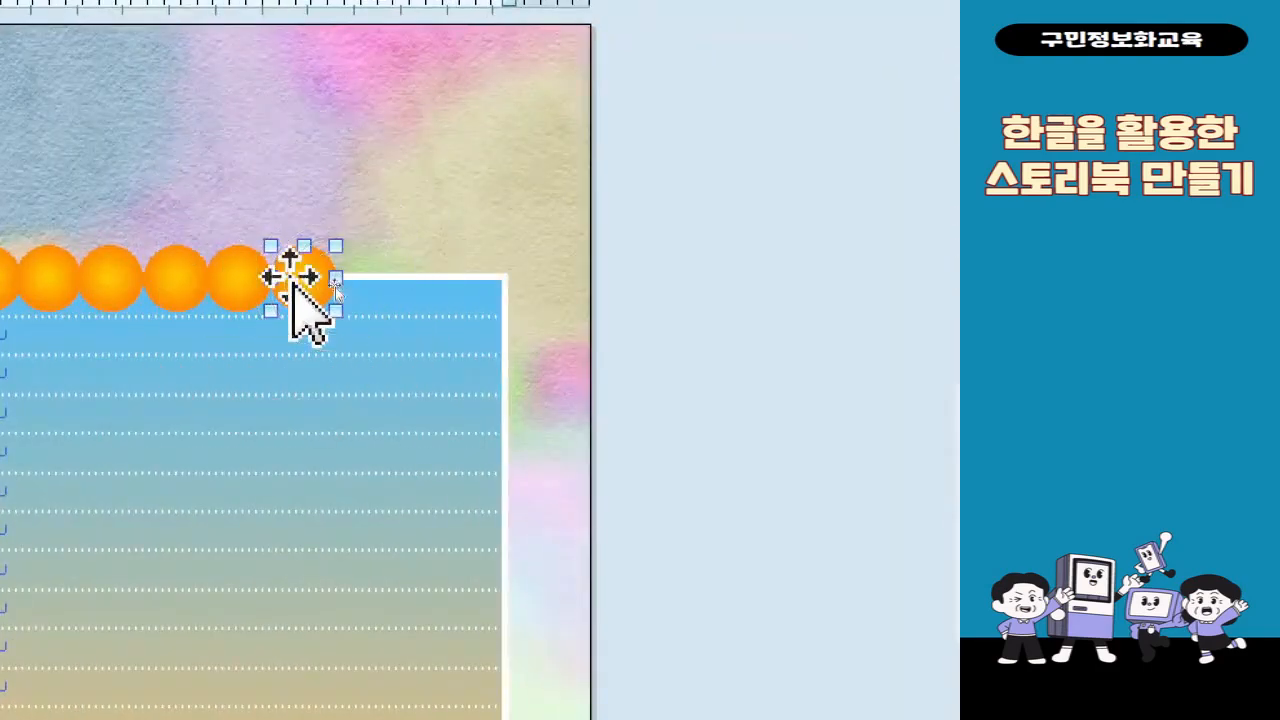
{"action": "left_click_drag", "start_coordinate": [296, 286], "coordinate": [372, 287]}
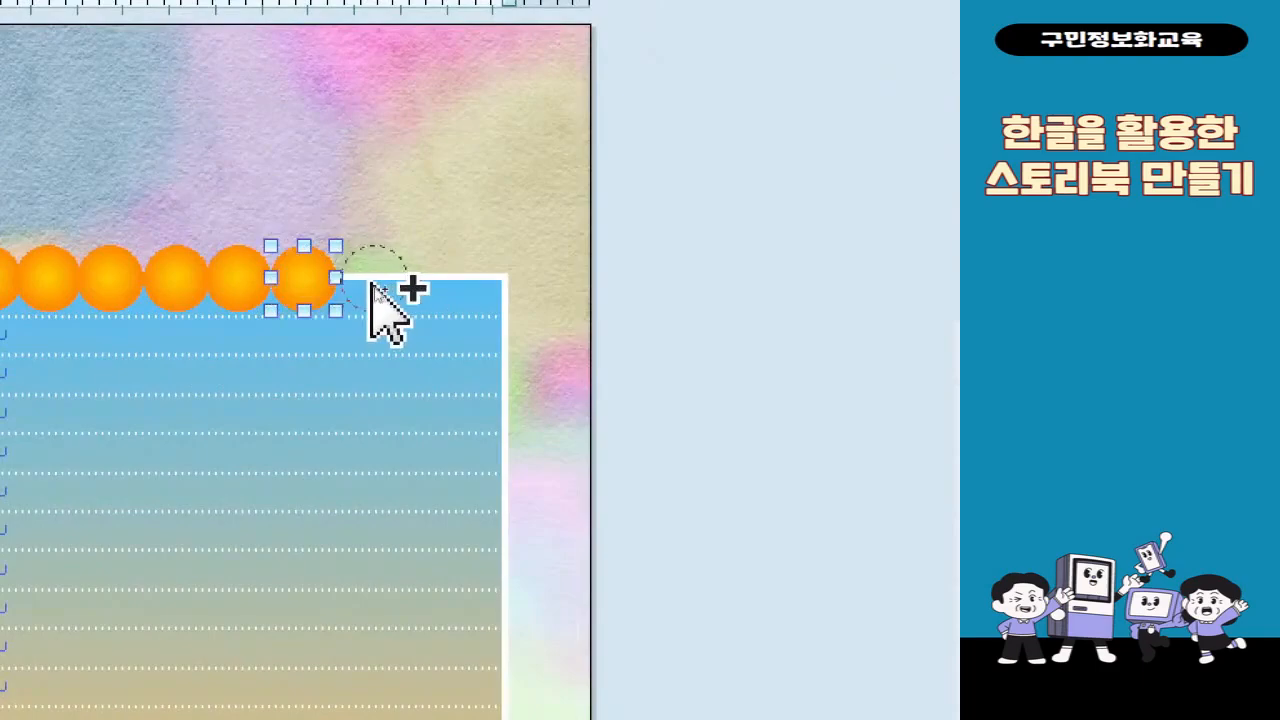
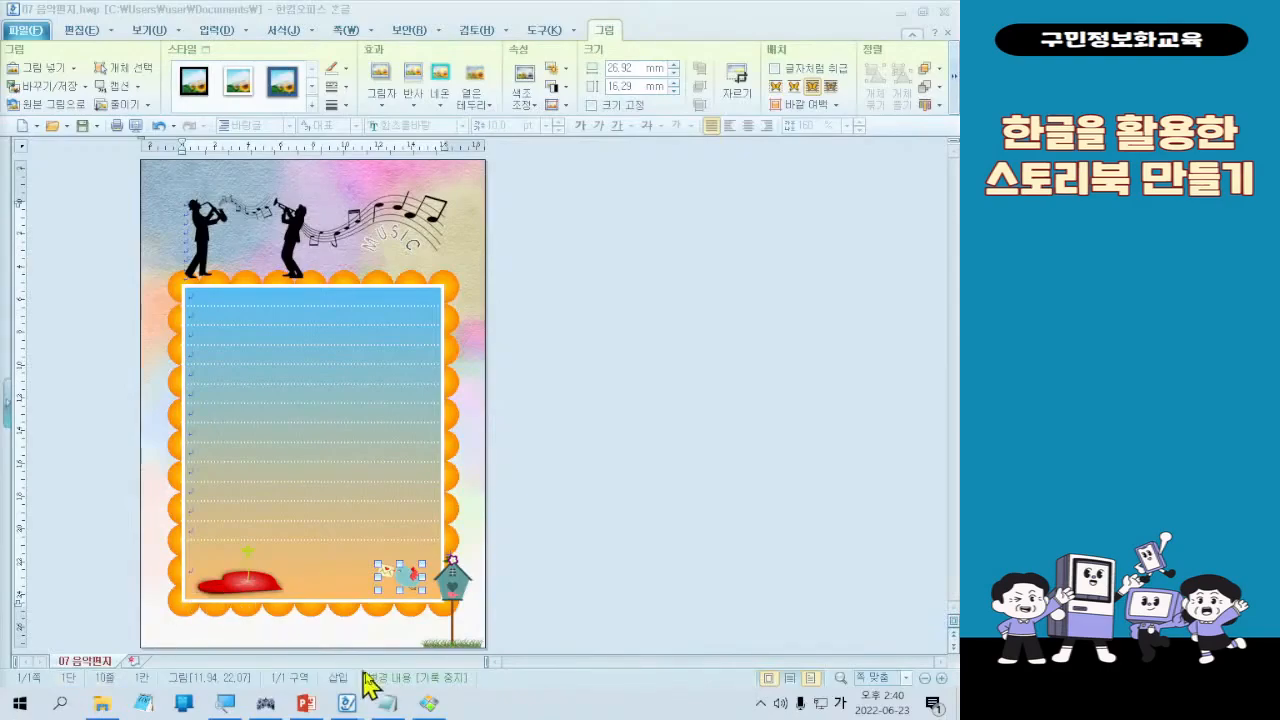
- Check the finished sample image for the remaining elements near the letter's lower edge, and return to the Hangul document with nothing selected
{"action": "left_click", "coordinate": [427, 709]}
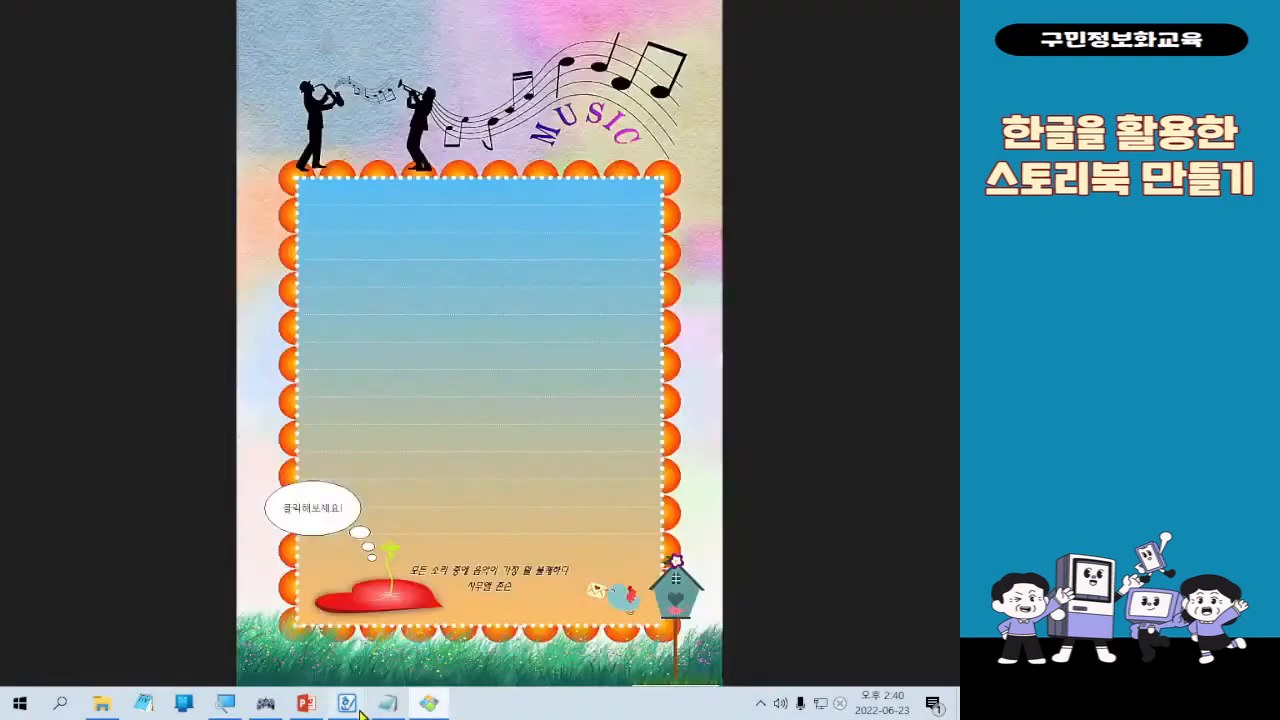
{"action": "scroll", "coordinate": [550, 582], "scroll_direction": "down", "scroll_amount": 1}
{"action": "scroll", "coordinate": [550, 593], "scroll_direction": "down", "scroll_amount": 3}
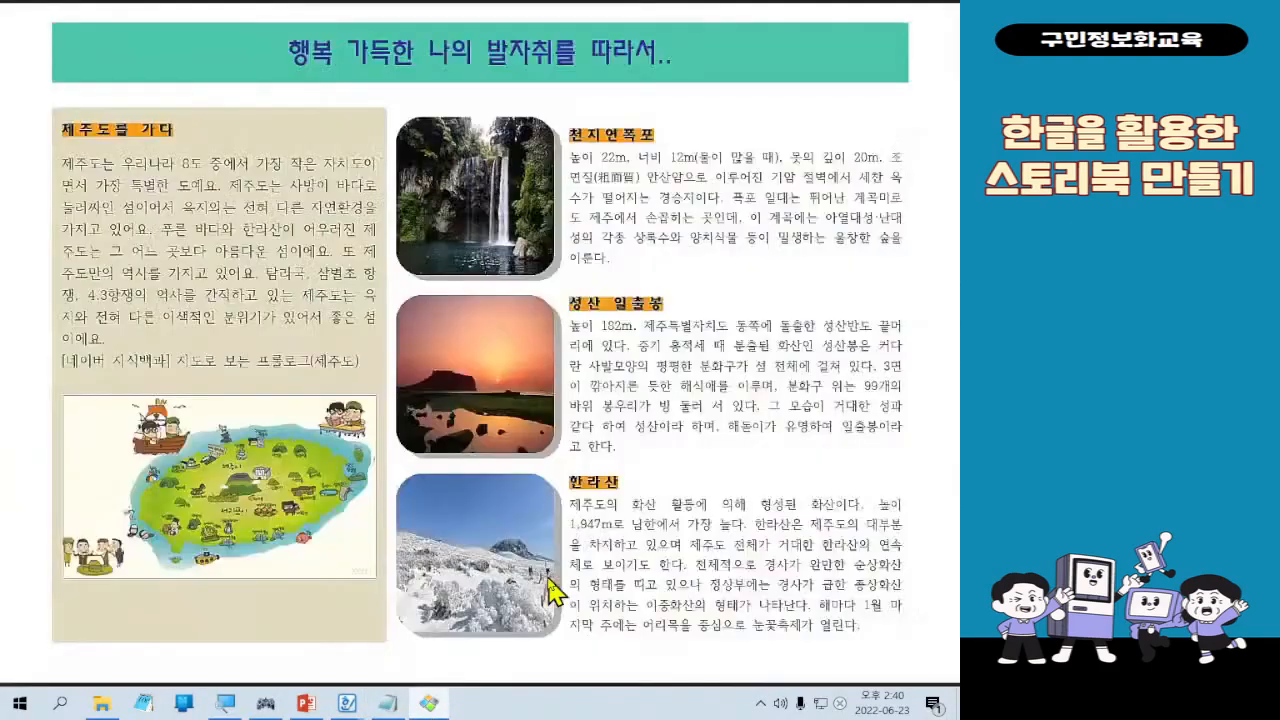
{"action": "scroll", "coordinate": [533, 598], "scroll_direction": "up", "scroll_amount": 3}
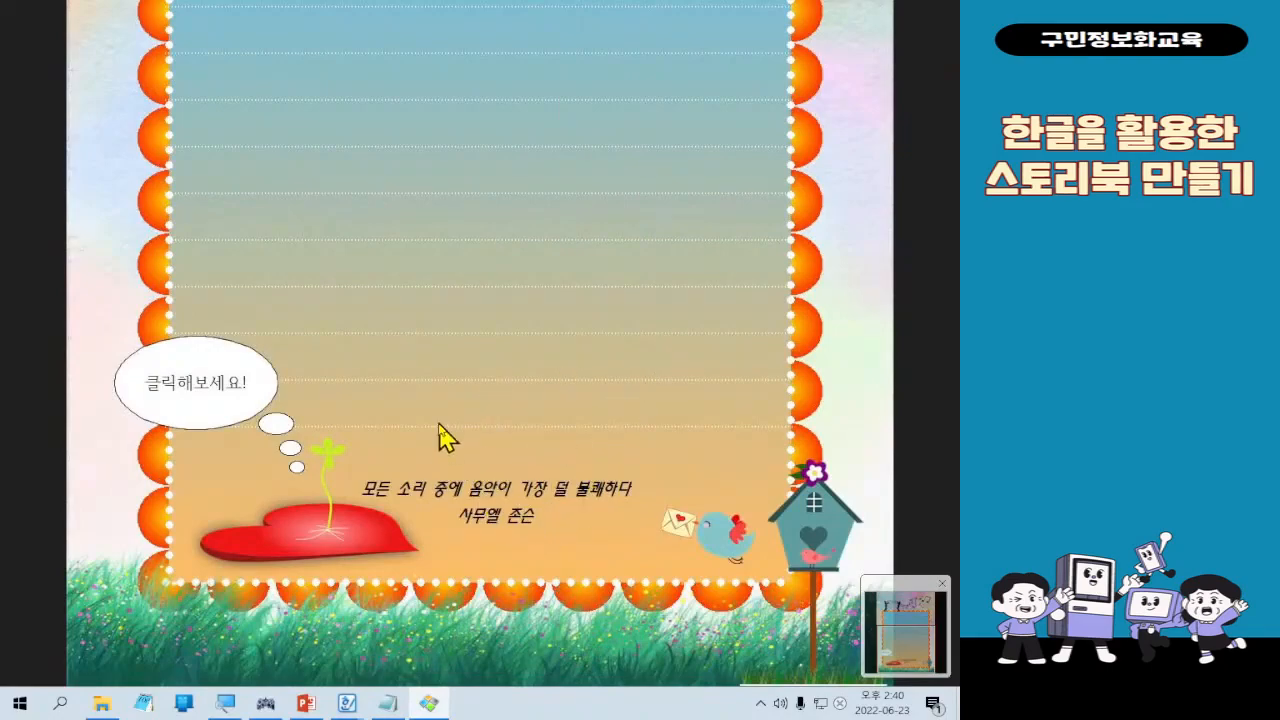
{"action": "mouse_move", "coordinate": [826, 17]}
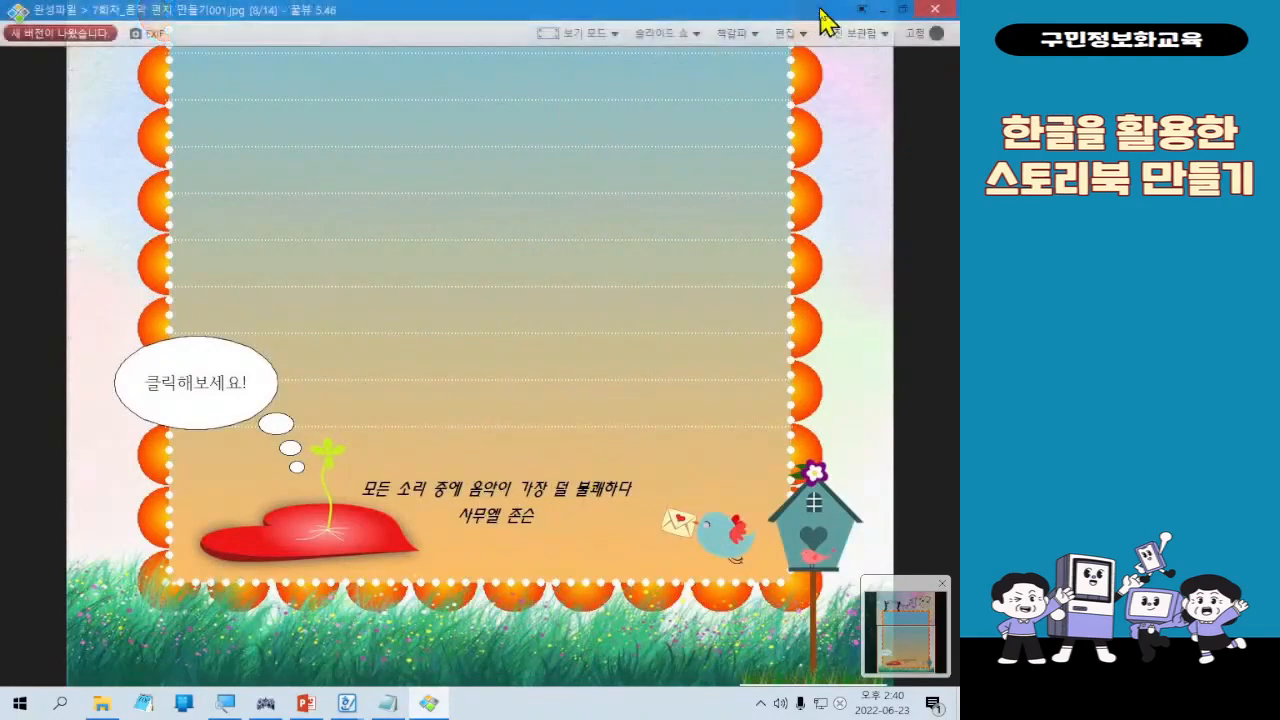
{"action": "left_click", "coordinate": [880, 10]}
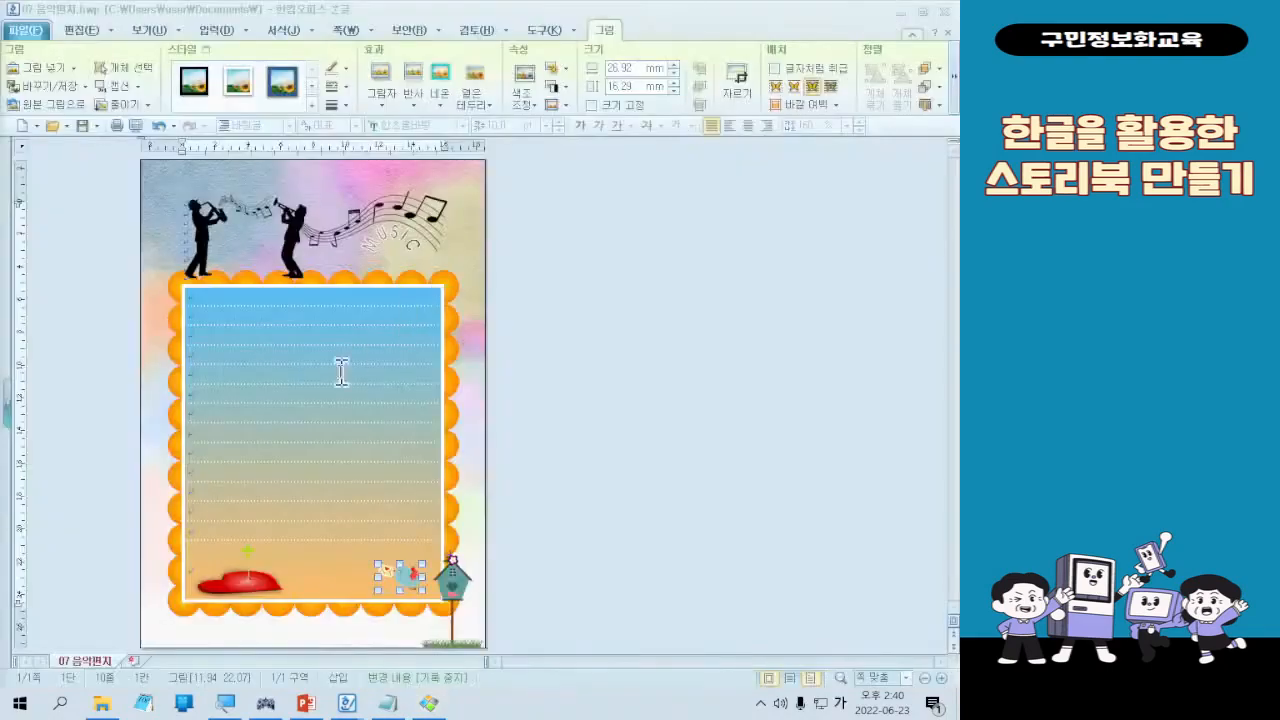
{"action": "left_click", "coordinate": [601, 408]}
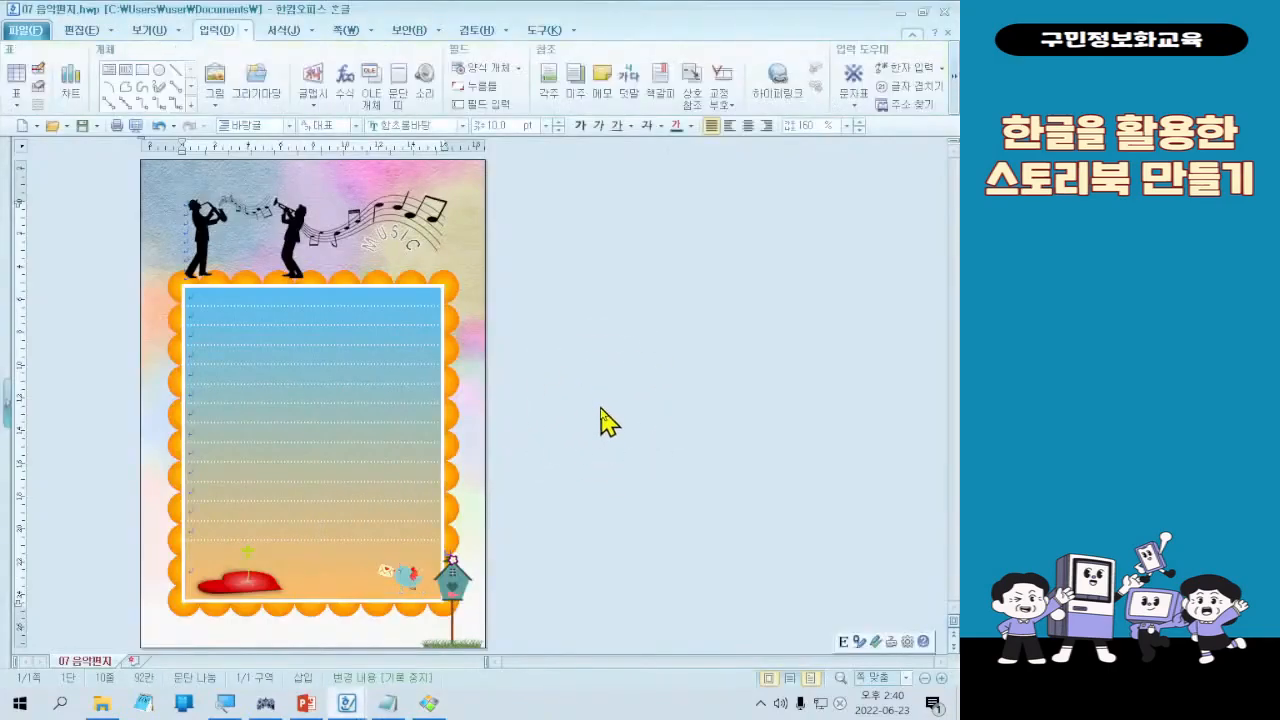
{"action": "left_click", "coordinate": [593, 432]}
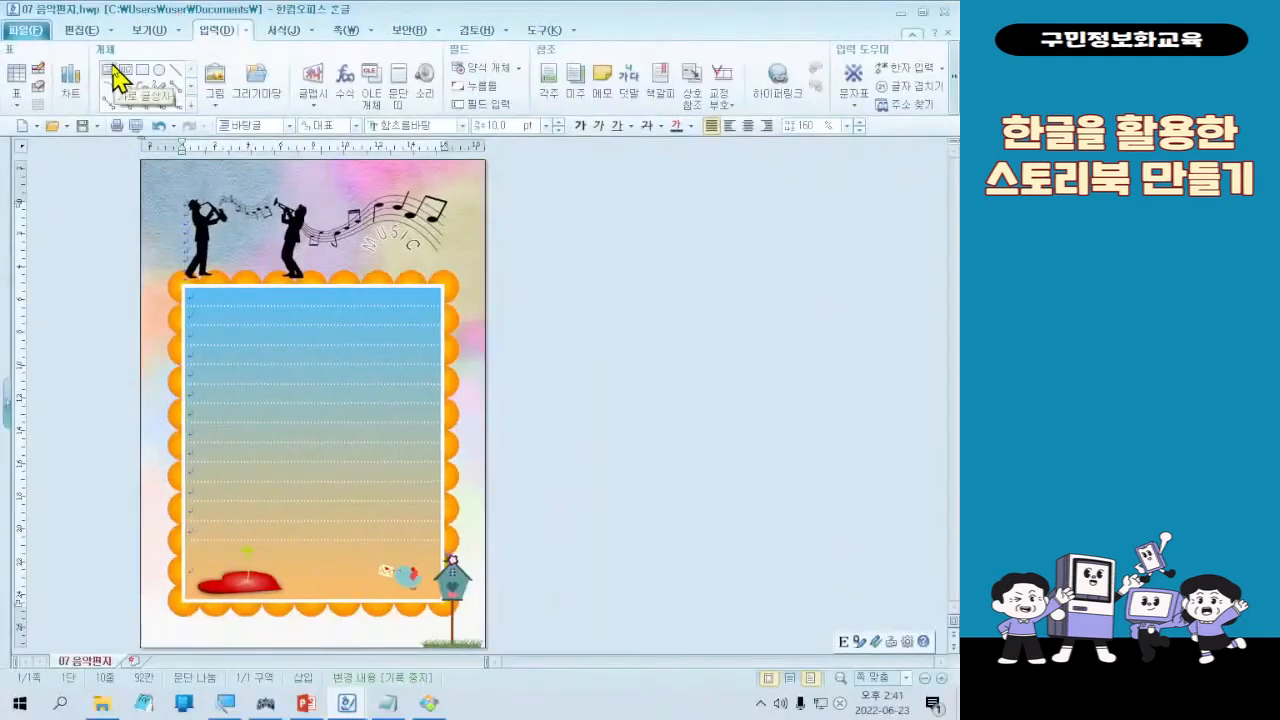
- Insert a horizontal text box about 57 mm wide and 27 mm high between the red heart and the bird
{"action": "left_click", "coordinate": [110, 69]}
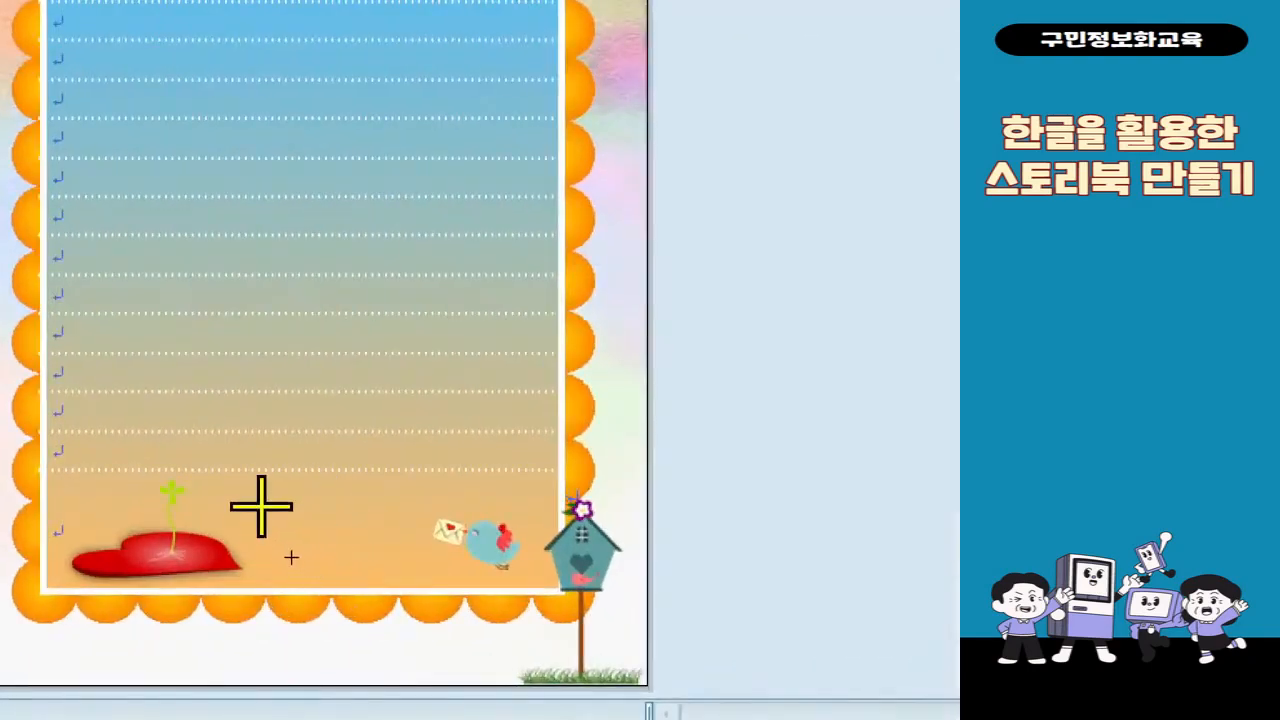
{"action": "left_click_drag", "start_coordinate": [259, 504], "coordinate": [431, 578]}
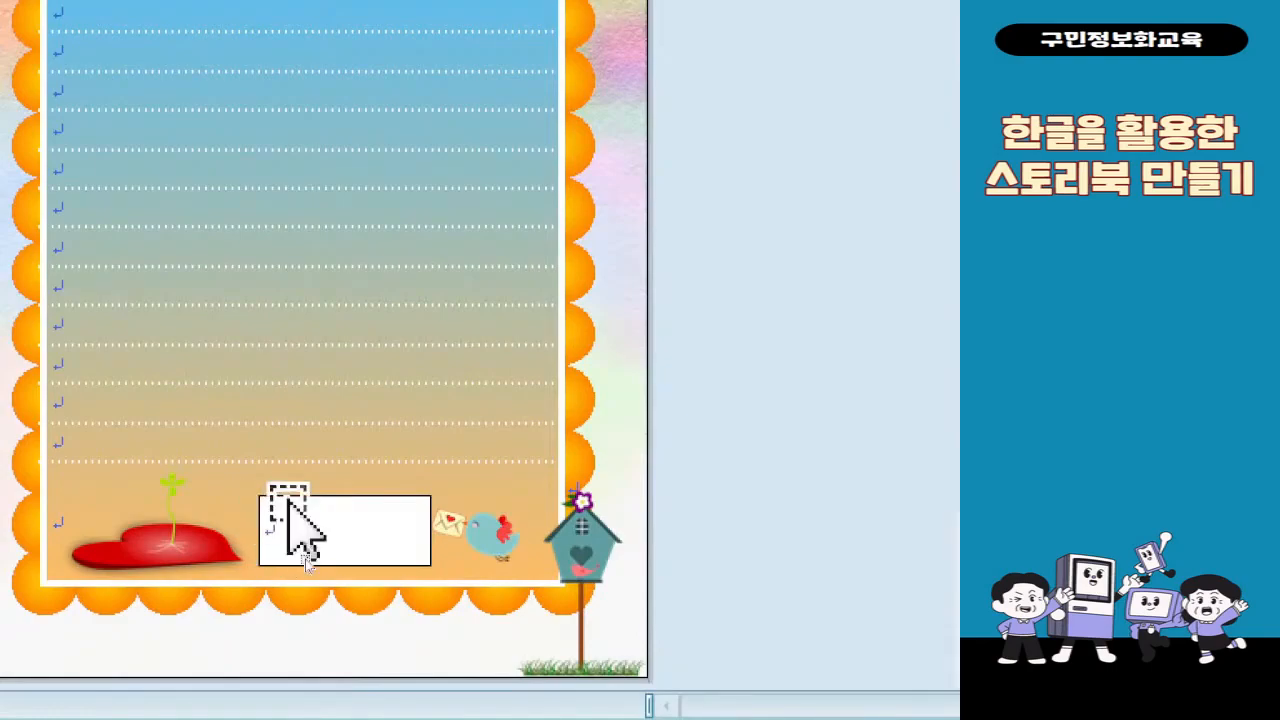
{"action": "left_click", "coordinate": [264, 497]}
{"action": "left_click_drag", "start_coordinate": [262, 495], "coordinate": [243, 477]}
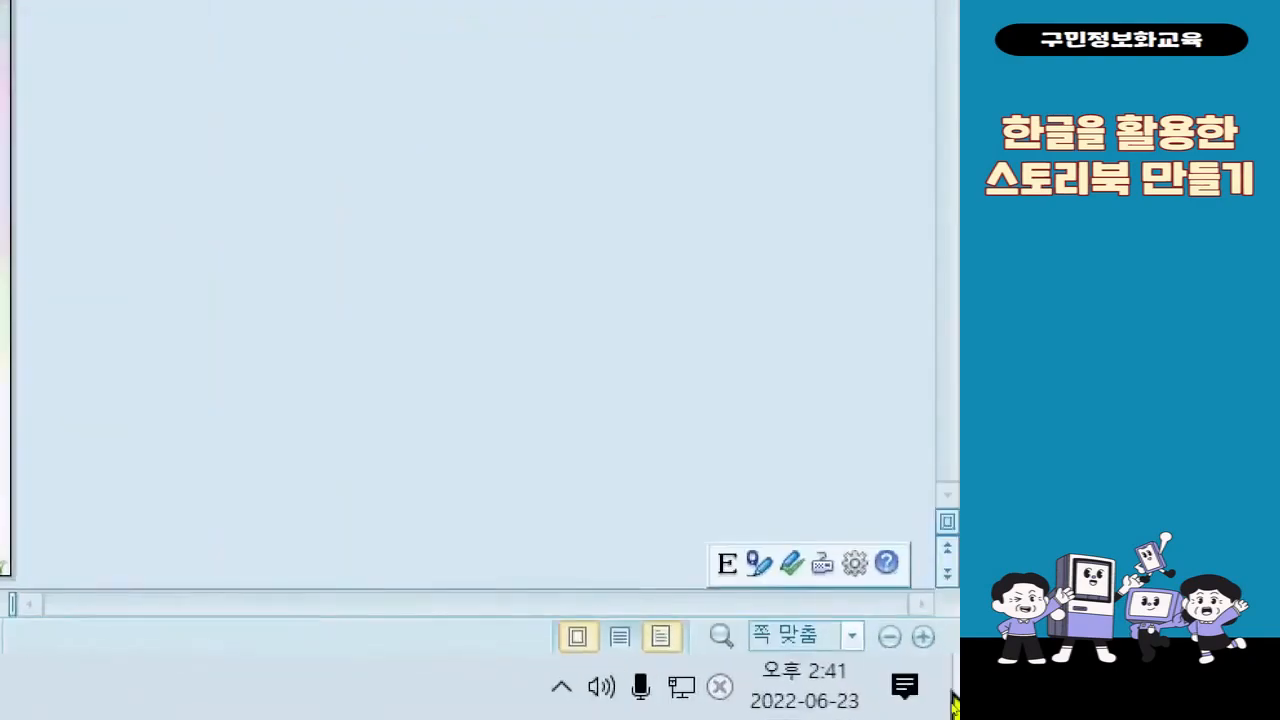
{"action": "left_click", "coordinate": [907, 678]}
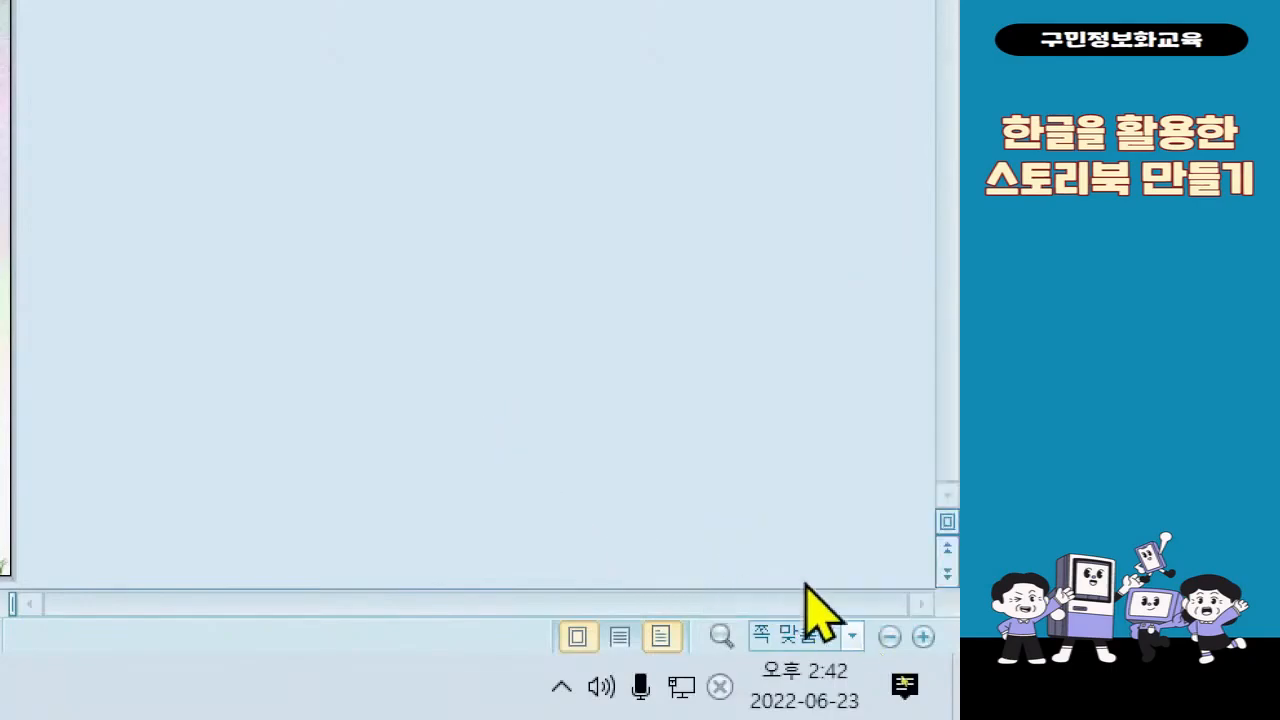
{"action": "left_click", "coordinate": [851, 636]}
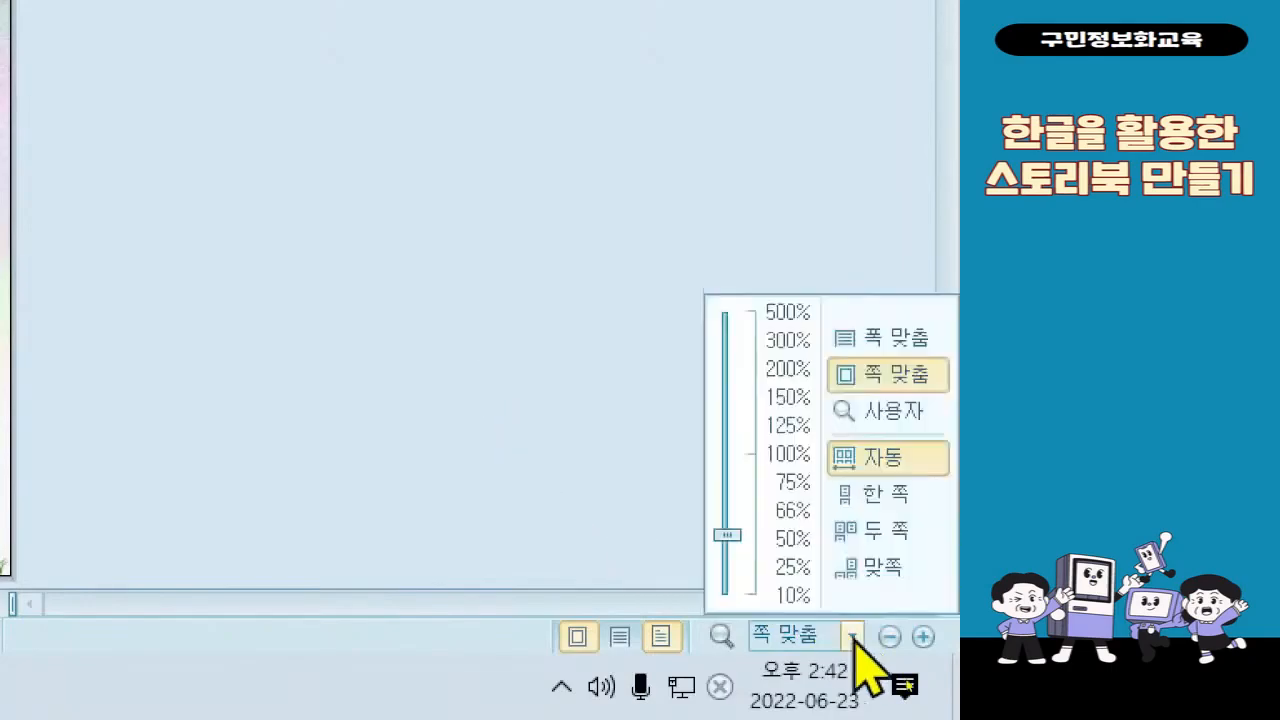
{"action": "left_click", "coordinate": [943, 345]}
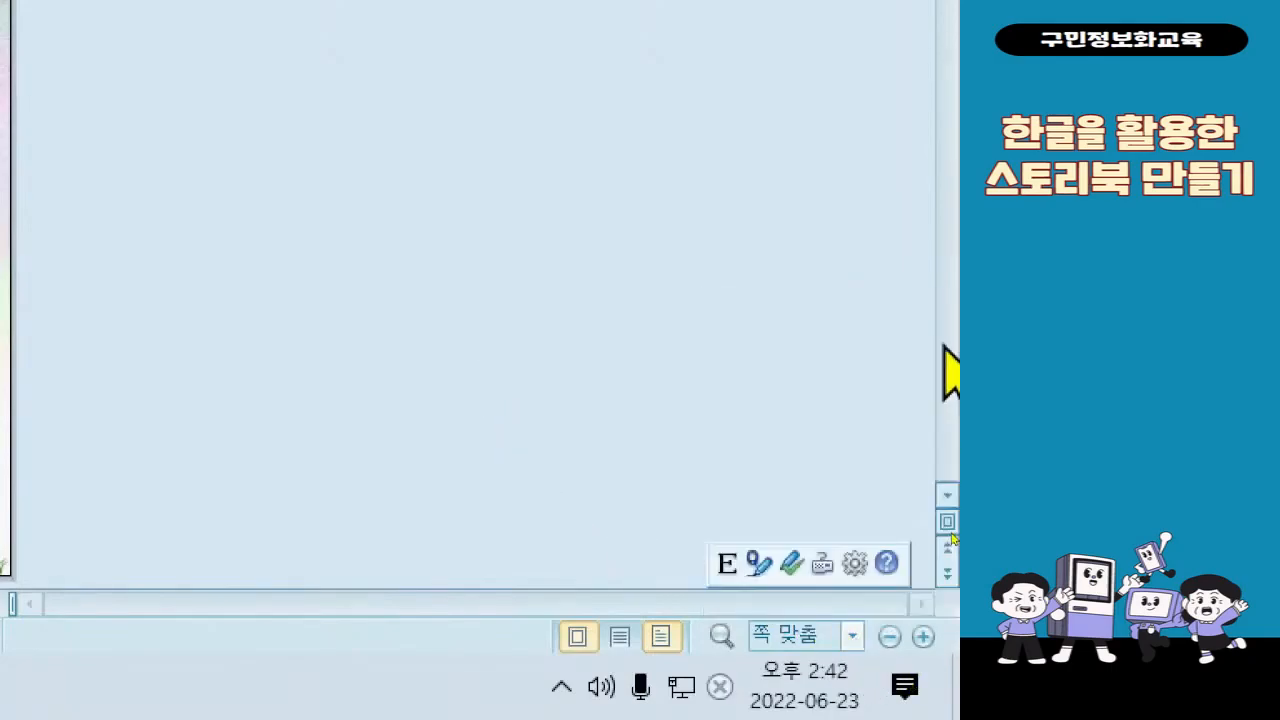
{"action": "scroll", "coordinate": [191, 486], "scroll_direction": "down", "scroll_amount": 3}
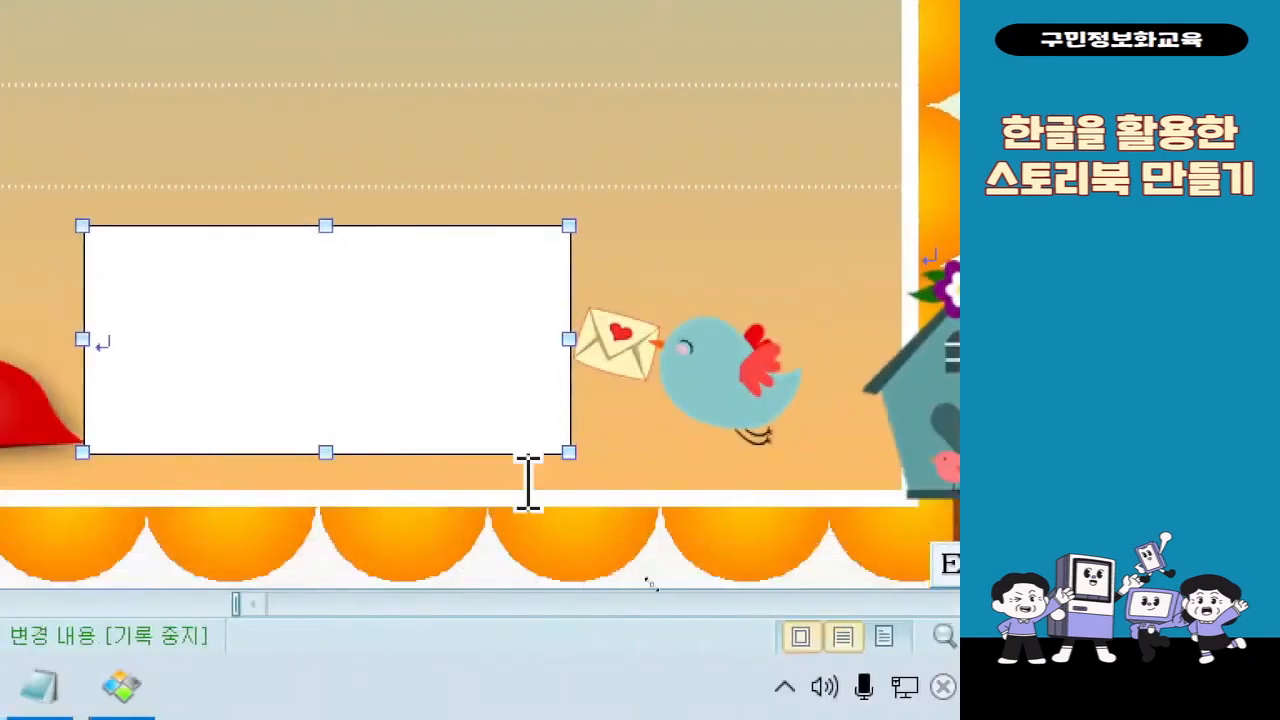
- Set the font inside the new text box to 휴먼모음T
{"action": "left_click", "coordinate": [236, 389]}
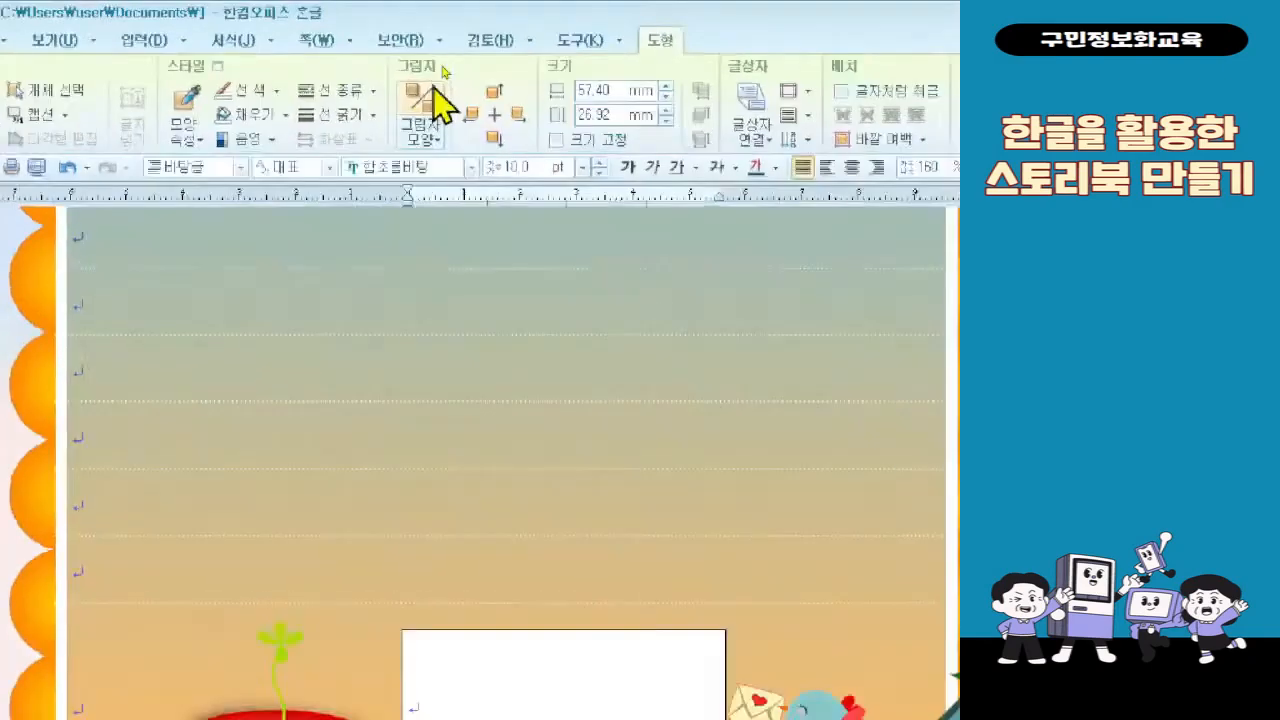
{"action": "left_click", "coordinate": [471, 169]}
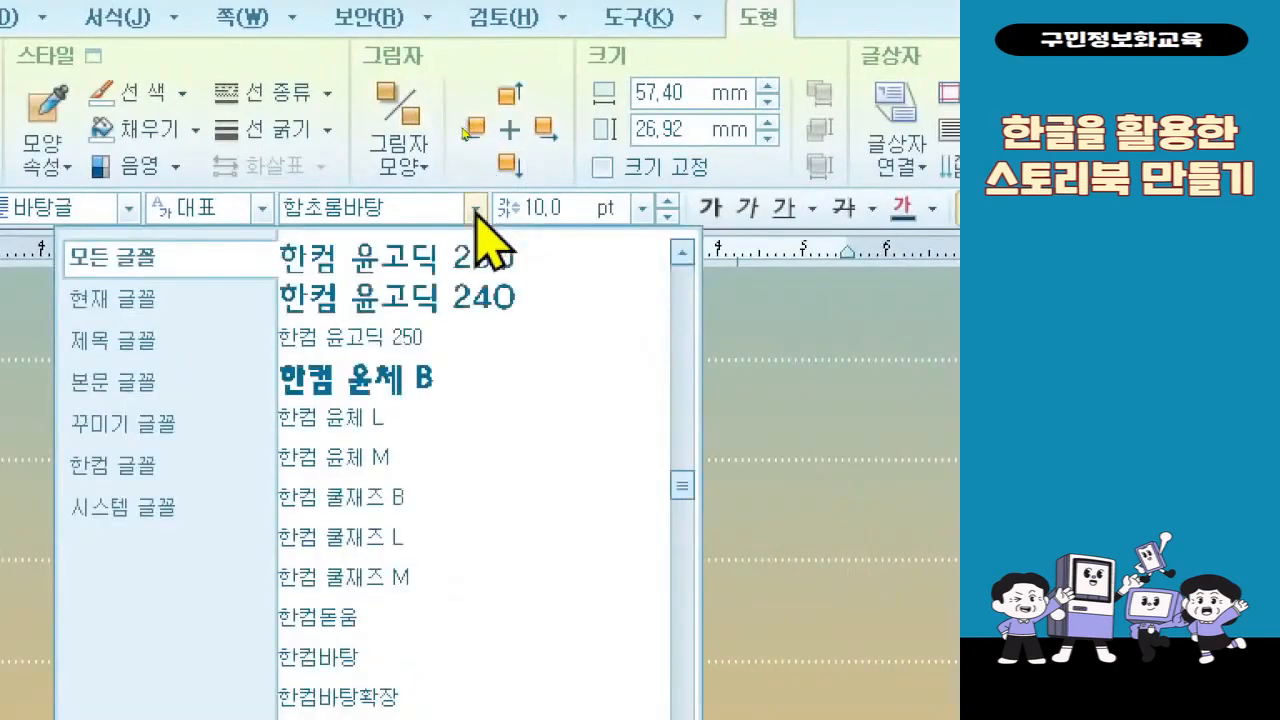
{"action": "scroll", "coordinate": [470, 405], "scroll_direction": "up", "scroll_amount": 1}
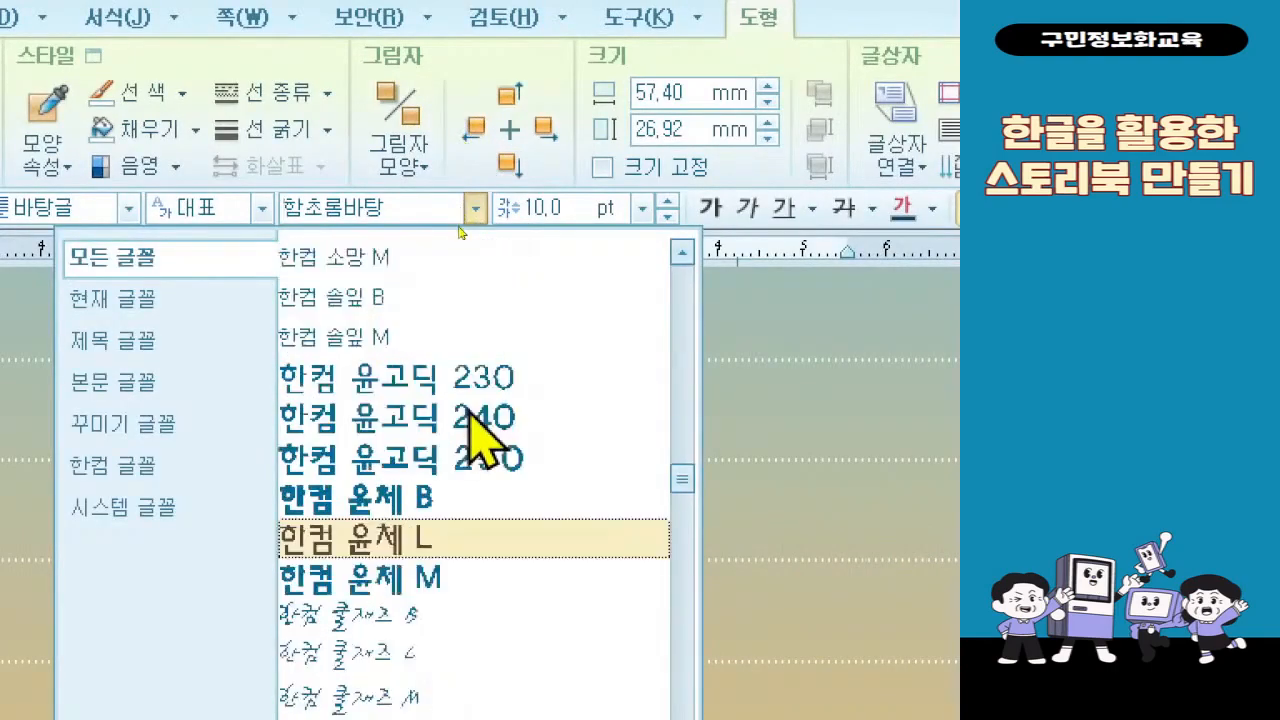
{"action": "scroll", "coordinate": [509, 445], "scroll_direction": "down", "scroll_amount": 5}
{"action": "scroll", "coordinate": [530, 540], "scroll_direction": "down", "scroll_amount": 3}
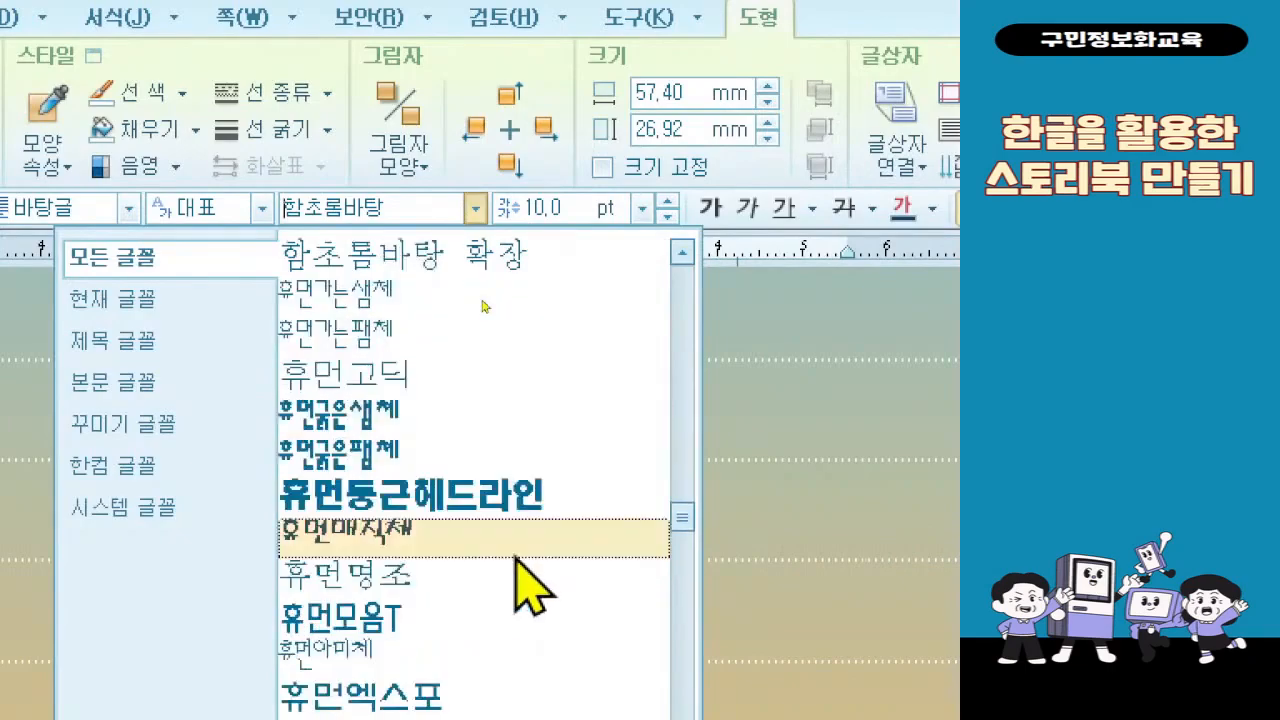
{"action": "left_click", "coordinate": [478, 390]}
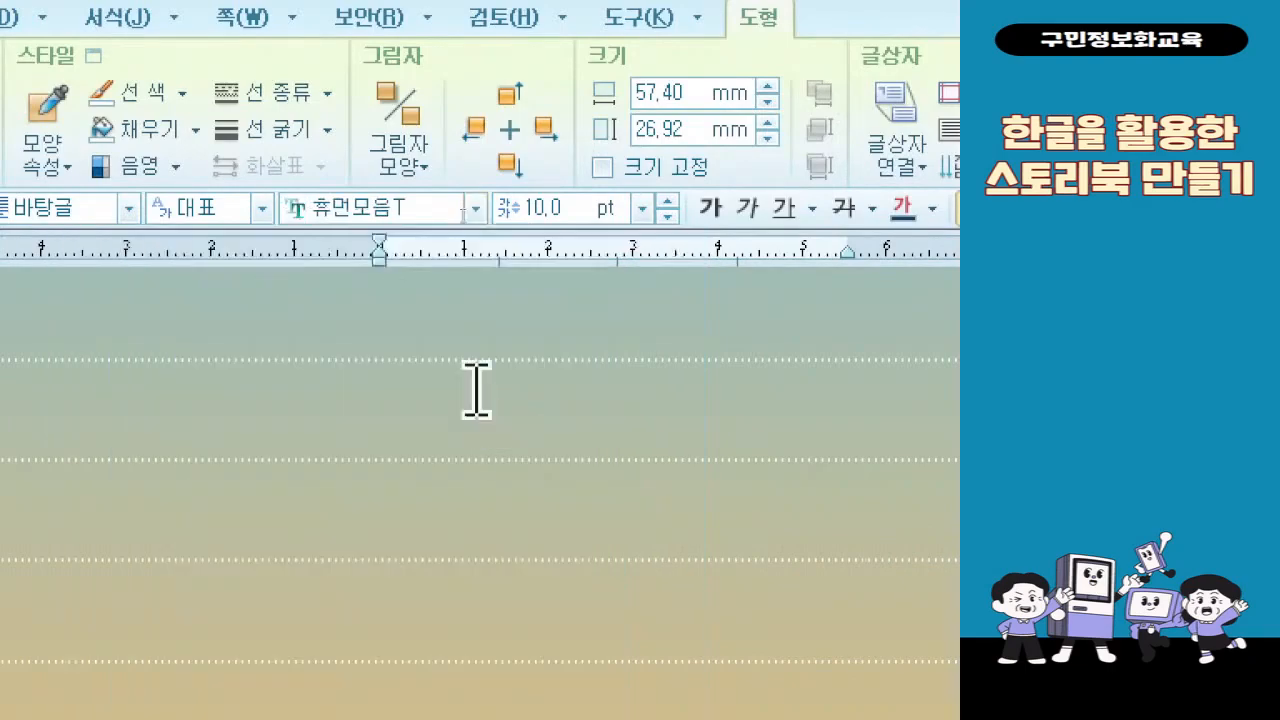
- Make the text box's text 12 pt, italic and centre-aligned
{"action": "left_click", "coordinate": [667, 201]}
{"action": "left_click", "coordinate": [667, 201]}
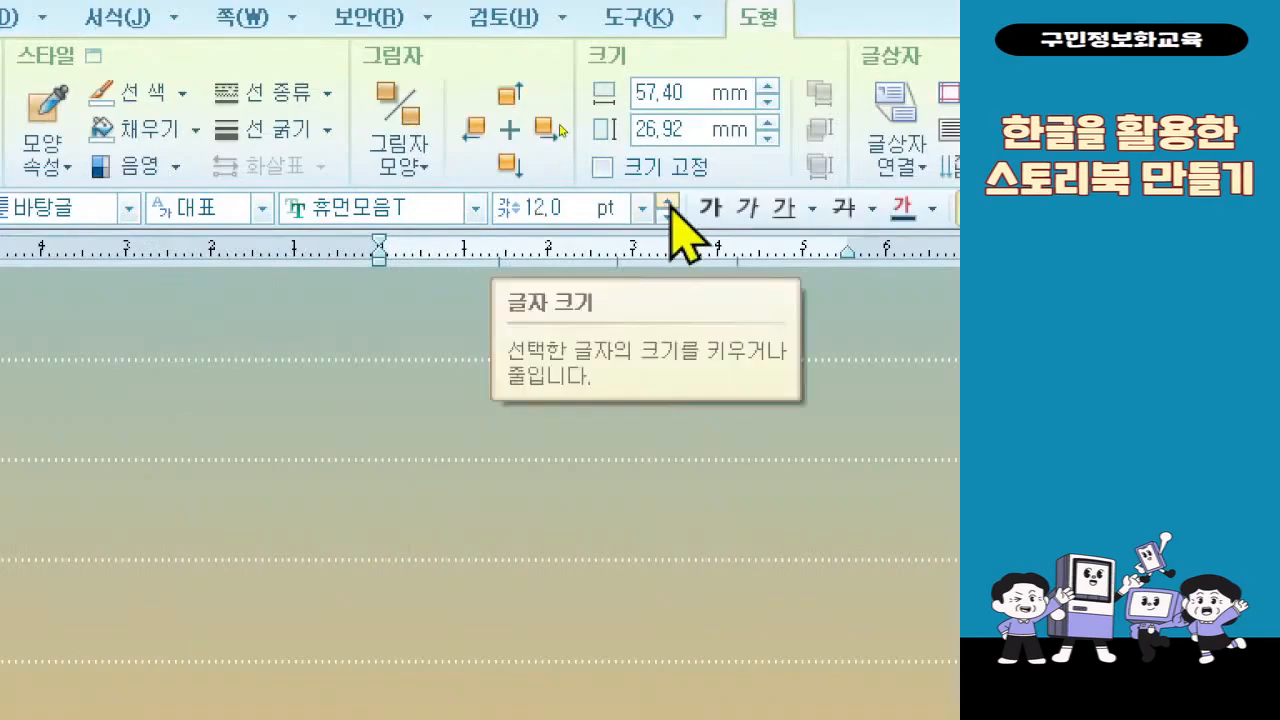
{"action": "left_click", "coordinate": [758, 220]}
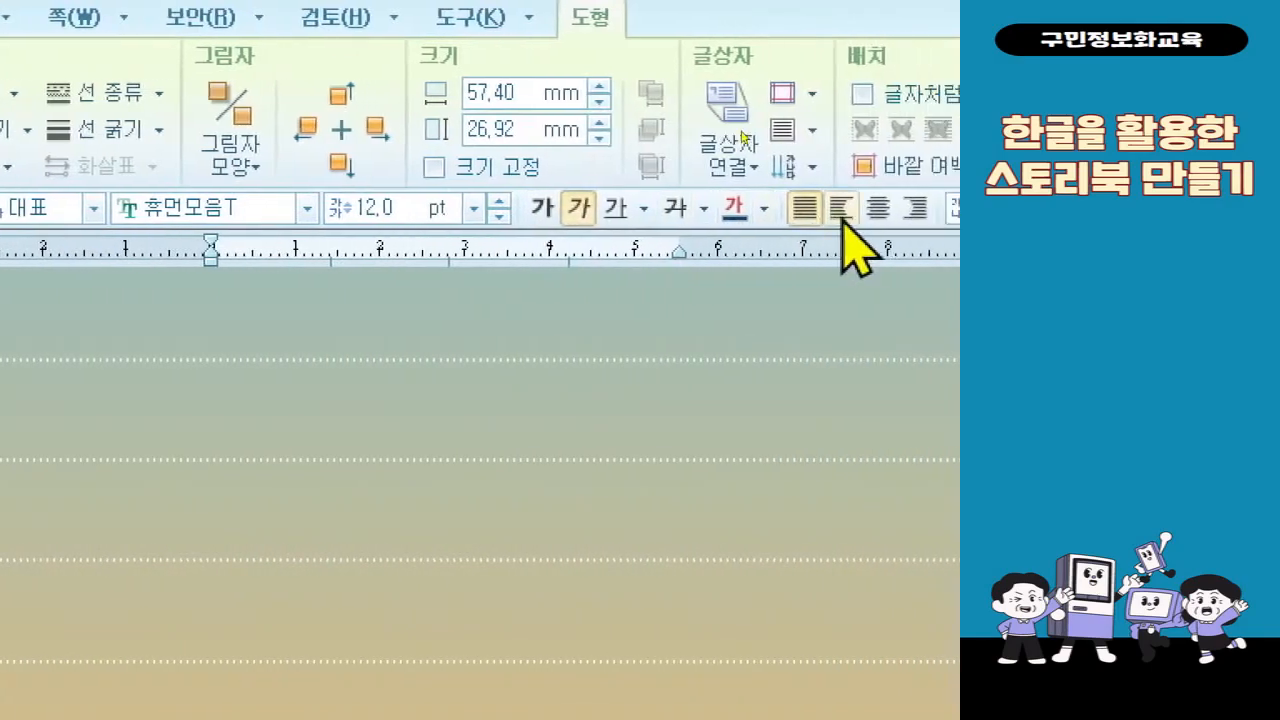
{"action": "left_click", "coordinate": [843, 220]}
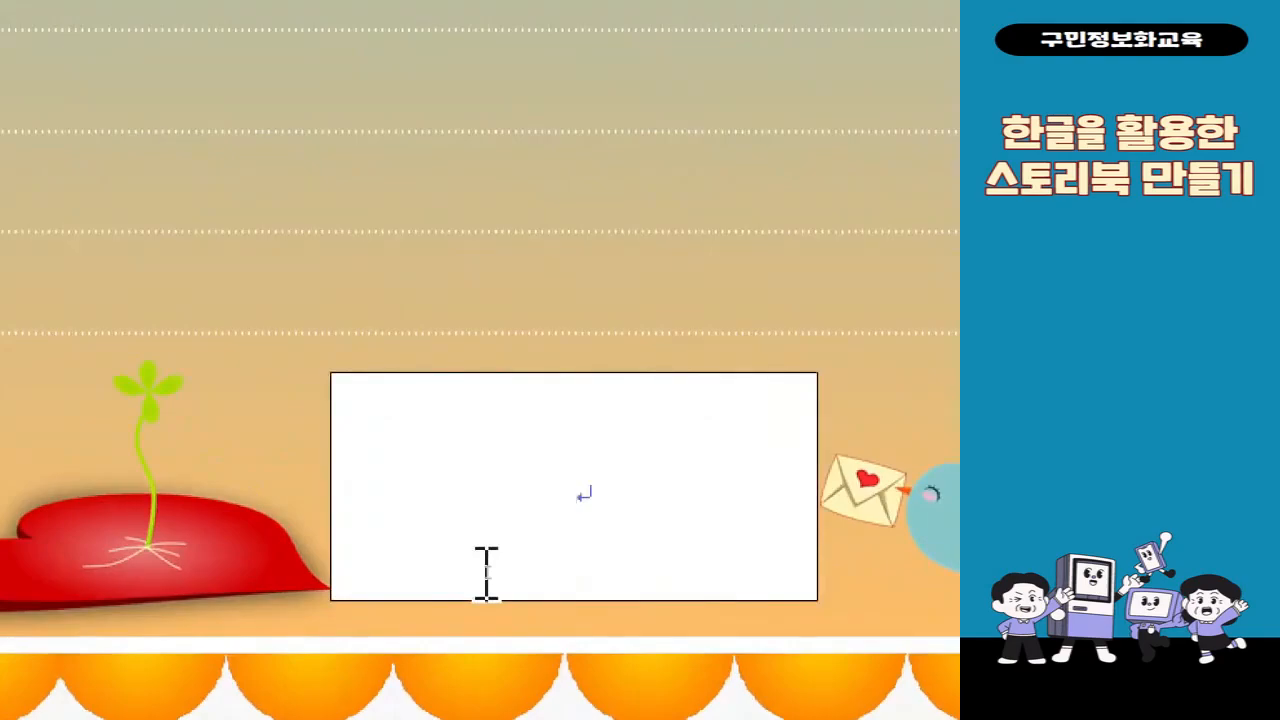
{"action": "type", "text": "AHEMS"}
{"action": "key", "text": "BackSpace"}
{"action": "key", "text": "BackSpace"}
{"action": "key", "text": "BackSpace"}
{"action": "key", "text": "BackSpace"}
{"action": "key", "text": "BackSpace"}
- Enter the quotation "모든 소리 중에 음악이 가장 덜 불쾌하다" in the text box, with "사무엘 존슨" on the line below
{"action": "key", "text": "Hangul"}
{"action": "type", "text": "모든소리"}
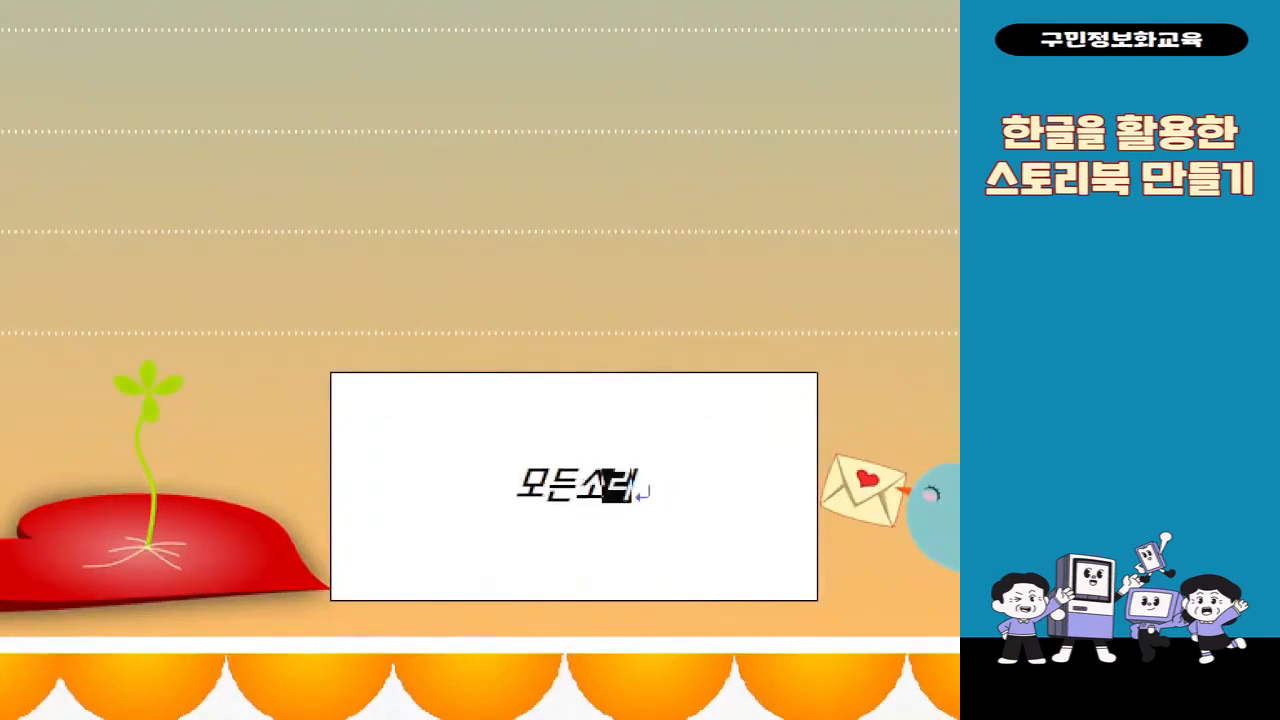
{"action": "left_click", "coordinate": [579, 486]}
{"action": "key", "text": "End"}
{"action": "type", "text": "ㅈ"}
{"action": "type", "text": "중에 음악이 가"}
{"action": "type", "text": "장 덜 부"}
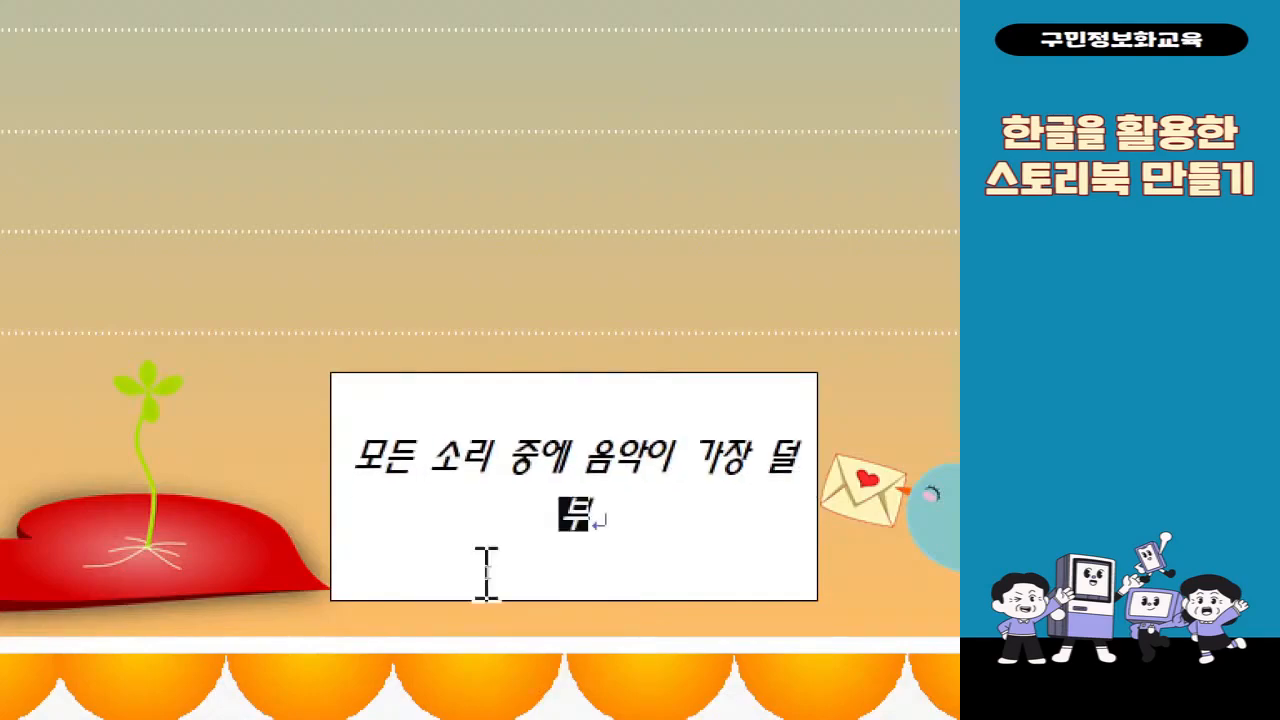
{"action": "type", "text": "ㄹ쾌한"}
{"action": "type", "text": "다"}
{"action": "key", "text": "Return"}
{"action": "type", "text": "사무엘 존슨"}
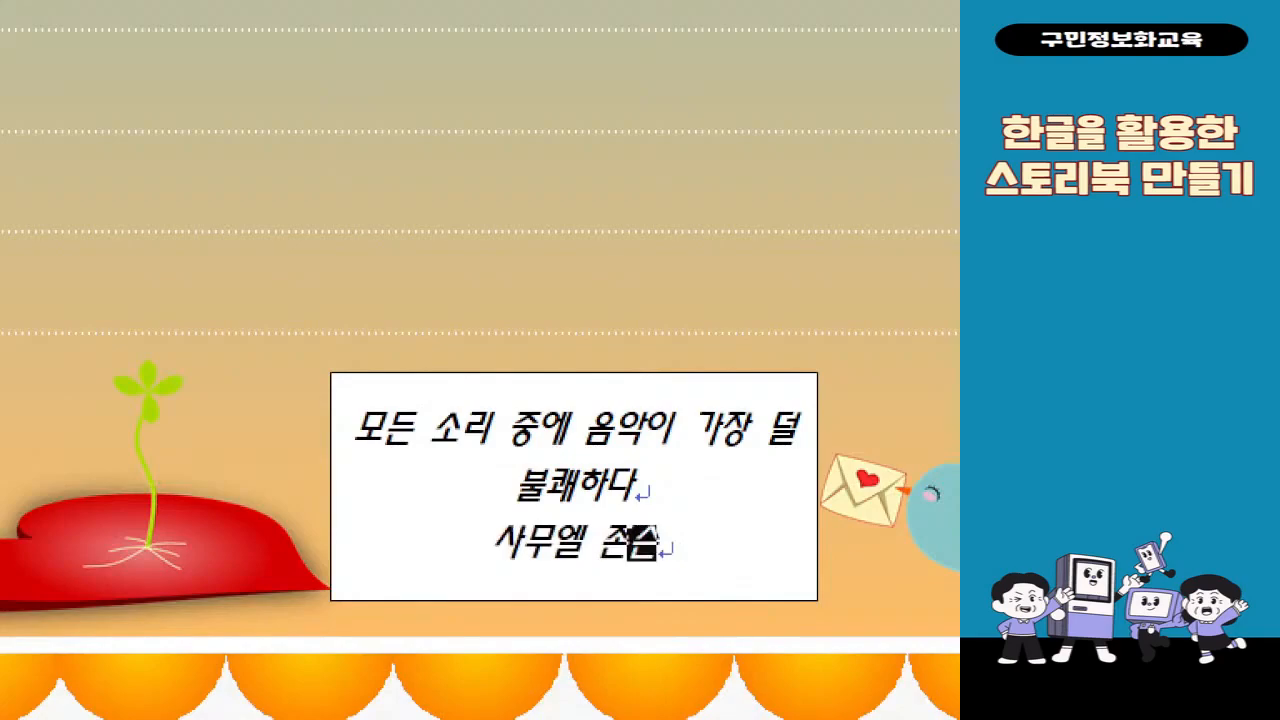
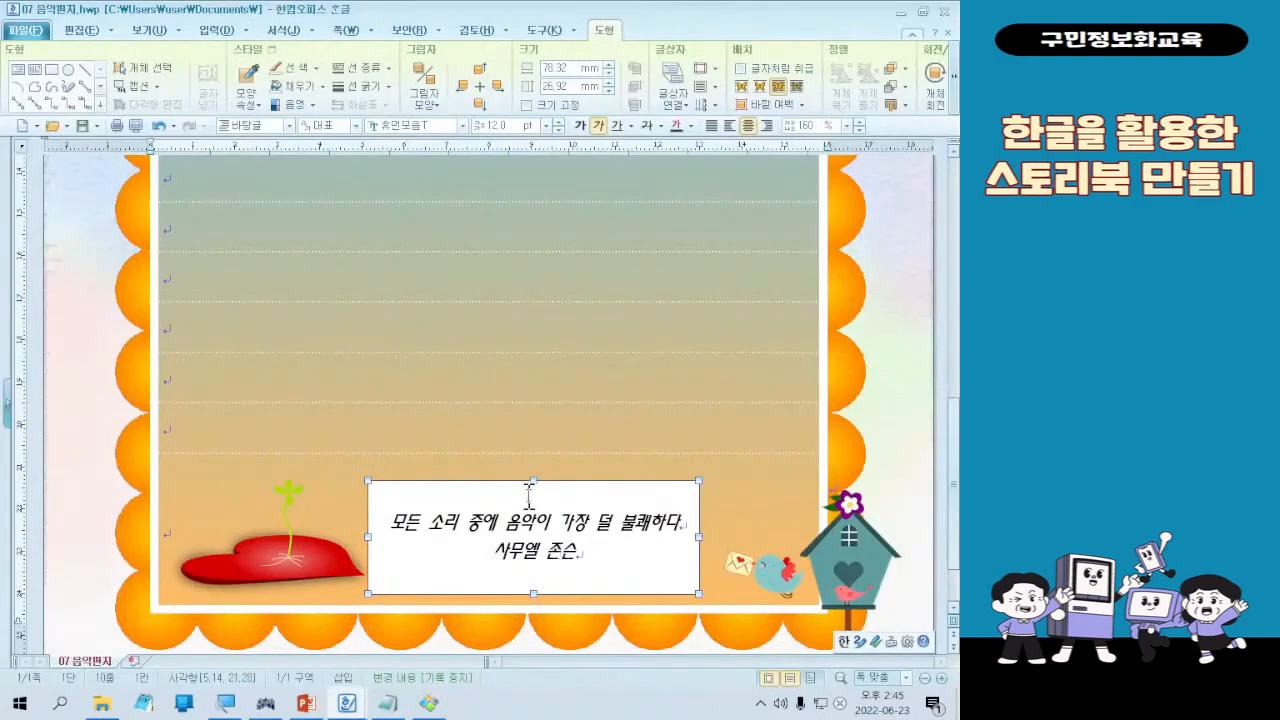
- Set the quotation text box to 선 없음 and 색 채우기 없음, and leave it deselected
{"action": "double_click", "coordinate": [517, 484]}
{"action": "left_click", "coordinate": [517, 505]}
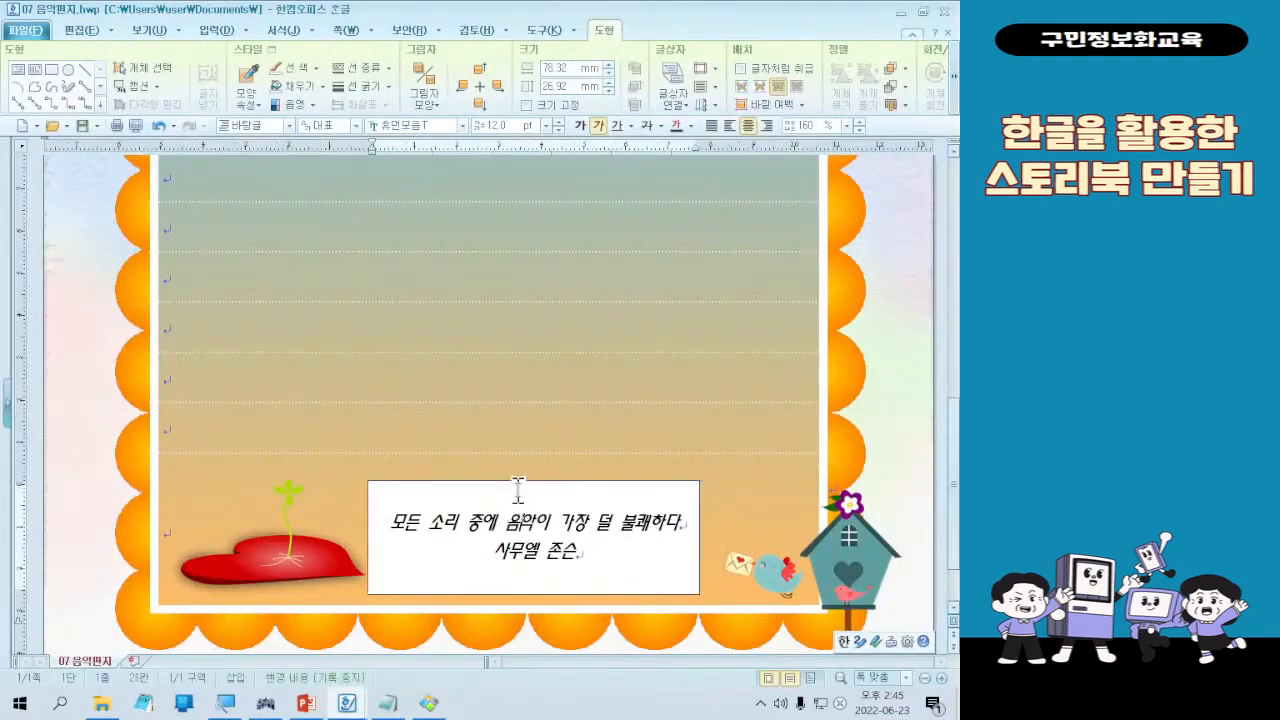
{"action": "double_click", "coordinate": [517, 483]}
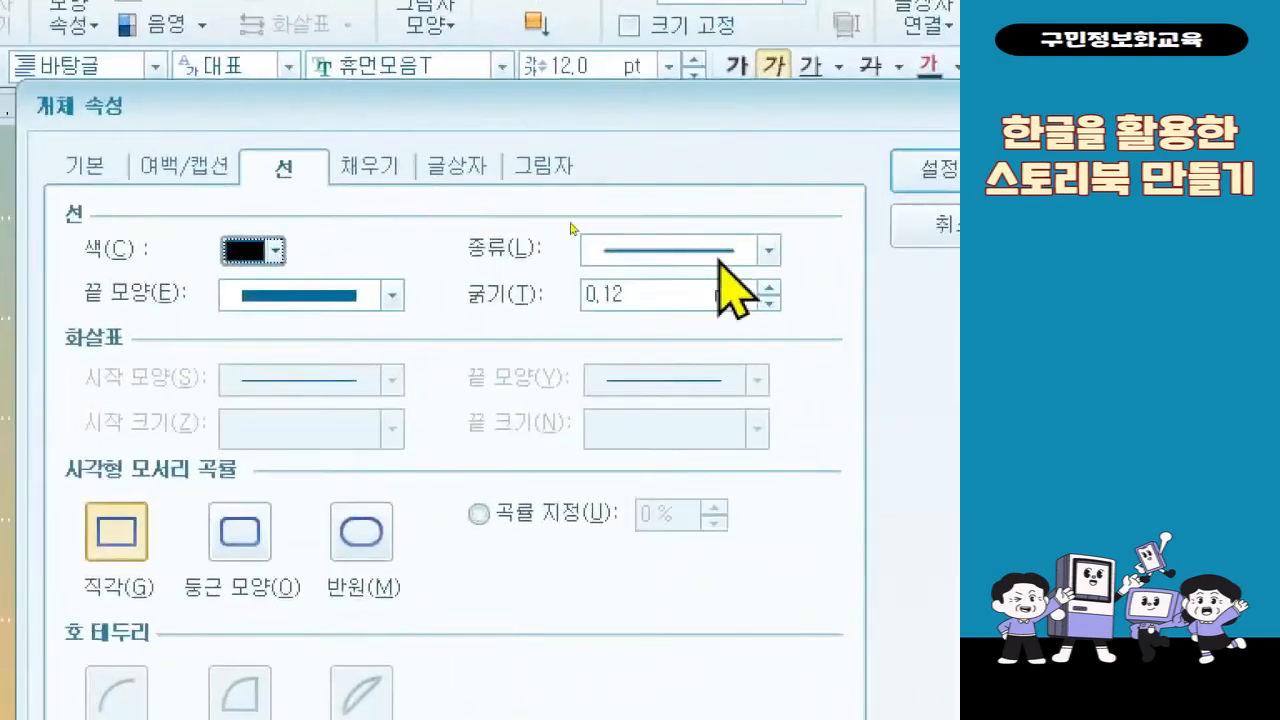
{"action": "left_click", "coordinate": [560, 218]}
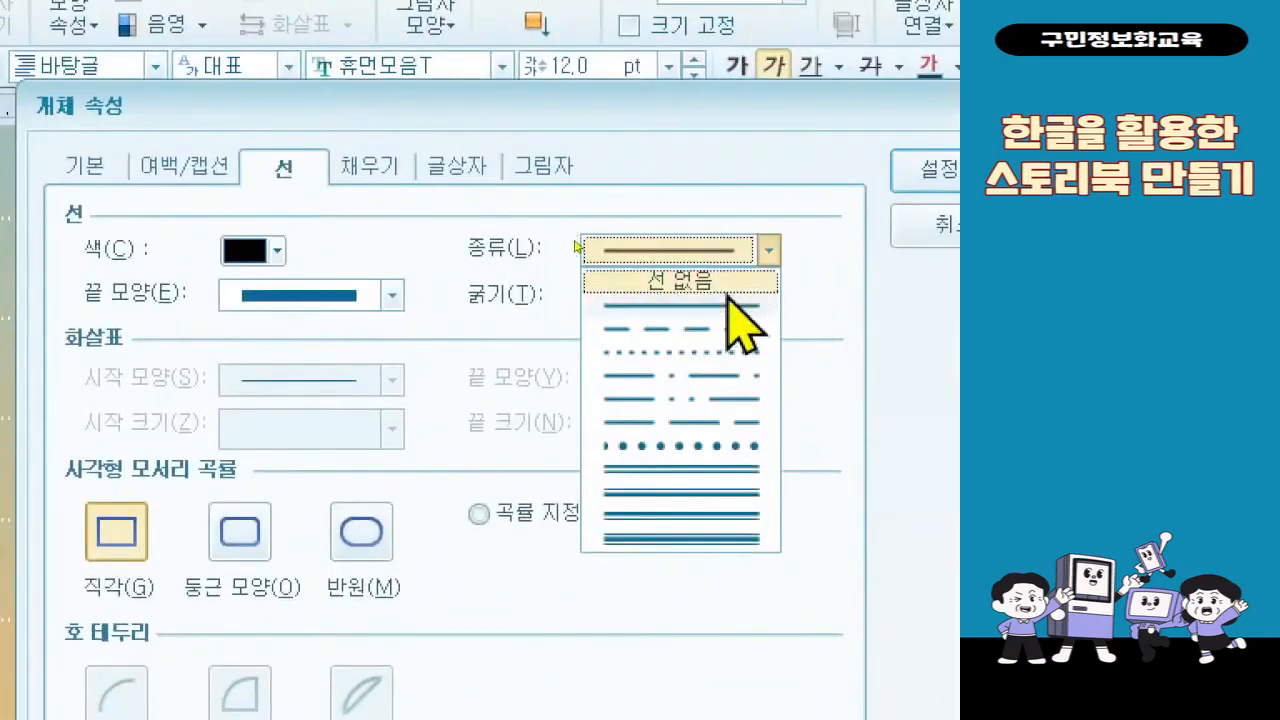
{"action": "left_click", "coordinate": [724, 281]}
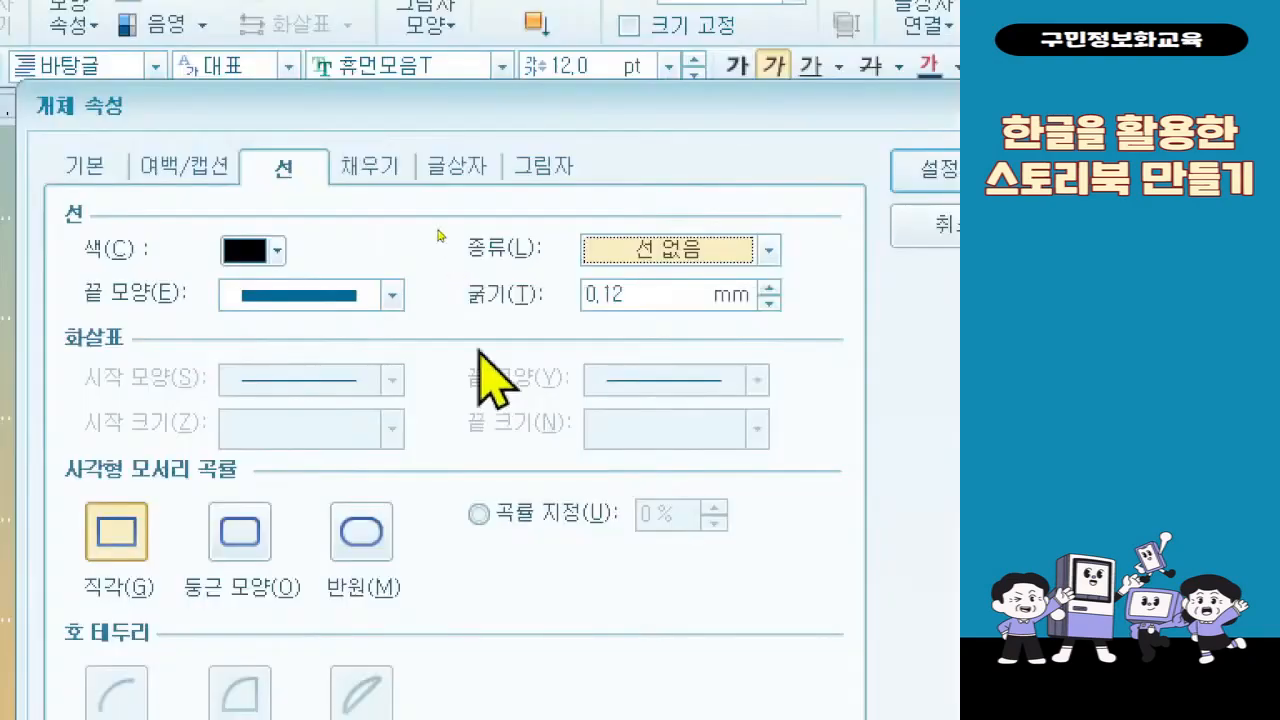
{"action": "left_click", "coordinate": [385, 170]}
{"action": "left_click", "coordinate": [262, 252]}
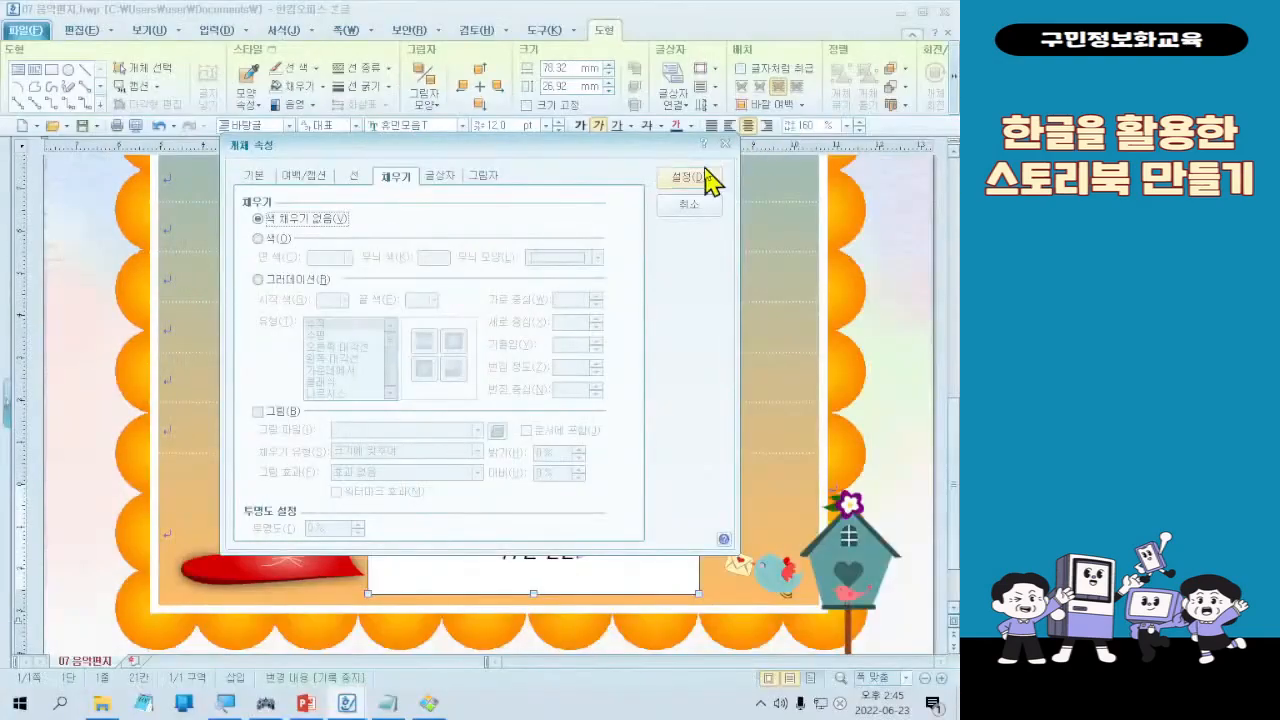
{"action": "left_click", "coordinate": [688, 177]}
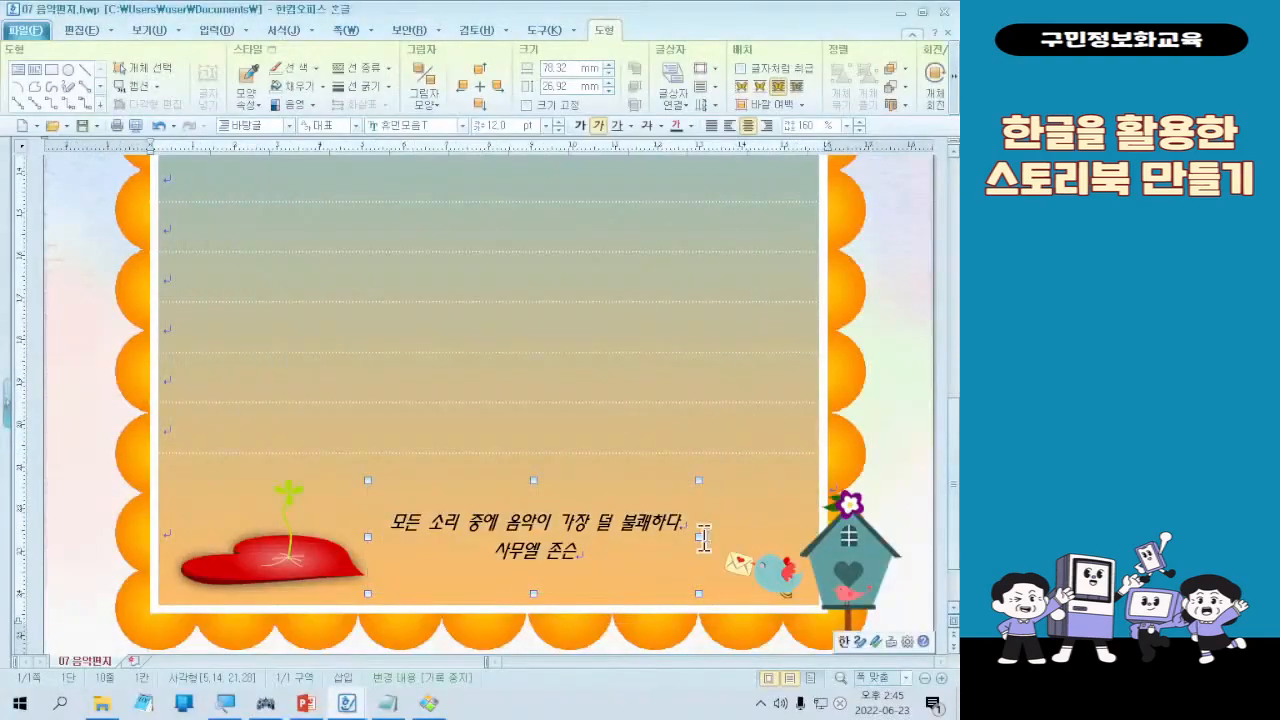
{"action": "left_click", "coordinate": [930, 437]}
{"action": "key", "text": "ctrl"}
{"action": "key", "text": "ctrl"}
{"action": "key", "text": "ctrl"}
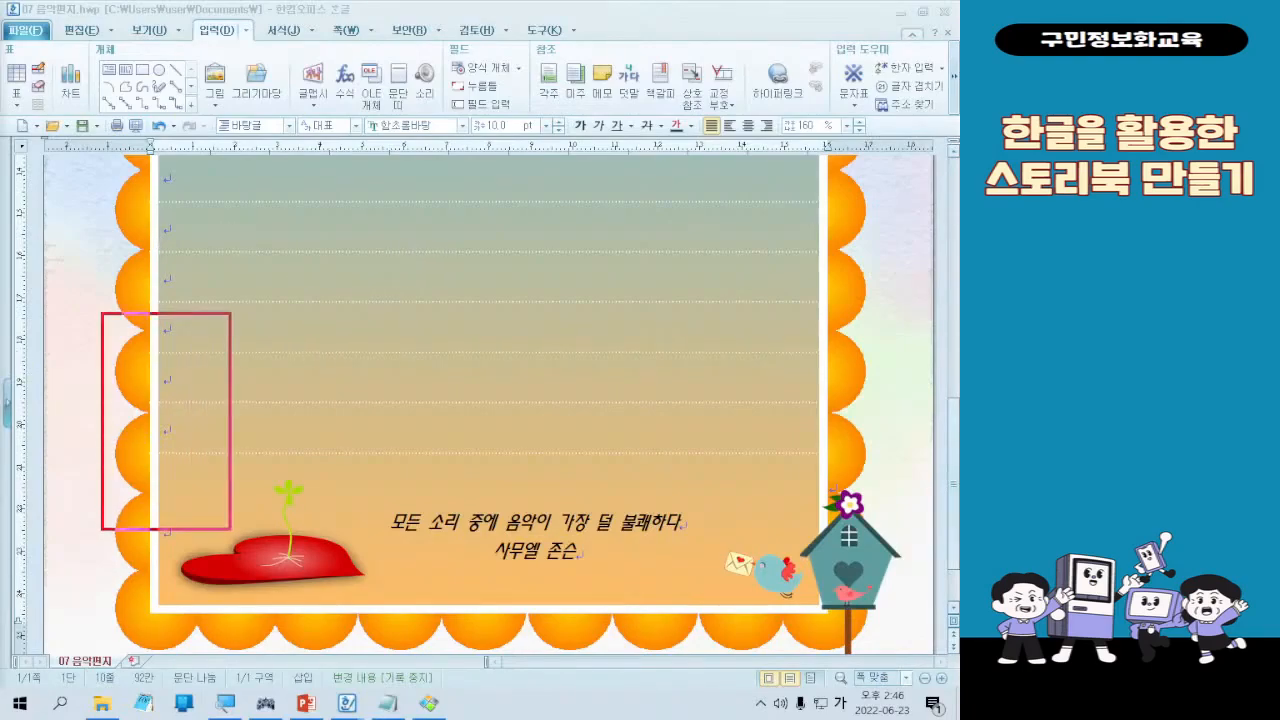
{"action": "key", "text": "Escape"}
{"action": "left_click", "coordinate": [874, 316]}
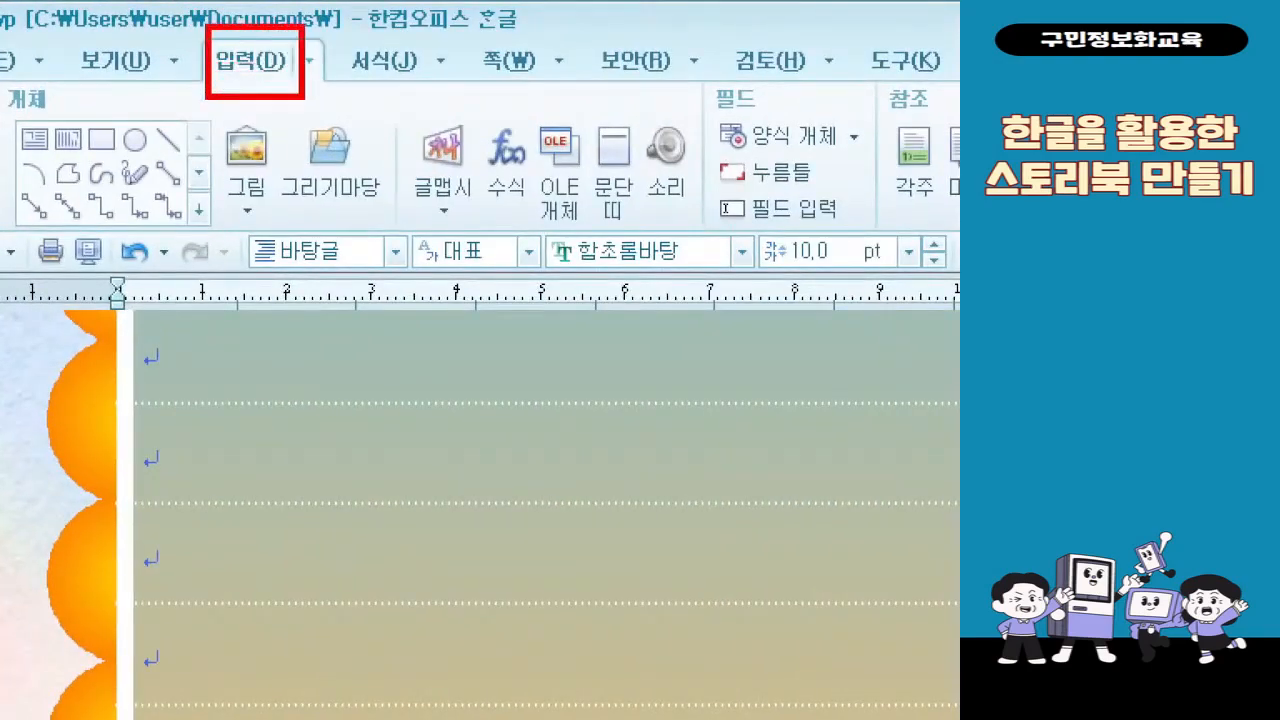
{"action": "left_click_drag", "start_coordinate": [278, 112], "coordinate": [393, 208]}
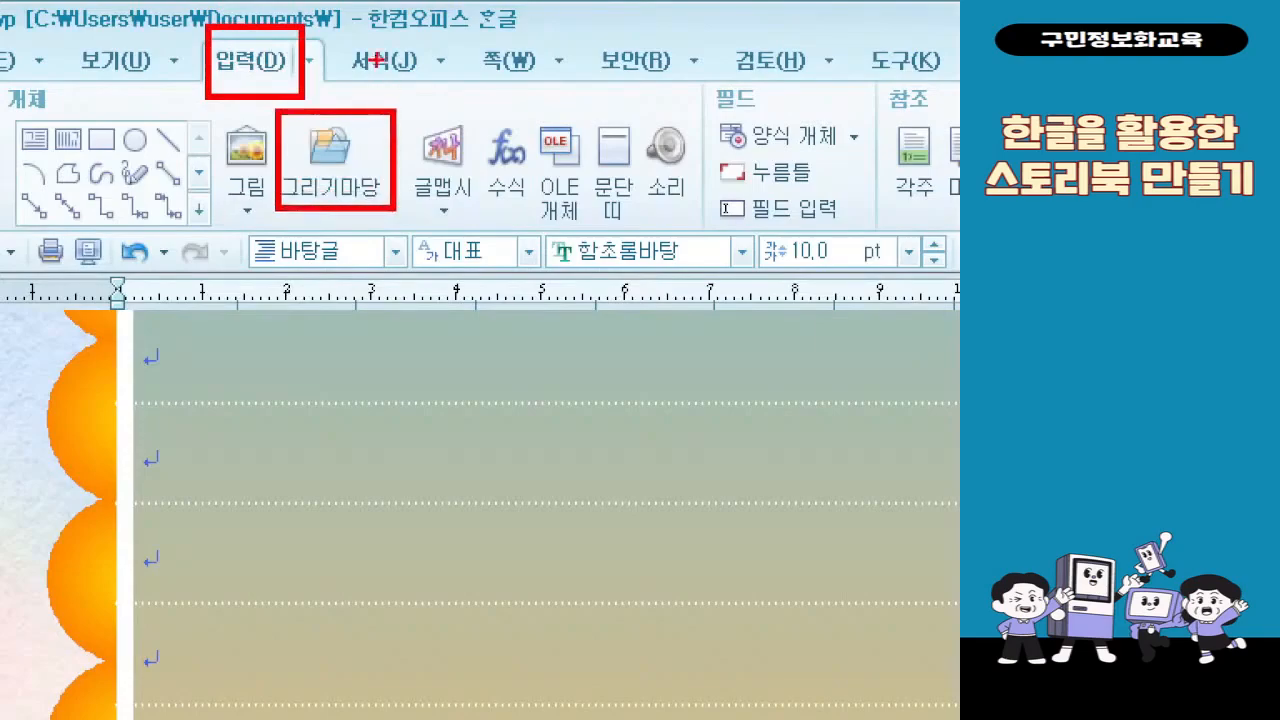
{"action": "mouse_move", "coordinate": [306, 40]}
{"action": "left_mouse_down"}
{"action": "mouse_move", "coordinate": [362, 32]}
{"action": "mouse_move", "coordinate": [364, 99]}
{"action": "mouse_move", "coordinate": [403, 71]}
{"action": "left_mouse_up"}
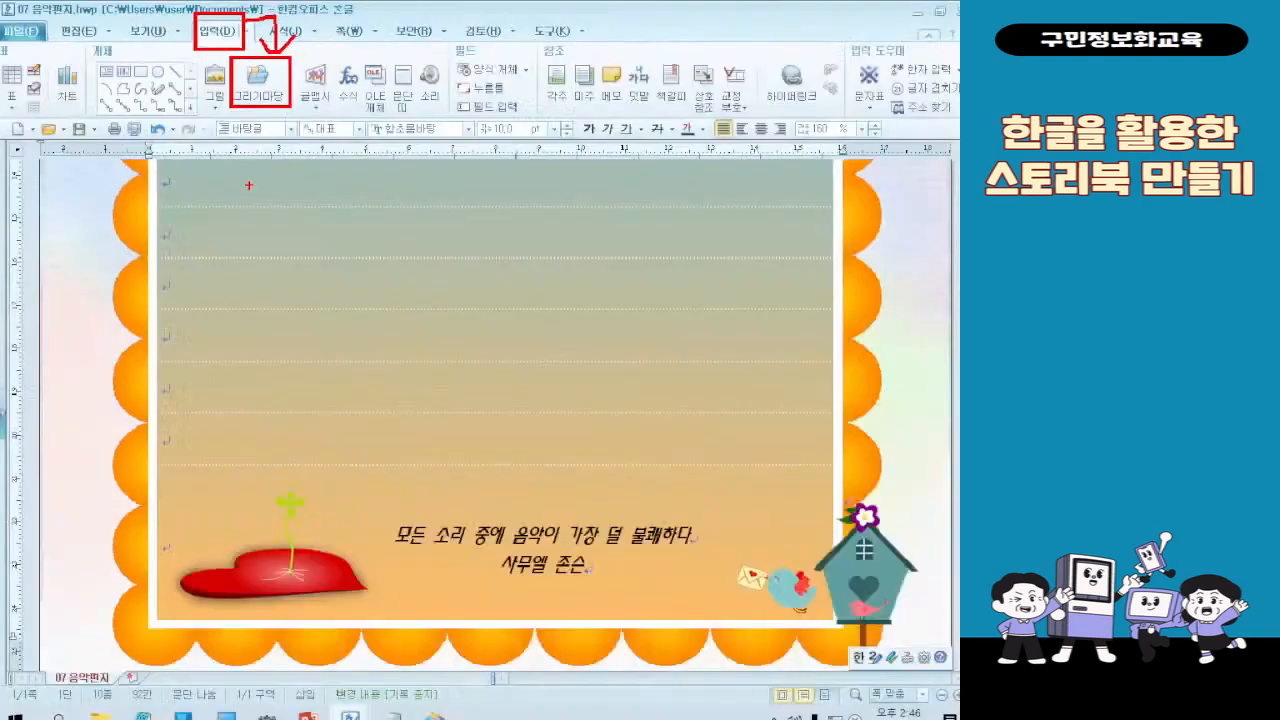
- Insert the oval thought-bubble callout from the 설명선 set of 그리기마당, about 50 mm wide and 34 mm high, above the red heart
{"action": "left_click", "coordinate": [258, 80]}
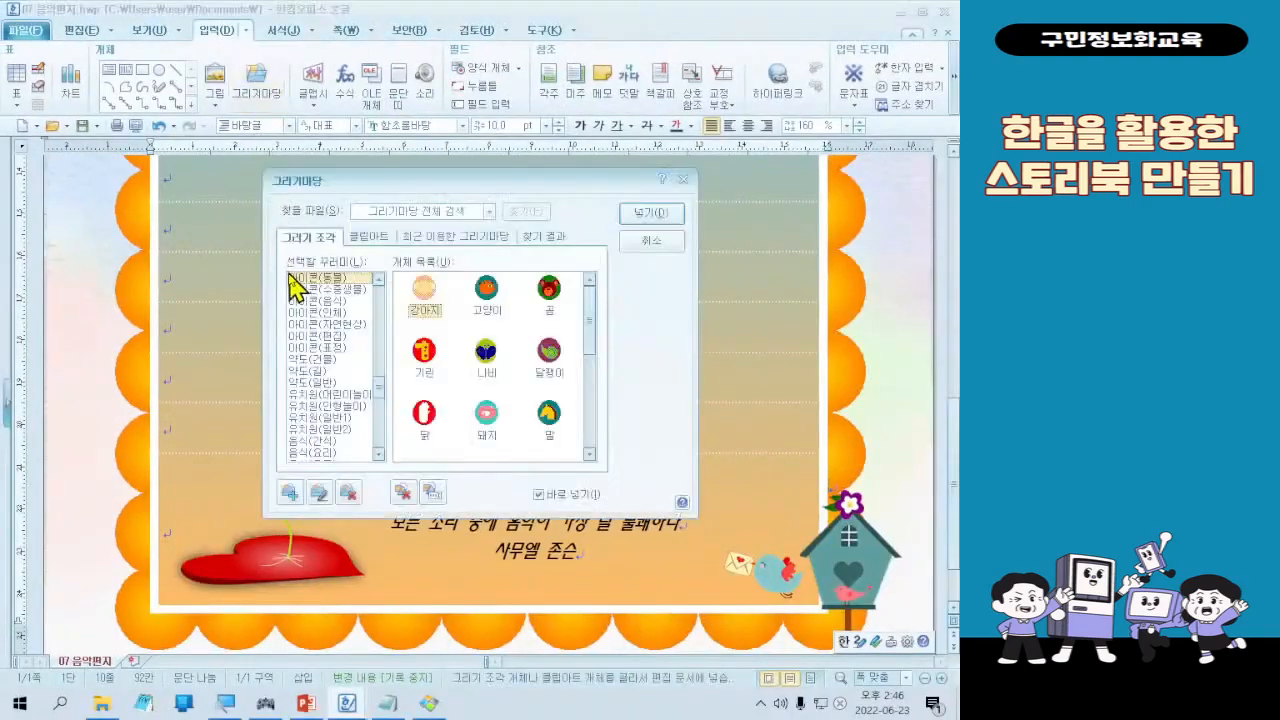
{"action": "scroll", "coordinate": [346, 300], "scroll_direction": "up", "scroll_amount": 10}
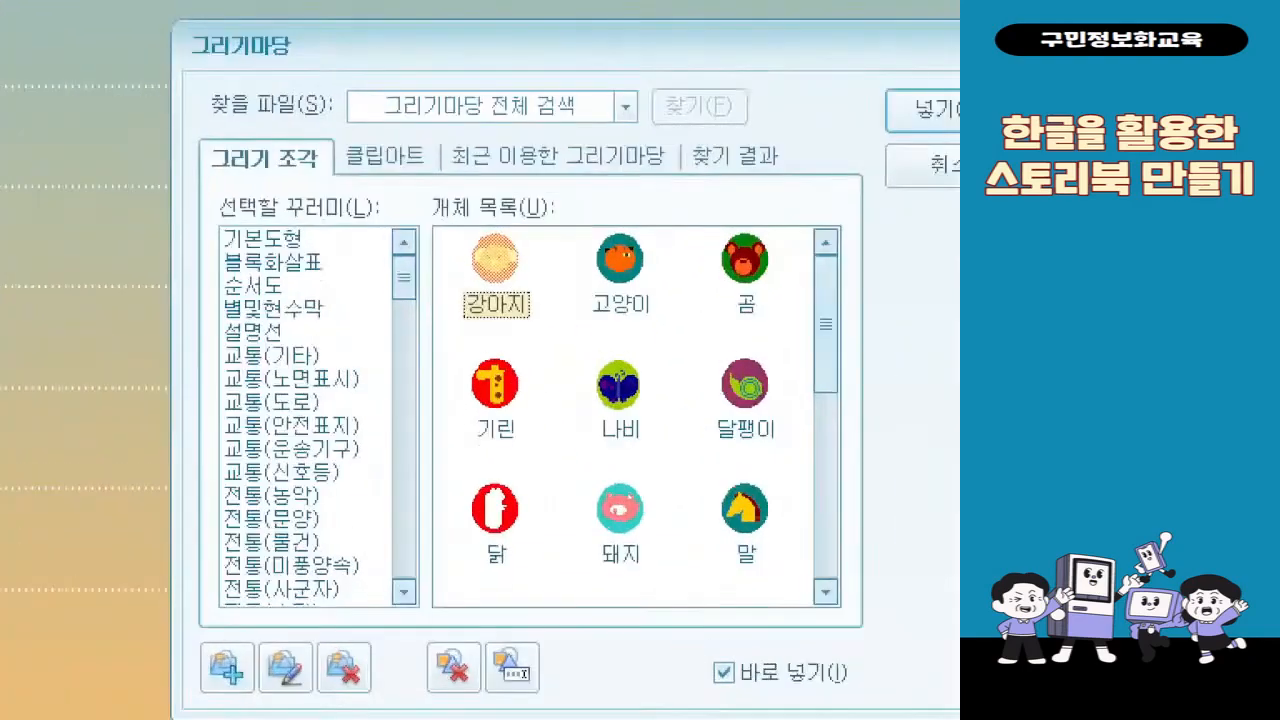
{"action": "left_click_drag", "start_coordinate": [190, 219], "coordinate": [361, 351]}
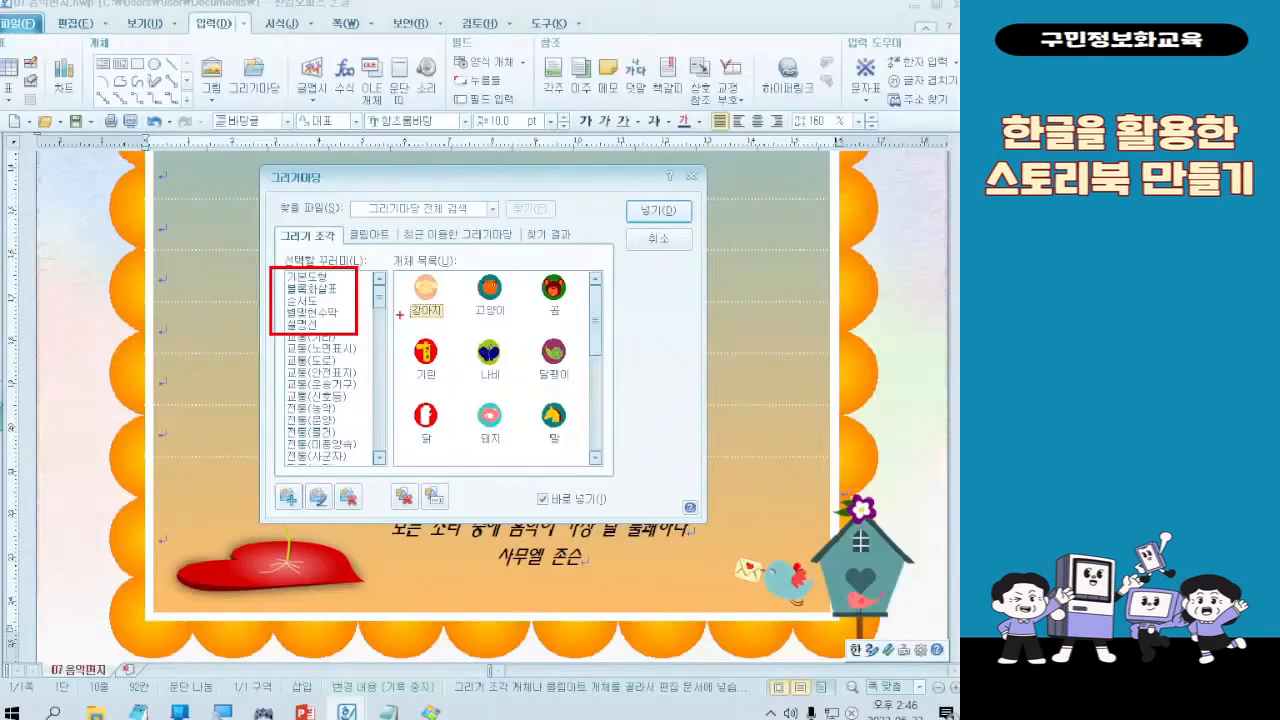
{"action": "left_click", "coordinate": [335, 324]}
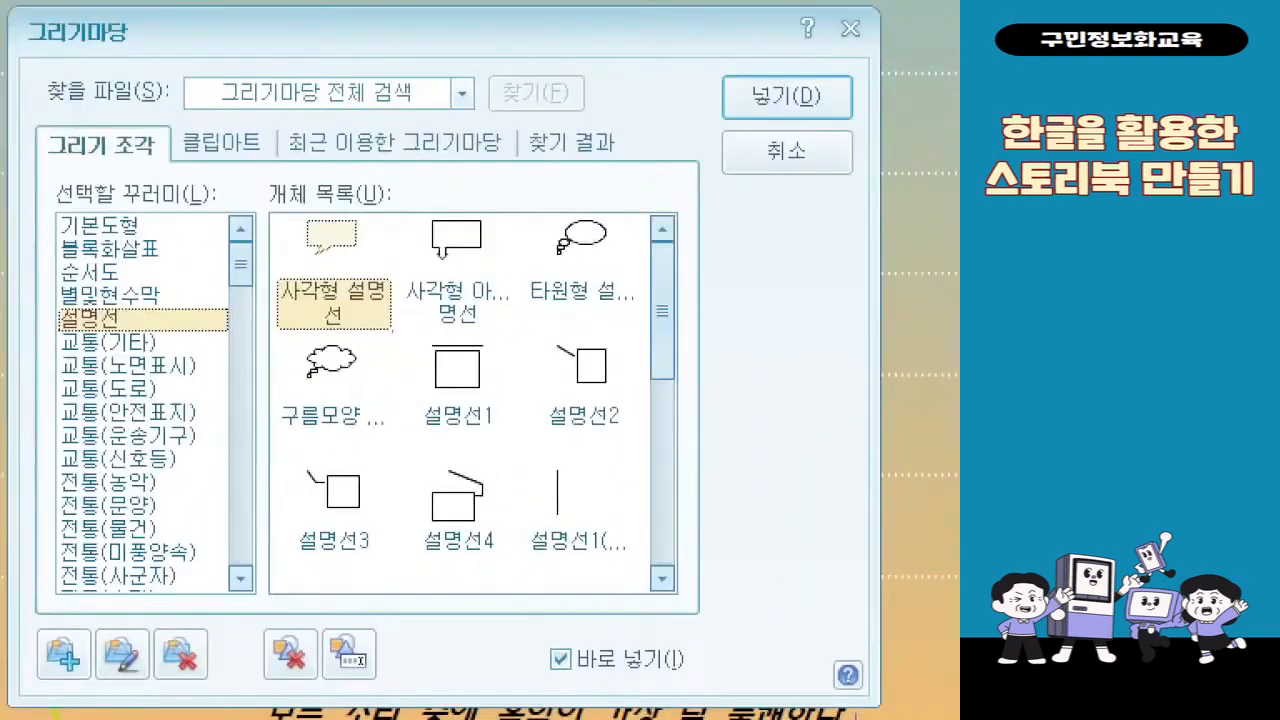
{"action": "left_click_drag", "start_coordinate": [37, 301], "coordinate": [137, 337]}
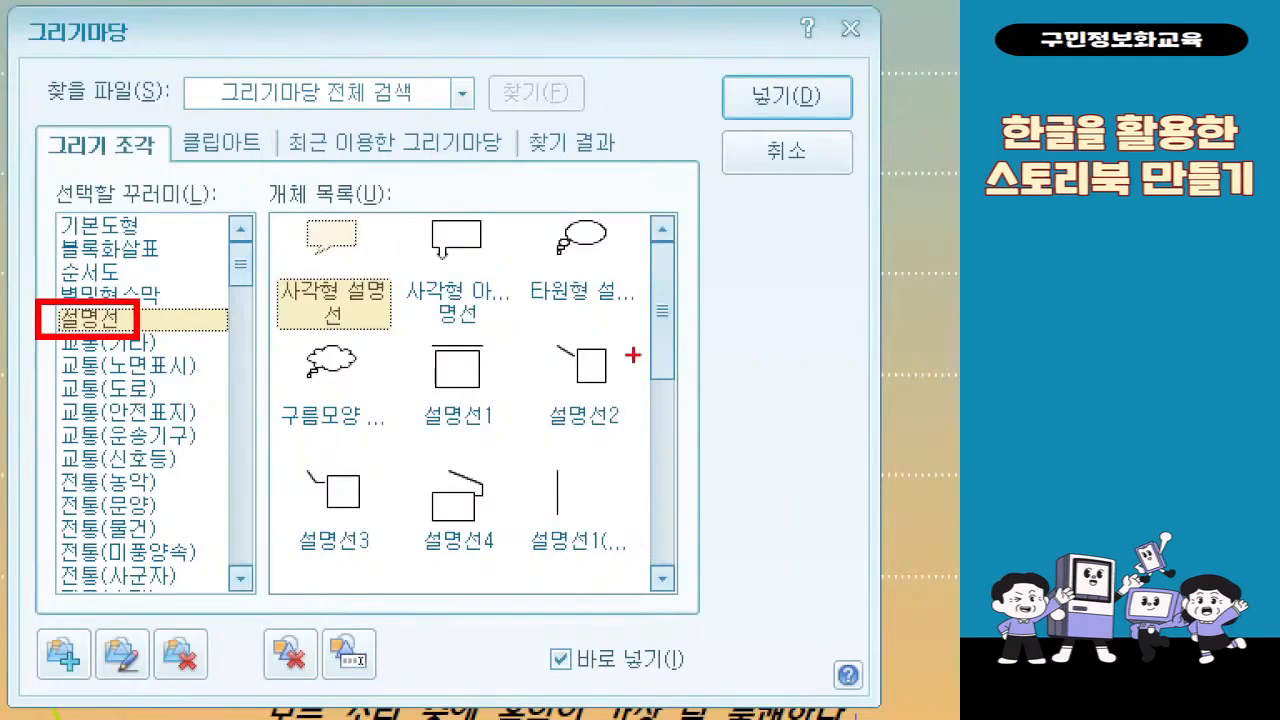
{"action": "mouse_move", "coordinate": [500, 195]}
{"action": "left_mouse_down"}
{"action": "mouse_move", "coordinate": [609, 305]}
{"action": "mouse_move", "coordinate": [642, 313]}
{"action": "left_mouse_up"}
{"action": "left_click_drag", "start_coordinate": [507, 250], "coordinate": [143, 327]}
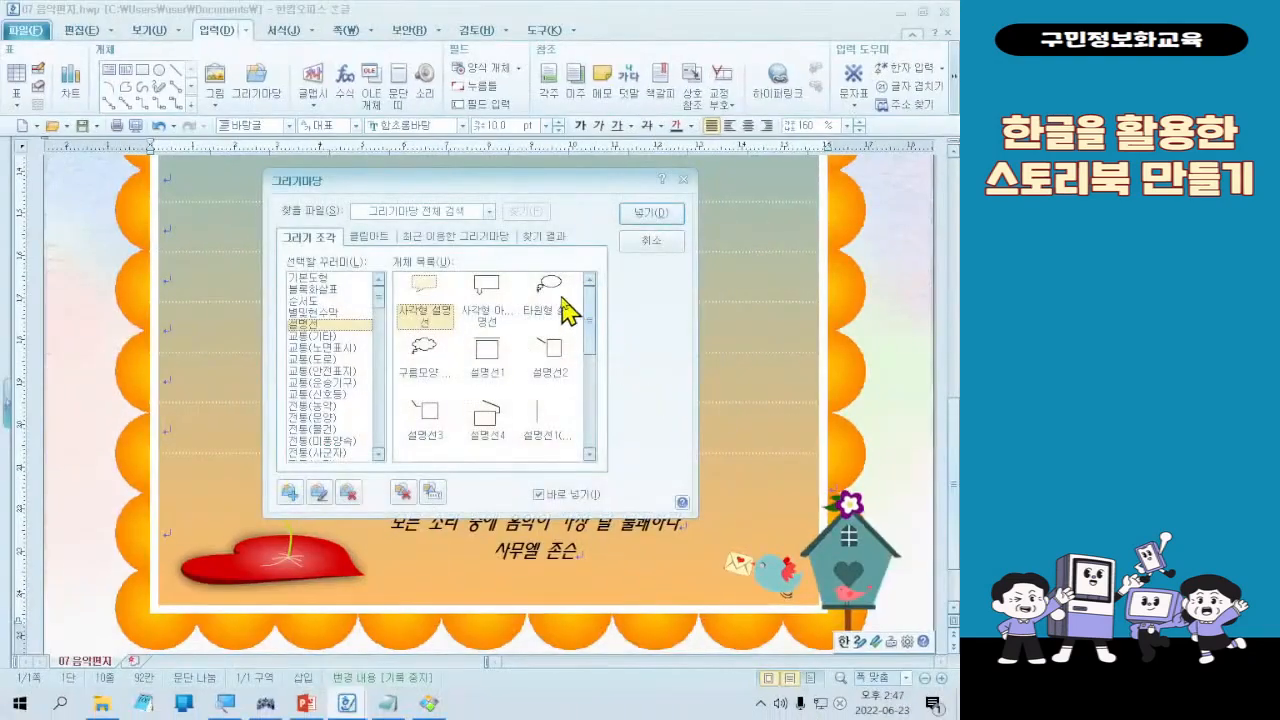
{"action": "double_click", "coordinate": [620, 295]}
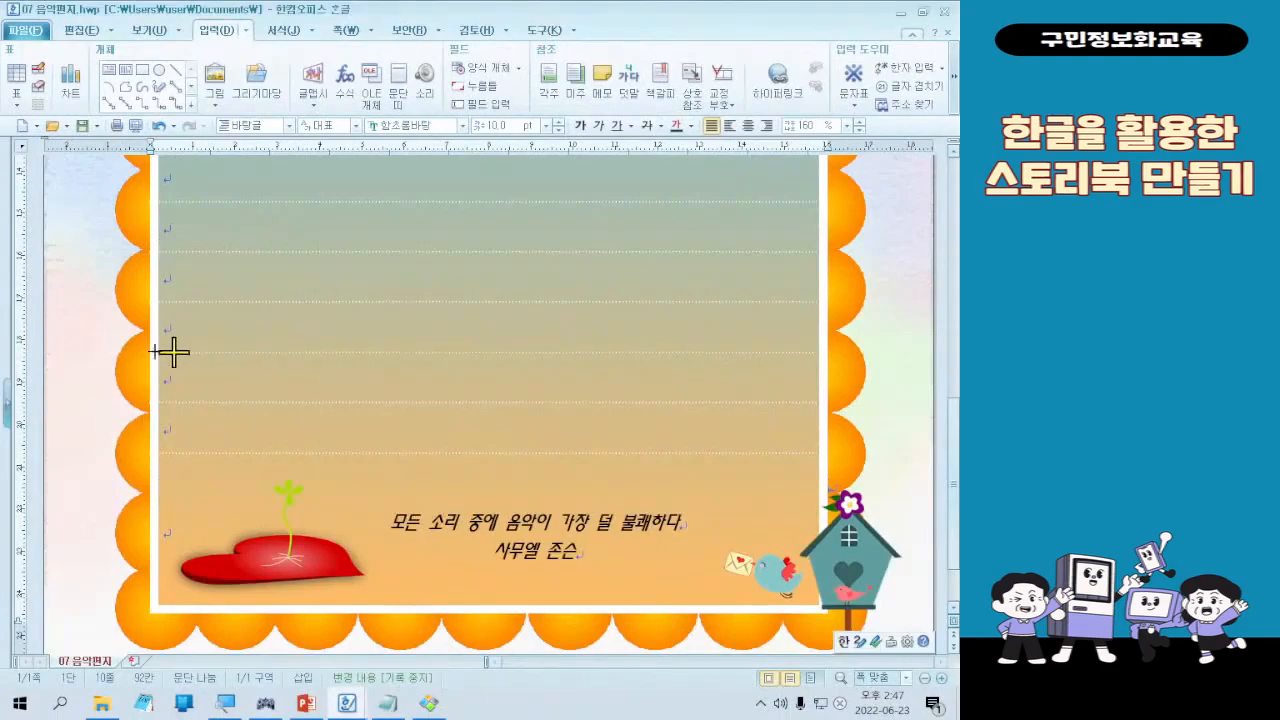
{"action": "left_click_drag", "start_coordinate": [182, 370], "coordinate": [262, 477]}
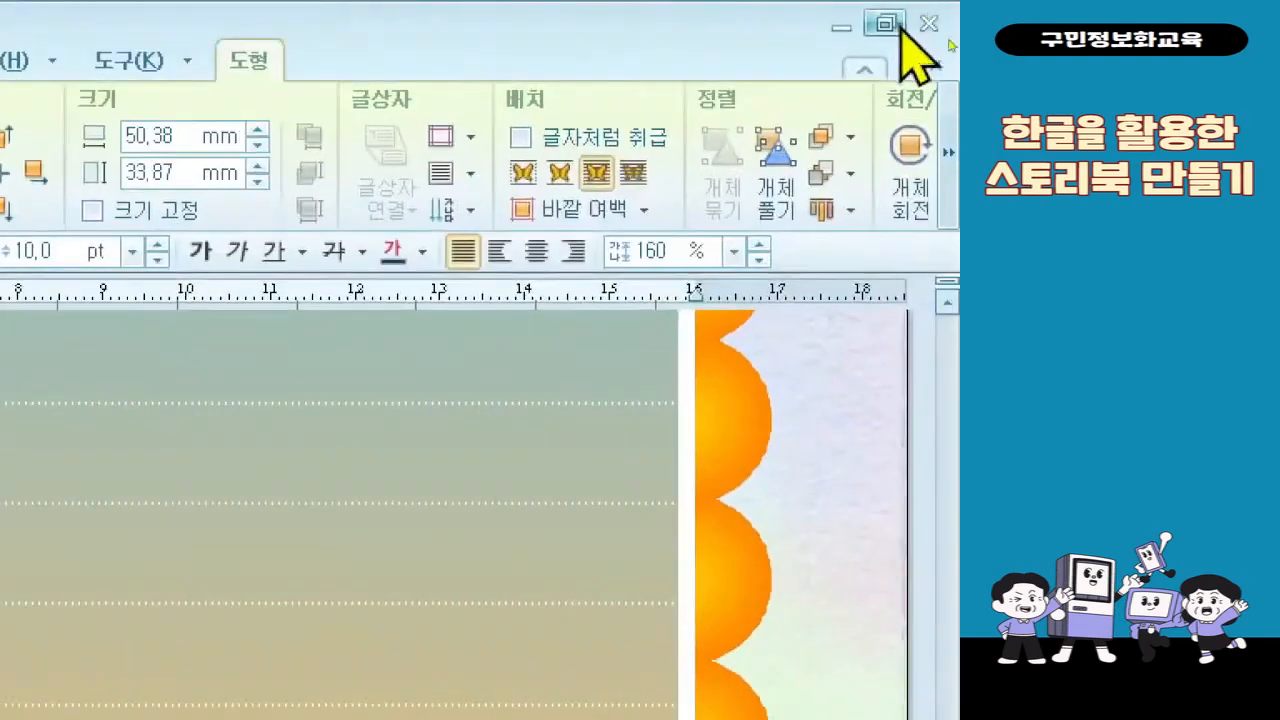
- Flip the thought bubble horizontally and fit it at about 36 mm wide and 38 mm high over the orange border, its tail toward the red heart
{"action": "left_click", "coordinate": [948, 152]}
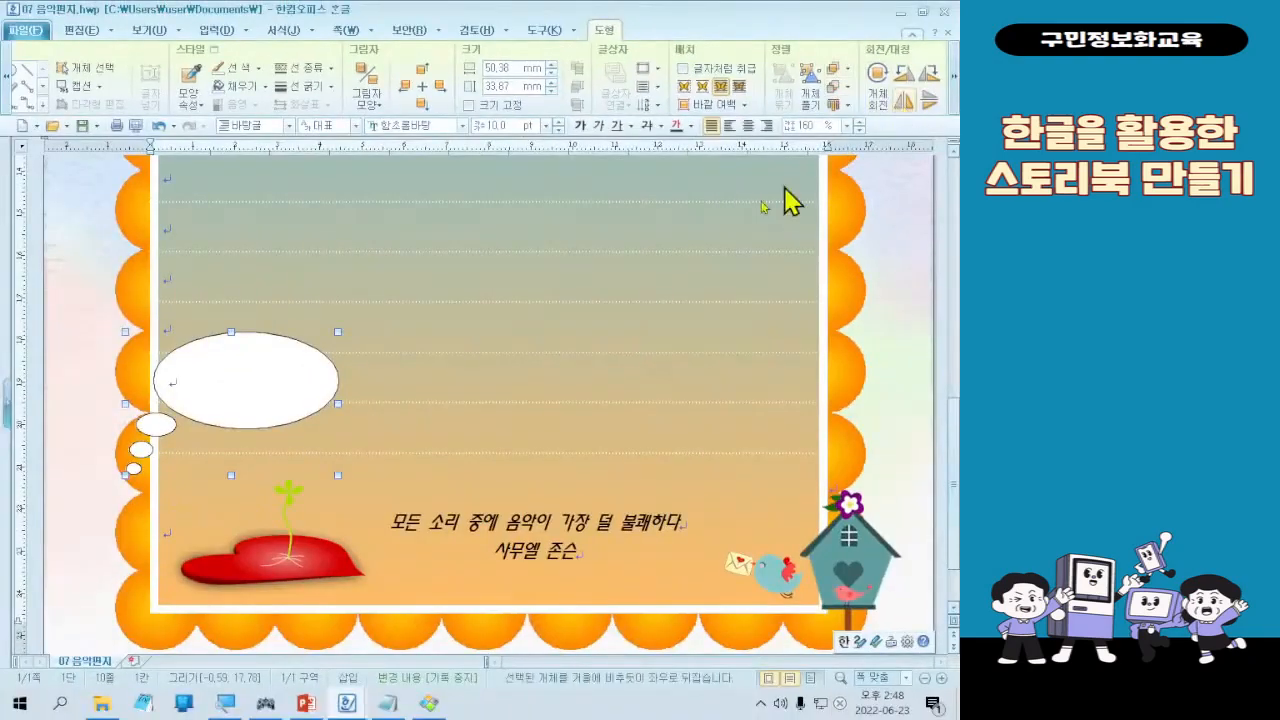
{"action": "left_click", "coordinate": [904, 100]}
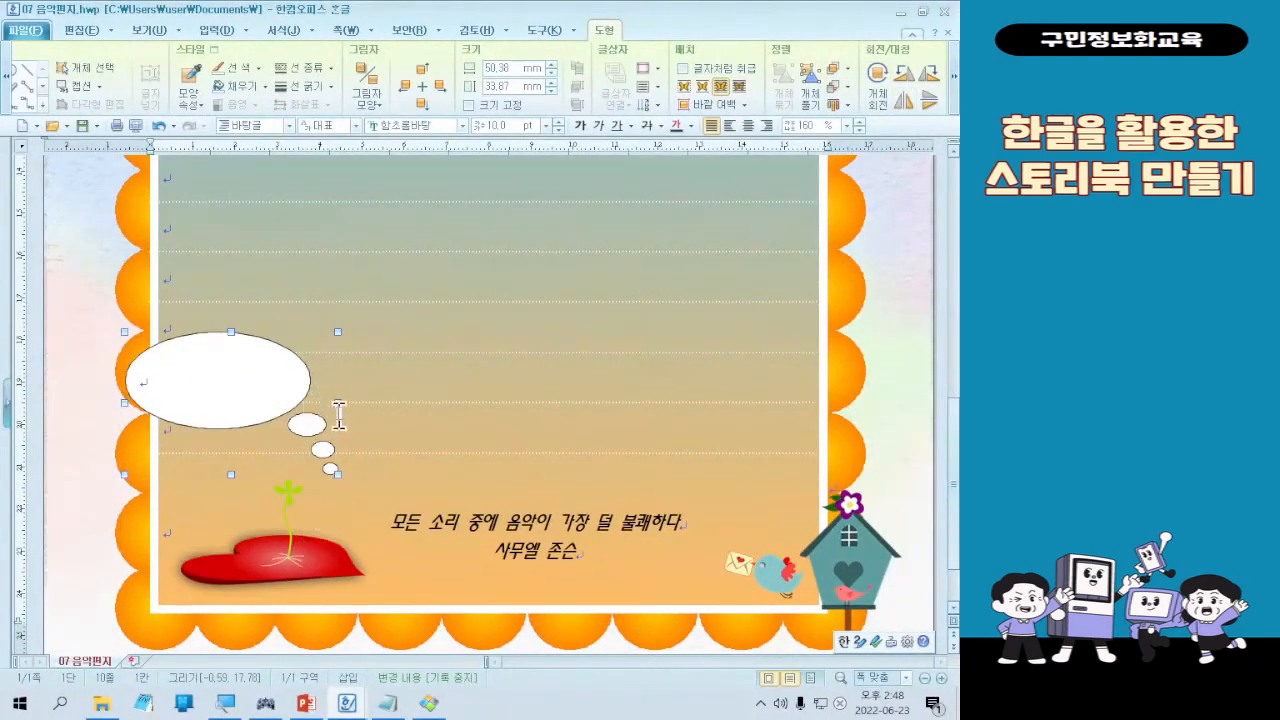
{"action": "left_click_drag", "start_coordinate": [337, 402], "coordinate": [278, 401]}
{"action": "left_click_drag", "start_coordinate": [186, 380], "coordinate": [143, 411]}
{"action": "left_click_drag", "start_coordinate": [138, 426], "coordinate": [140, 428]}
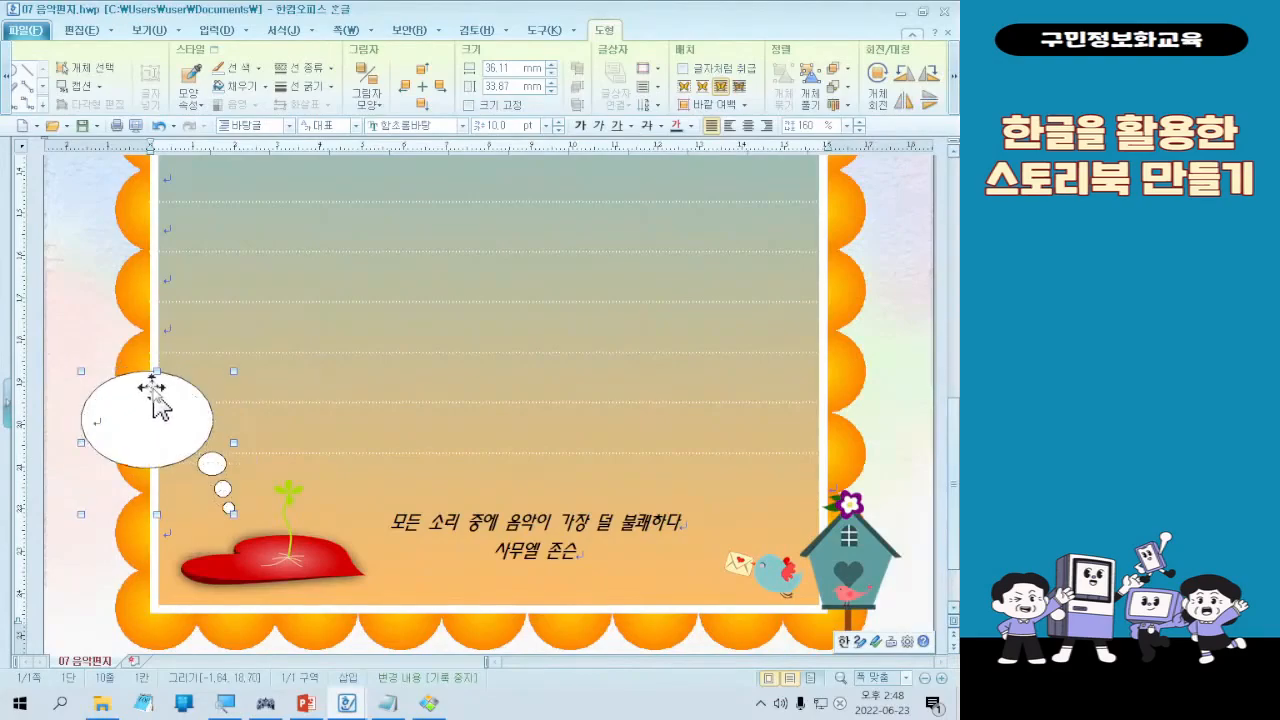
{"action": "left_click_drag", "start_coordinate": [157, 371], "coordinate": [157, 352]}
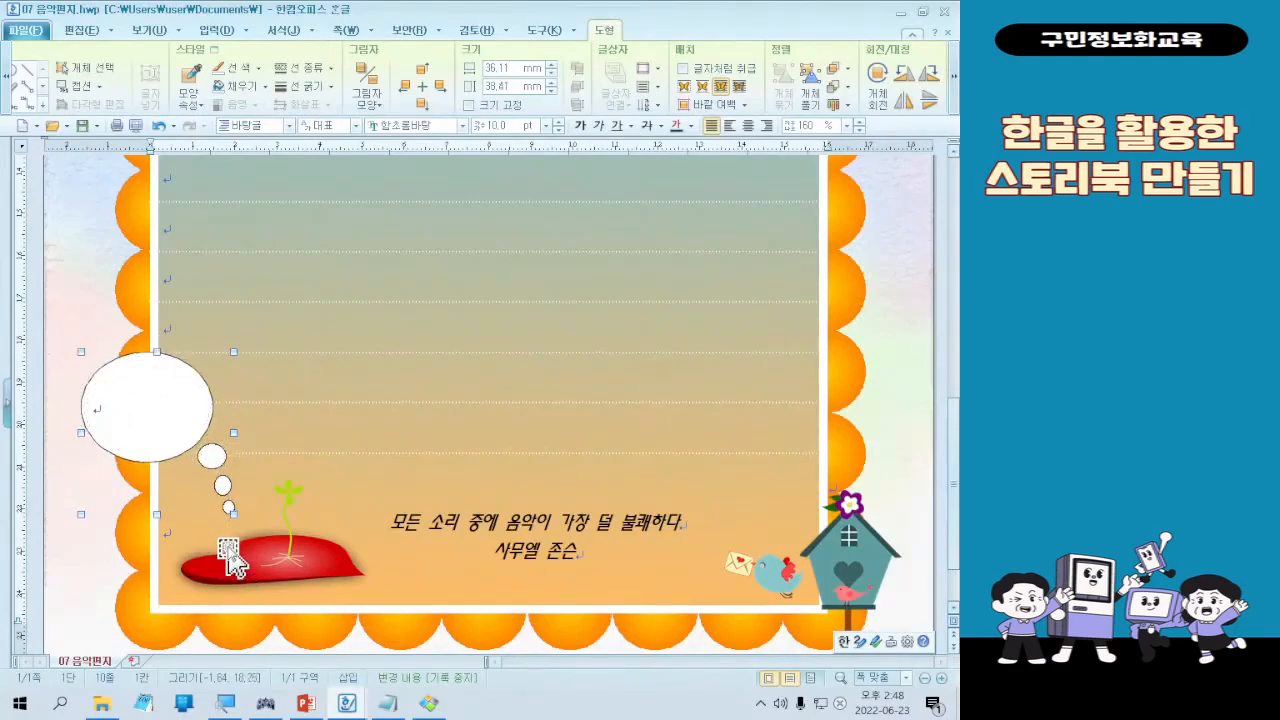